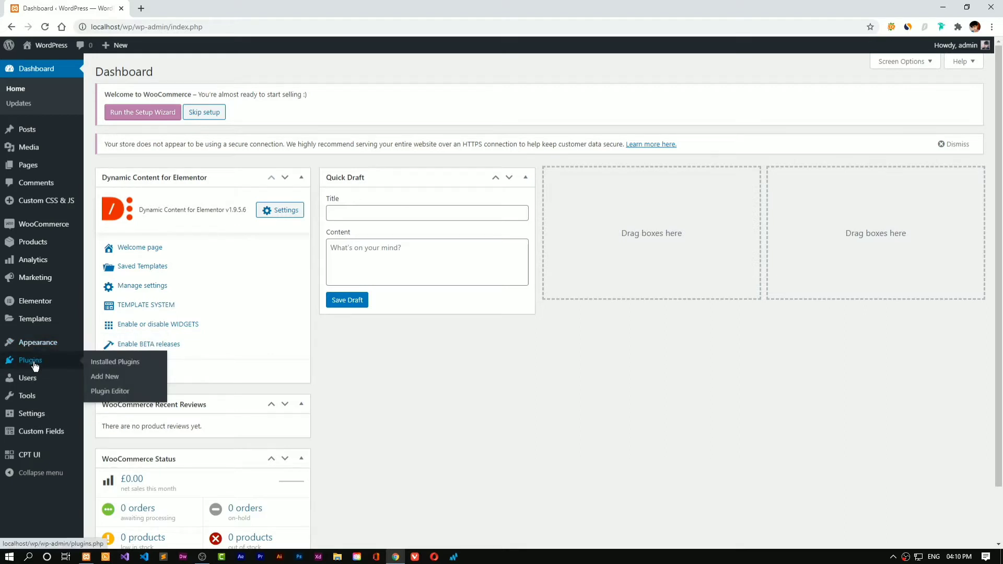
# Open the Installed Plugins list and select the Advanced Custom Fields PRO plugin name
pyautogui.click(36, 365)
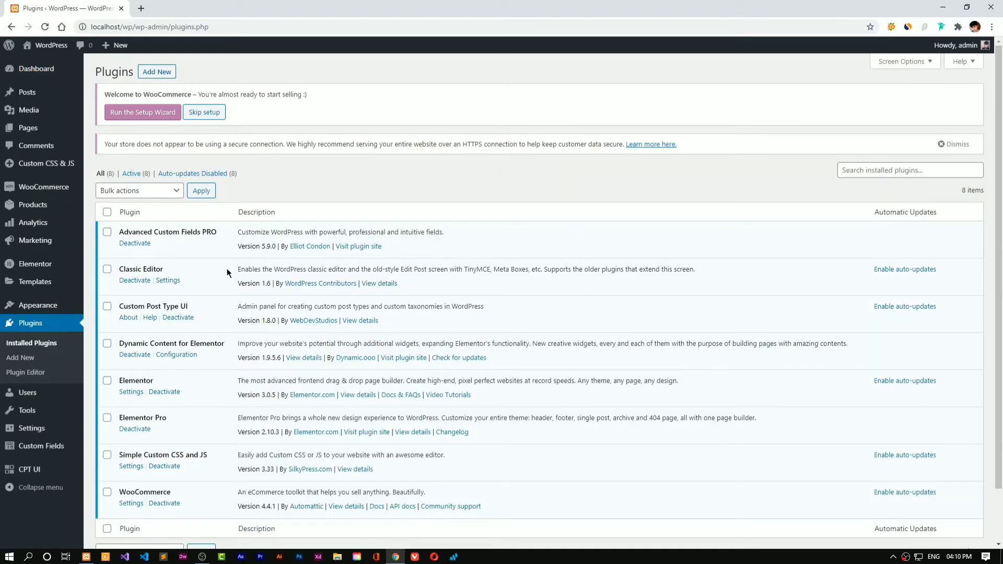
pyautogui.moveTo(120, 231); pyautogui.dragTo(218, 235)
# Search Google for Advanced Custom Fields PRO and open the ACF | Pro result in a background tab
pyautogui.rightClick(207, 231)
pyautogui.click(234, 252)
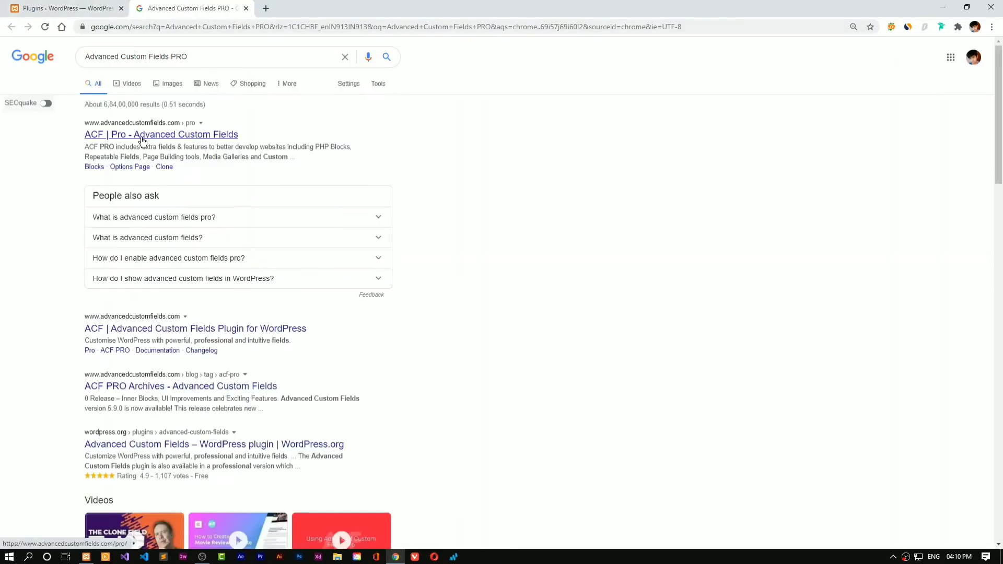
pyautogui.middleClick(140, 134)
# Look over the ACF Pro product page, then return to the WordPress plugins list
pyautogui.click(278, 13)
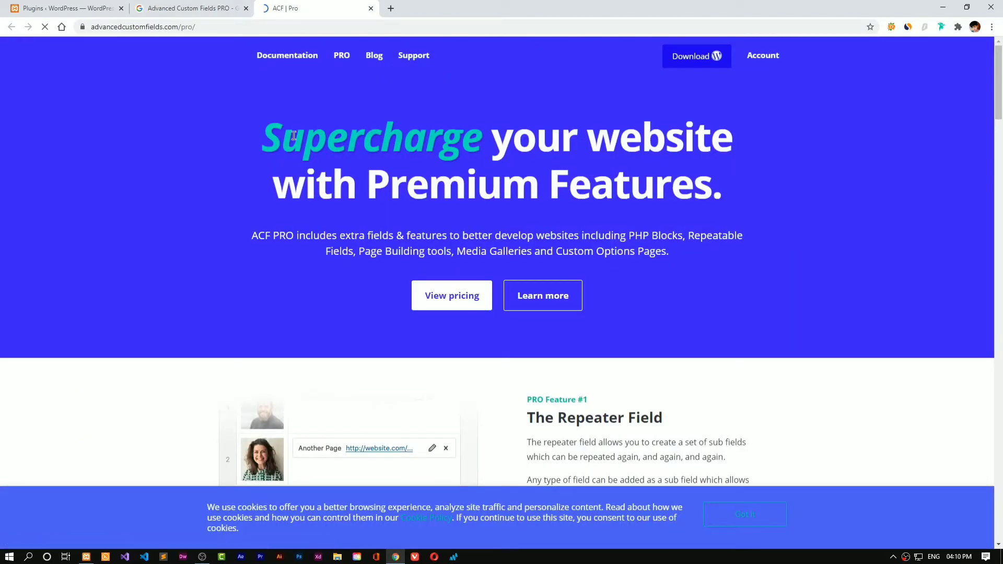
pyautogui.moveTo(261, 137); pyautogui.dragTo(721, 190)
pyautogui.click(752, 194)
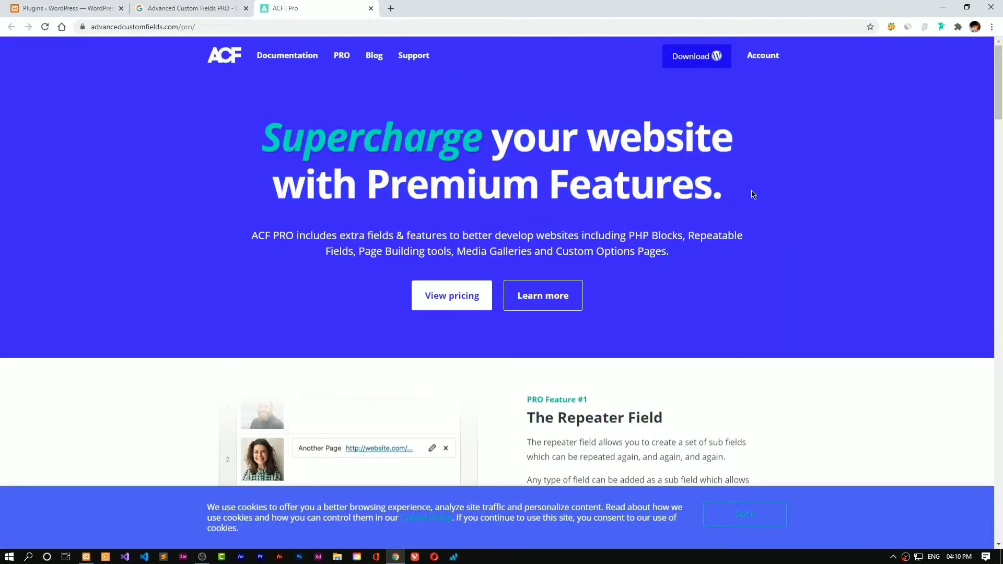
pyautogui.click(61, 6)
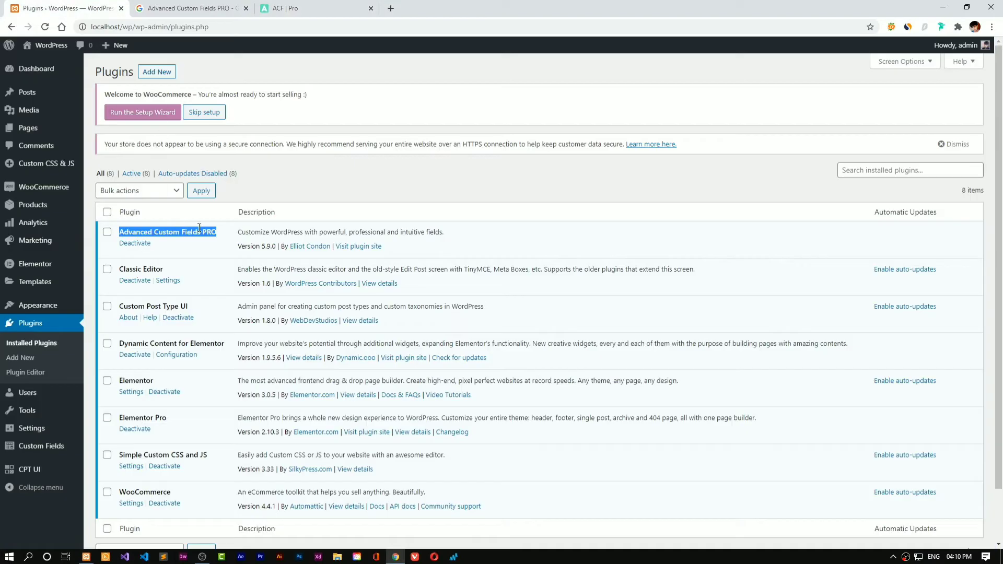
# Select 'Dynamic Content for Elementor' in the plugins list and search Google for it
pyautogui.moveTo(68, 446)
pyautogui.moveTo(122, 303); pyautogui.dragTo(196, 303)
pyautogui.click(197, 303)
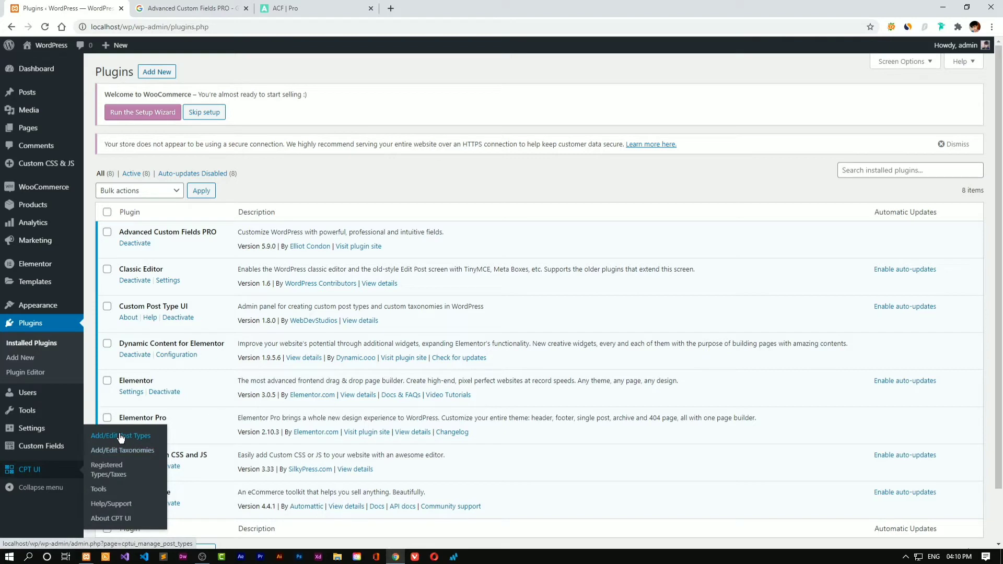
pyautogui.moveTo(120, 343); pyautogui.dragTo(207, 343)
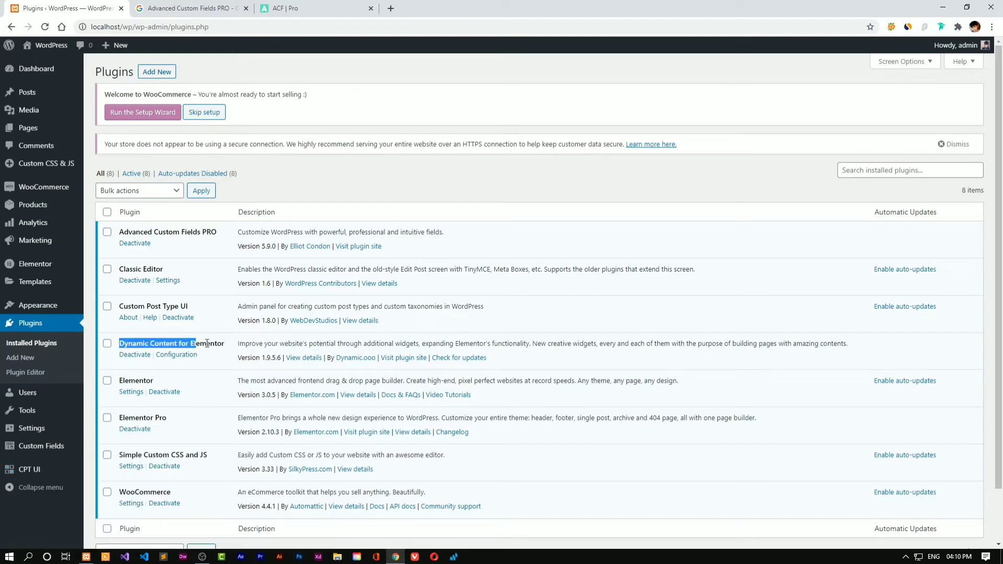
pyautogui.moveTo(57, 264)
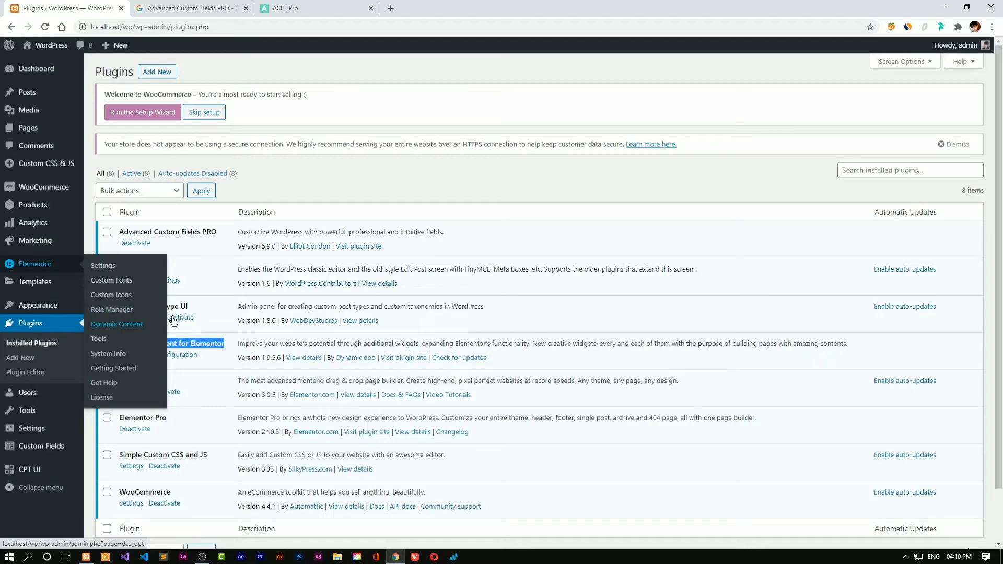
pyautogui.rightClick(151, 342)
pyautogui.click(166, 355)
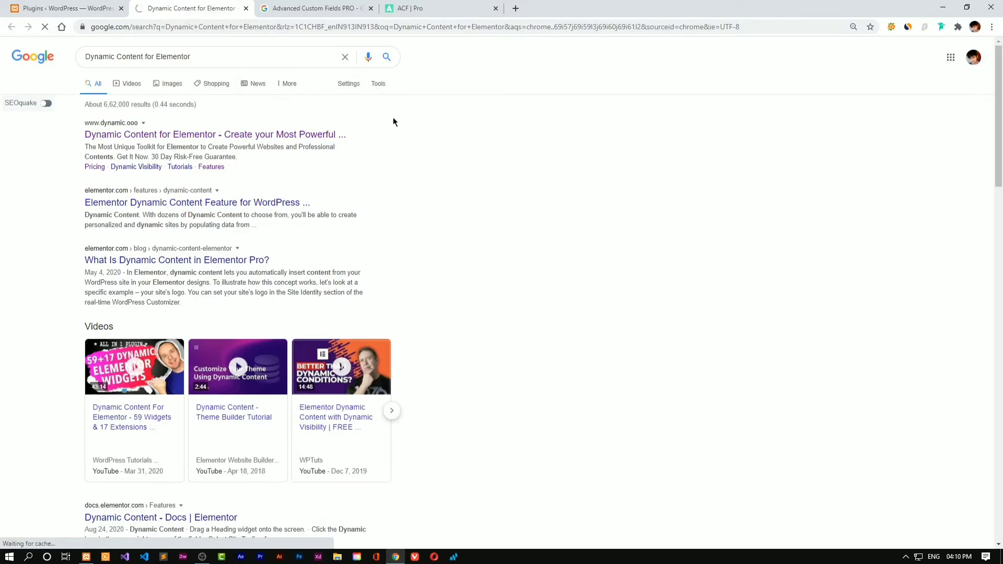
# Back in the plugins list, select the Elementor and Elementor Pro plugin names
pyautogui.click(63, 4)
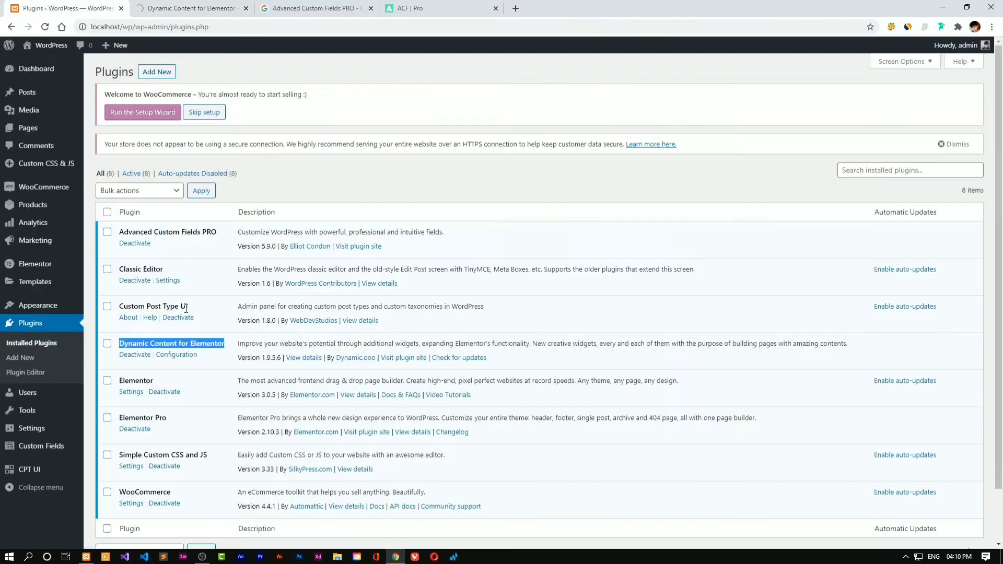
pyautogui.moveTo(119, 380); pyautogui.dragTo(156, 381)
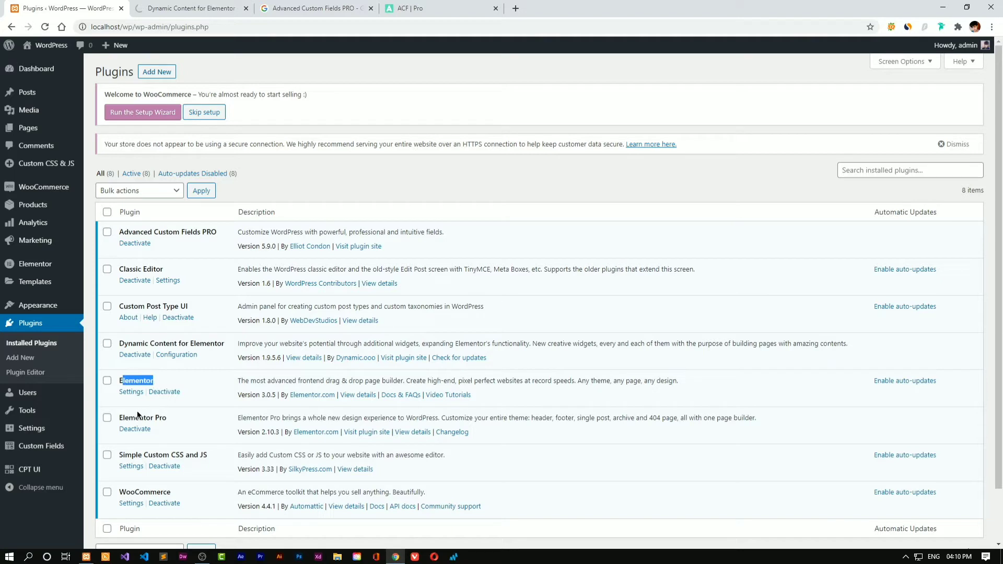
pyautogui.moveTo(118, 418); pyautogui.dragTo(189, 419)
pyautogui.click(190, 420)
# Switch to the Dynamic Content for Elementor site and explore its Widget > ACF menu
pyautogui.moveTo(38, 266)
pyautogui.click(190, 14)
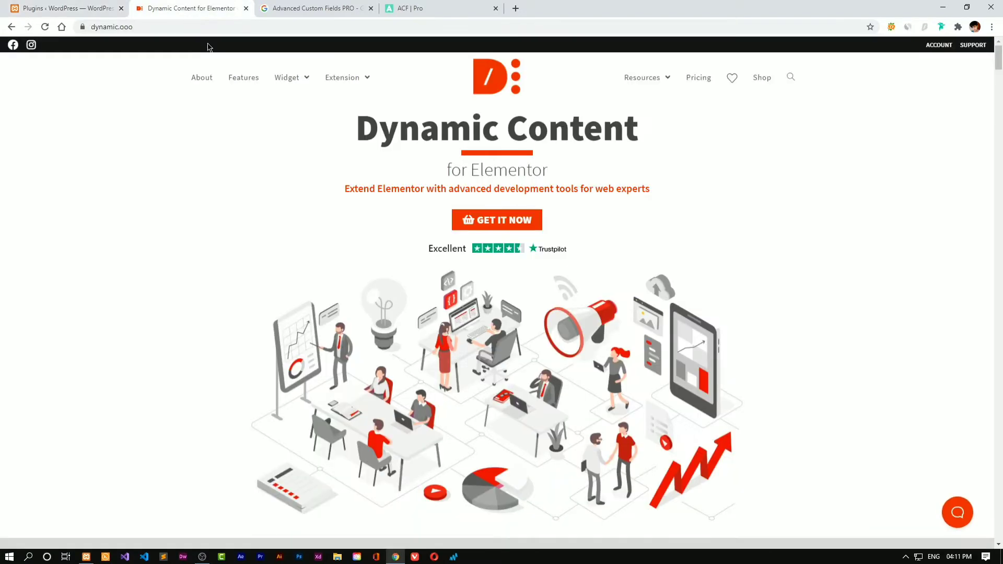
pyautogui.moveTo(289, 78)
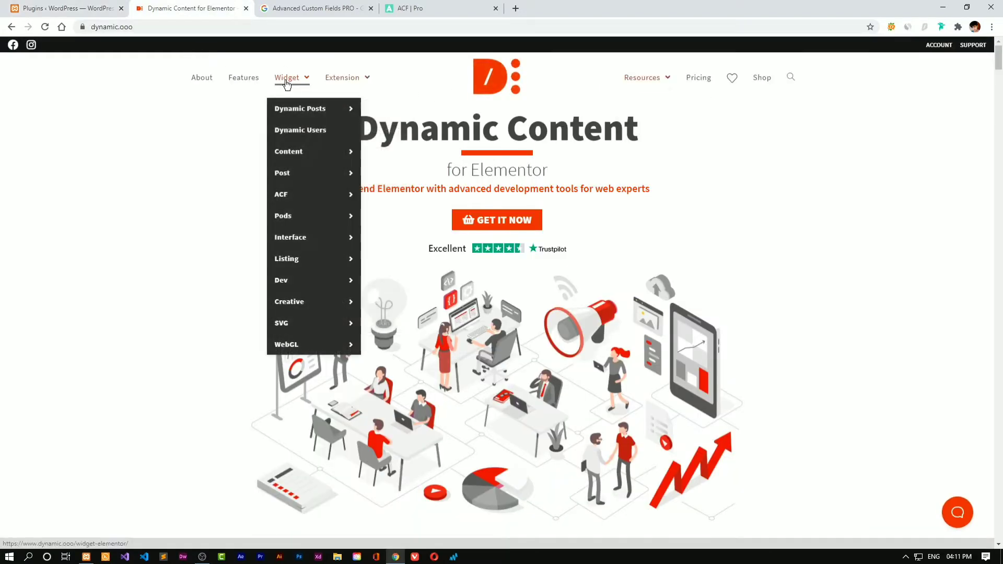
pyautogui.moveTo(322, 254)
pyautogui.moveTo(324, 193)
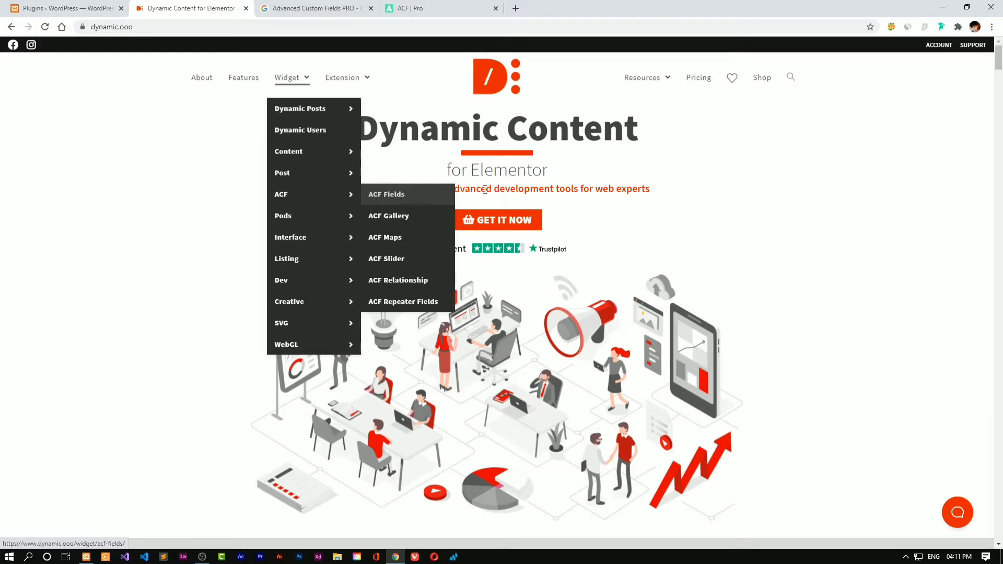
# Scroll through the site's Widgets & Extensions section, then return to the WordPress plugins list
pyautogui.scroll(-10, 745, 161)
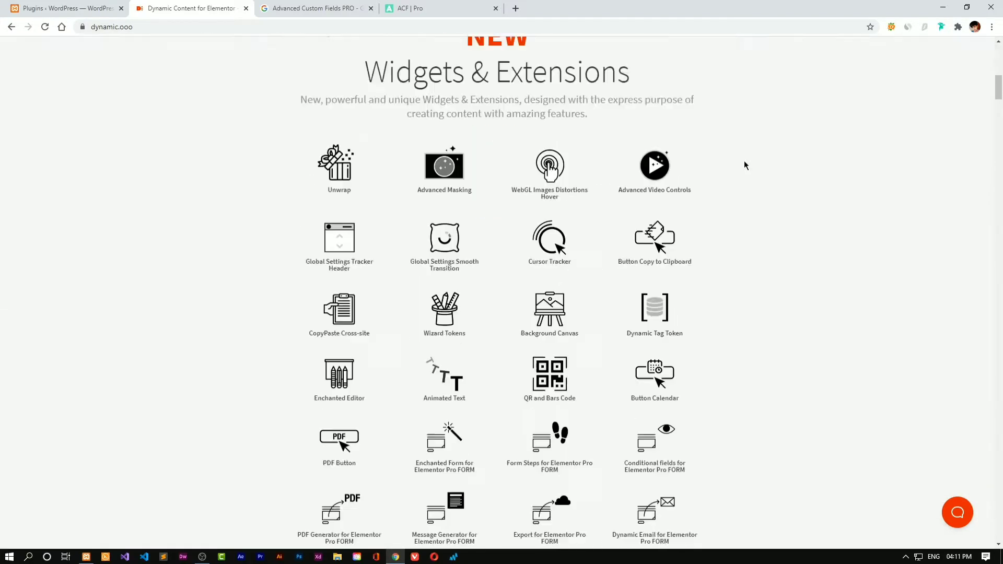
pyautogui.scroll(-2, 769, 190)
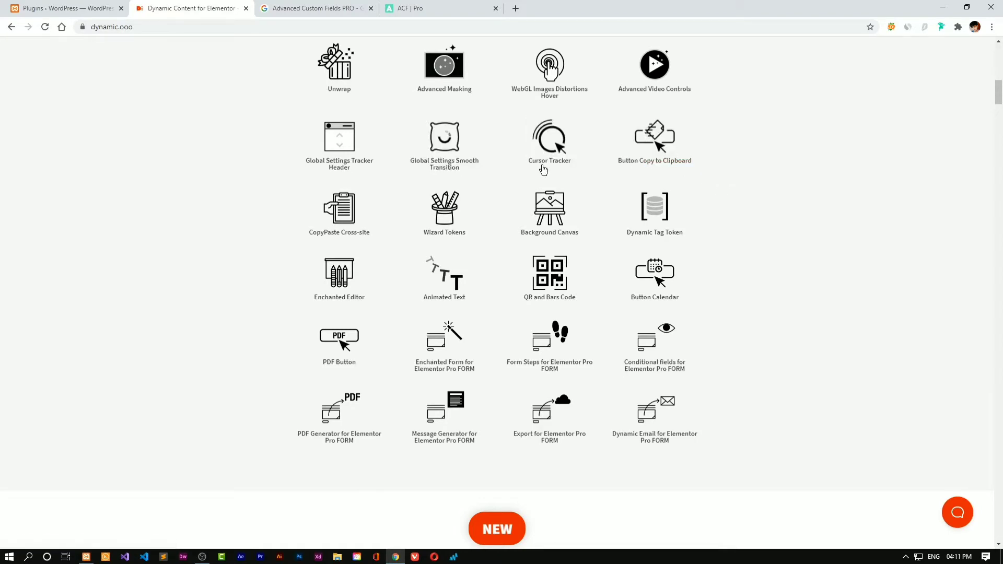
pyautogui.scroll(3, 544, 164)
pyautogui.scroll(-3, 544, 159)
pyautogui.scroll(-5, 543, 159)
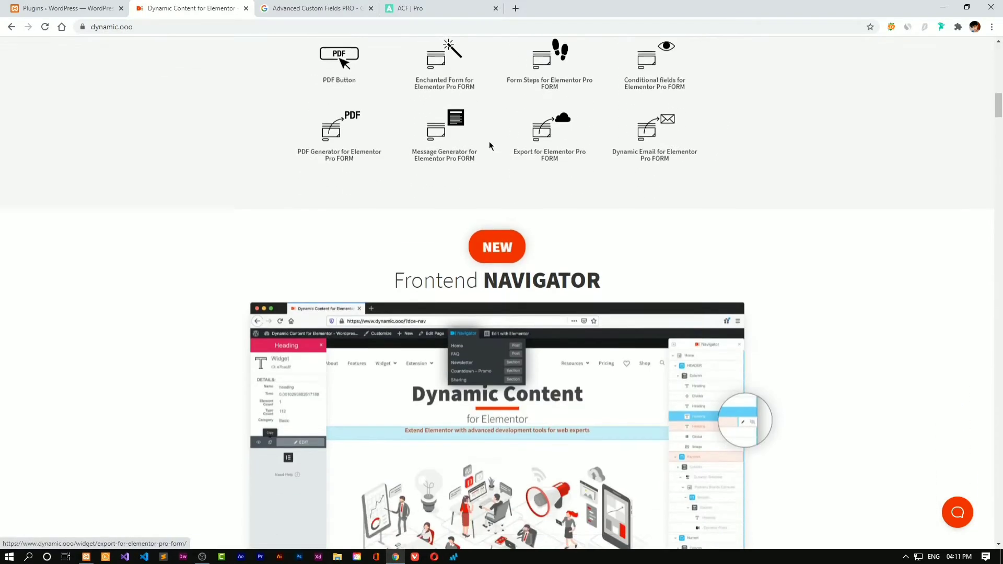
pyautogui.scroll(12, 470, 146)
pyautogui.moveTo(345, 88)
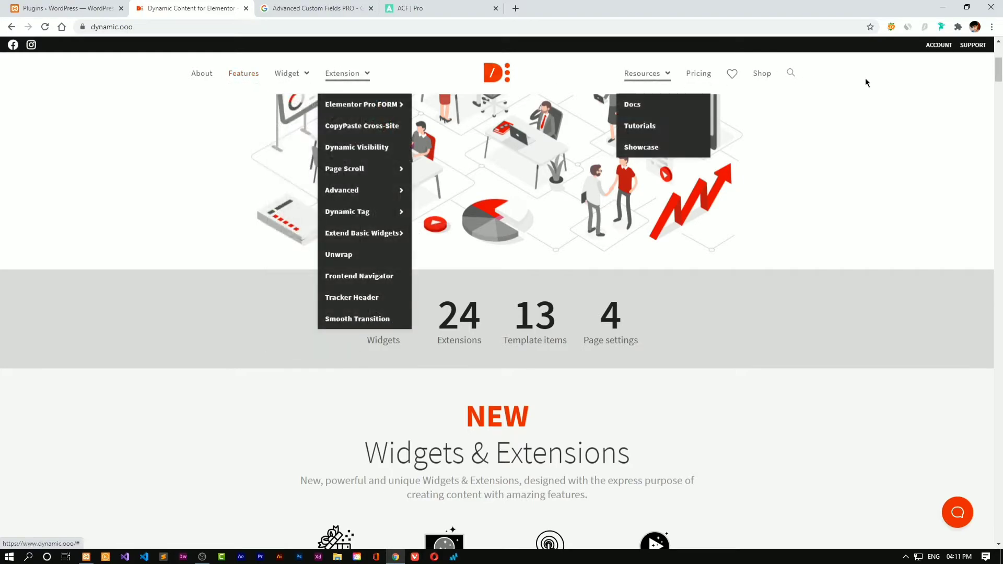
pyautogui.scroll(-20, 867, 84)
pyautogui.moveTo(999, 214); pyautogui.dragTo(990, 58)
pyautogui.click(74, 8)
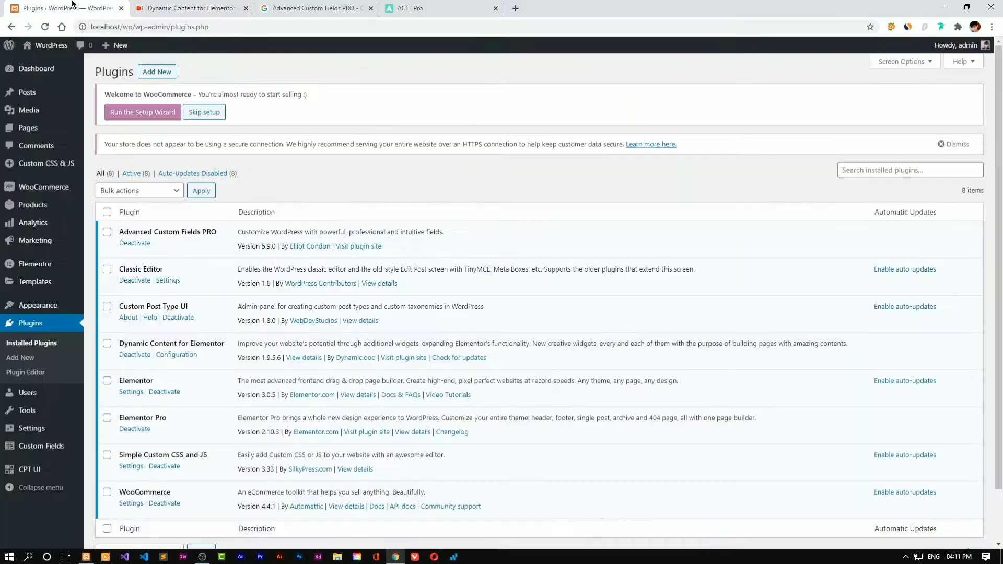
# Open CPT UI's Add/Edit Post Types page in a new tab moved to second position
pyautogui.moveTo(117, 419); pyautogui.dragTo(193, 415)
pyautogui.click(183, 407)
pyautogui.moveTo(121, 306); pyautogui.dragTo(175, 307)
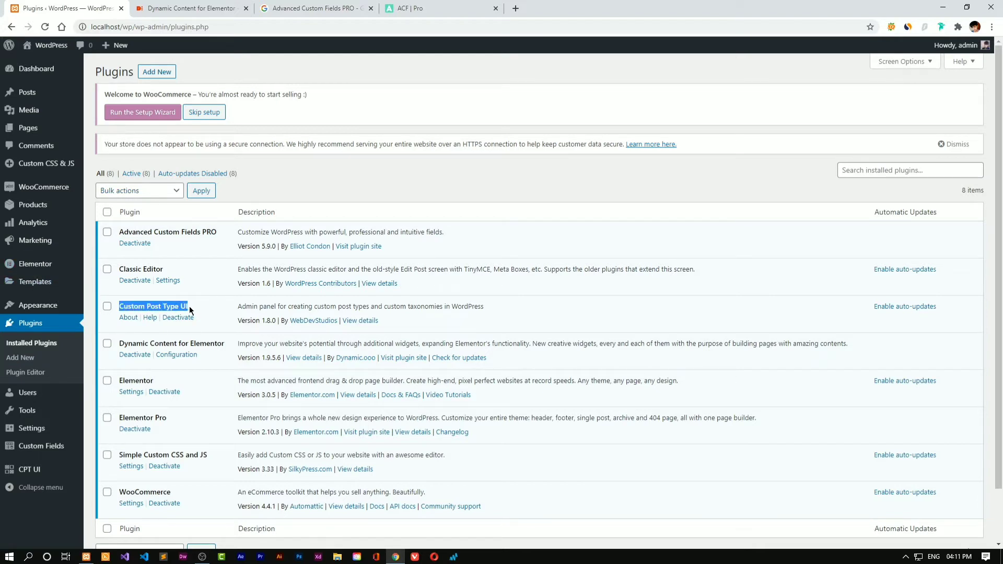
pyautogui.moveTo(42, 469)
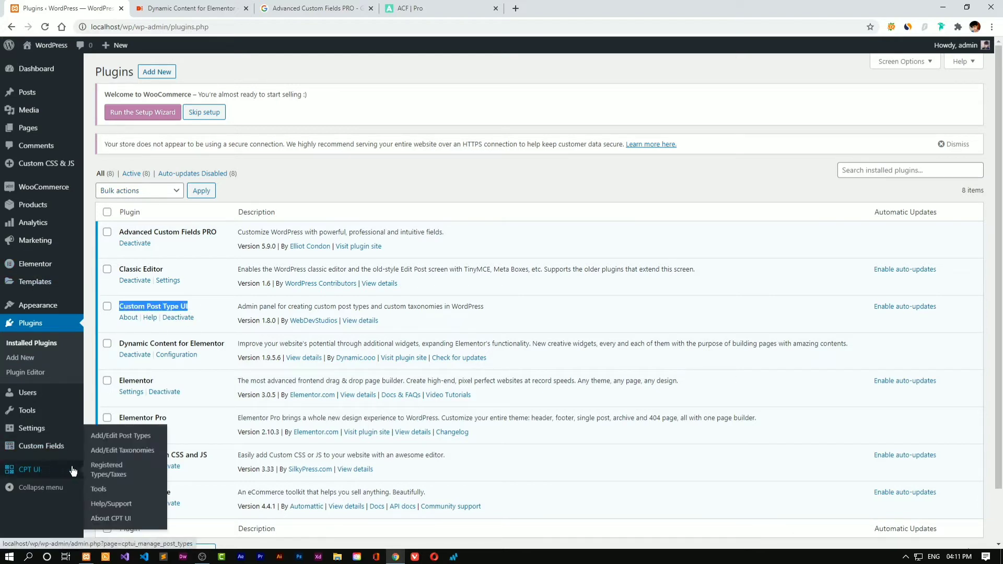
pyautogui.rightClick(114, 437)
pyautogui.click(136, 440)
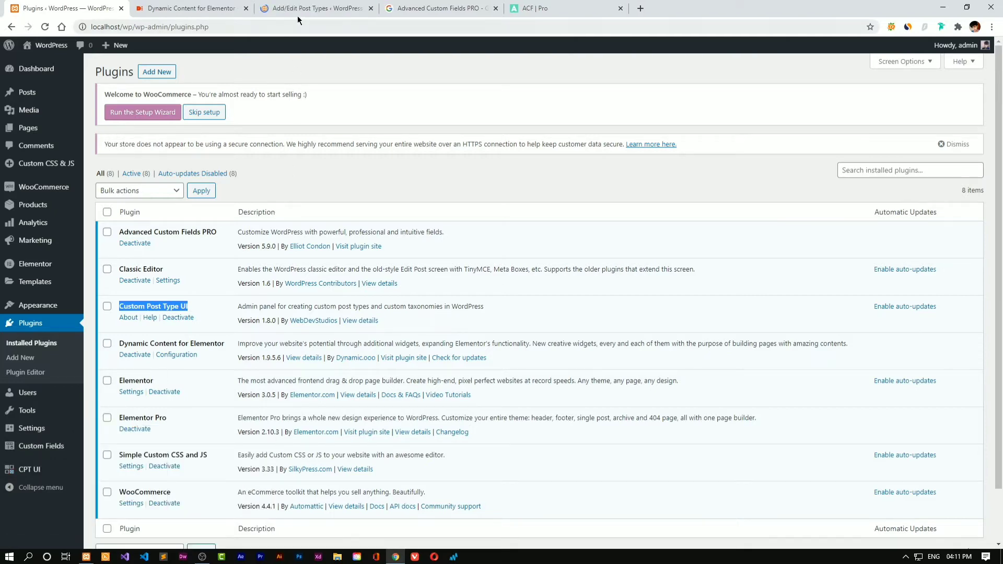
pyautogui.moveTo(296, 16); pyautogui.dragTo(172, 15)
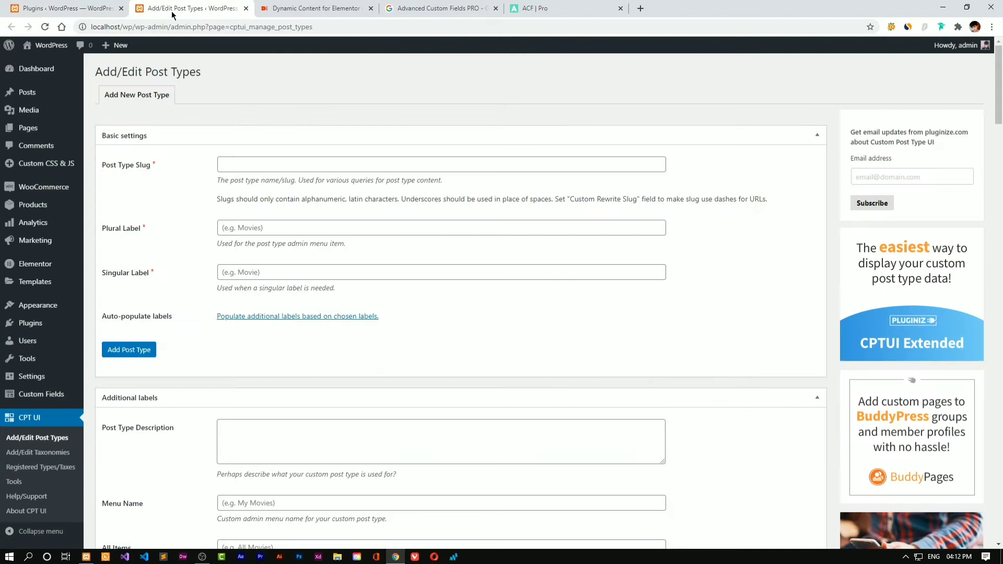
# Enter post type slug 'coupon', plural label 'Coupons' and singular label 'Coupon'
pyautogui.click(259, 163)
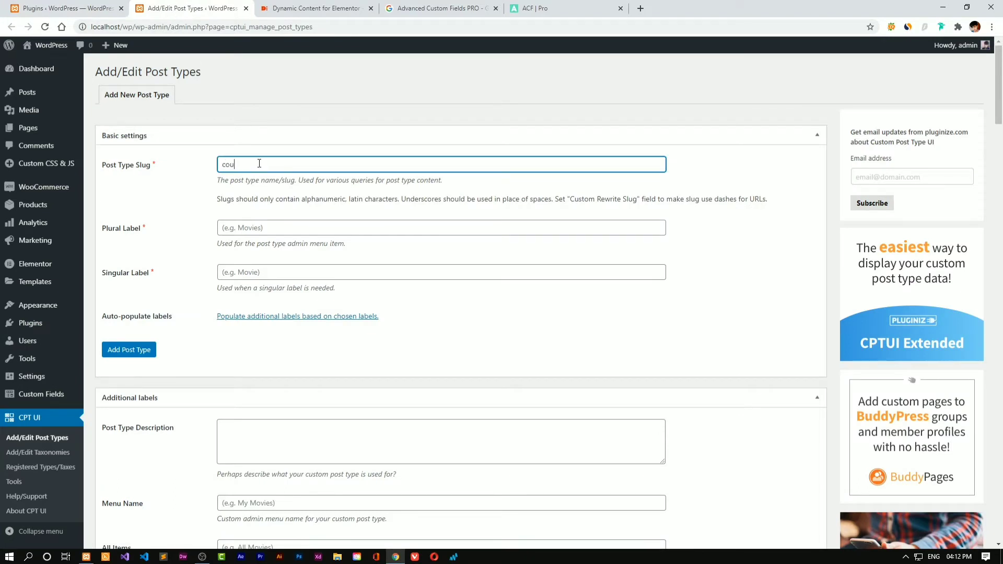
pyautogui.write('coupon')
pyautogui.press('Tab')
pyautogui.write('Cou')
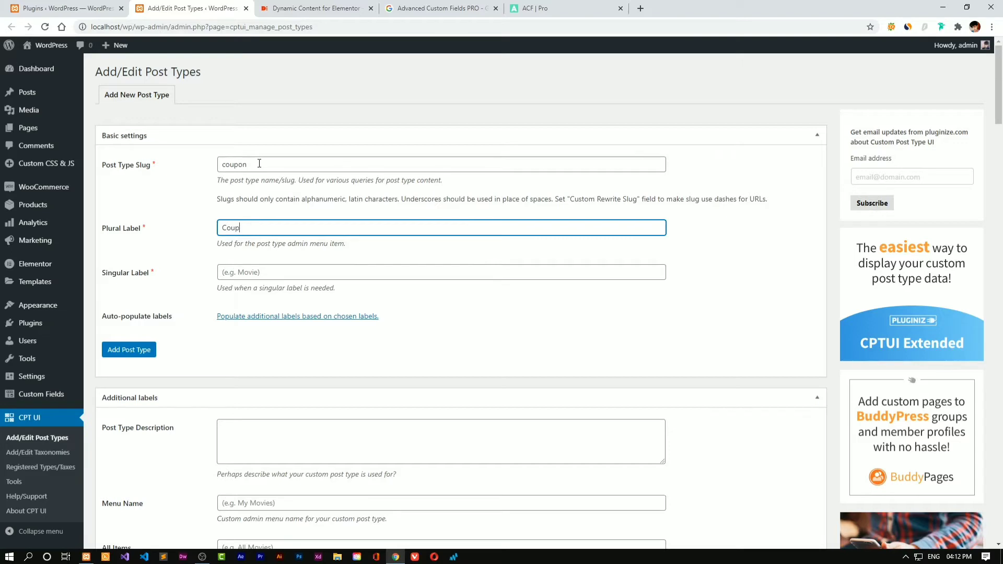
pyautogui.press('Tab')
pyautogui.write('Cou')
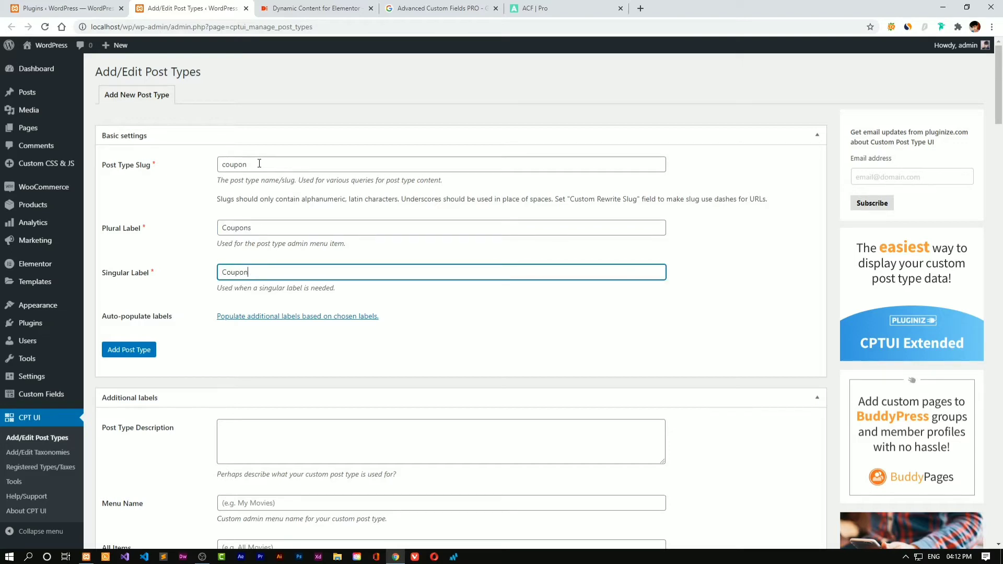
pyautogui.write('pon')
pyautogui.press('Tab')
pyautogui.scroll(-2, 300, 209)
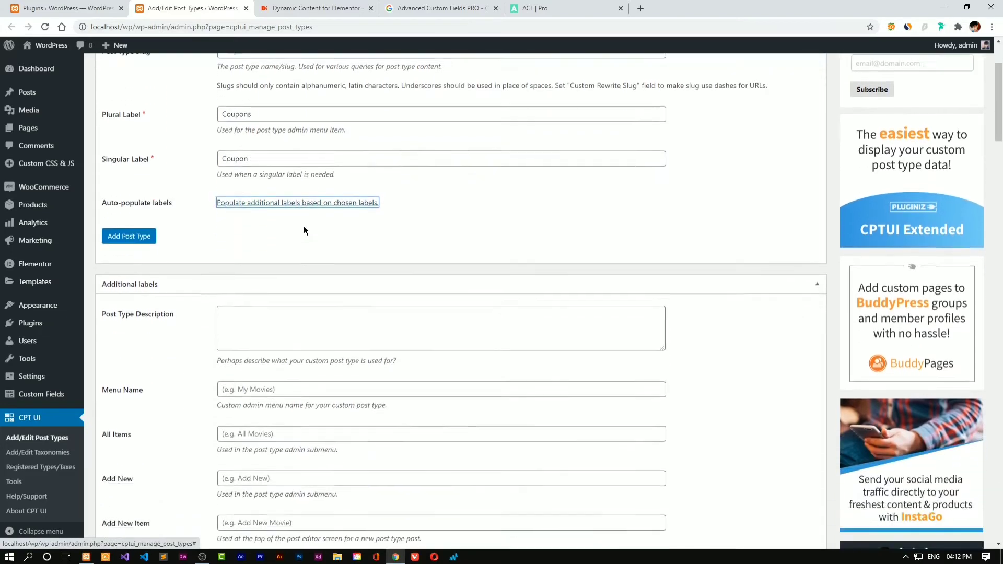
# Scroll down the coupon post type settings and set Has Archive to True
pyautogui.scroll(-3, 304, 230)
pyautogui.click(266, 180)
pyautogui.scroll(2, 282, 212)
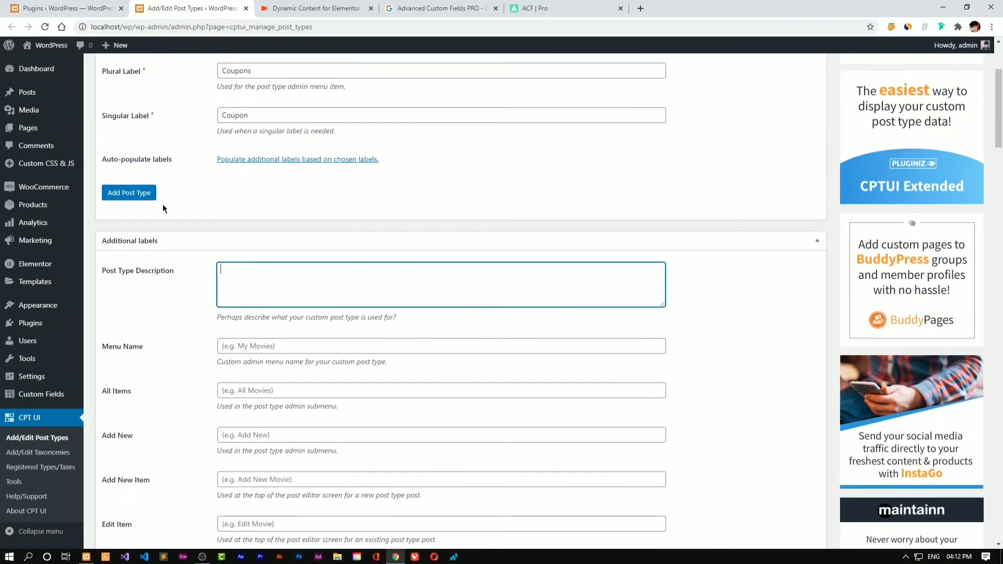
pyautogui.scroll(-9, 249, 291)
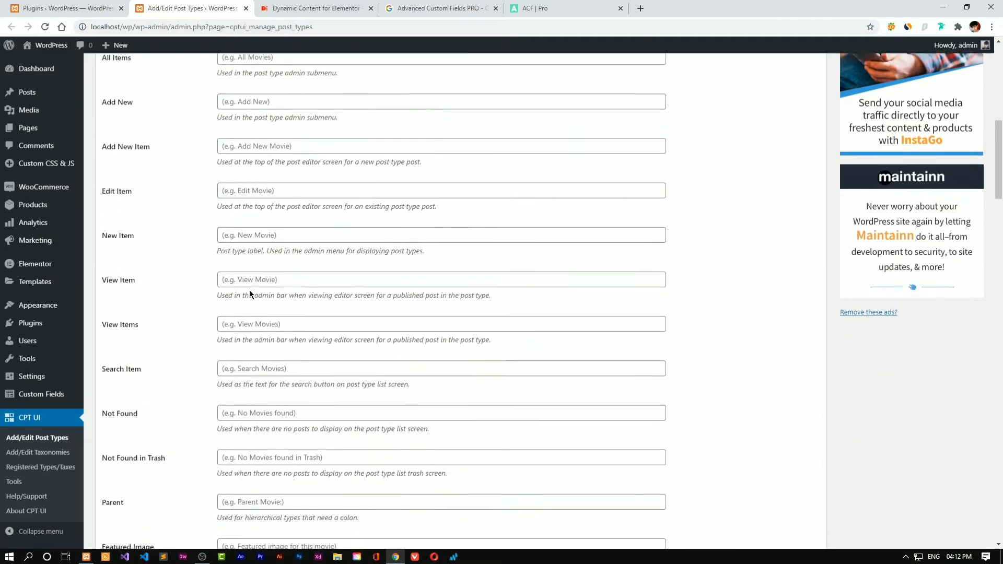
pyautogui.scroll(-15, 254, 282)
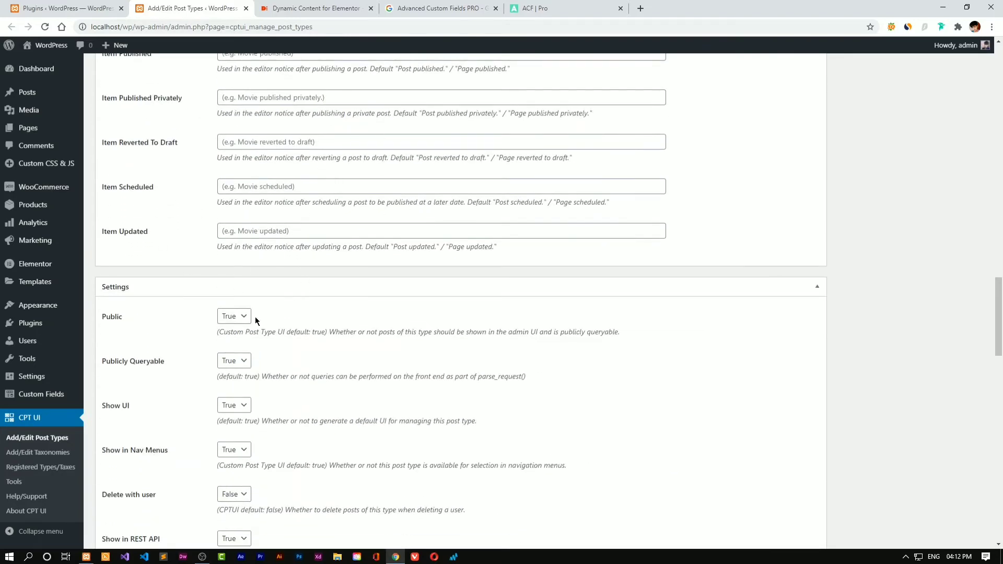
pyautogui.scroll(-2, 256, 321)
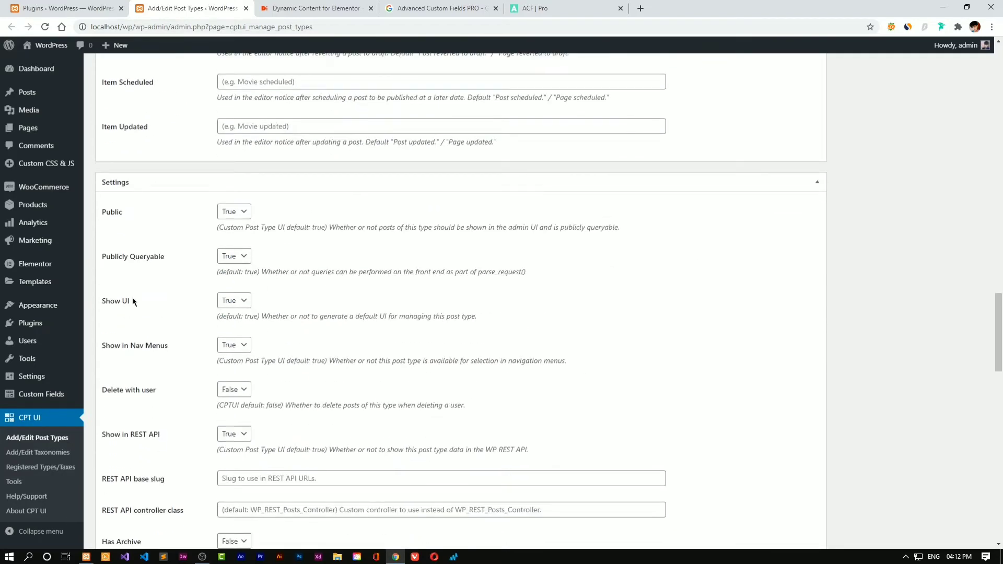
pyautogui.scroll(-3, 214, 347)
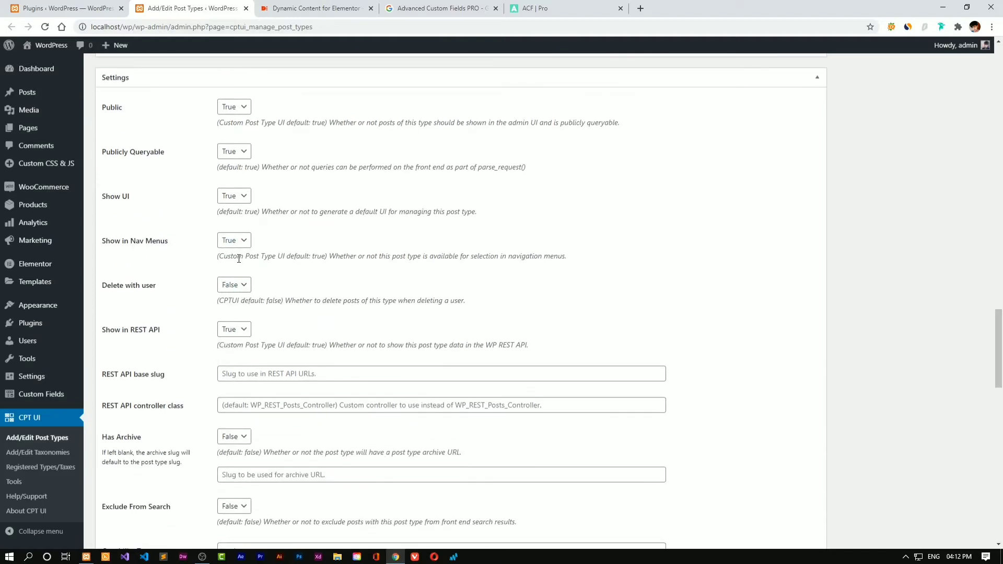
pyautogui.scroll(-1, 187, 270)
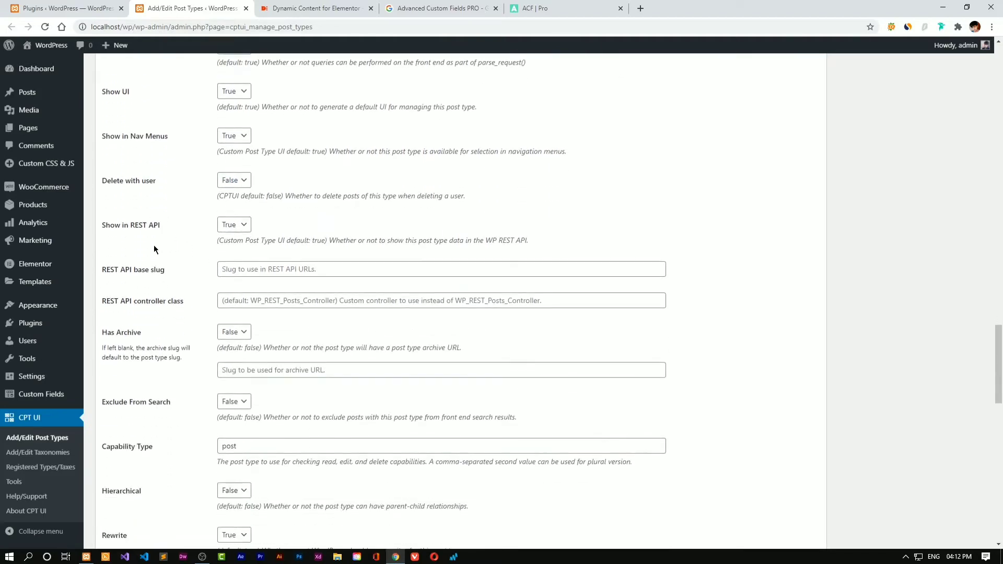
pyautogui.scroll(-1, 212, 227)
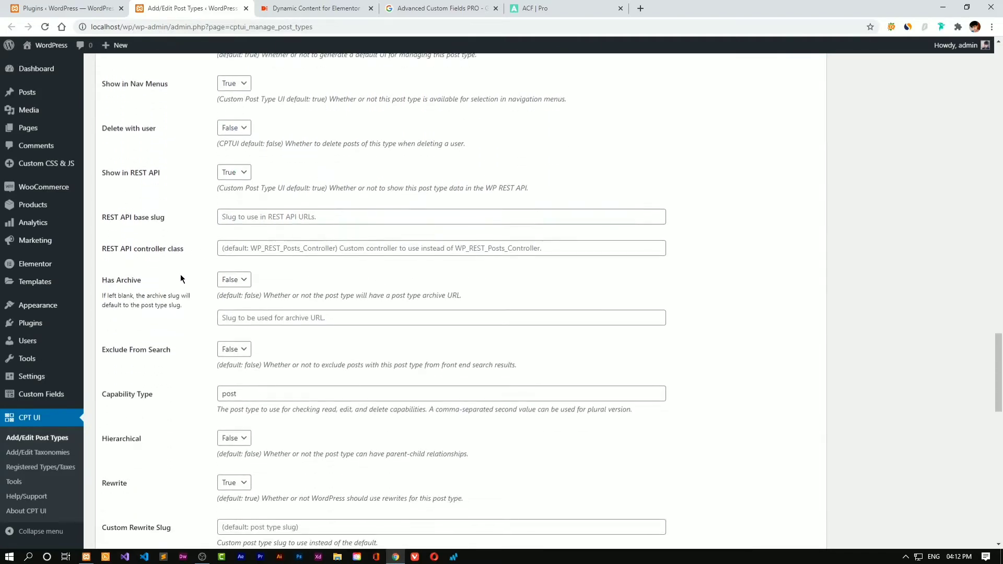
pyautogui.scroll(-1, 198, 262)
pyautogui.click(233, 227)
pyautogui.click(230, 249)
pyautogui.scroll(-1, 182, 280)
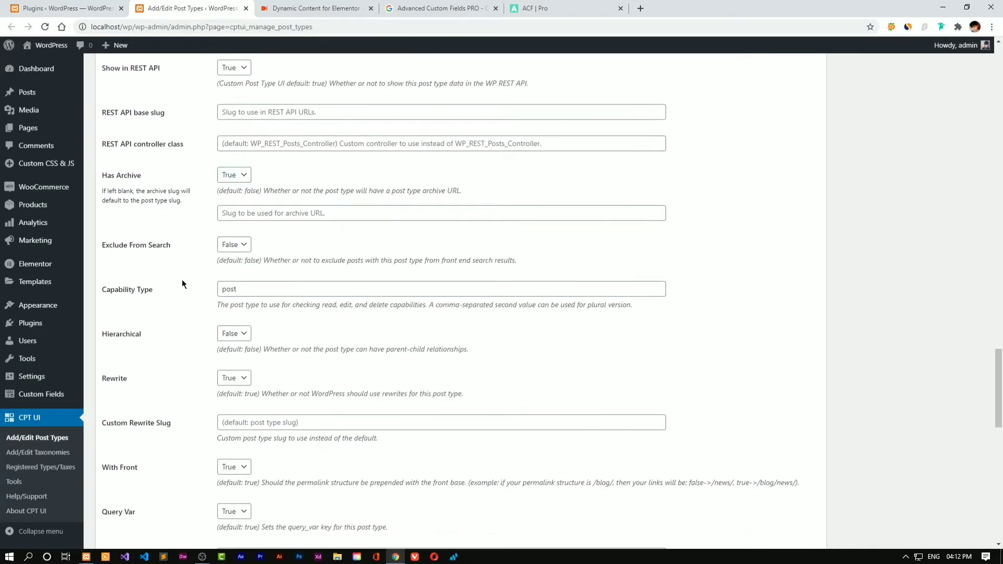
pyautogui.scroll(-1, 136, 278)
# Set Hierarchical to True and open the Dashicons reference from the Menu Icon field
pyautogui.click(228, 283)
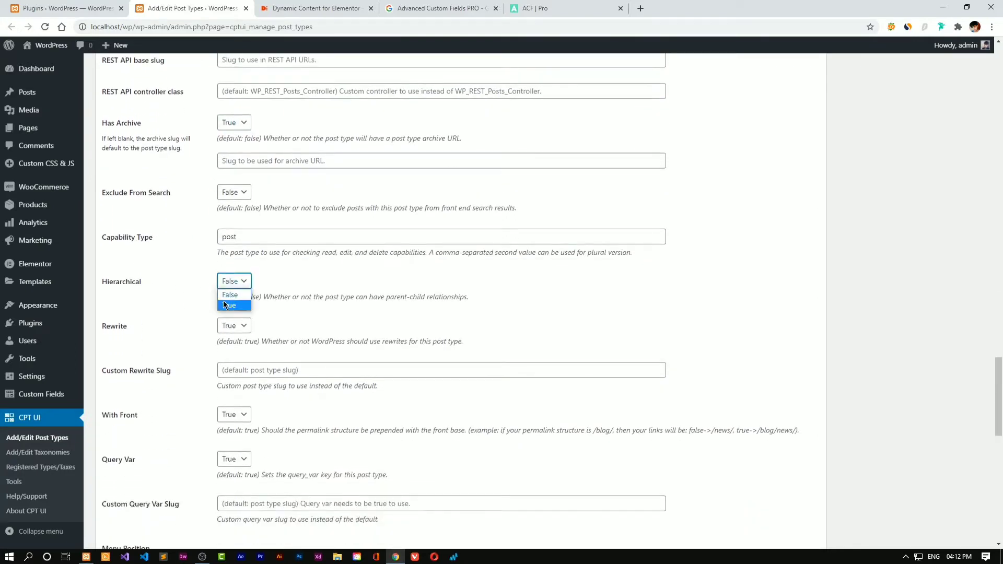
pyautogui.scroll(-1, 183, 295)
pyautogui.scroll(-1, 191, 288)
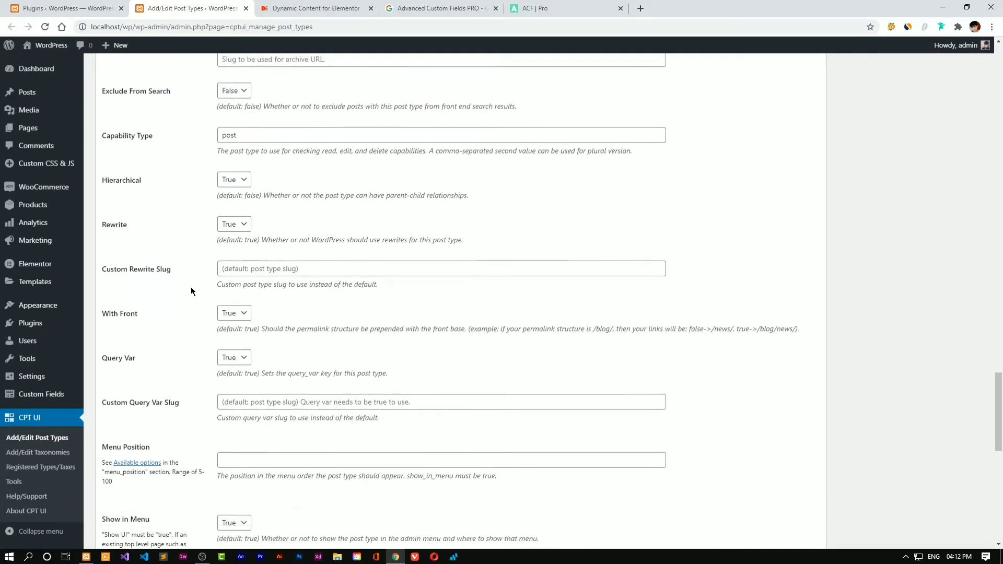
pyautogui.moveTo(247, 134); pyautogui.dragTo(192, 158)
pyautogui.click(193, 159)
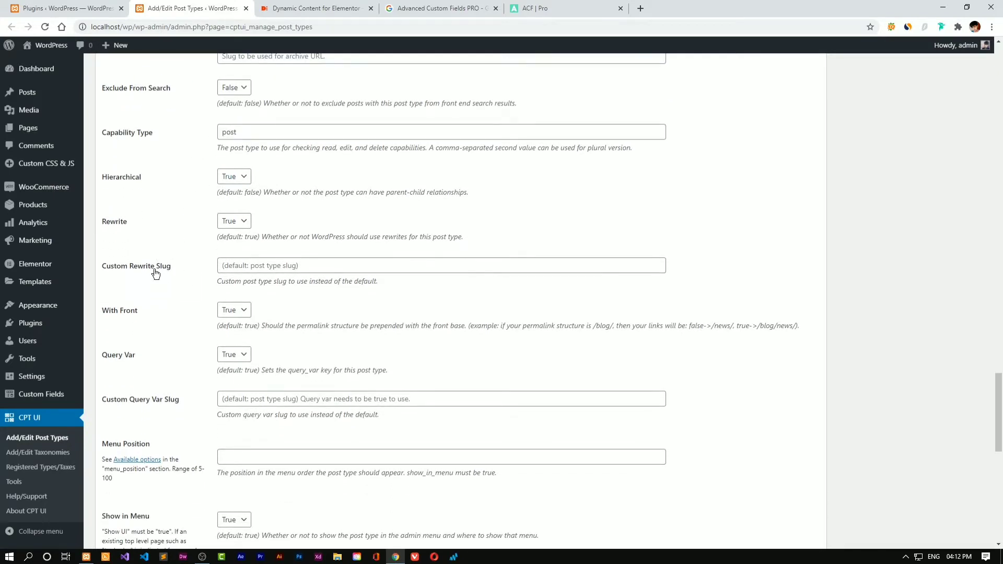
pyautogui.scroll(-1, 167, 272)
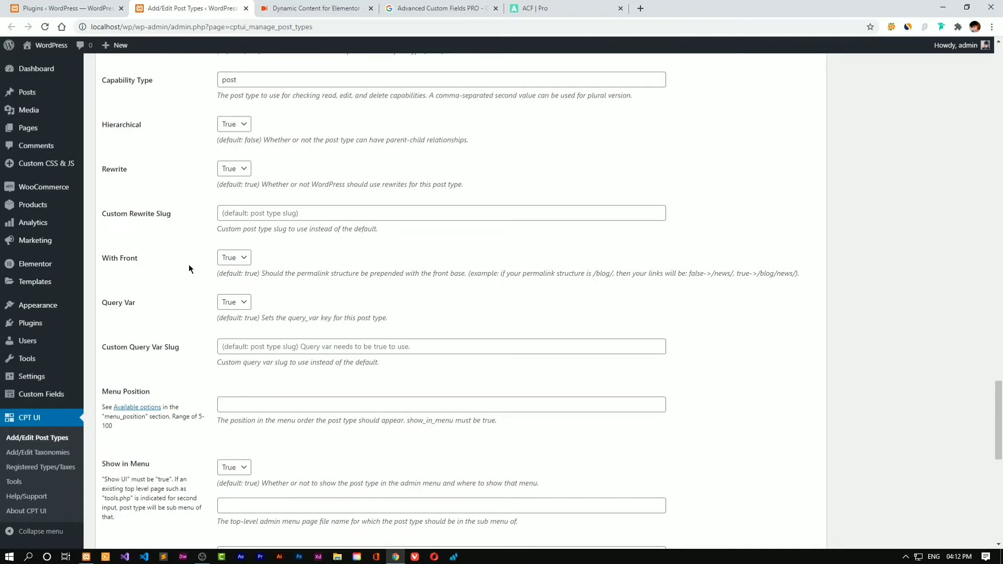
pyautogui.scroll(-1, 189, 269)
pyautogui.scroll(-4, 185, 208)
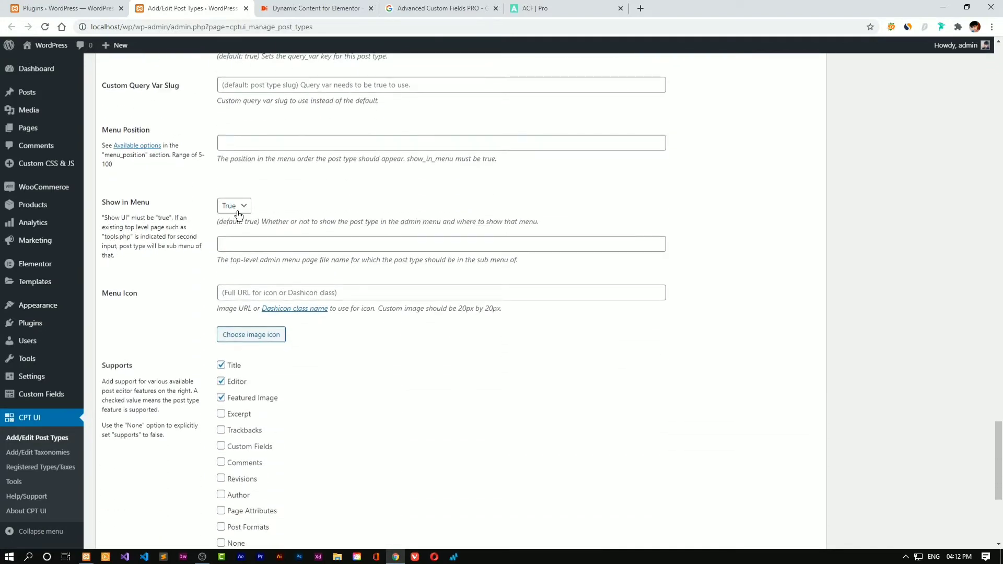
pyautogui.scroll(-1, 223, 256)
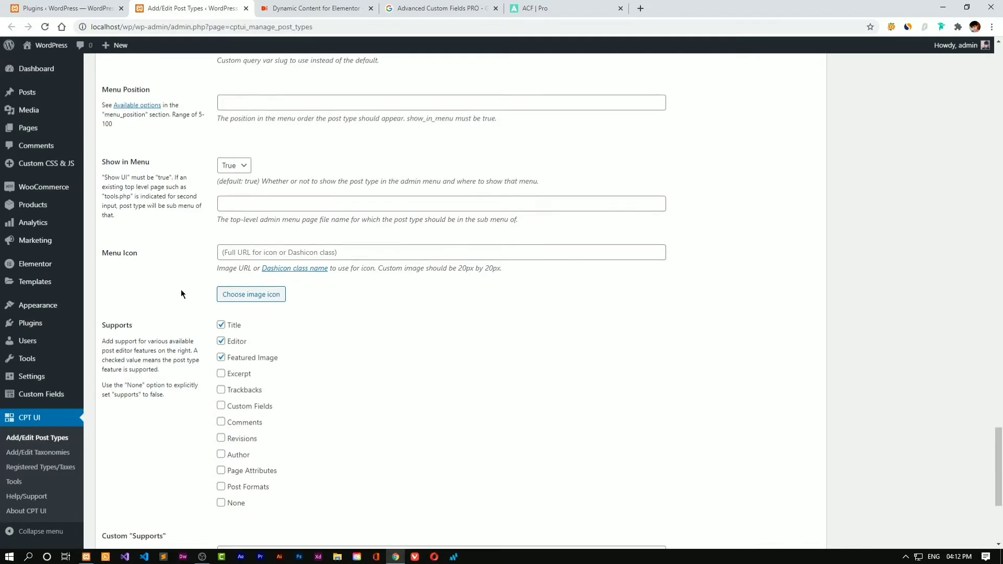
pyautogui.click(240, 244)
pyautogui.click(295, 257)
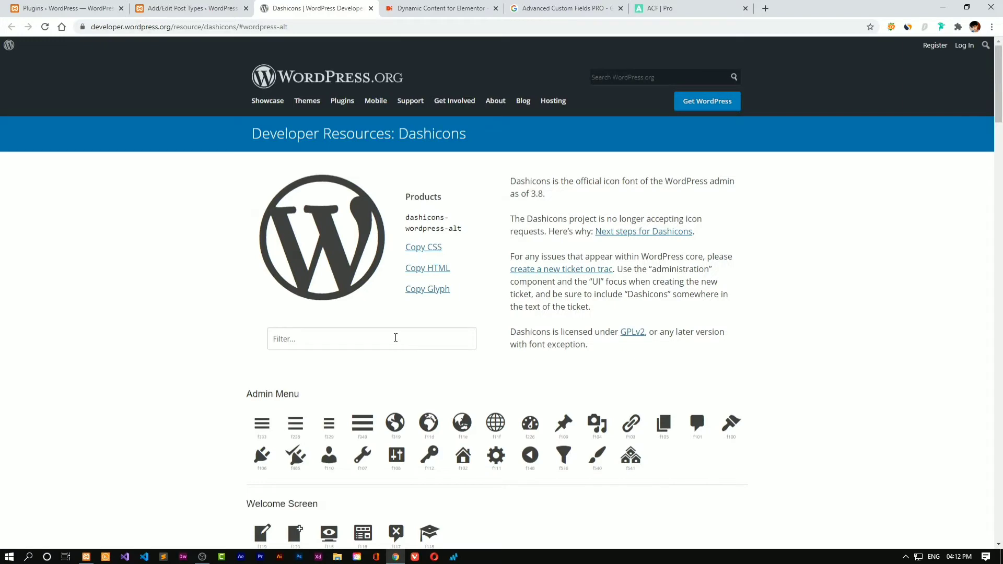
# Pick the heart icon on the Dashicons page and select its 'dashicons-heart' class from the copied HTML
pyautogui.scroll(-5, 347, 321)
pyautogui.scroll(-4, 347, 320)
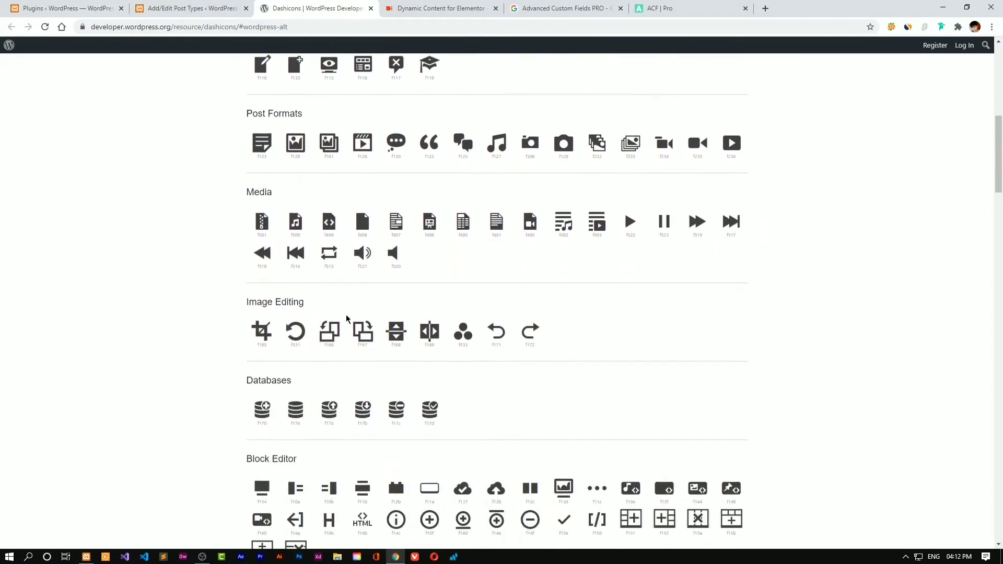
pyautogui.scroll(-2, 347, 319)
pyautogui.scroll(-3, 347, 319)
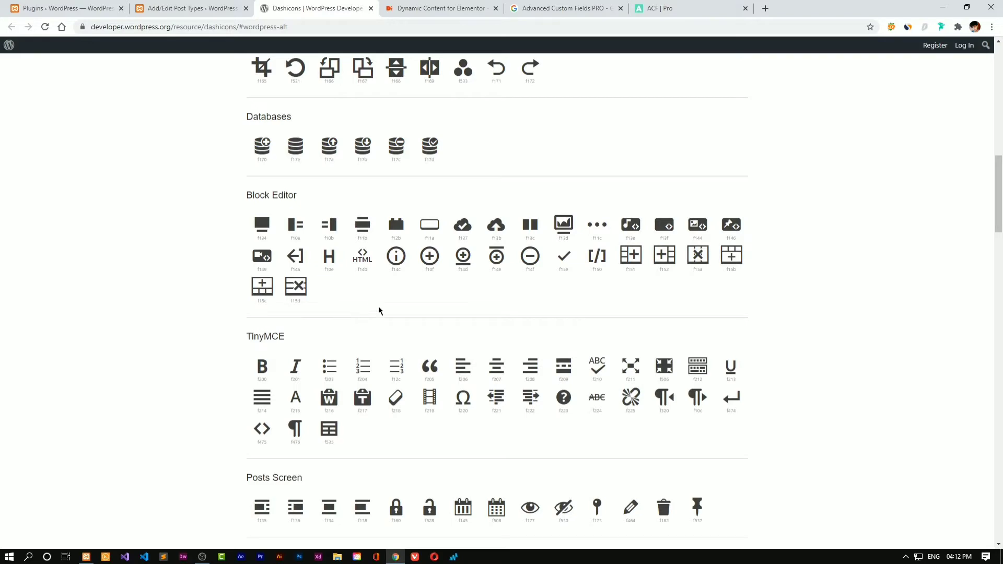
pyautogui.scroll(-6, 731, 224)
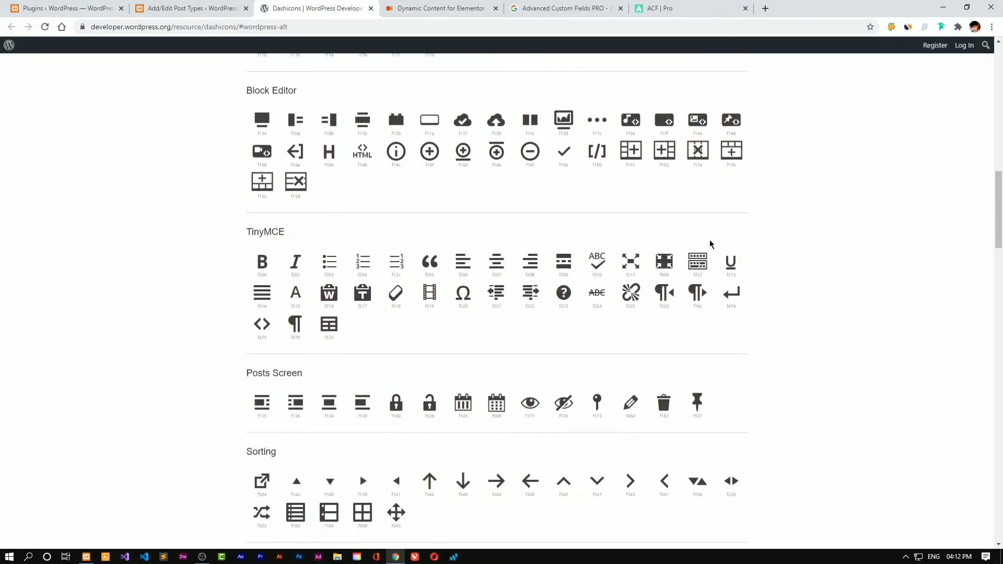
pyautogui.scroll(-3, 711, 243)
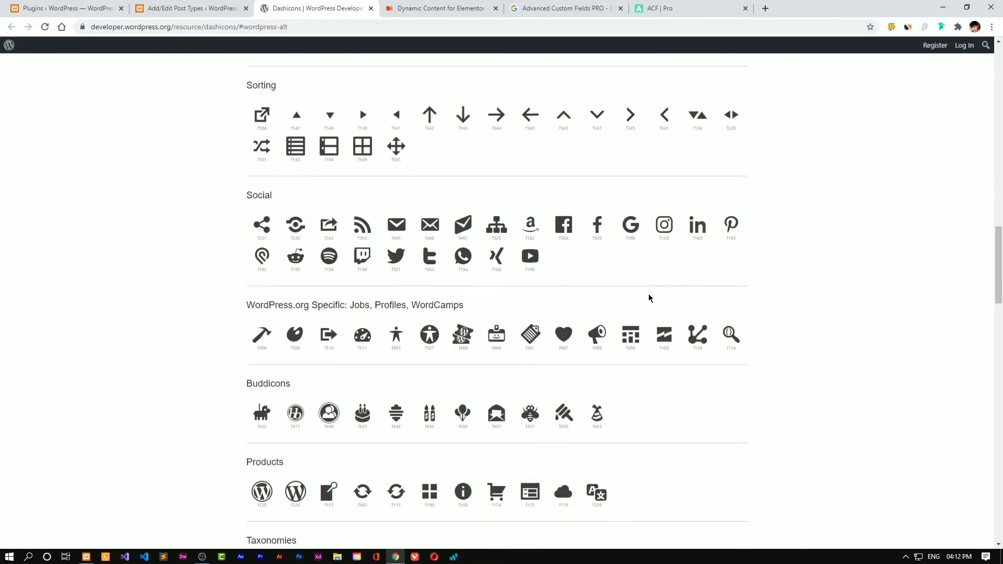
pyautogui.click(564, 330)
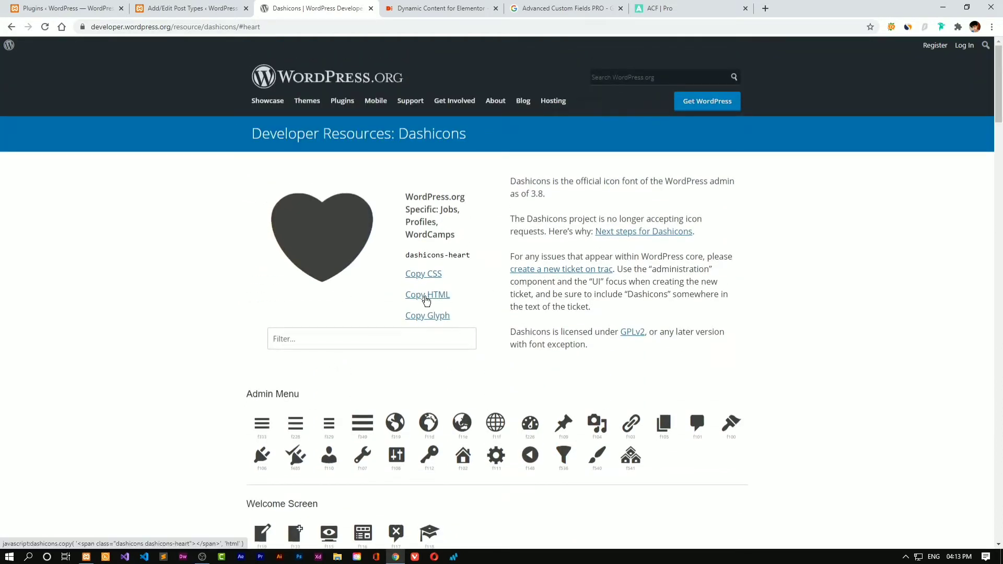
pyautogui.click(426, 299)
pyautogui.click(466, 80)
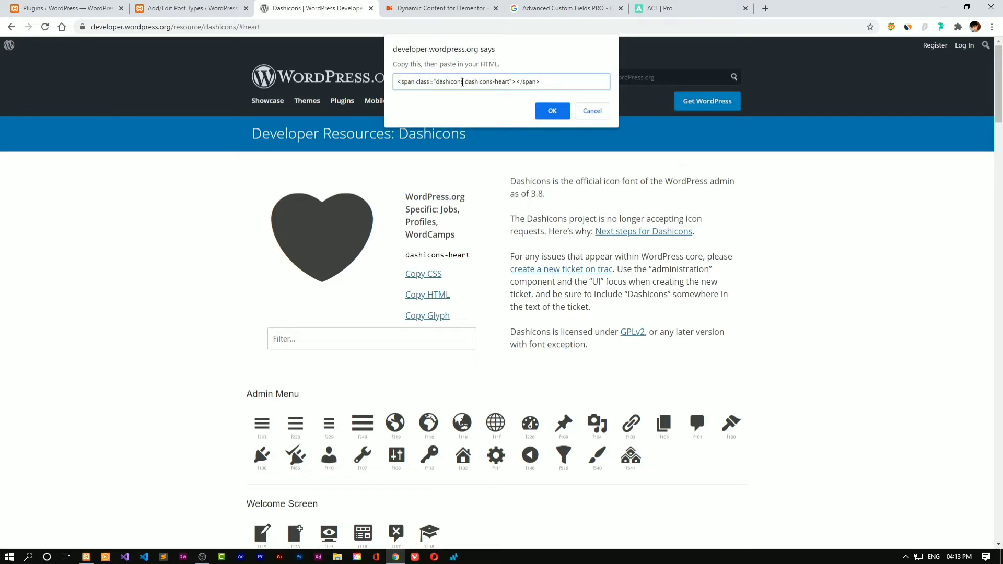
pyautogui.moveTo(483, 83)
pyautogui.mouseDown()
pyautogui.moveTo(510, 82)
pyautogui.moveTo(476, 82)
pyautogui.mouseUp()
pyautogui.rightClick(477, 84)
# Cut 'dashicons-heart' and paste it into the coupon's Menu Icon field
pyautogui.click(503, 126)
pyautogui.click(207, 7)
pyautogui.click(253, 241)
pyautogui.rightClick(253, 240)
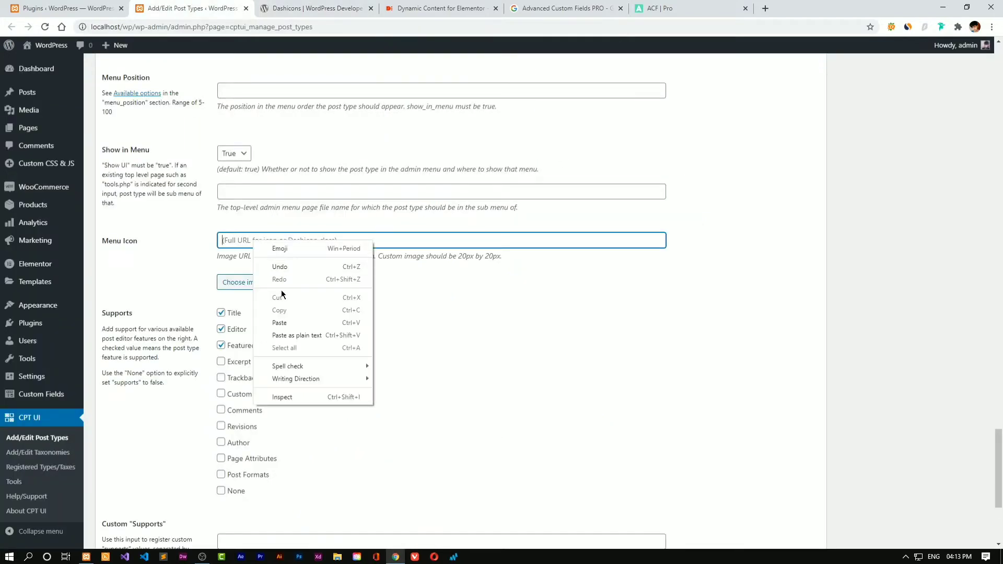
pyautogui.click(288, 332)
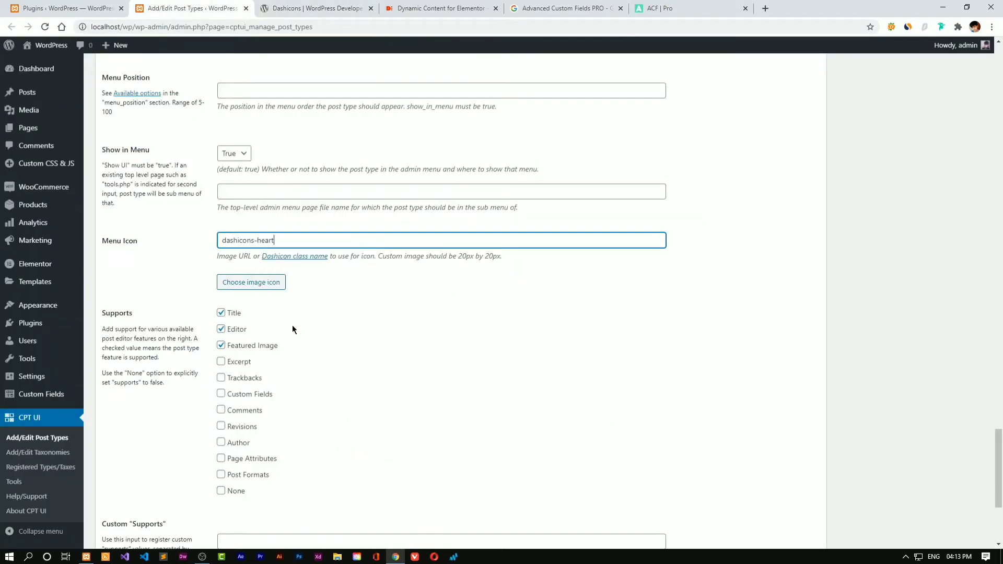
pyautogui.click(371, 273)
# Enable Custom Fields support and the Categories taxonomy, then save with Add Post Type
pyautogui.scroll(-1, 429, 233)
pyautogui.scroll(-3, 428, 233)
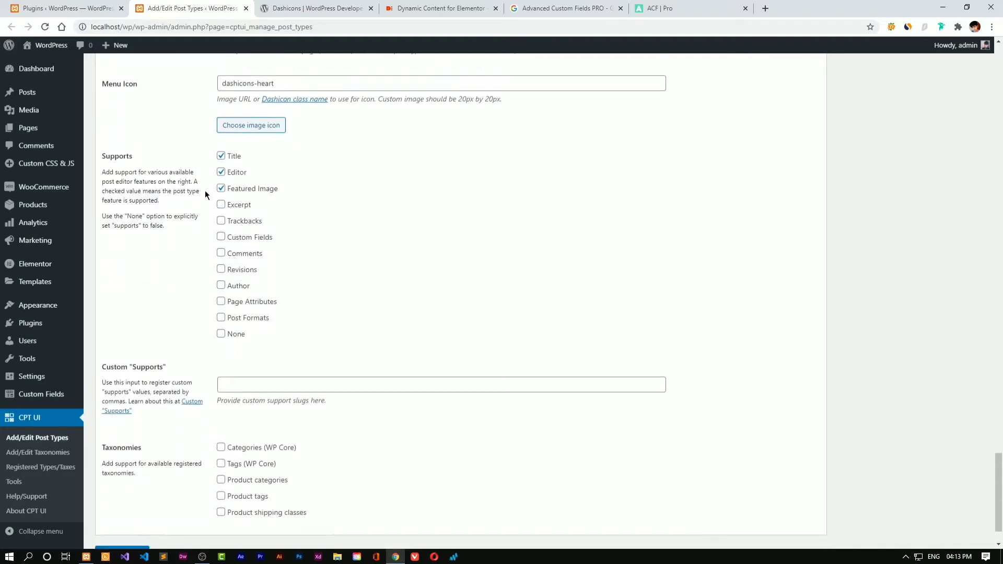
pyautogui.click(238, 238)
pyautogui.moveTo(203, 239); pyautogui.dragTo(272, 240)
pyautogui.click(280, 238)
pyautogui.click(227, 261)
pyautogui.scroll(-1, 277, 347)
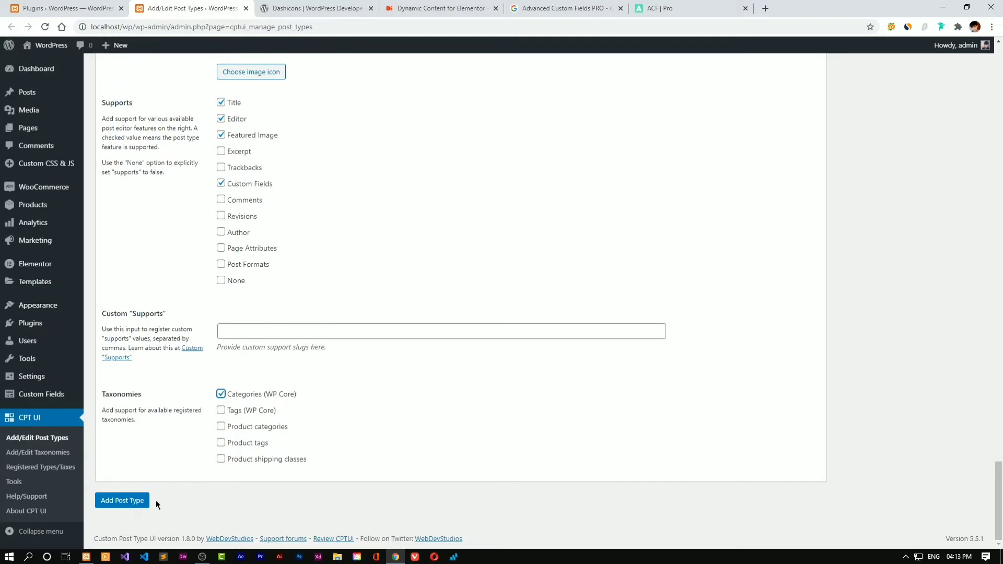
pyautogui.click(123, 503)
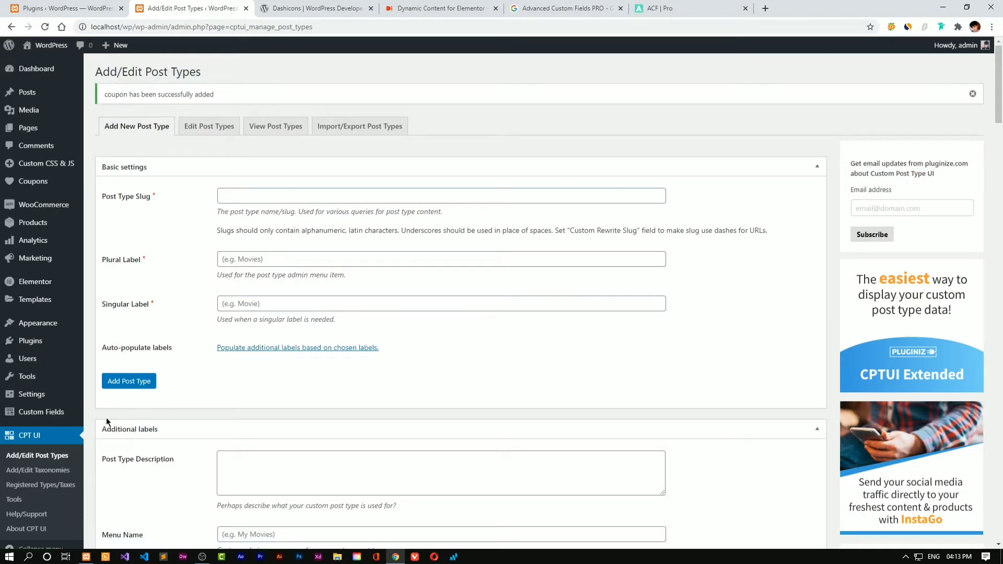
# Review the coupon post type's settings under CPT UI Registered Types/Taxes
pyautogui.click(67, 485)
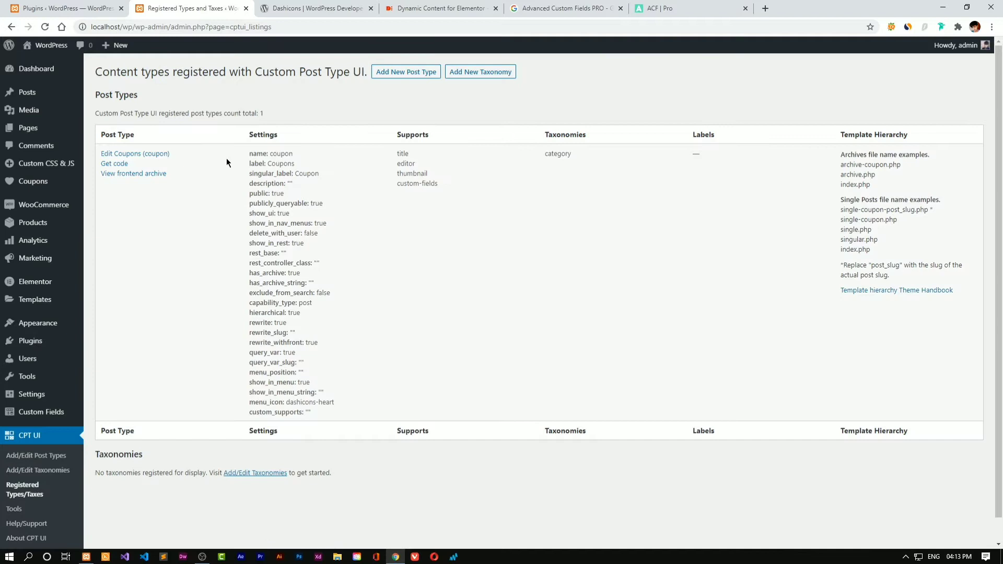
pyautogui.moveTo(227, 158); pyautogui.dragTo(316, 413)
pyautogui.click(402, 370)
# Start a new Coupon from All Coupons, then go to Custom Fields > Field Groups
pyautogui.moveTo(43, 183)
pyautogui.click(108, 183)
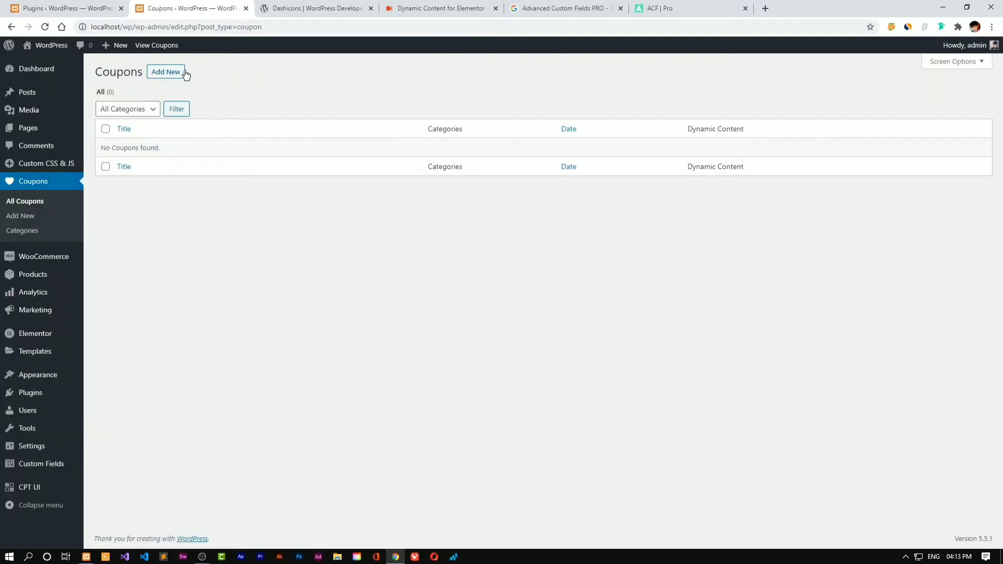
pyautogui.click(166, 72)
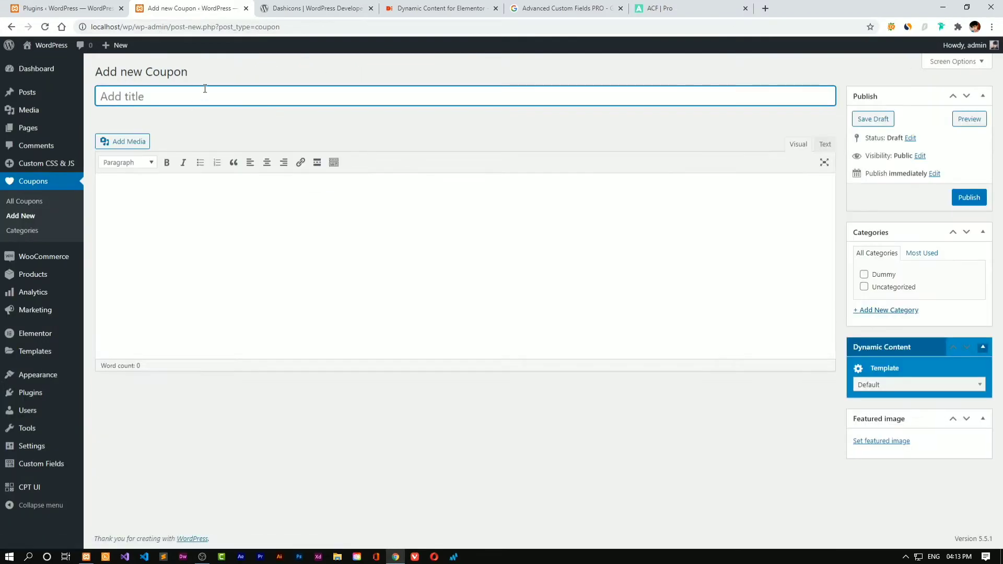
pyautogui.press('Tab')
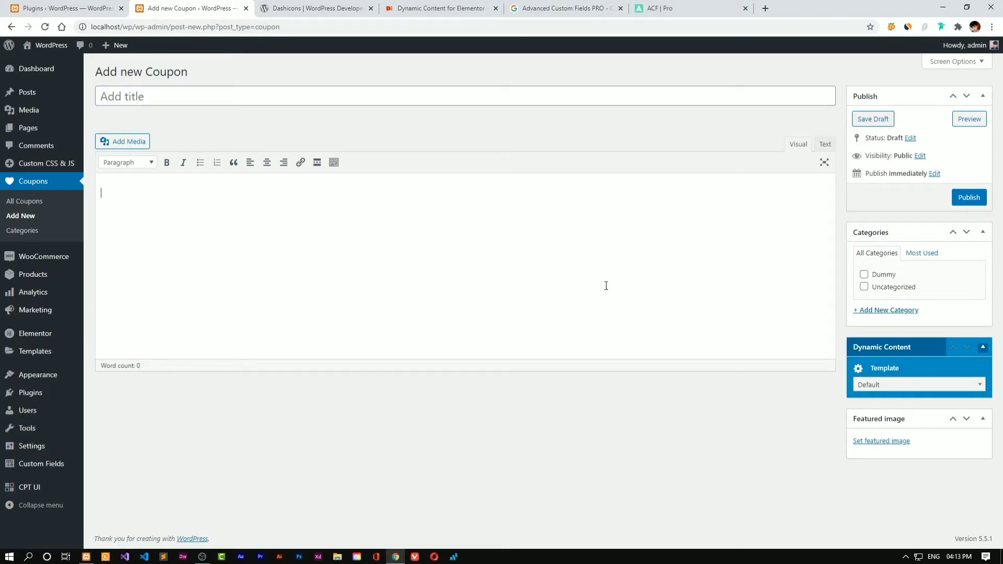
pyautogui.moveTo(51, 466)
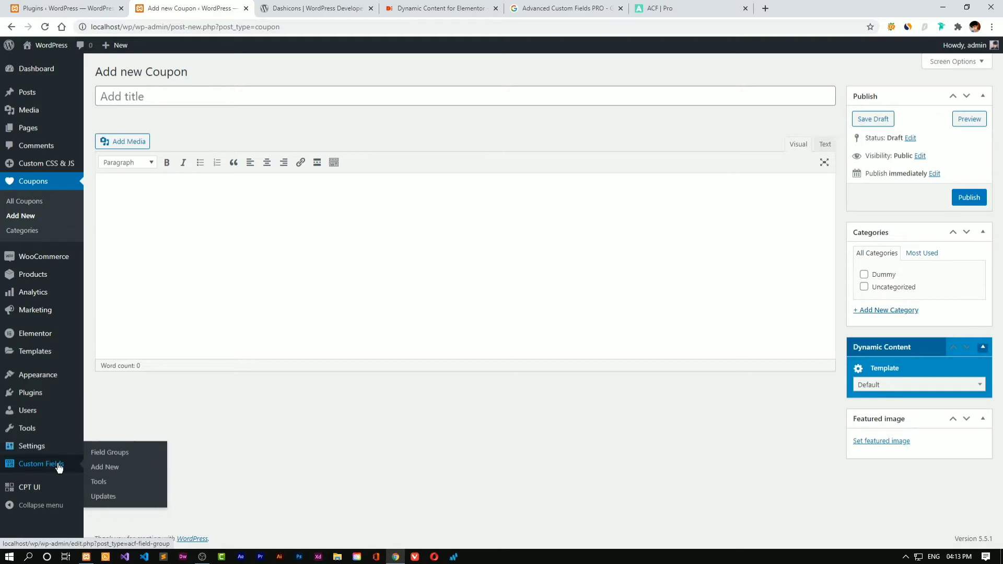
pyautogui.click(102, 457)
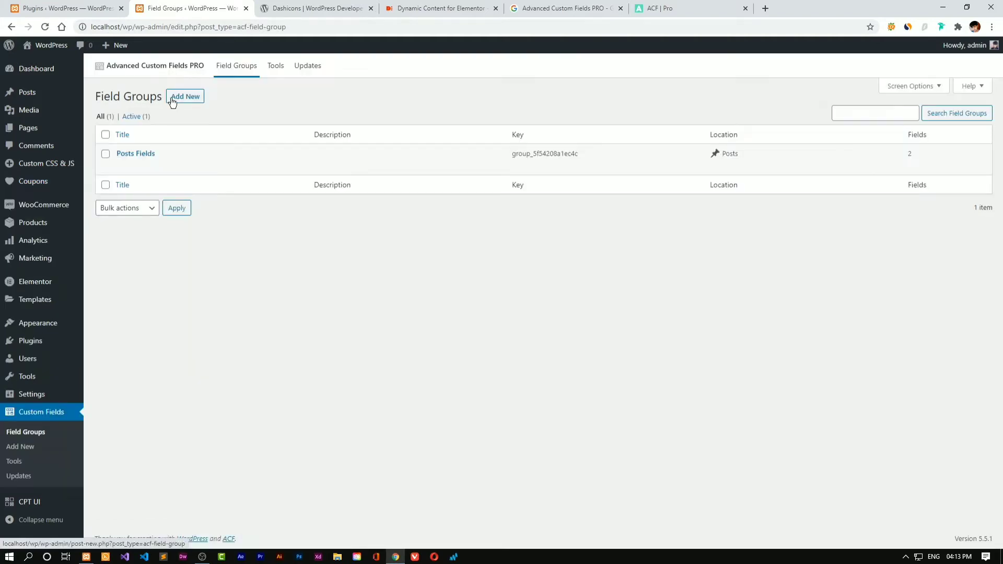
# Start a new field group titled 'Coupon Fields'
pyautogui.click(173, 99)
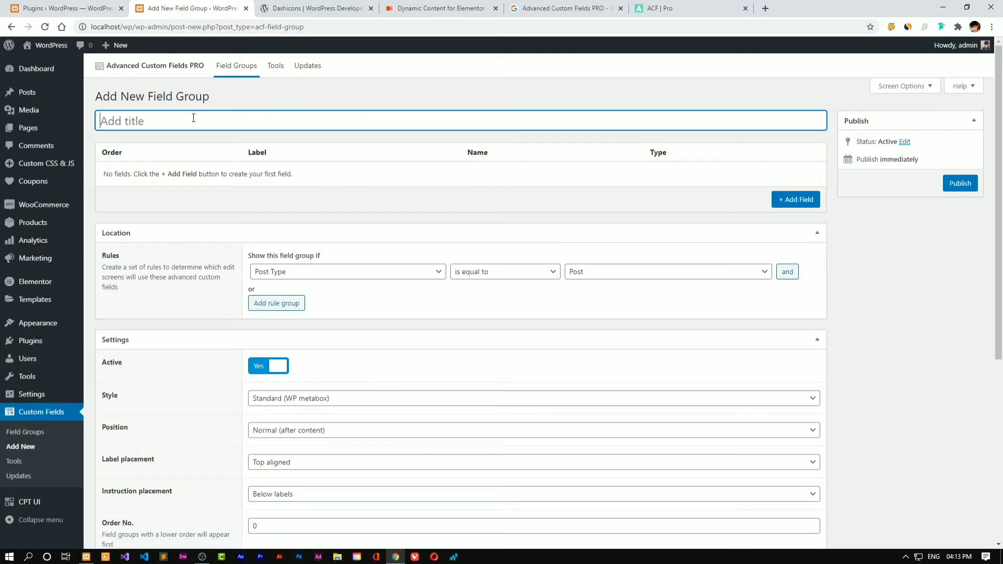
pyautogui.write('Coupon Fields')
# Set the location rule to Post Type is equal to Coupon and add a first blank field
pyautogui.click(329, 271)
pyautogui.click(384, 271)
pyautogui.click(587, 274)
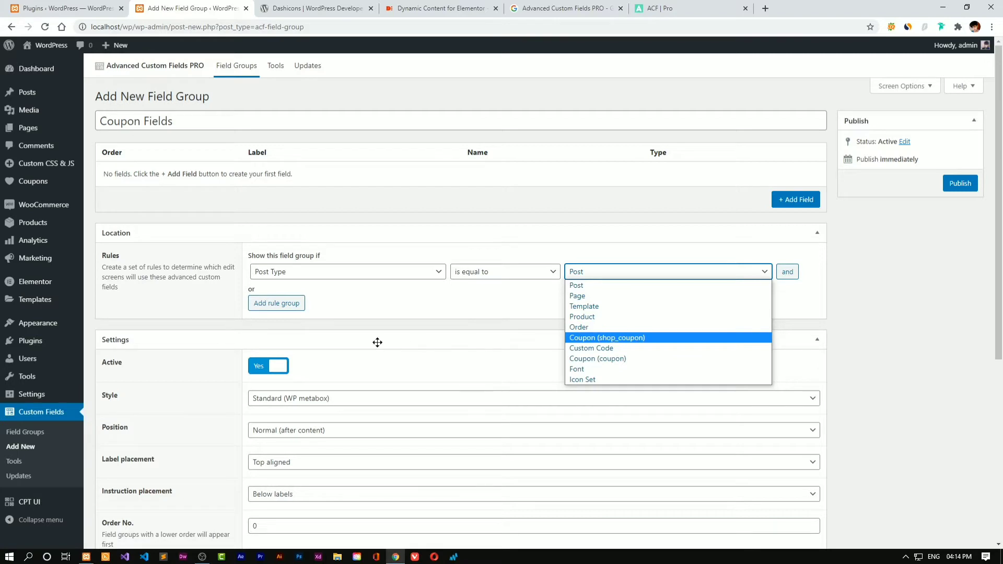
pyautogui.moveTo(101, 214)
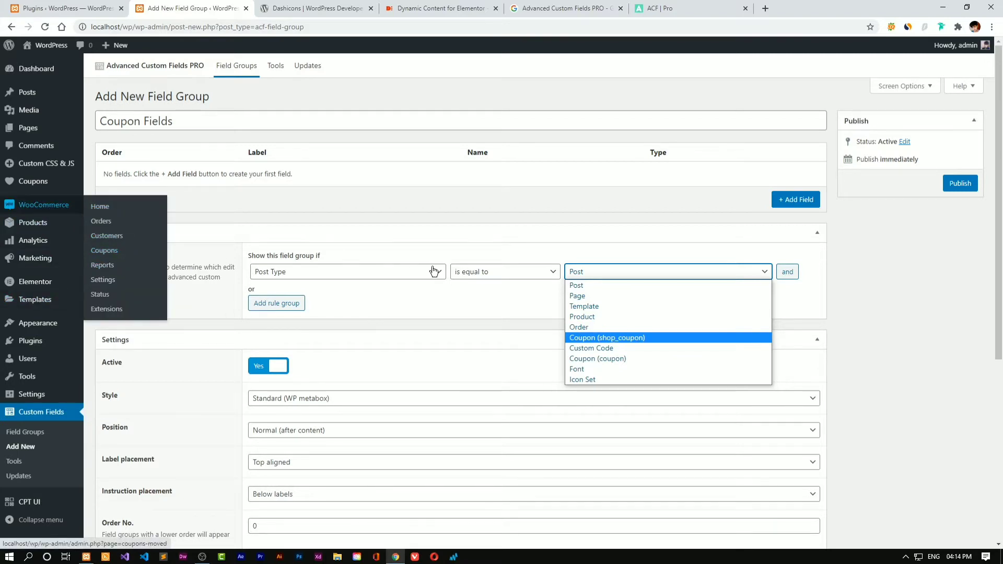
pyautogui.click(607, 361)
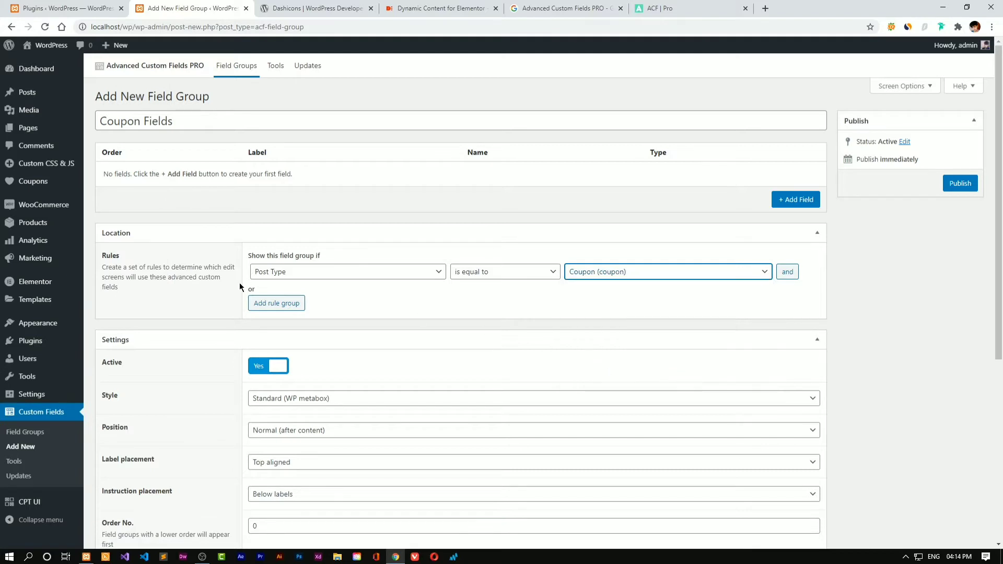
pyautogui.click(796, 199)
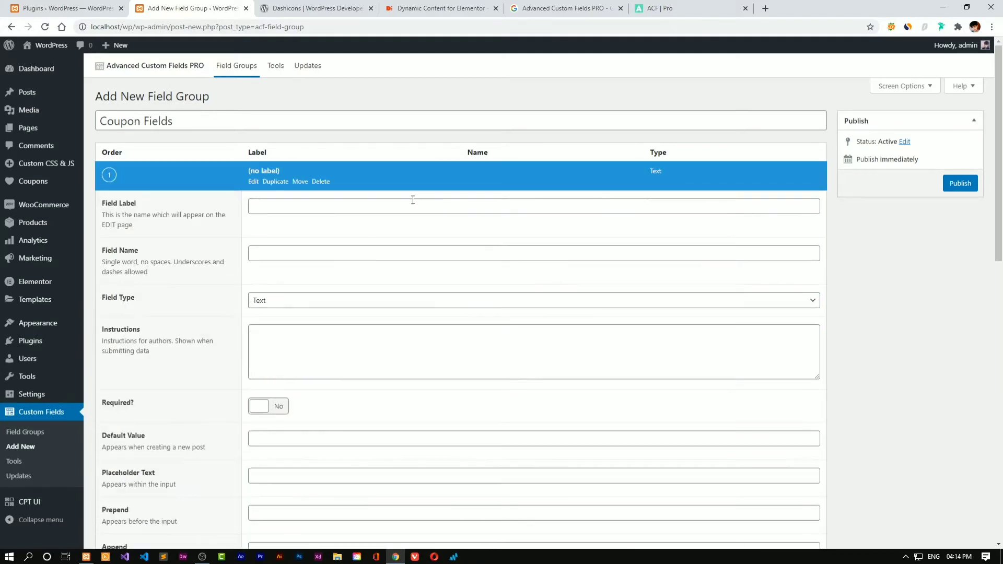
# Label the first field 'Title' and keep it a Text field
pyautogui.write('Ti')
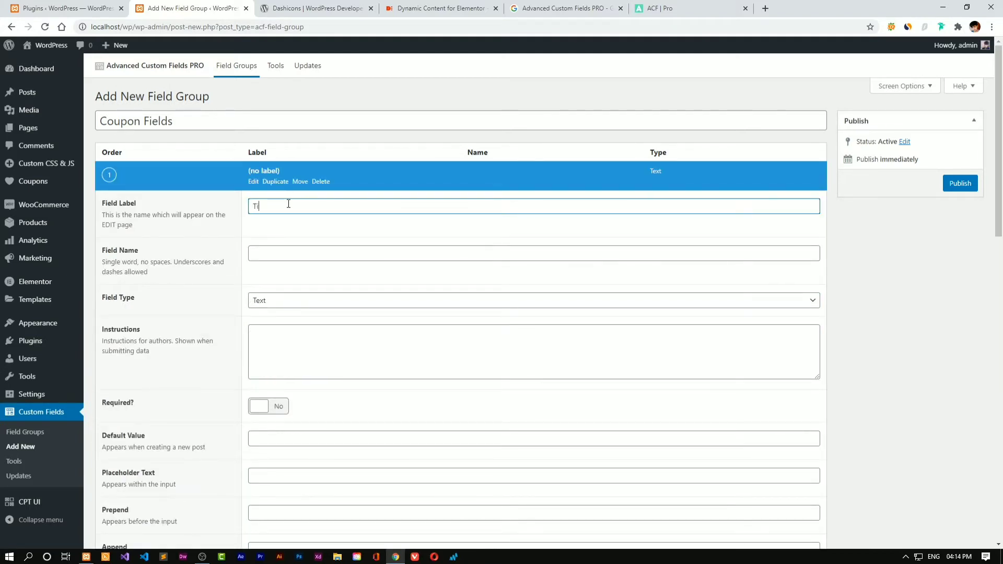
pyautogui.write('tle')
pyautogui.press('Tab')
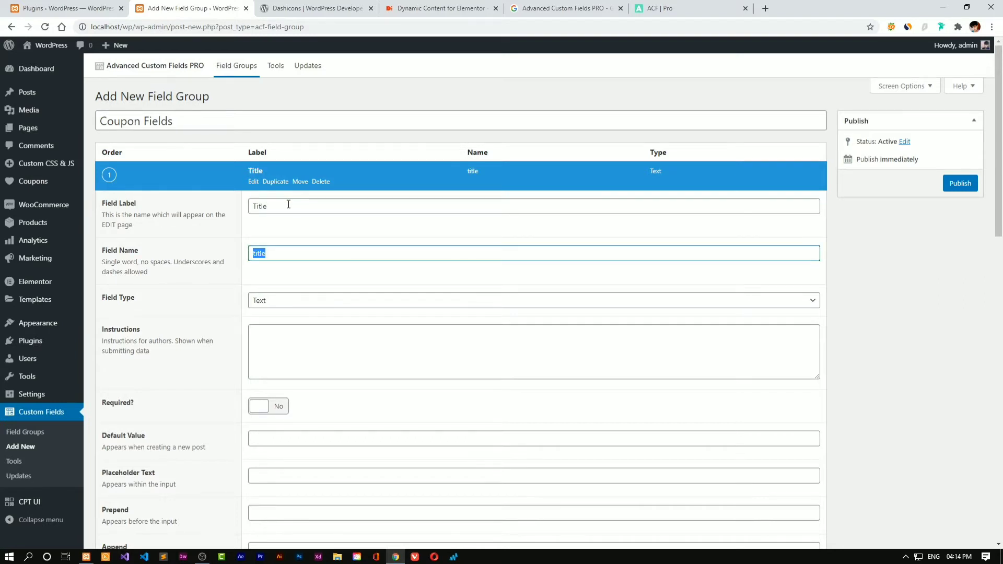
pyautogui.scroll(-2, 301, 252)
pyautogui.click(297, 201)
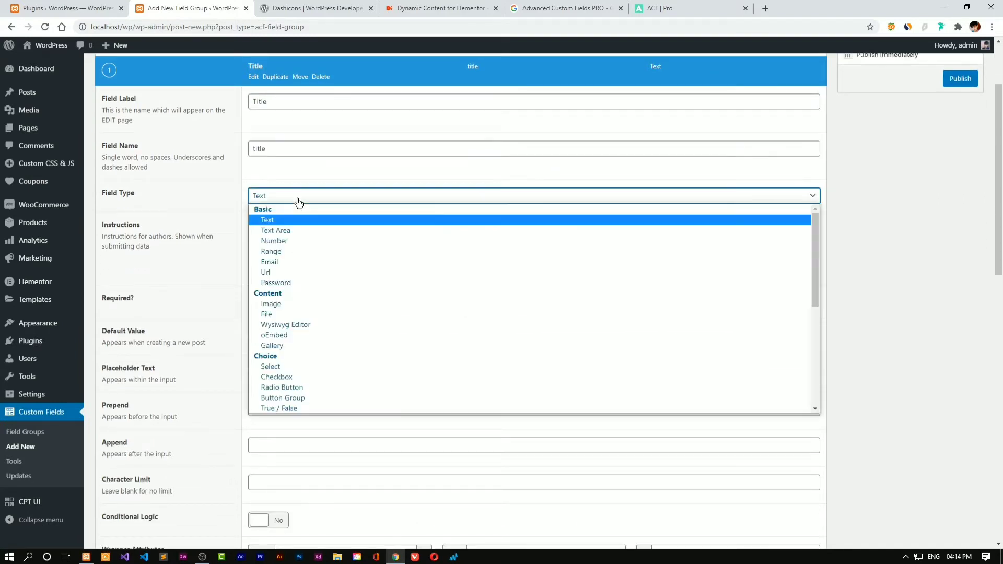
pyautogui.click(270, 217)
pyautogui.scroll(-3, 286, 226)
pyautogui.scroll(-1, 287, 230)
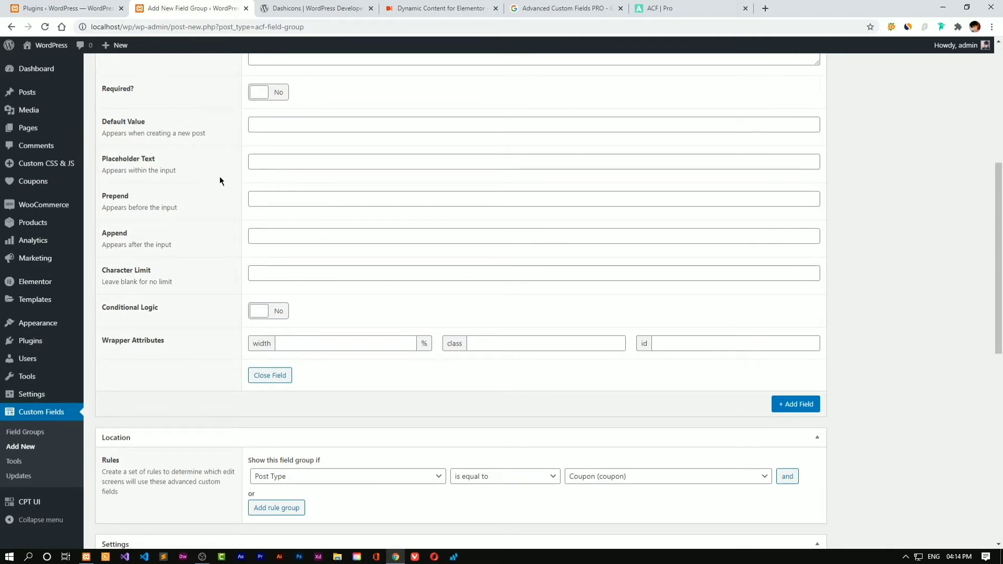
pyautogui.scroll(5, 219, 179)
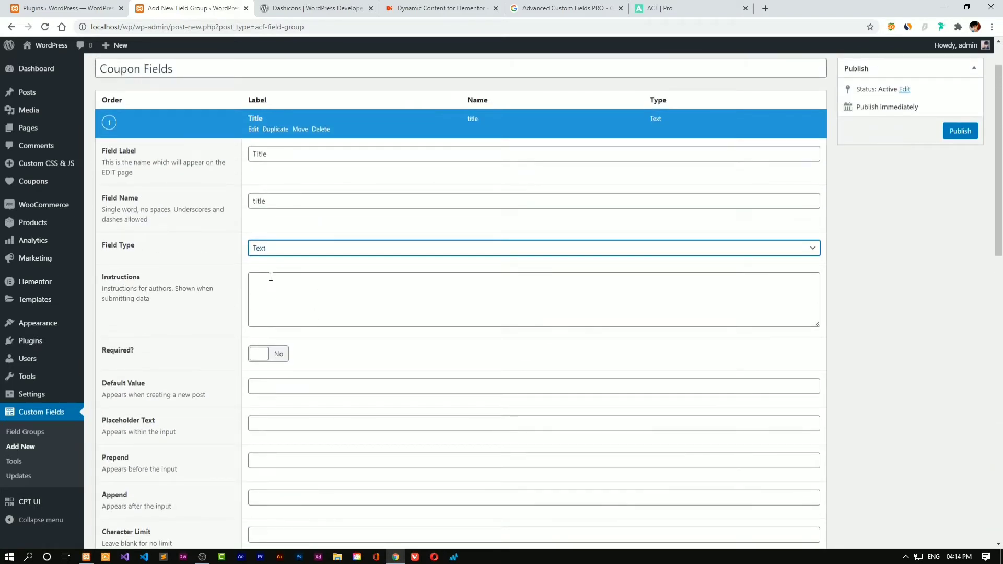
pyautogui.scroll(-5, 860, 233)
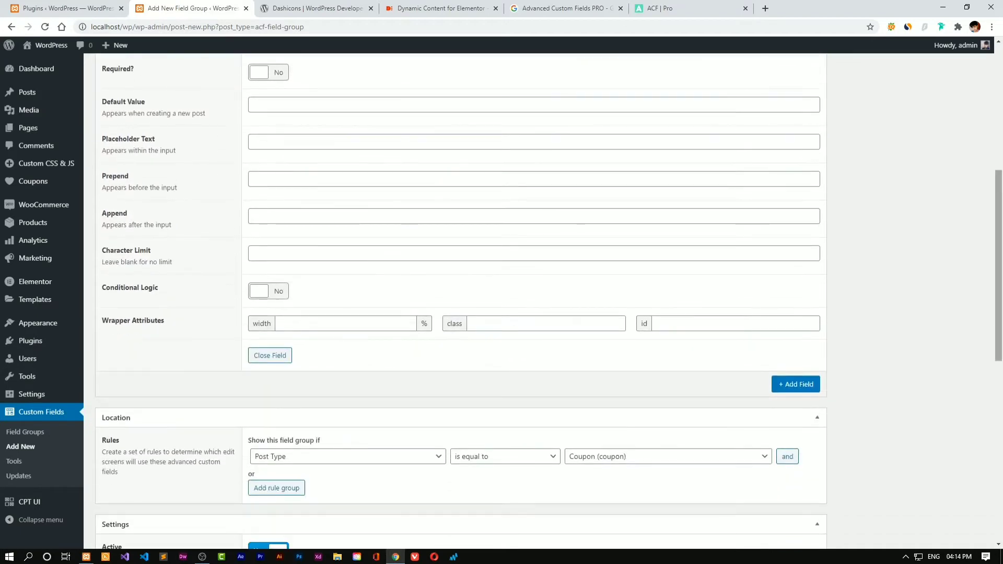
# Add a second text field labelled 'Sub Title'
pyautogui.click(809, 384)
pyautogui.scroll(5, 820, 258)
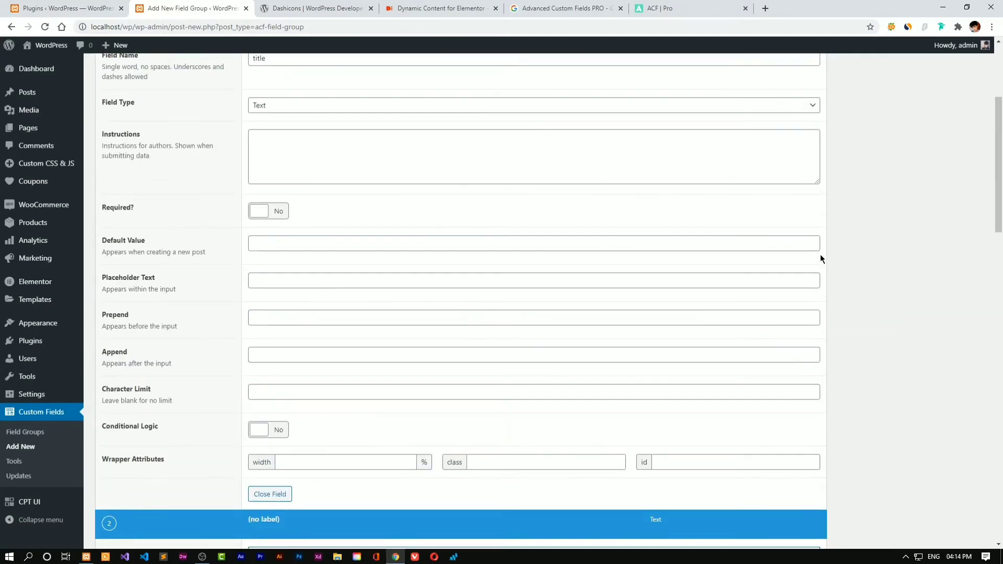
pyautogui.scroll(4, 821, 258)
pyautogui.click(256, 177)
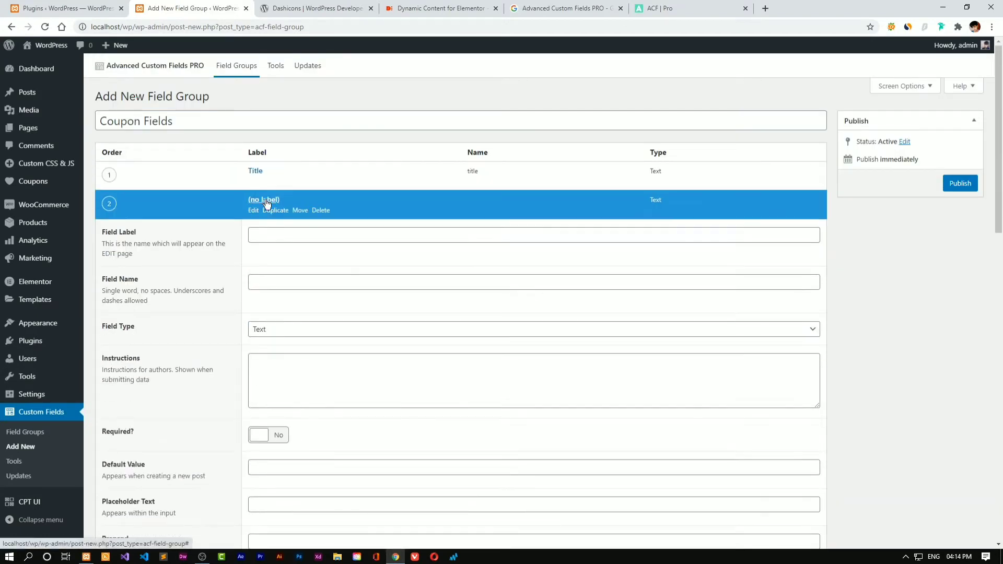
pyautogui.click(272, 232)
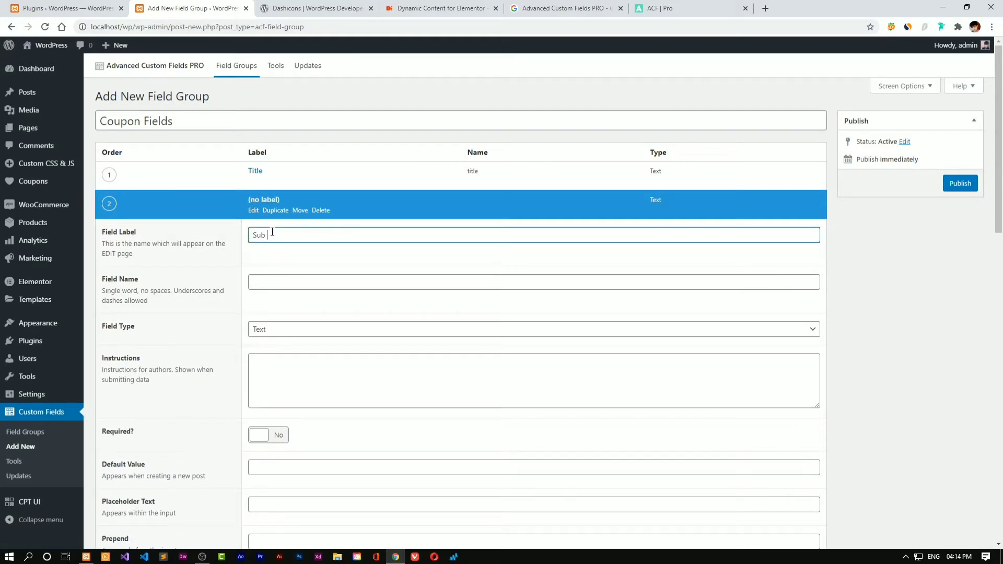
pyautogui.write('Sub Title')
pyautogui.click(278, 245)
pyautogui.scroll(-7, 340, 247)
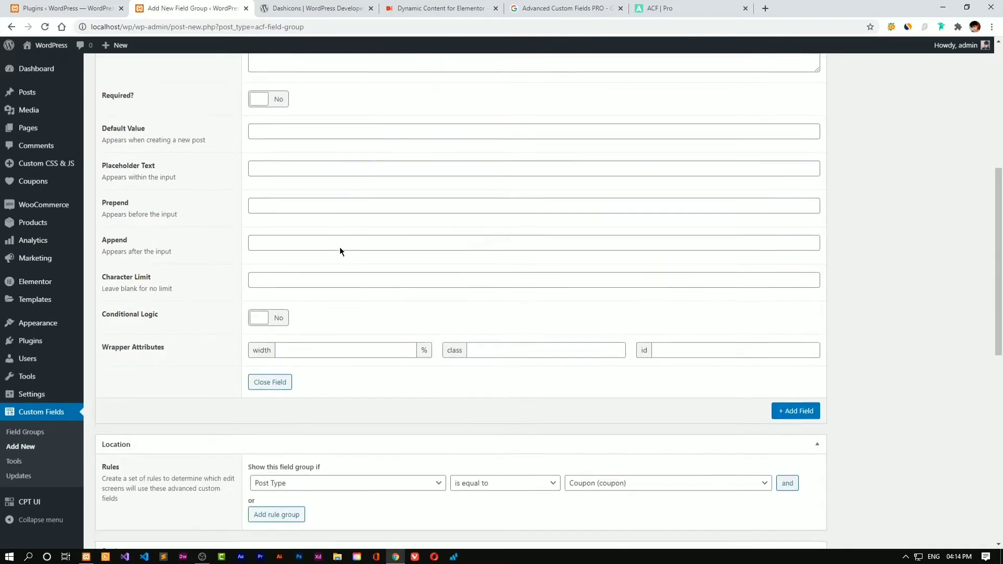
# Add a third field labelled 'Logo' with field type Image, then start a fourth field
pyautogui.click(790, 381)
pyautogui.scroll(10, 594, 385)
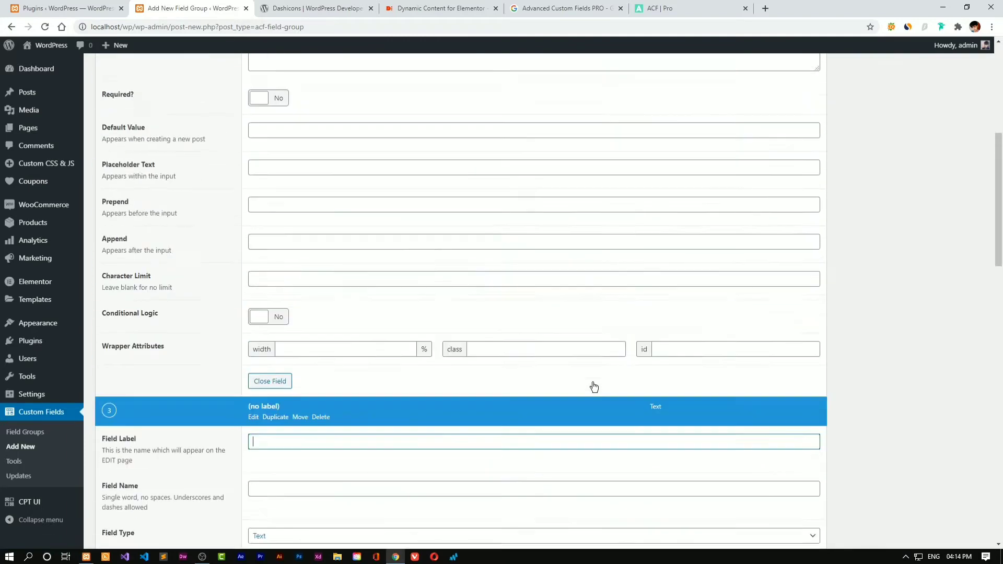
pyautogui.click(253, 213)
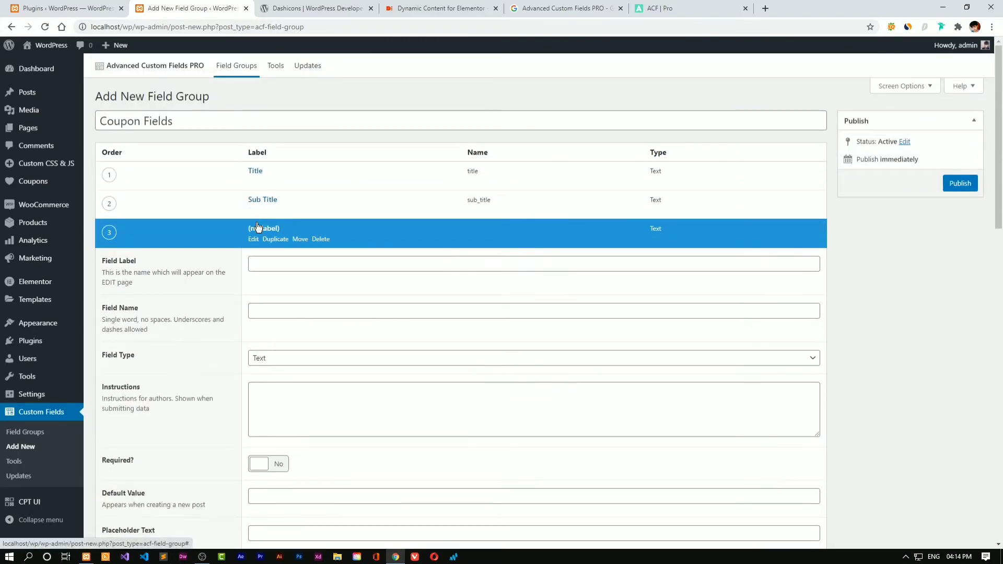
pyautogui.click(515, 266)
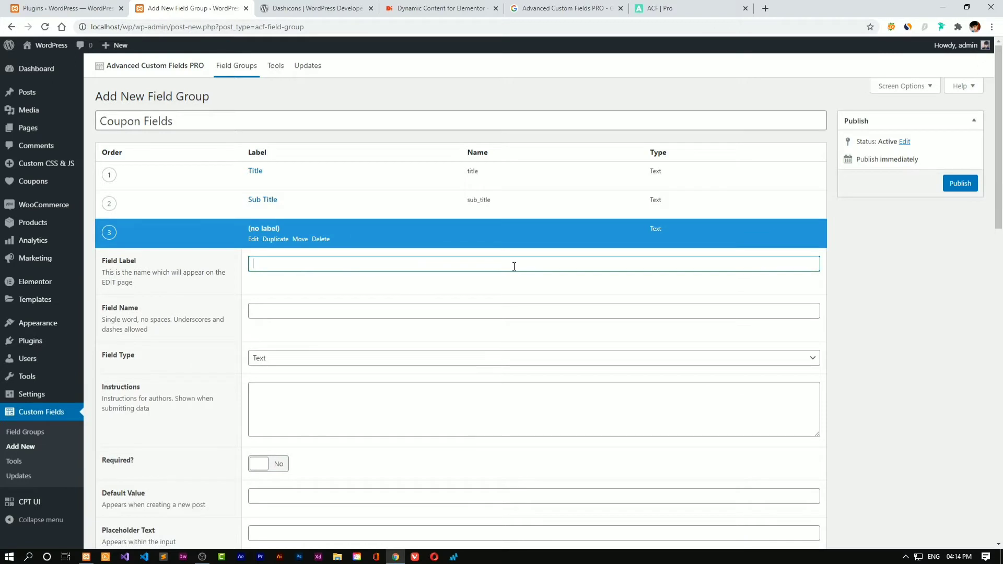
pyautogui.write('Loogo')
pyautogui.press('BackSpace')
pyautogui.press('BackSpace')
pyautogui.press('BackSpace')
pyautogui.press('BackSpace')
pyautogui.write('go')
pyautogui.click(286, 296)
pyautogui.scroll(-4, 390, 292)
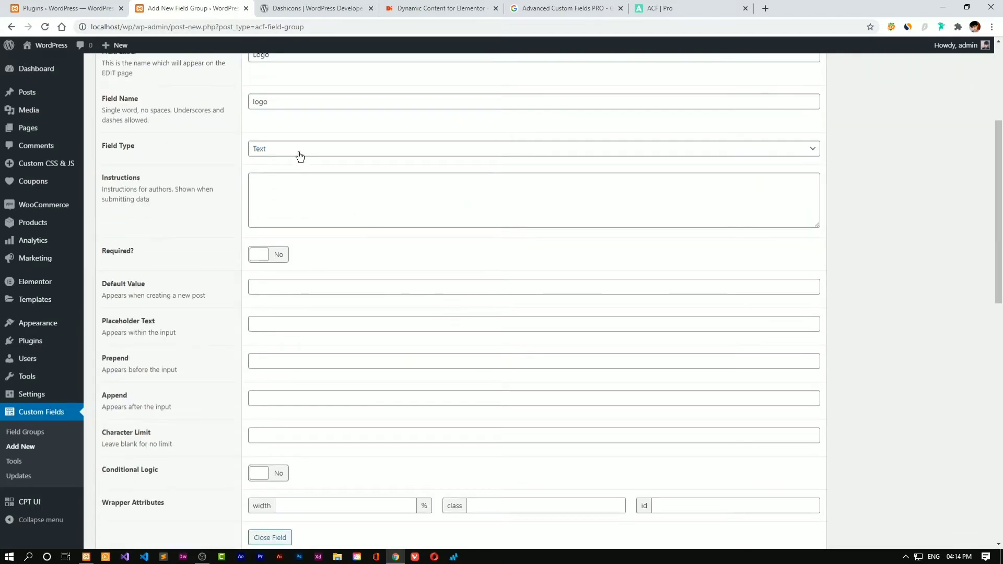
pyautogui.click(300, 156)
pyautogui.click(280, 253)
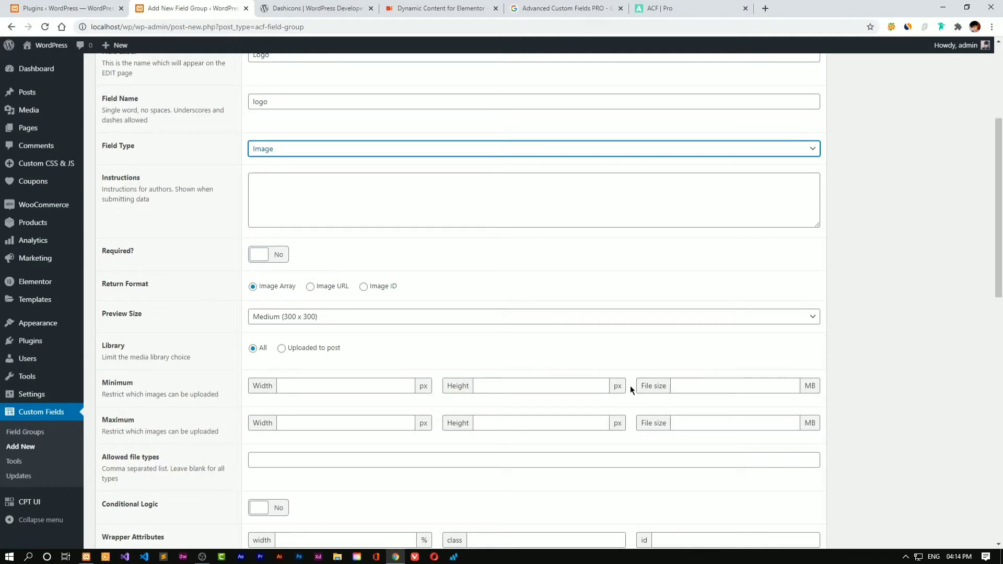
pyautogui.scroll(4, 543, 373)
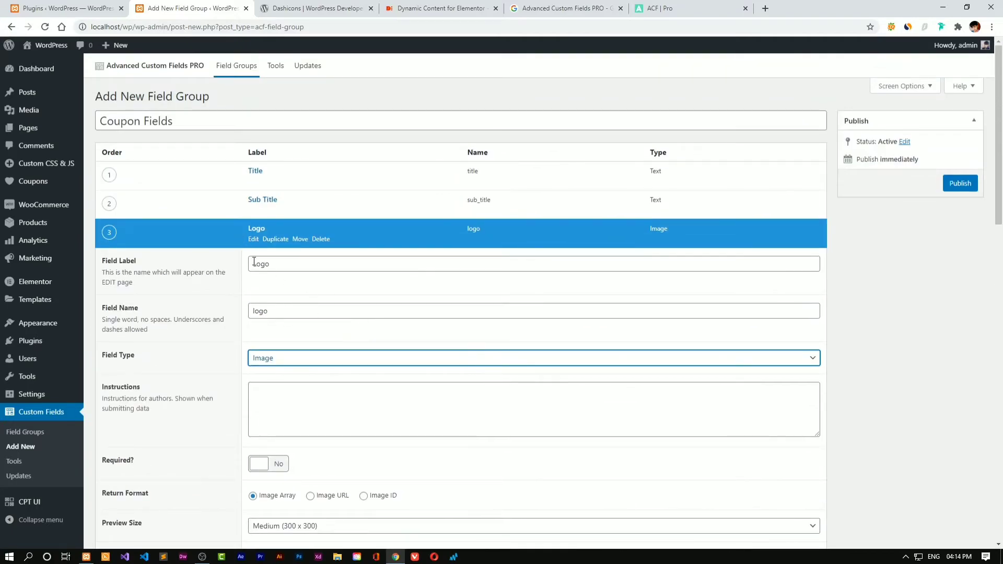
pyautogui.click(254, 242)
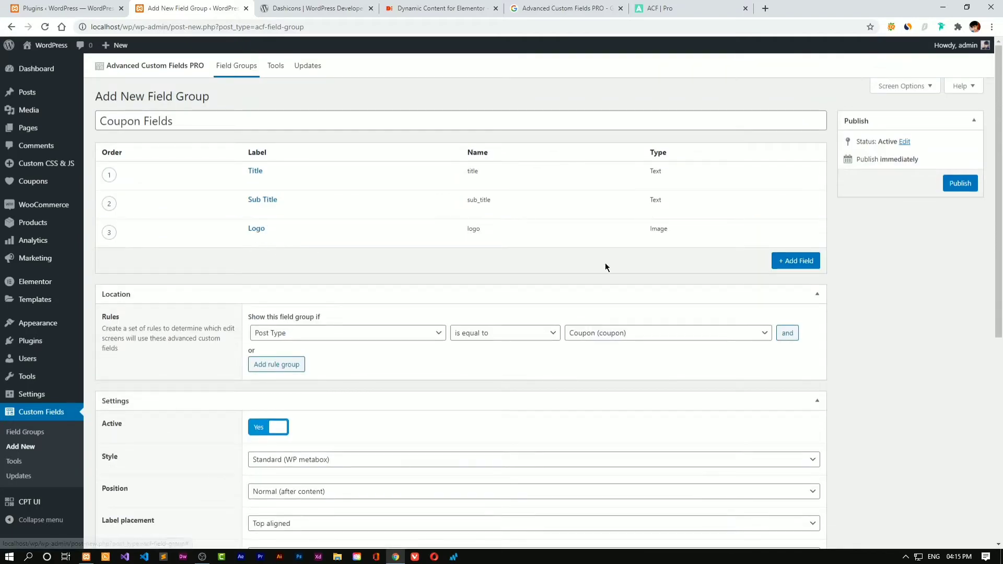
pyautogui.click(805, 261)
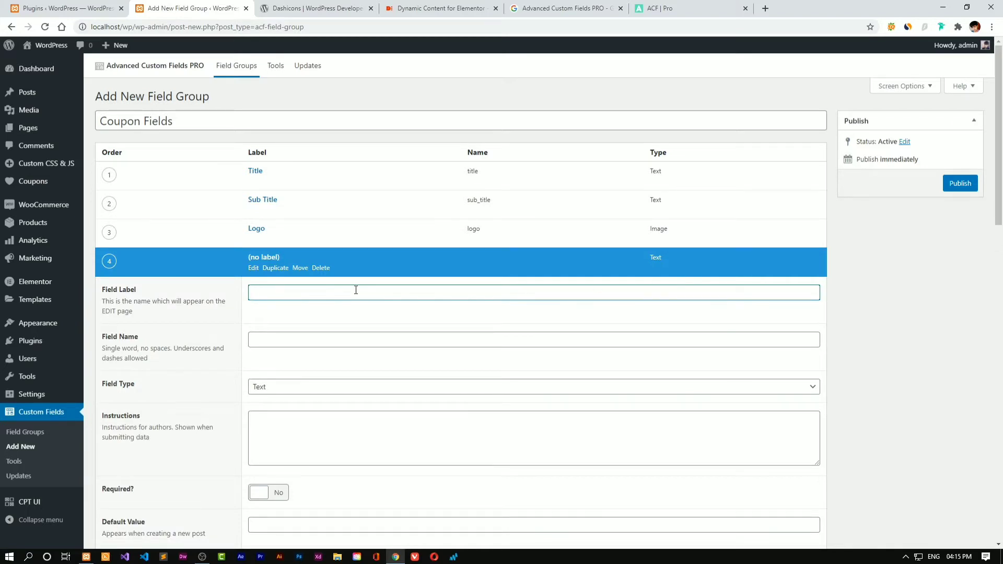
# Label the fourth field 'Tags' and set its field type to Repeater
pyautogui.write('Tags')
pyautogui.click(370, 315)
pyautogui.scroll(-9, 410, 345)
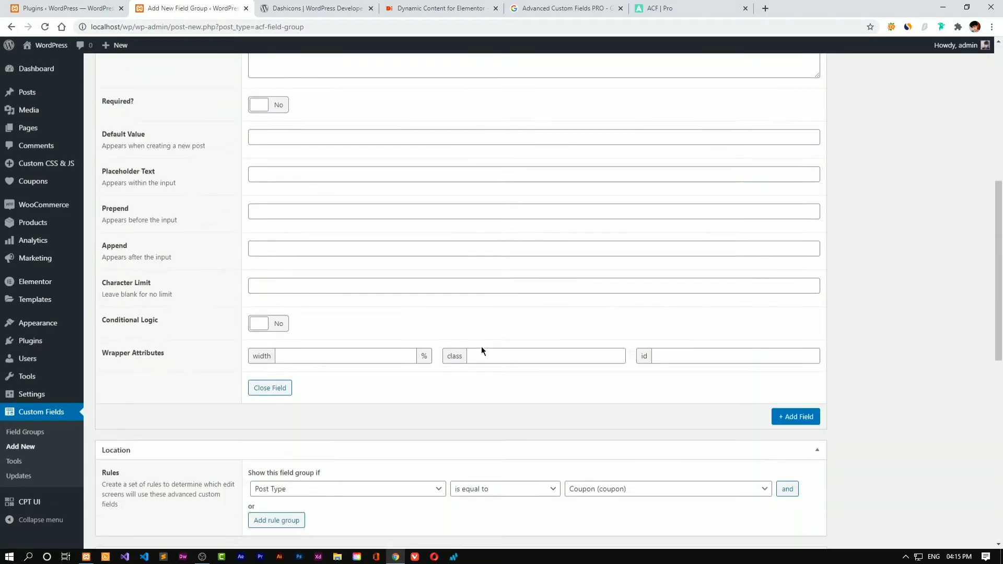
pyautogui.scroll(5, 483, 346)
pyautogui.click(291, 178)
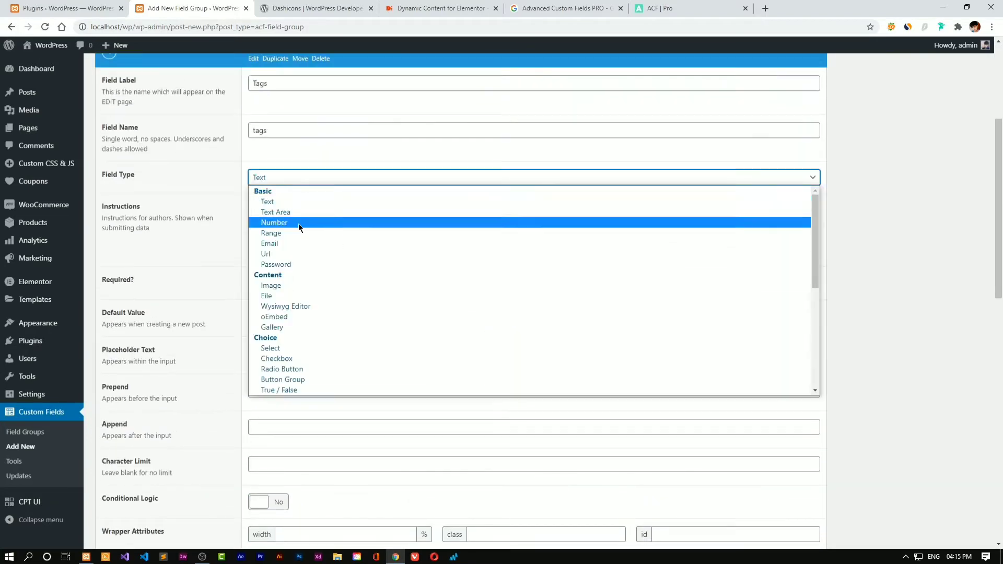
pyautogui.scroll(-5, 322, 283)
pyautogui.scroll(-1, 322, 285)
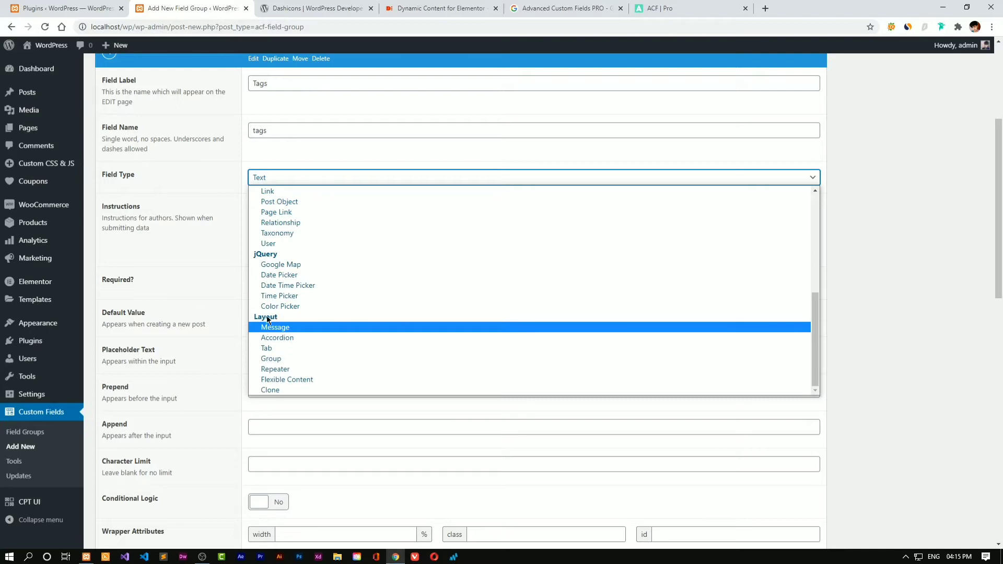
pyautogui.click(314, 369)
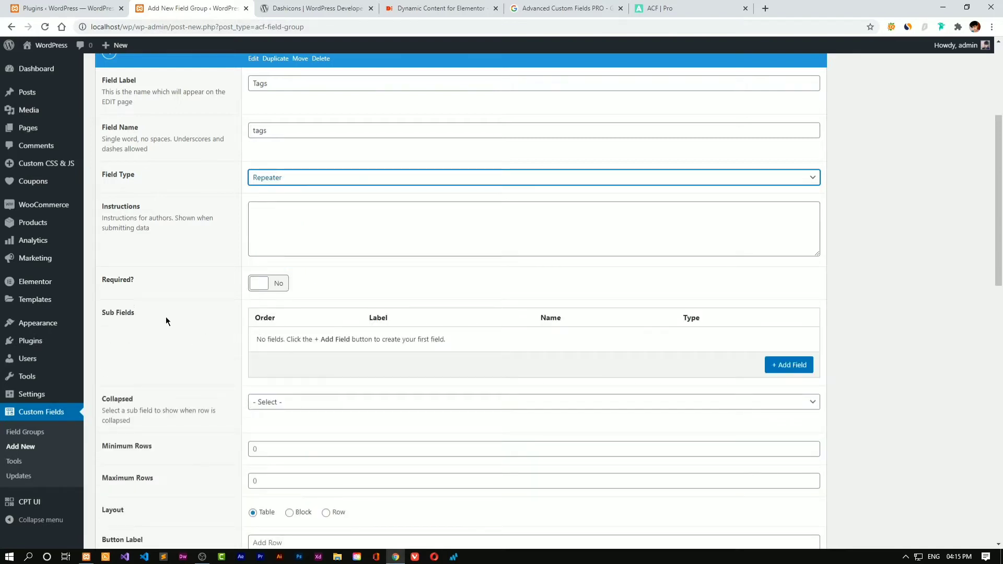
# Add a 'Coupon Tags' sub-field to the repeater with the instruction 'Enter Coupon Tags'
pyautogui.click(811, 369)
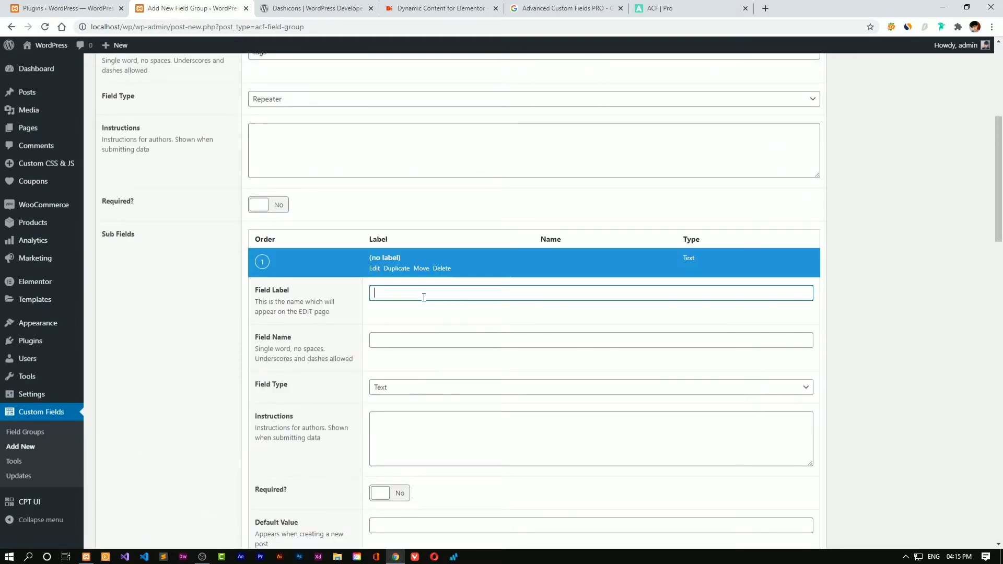
pyautogui.write('Coupon ')
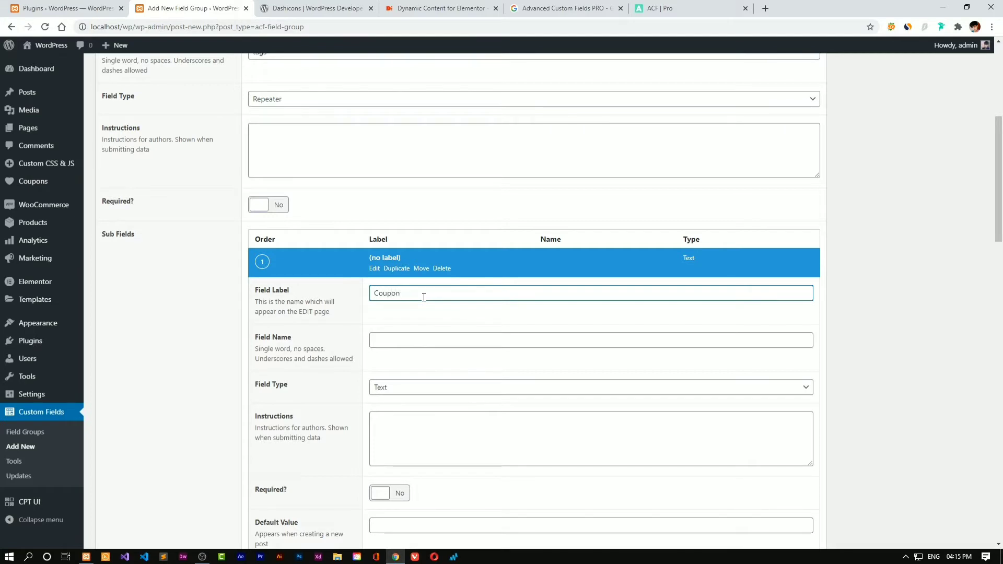
pyautogui.write('Tags')
pyautogui.click(478, 315)
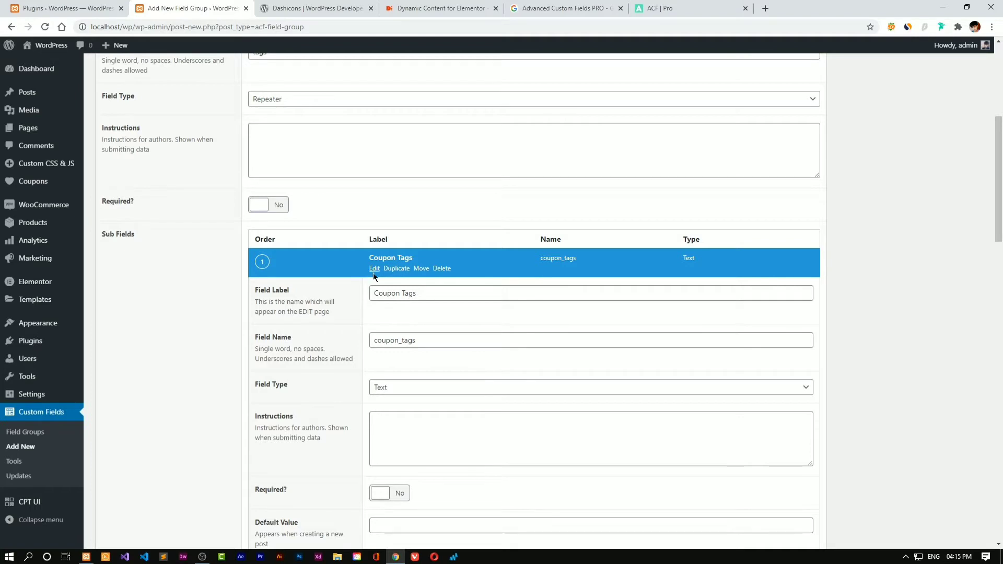
pyautogui.scroll(-2, 373, 272)
pyautogui.click(381, 330)
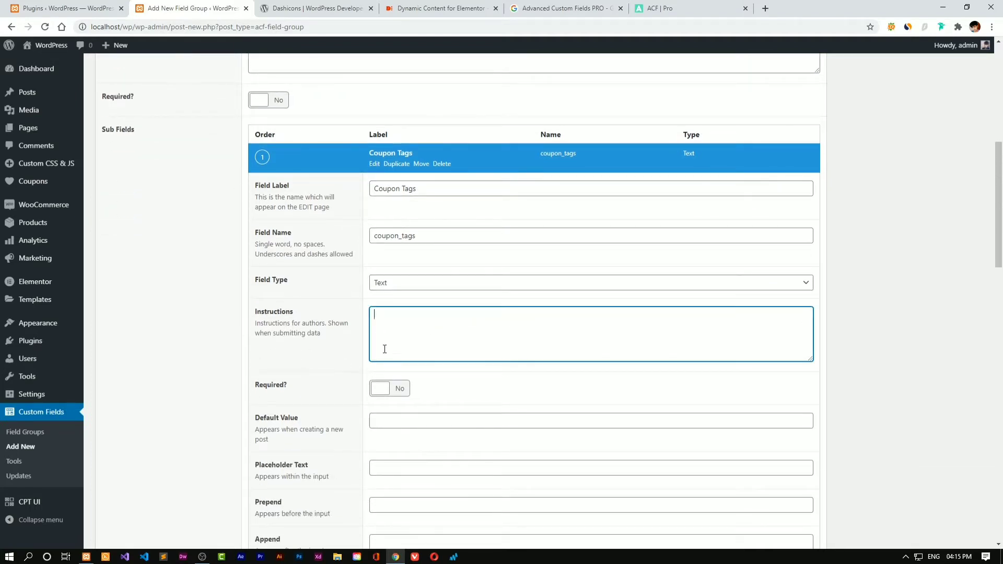
pyautogui.write('Co')
pyautogui.press('BackSpace')
pyautogui.press('BackSpace')
pyautogui.press('BackSpace')
pyautogui.write('Coupon Tags')
pyautogui.scroll(-1, 387, 282)
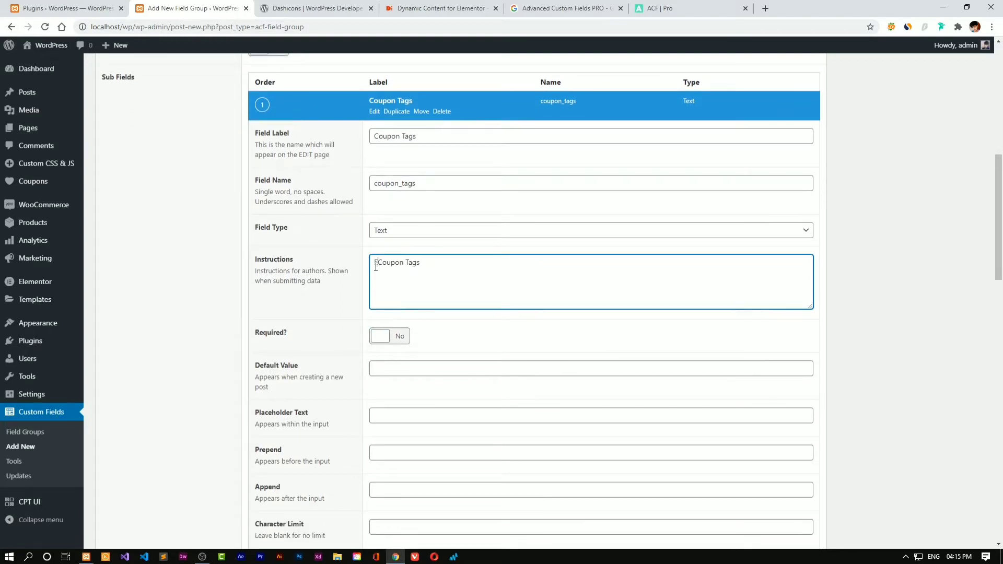
pyautogui.write('Enter')
pyautogui.scroll(-2, 453, 281)
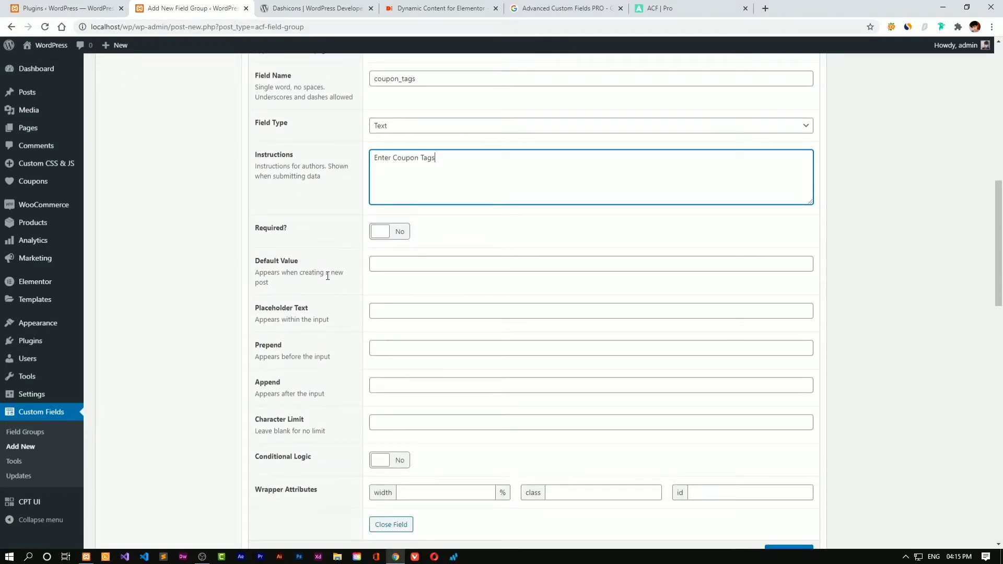
pyautogui.scroll(-1, 329, 314)
pyautogui.scroll(-2, 553, 399)
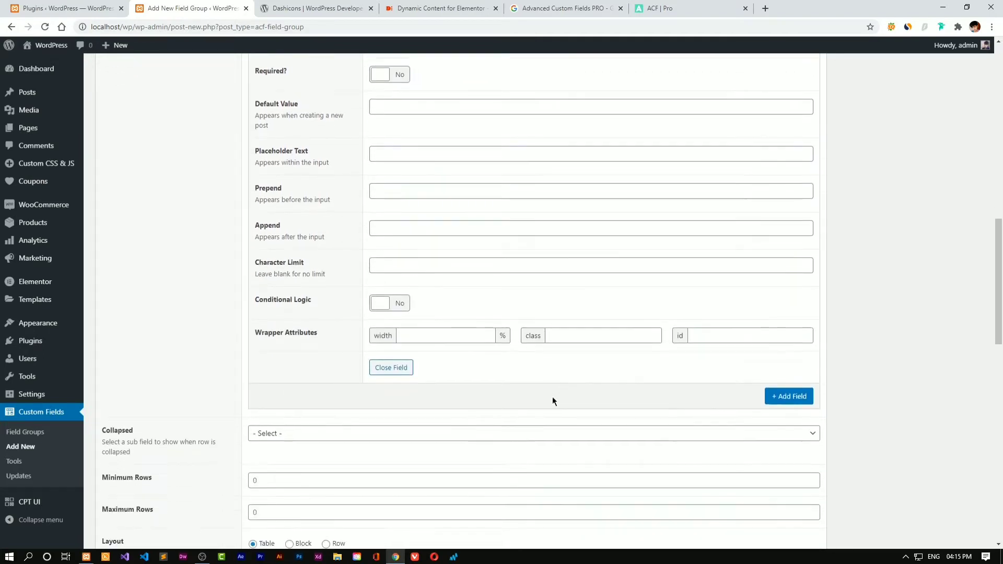
pyautogui.scroll(6, 538, 359)
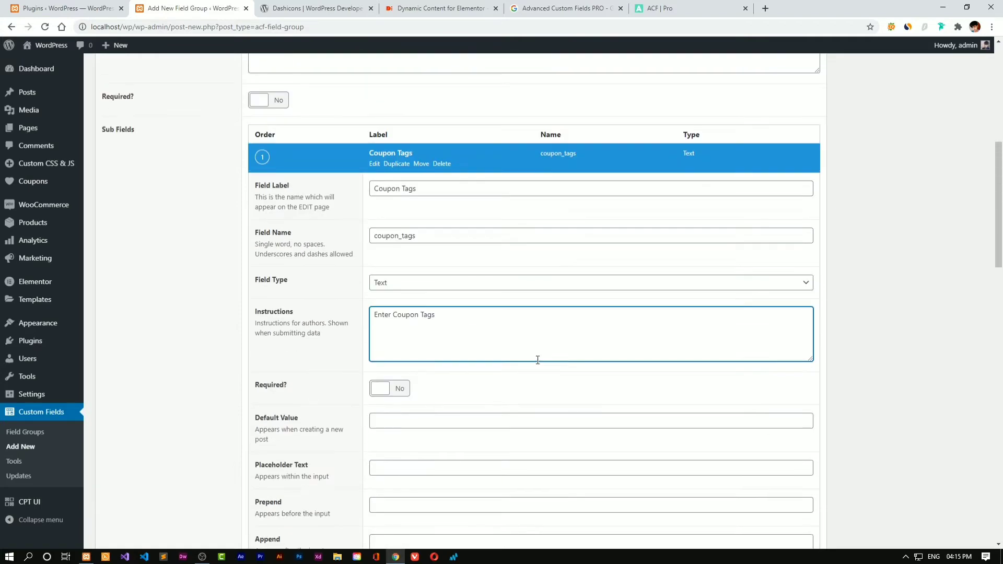
# Check the Coupon Tags sub-field's type, leave it as Text, and close the sub-field
pyautogui.click(376, 165)
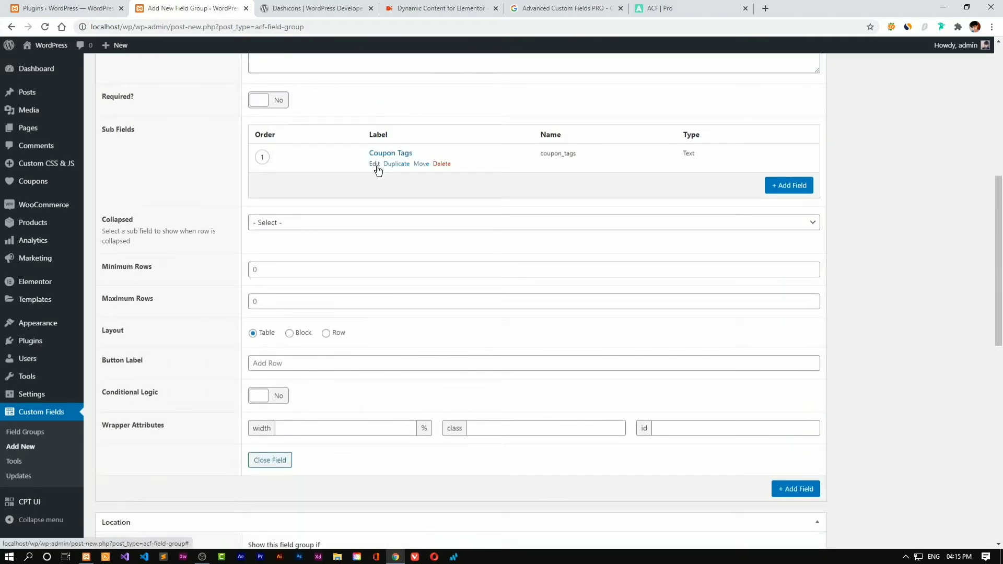
pyautogui.click(375, 164)
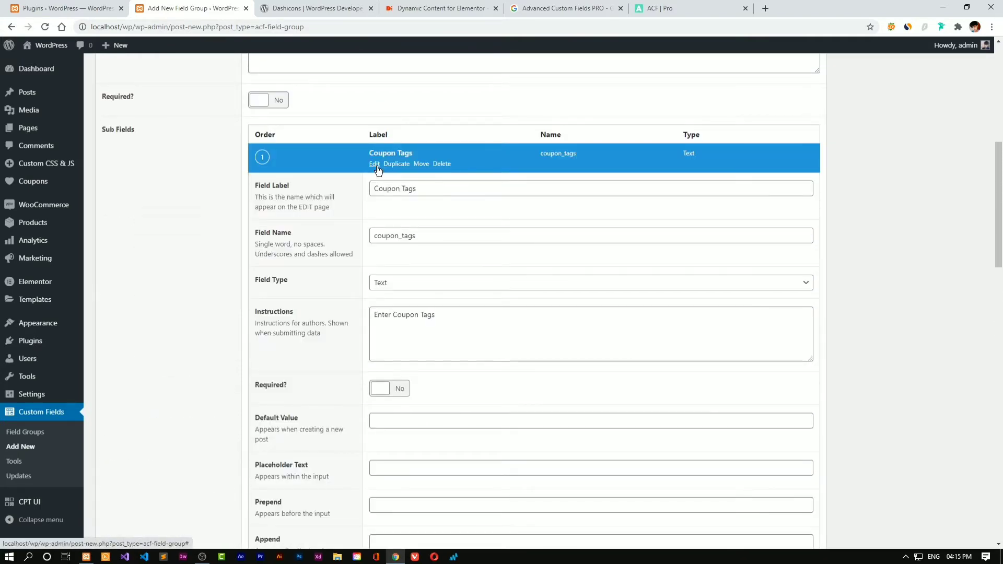
pyautogui.scroll(6, 405, 212)
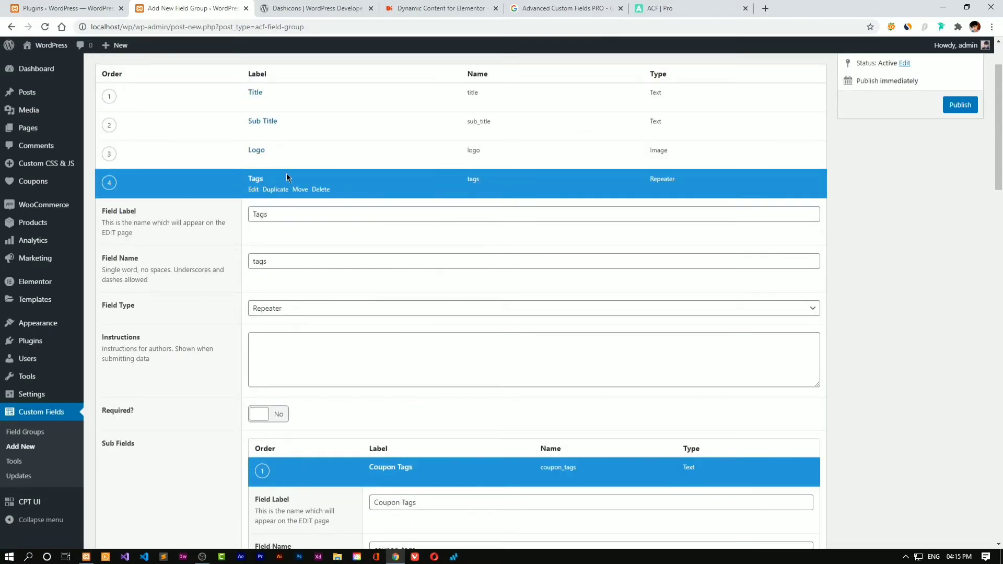
pyautogui.scroll(-4, 372, 259)
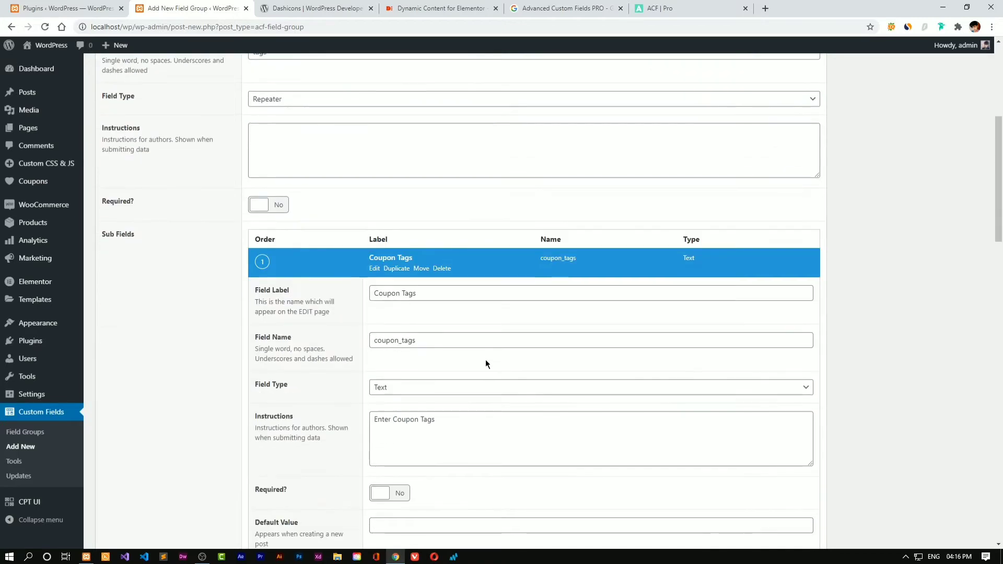
pyautogui.click(434, 388)
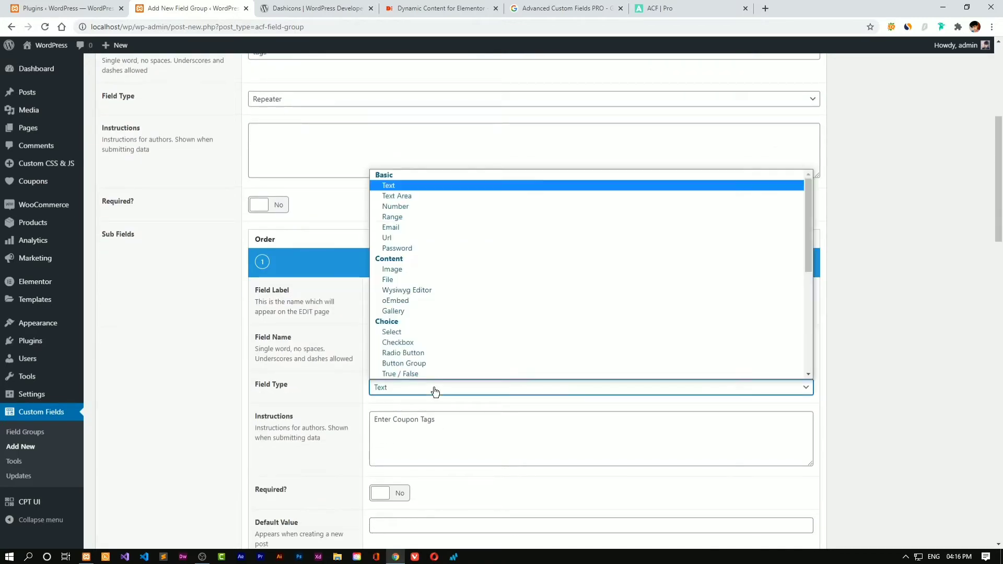
pyautogui.scroll(-4, 465, 342)
pyautogui.scroll(-1, 468, 345)
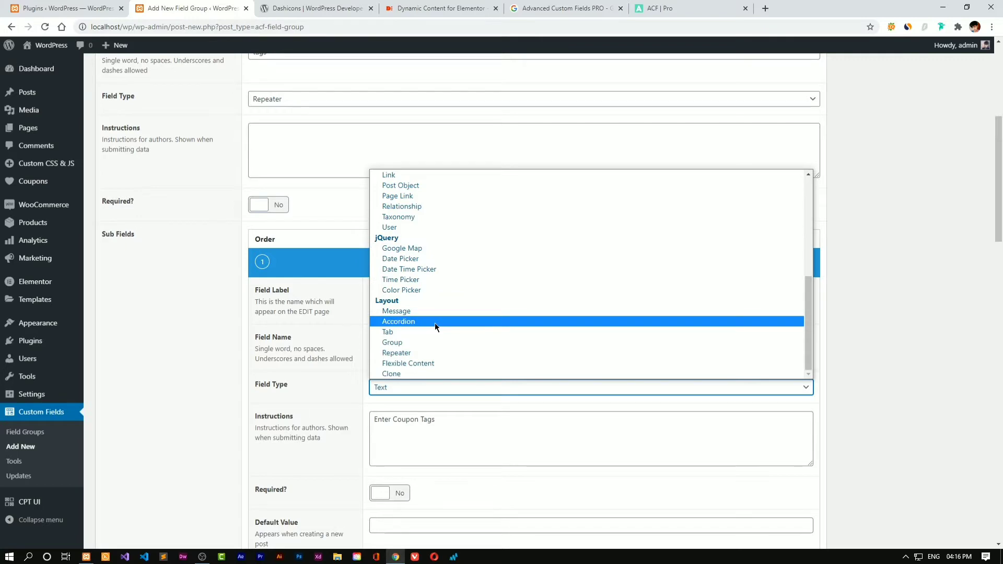
pyautogui.click(361, 377)
pyautogui.scroll(1, 370, 340)
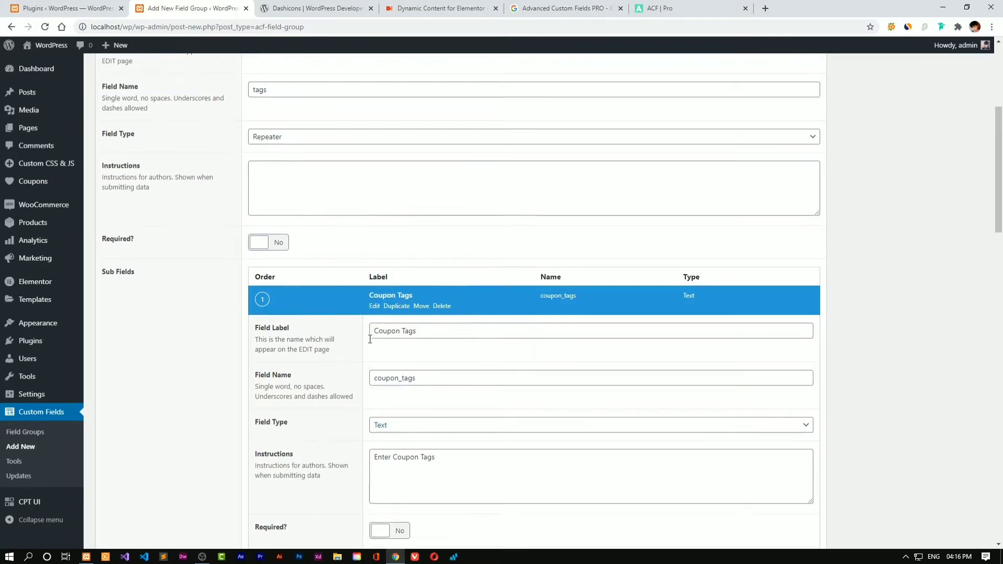
pyautogui.scroll(4, 360, 324)
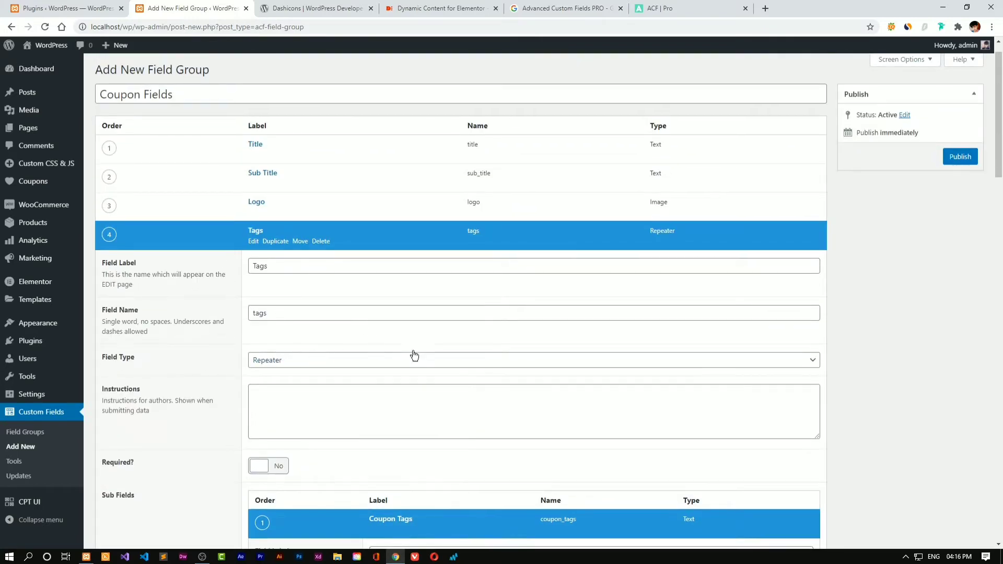
pyautogui.scroll(-6, 416, 351)
pyautogui.scroll(-6, 389, 467)
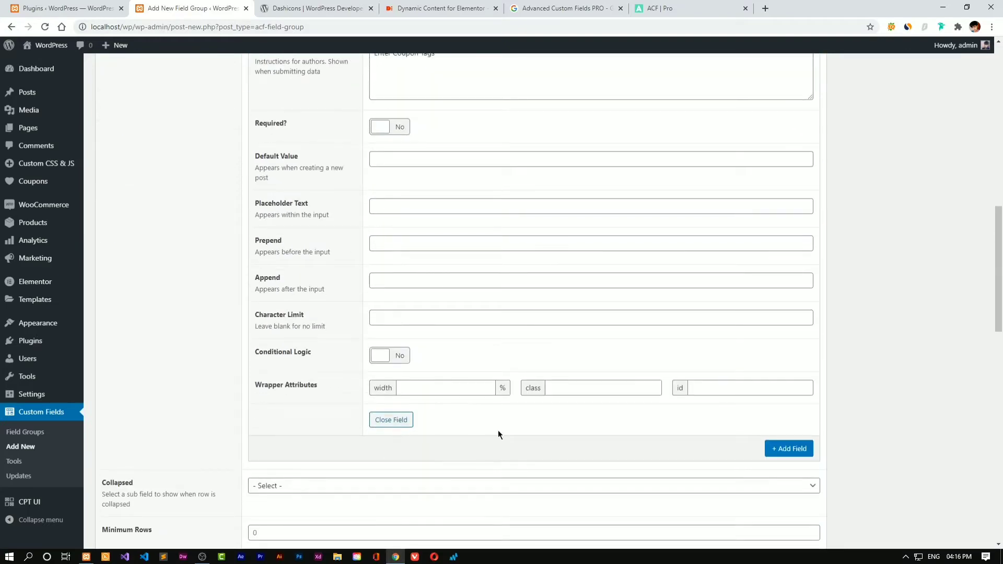
pyautogui.click(384, 421)
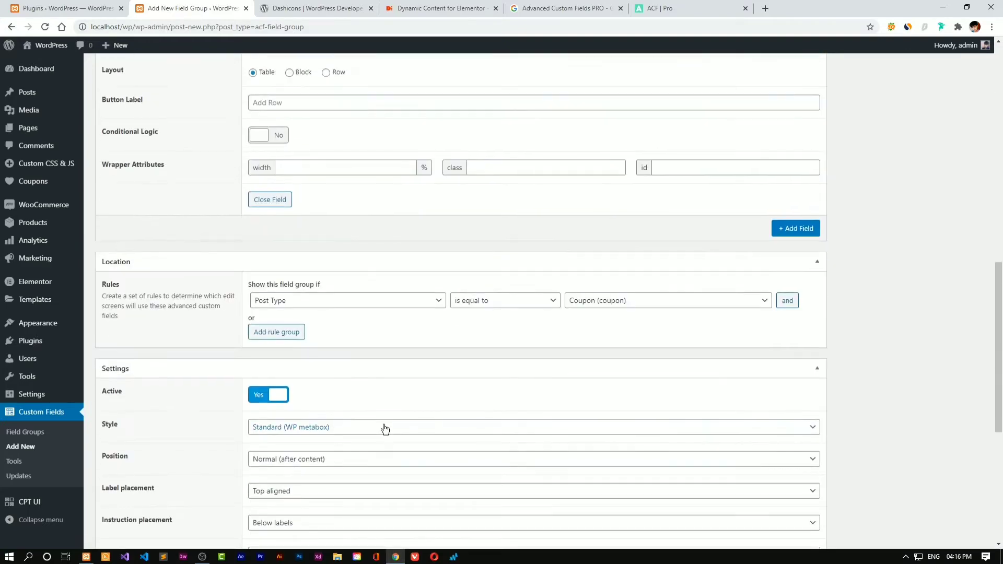
# Collapse the Tags repeater row and scroll down through the group's Settings
pyautogui.scroll(6, 385, 428)
pyautogui.scroll(-2, 706, 444)
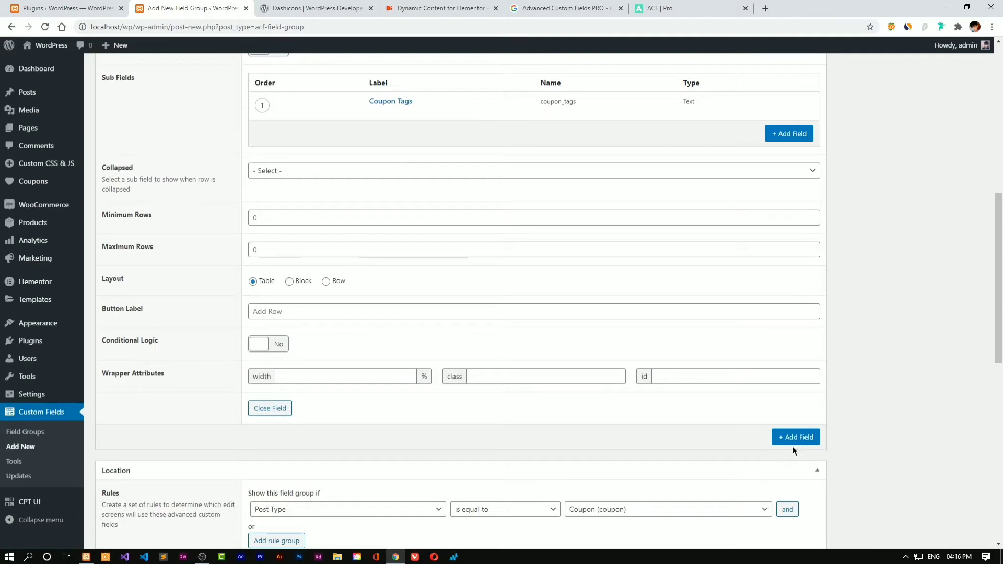
pyautogui.scroll(-2, 794, 447)
pyautogui.scroll(10, 770, 459)
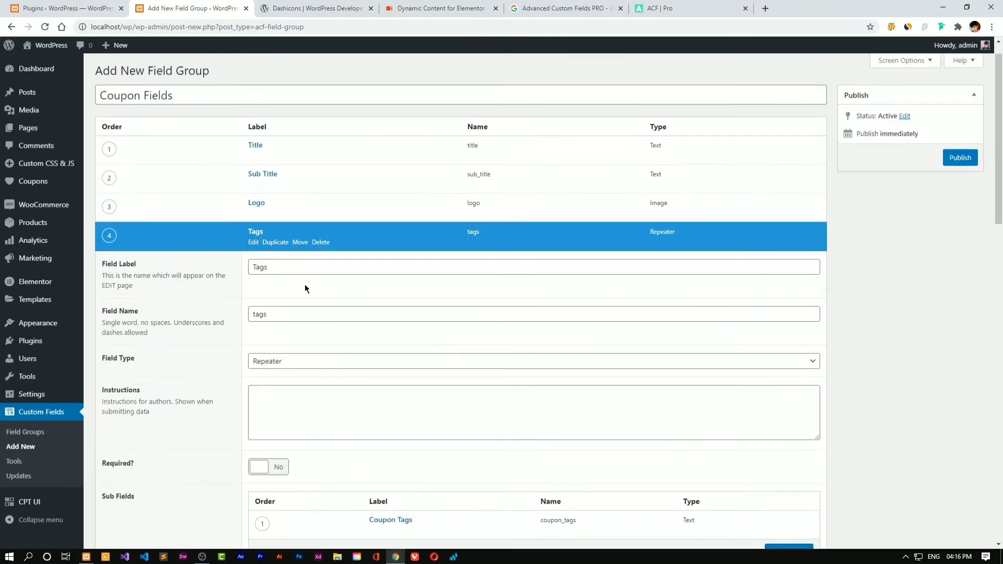
pyautogui.click(253, 247)
pyautogui.scroll(-5, 334, 287)
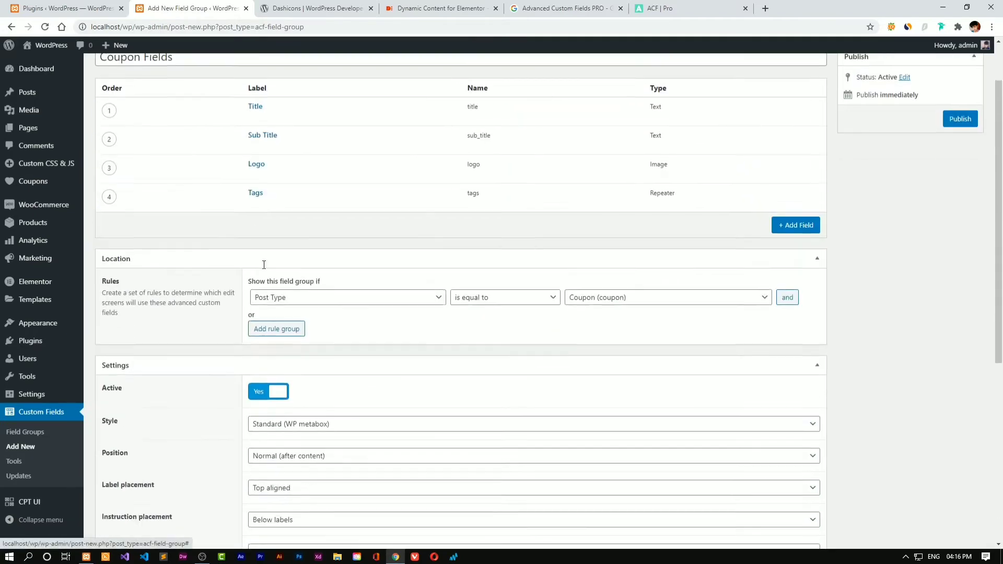
pyautogui.scroll(-2, 340, 289)
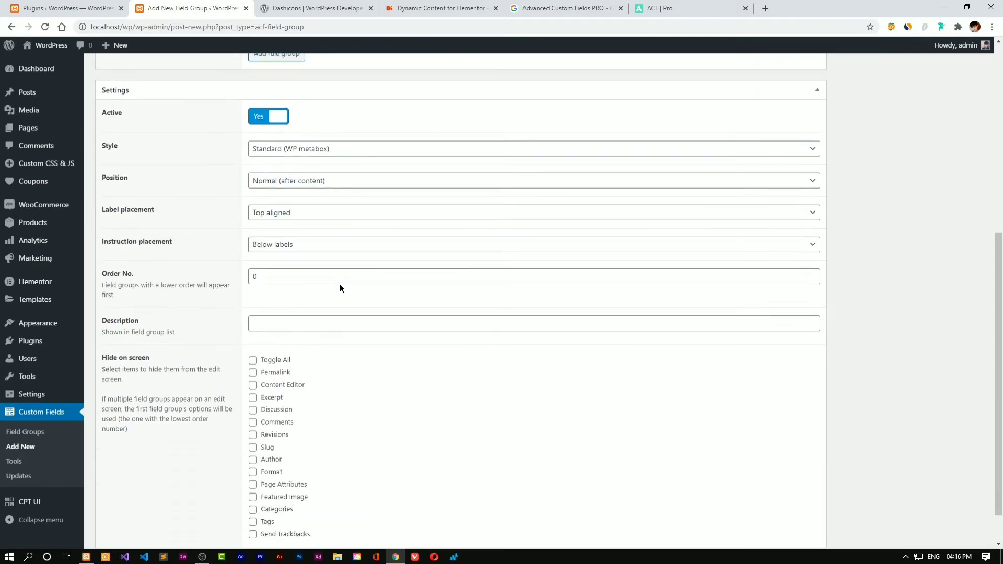
pyautogui.scroll(-1, 345, 298)
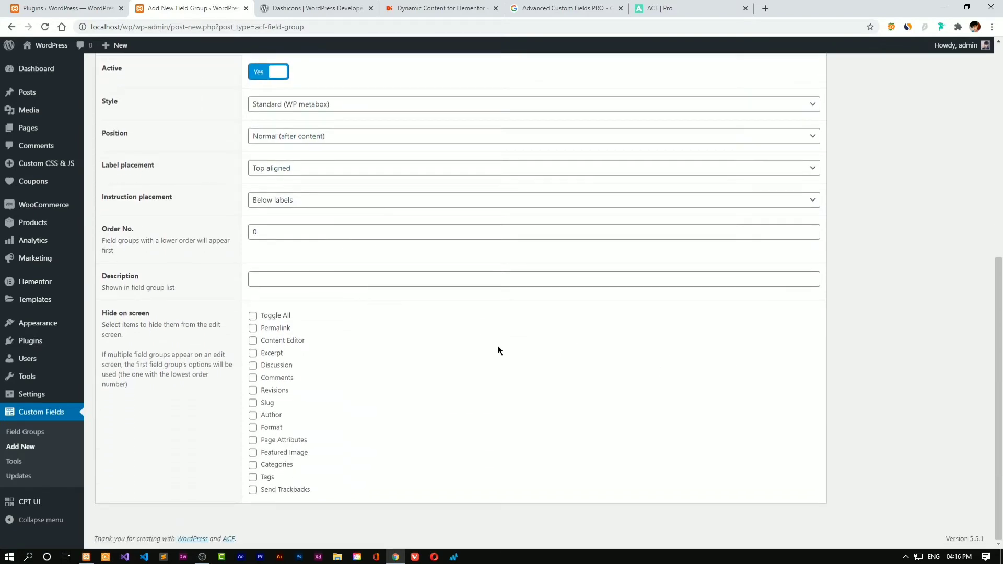
pyautogui.moveTo(999, 410); pyautogui.dragTo(998, 196)
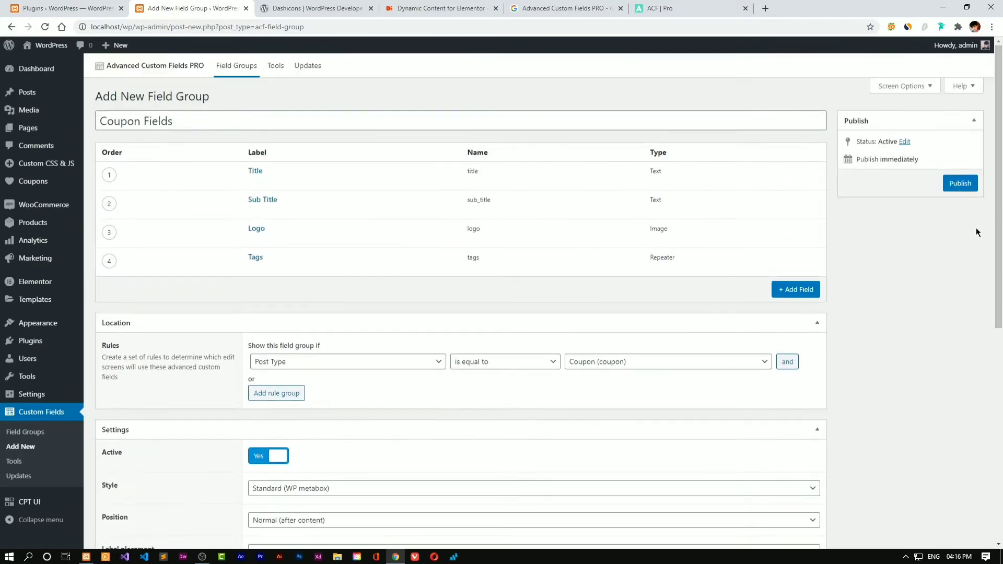
# Publish the Coupon Fields group, then open Coupons > Add New to view Title, Sub Title, Logo and Tags
pyautogui.click(955, 188)
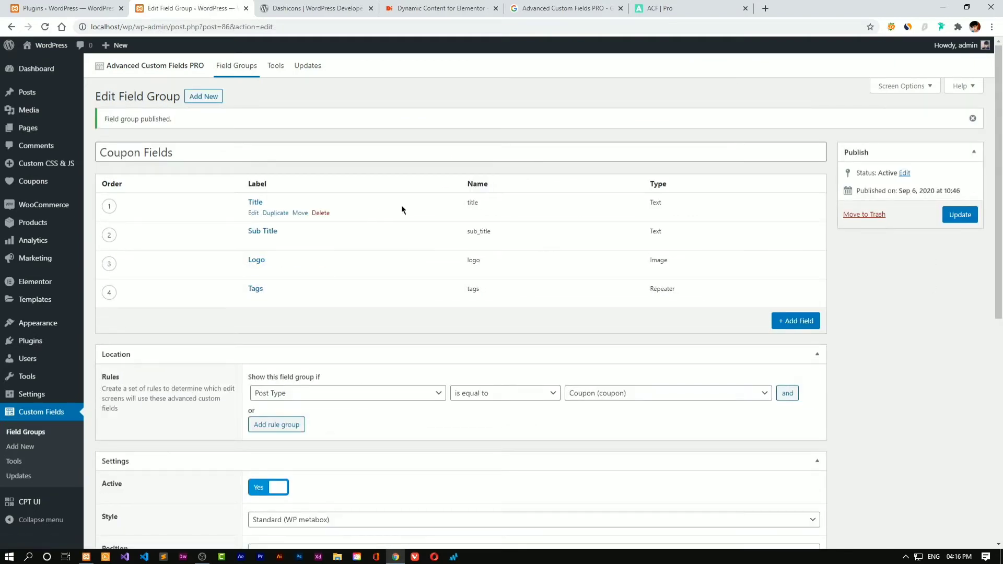
pyautogui.moveTo(29, 181)
pyautogui.click(102, 201)
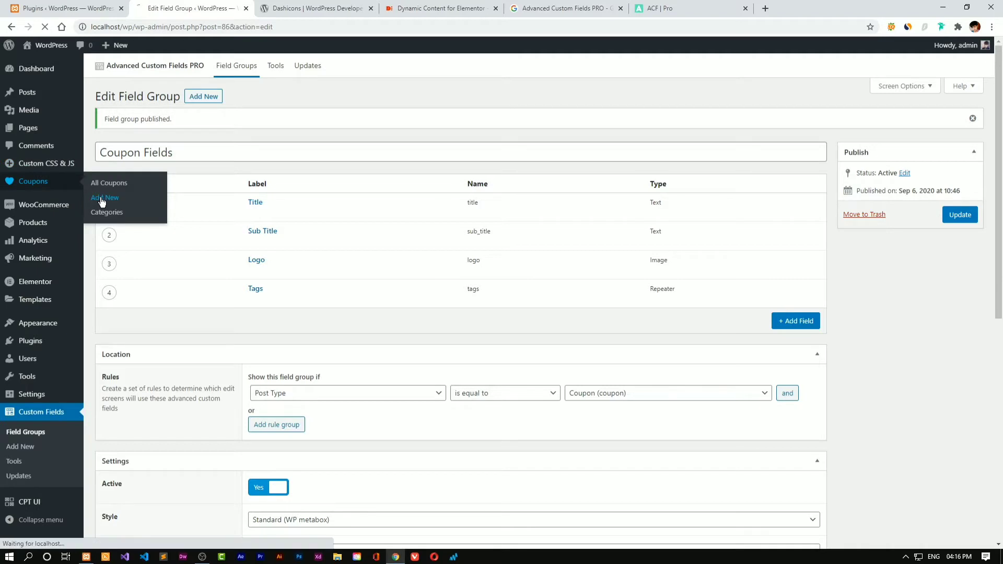
pyautogui.scroll(-3, 264, 125)
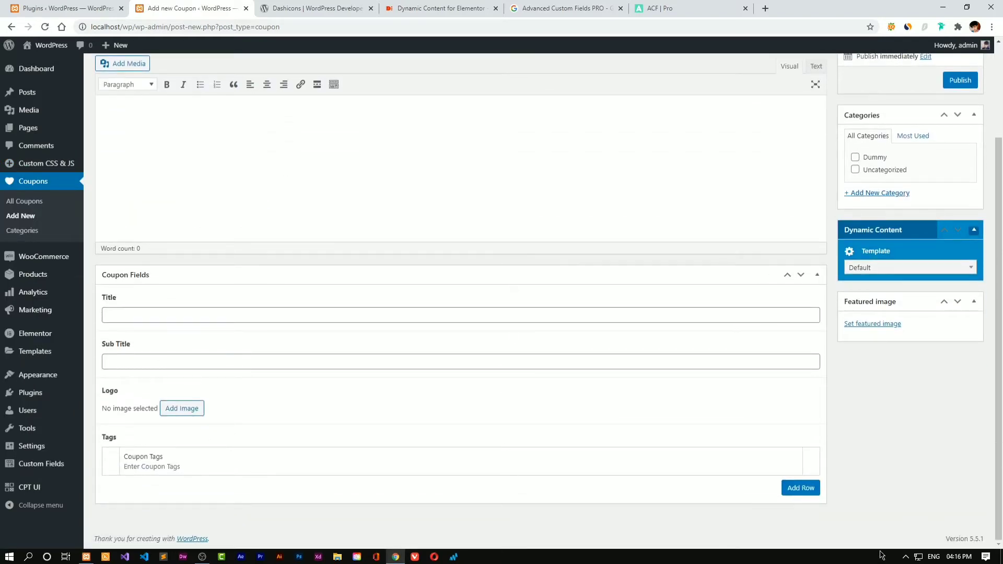
pyautogui.scroll(3, 464, 279)
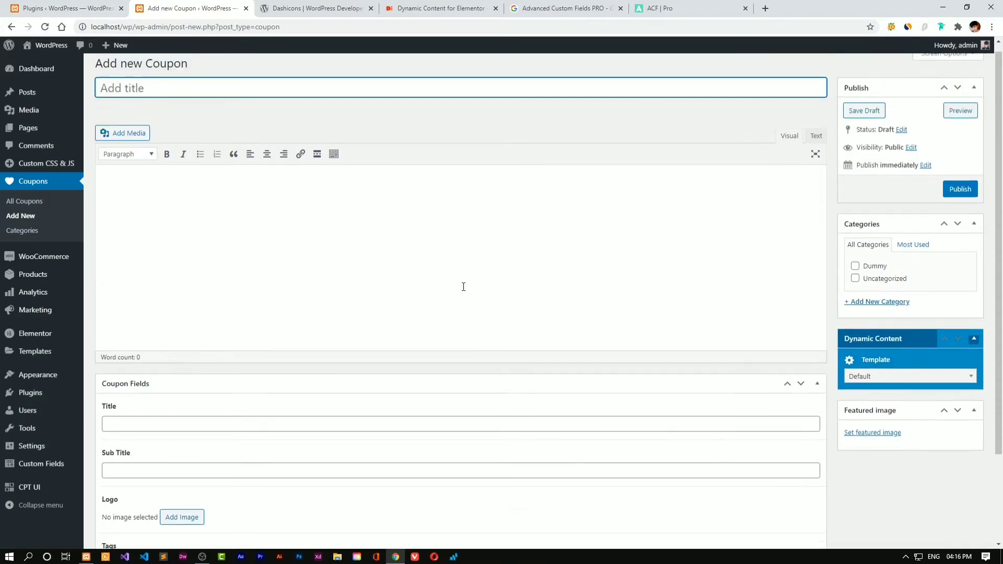
pyautogui.scroll(-3, 464, 282)
pyautogui.moveTo(112, 463); pyautogui.dragTo(197, 470)
pyautogui.click(562, 154)
pyautogui.scroll(3, 549, 164)
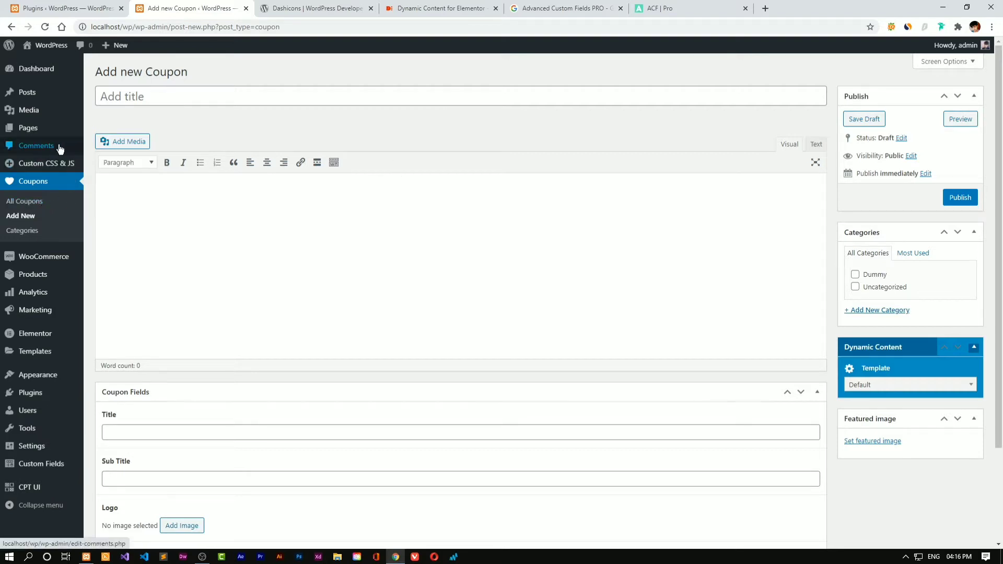
# Create a Section template named 'Repeater Section' in Theme Builder, then switch to the Plugins tab
pyautogui.click(48, 203)
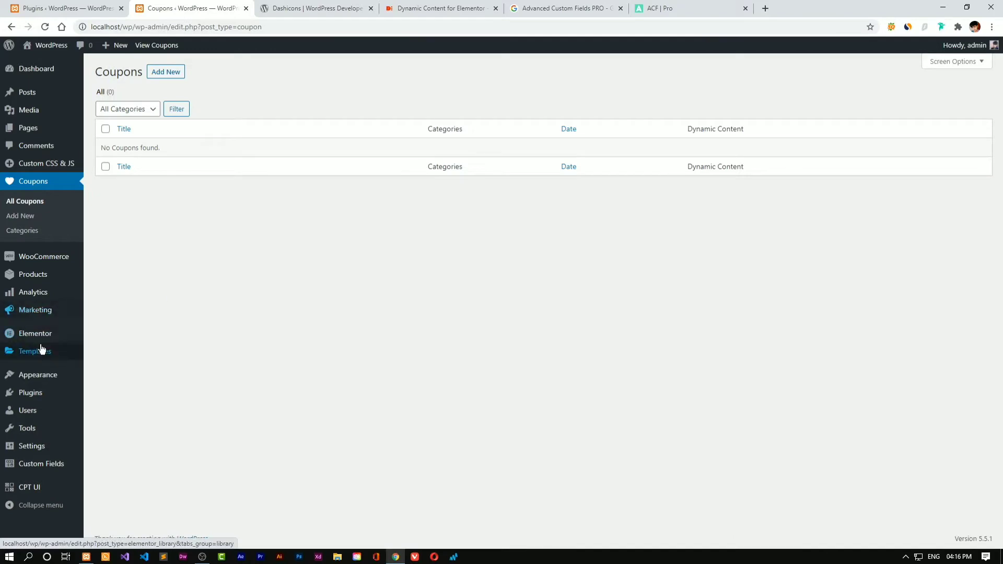
pyautogui.moveTo(42, 350)
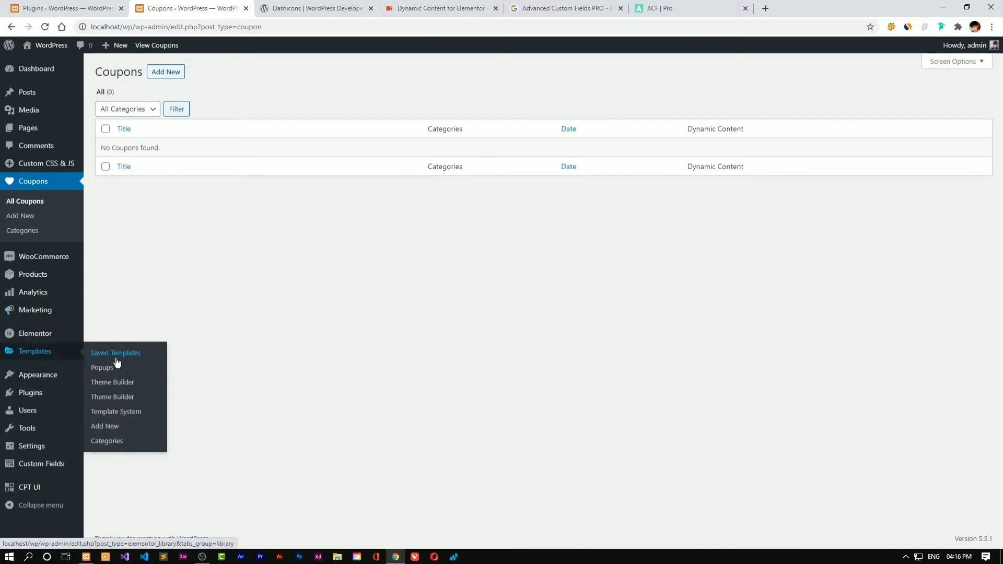
pyautogui.click(112, 383)
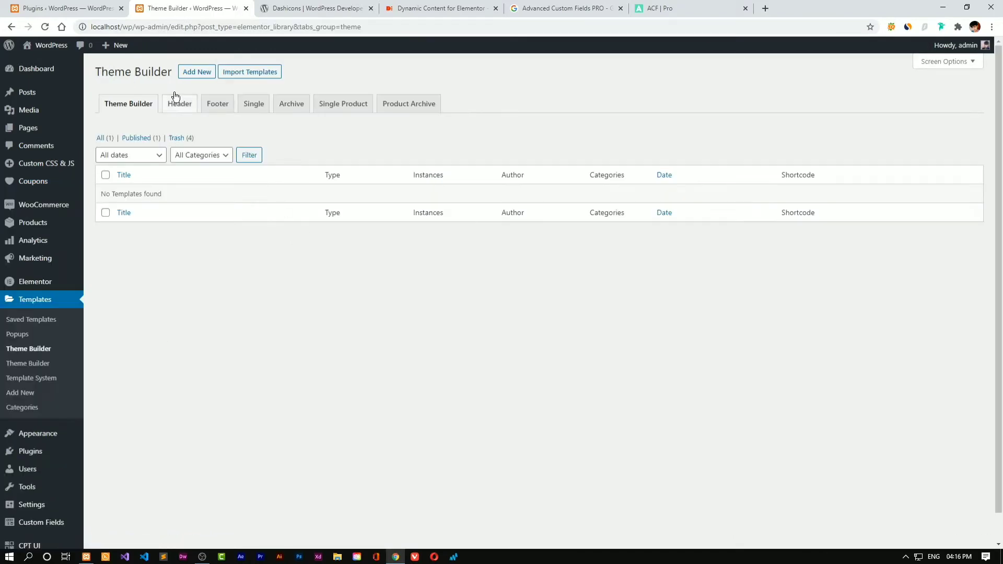
pyautogui.click(181, 72)
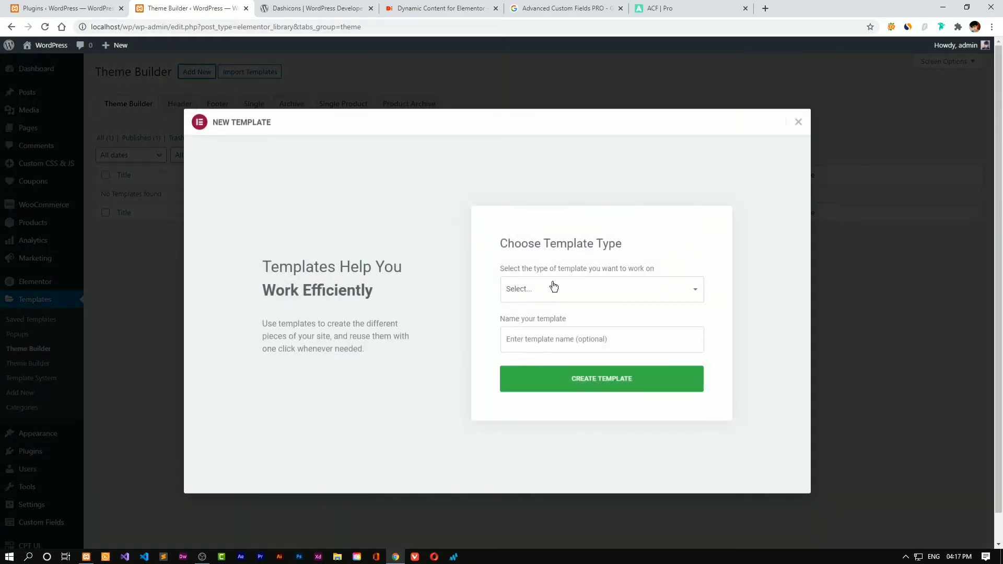
pyautogui.click(553, 286)
pyautogui.click(543, 325)
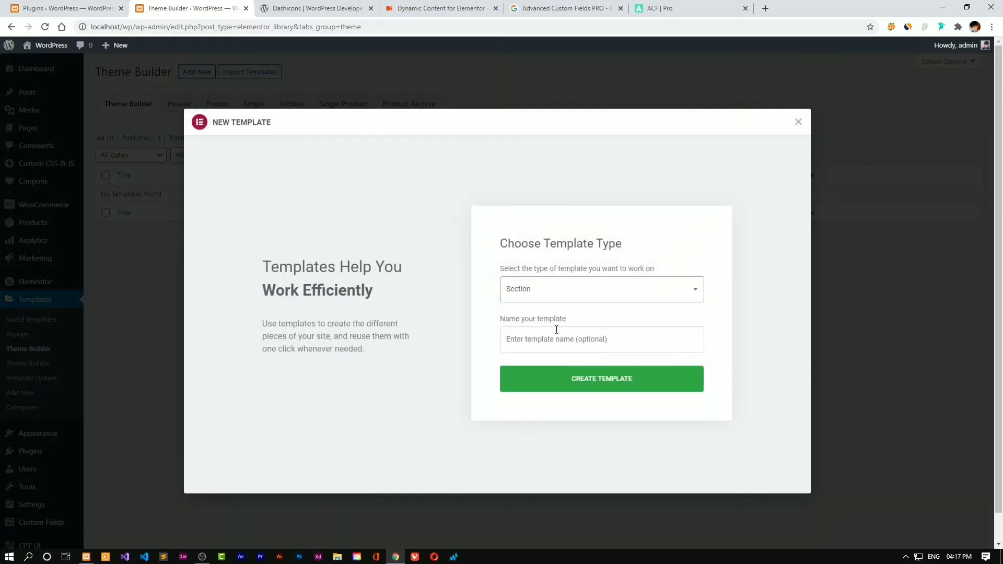
pyautogui.write('Rea')
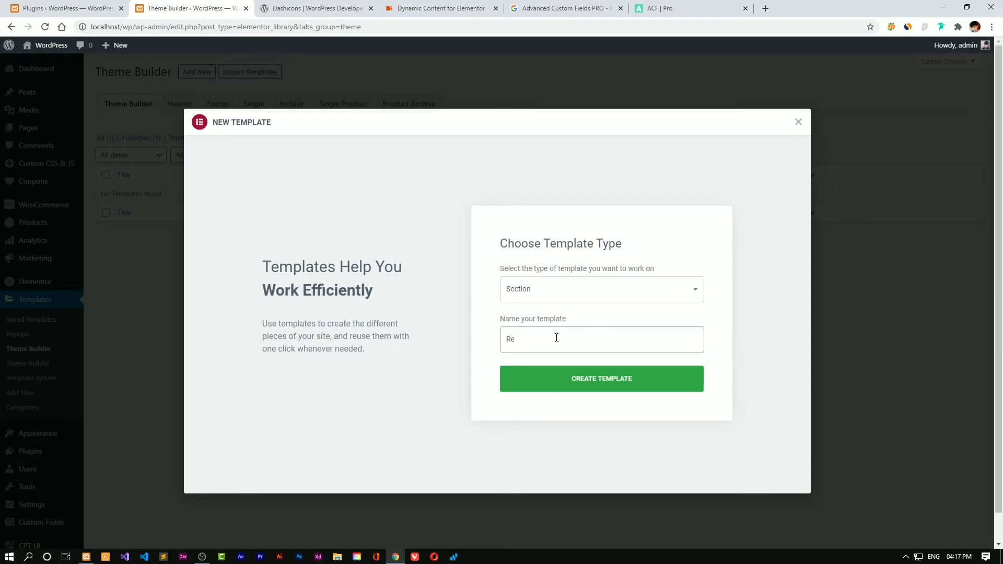
pyautogui.write('peater Section')
pyautogui.click(553, 389)
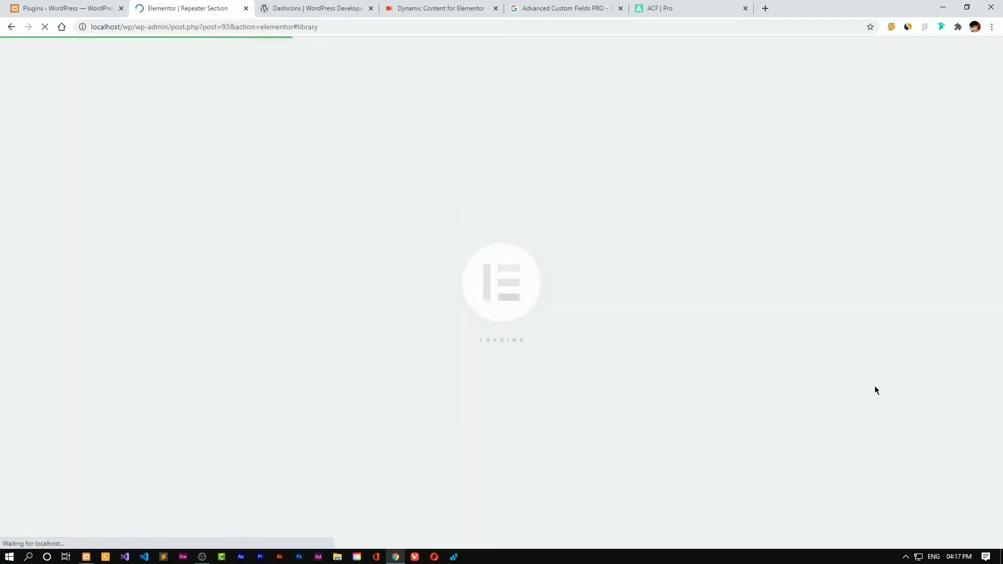
pyautogui.click(62, 9)
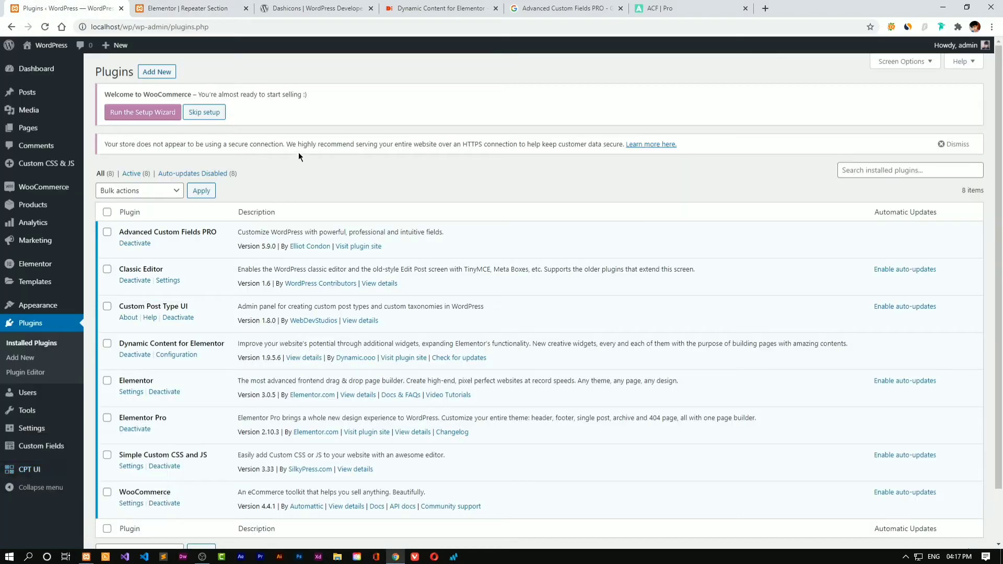
# Start a new coupon titled 'Dynamic Content for Elementor' and close the two ACF tabs
pyautogui.click(41, 70)
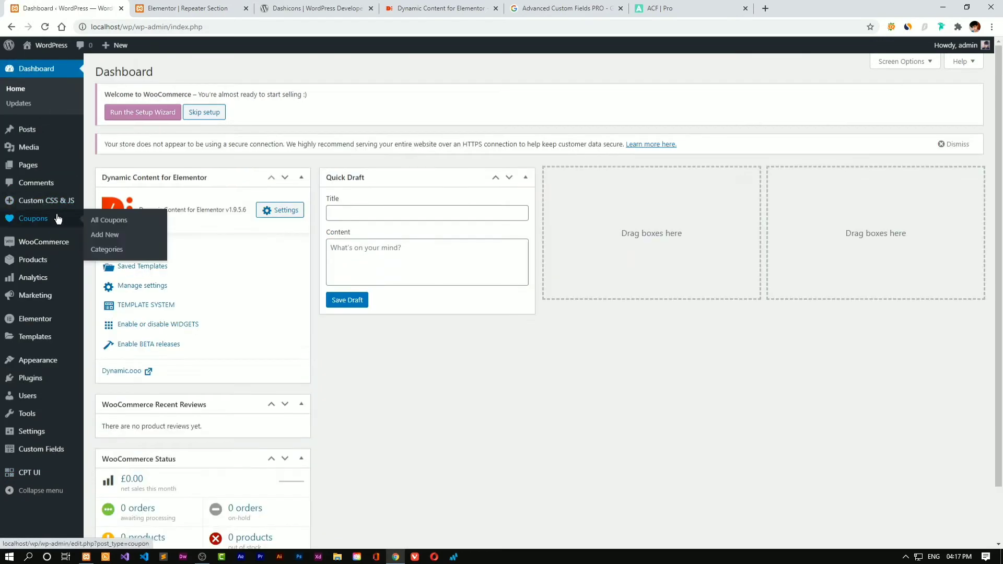
pyautogui.click(57, 219)
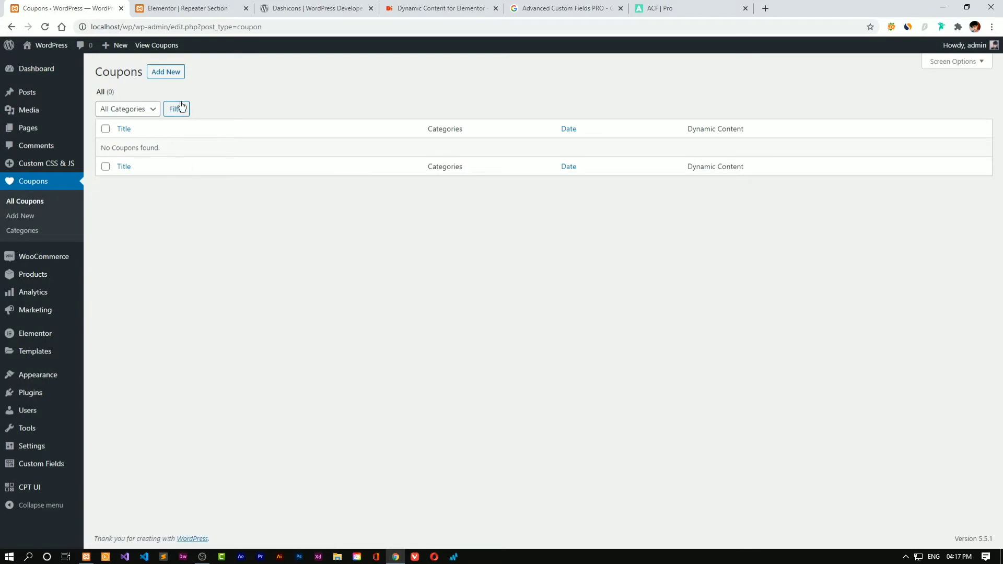
pyautogui.click(165, 71)
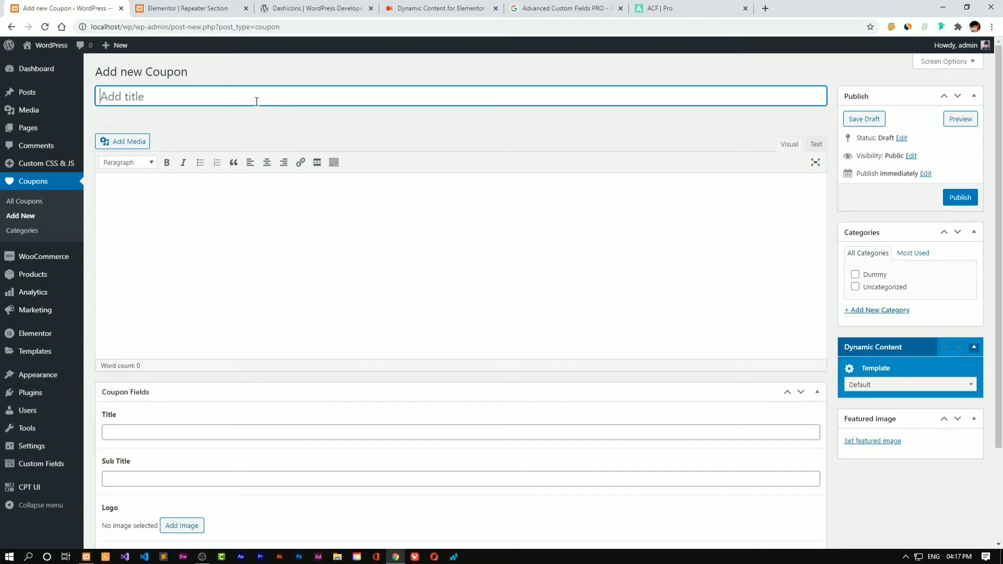
pyautogui.write('Dynamic Content of')
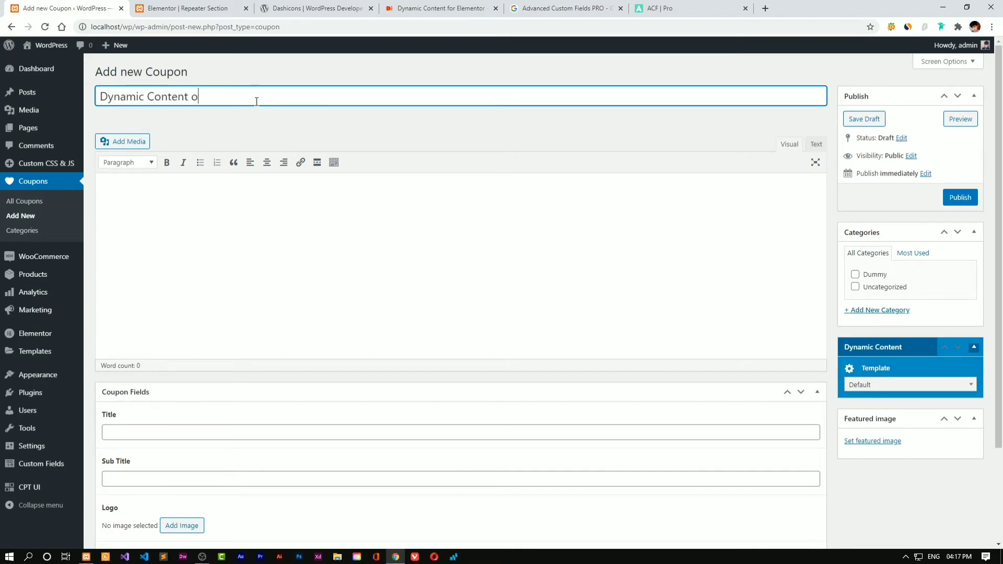
pyautogui.press('BackSpace')
pyautogui.write('for Elementor')
pyautogui.click(745, 9)
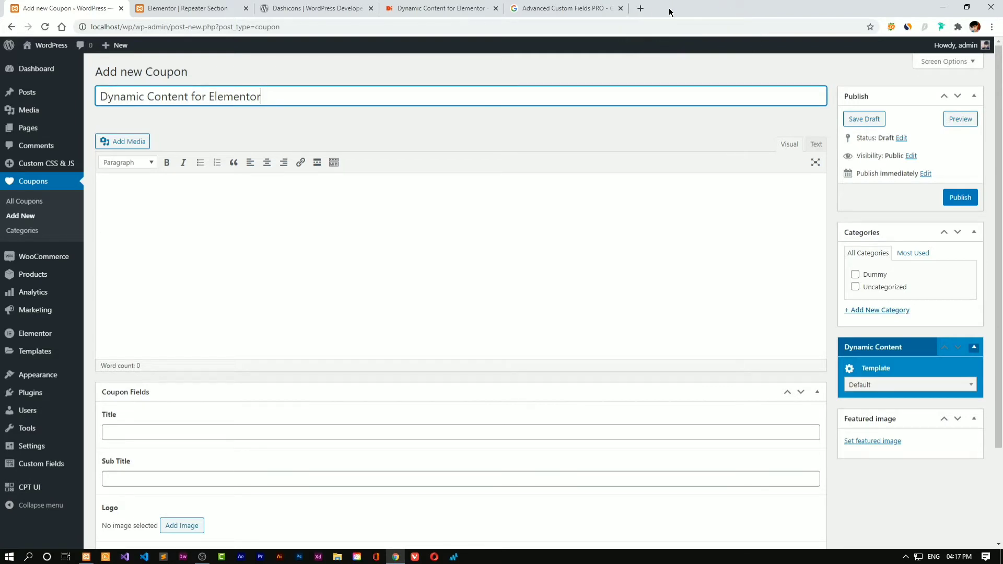
pyautogui.click(620, 8)
# Fill the coupon's Title with 'Dynamic Content' and Sub Title with 'Black Friday Deal - Get 35% Off on Dynamic Content for Elementor'
pyautogui.click(225, 203)
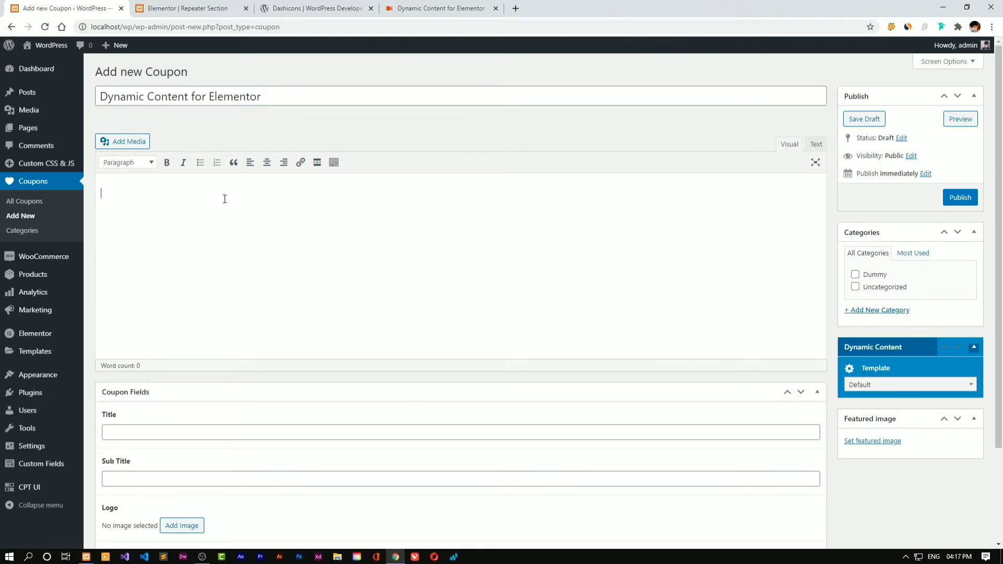
pyautogui.scroll(-3, 219, 192)
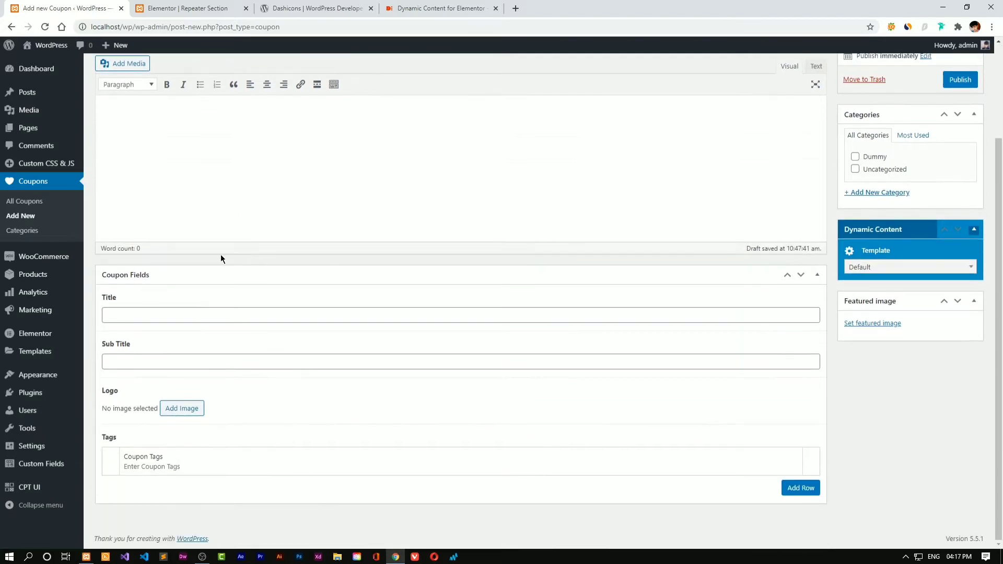
pyautogui.click(192, 308)
pyautogui.scroll(3, 285, 306)
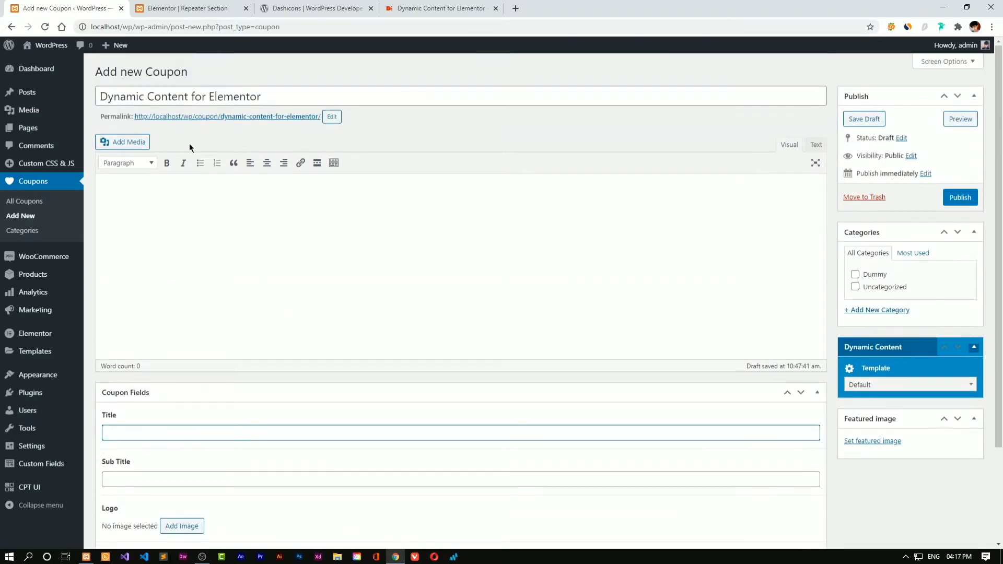
pyautogui.scroll(-1, 256, 255)
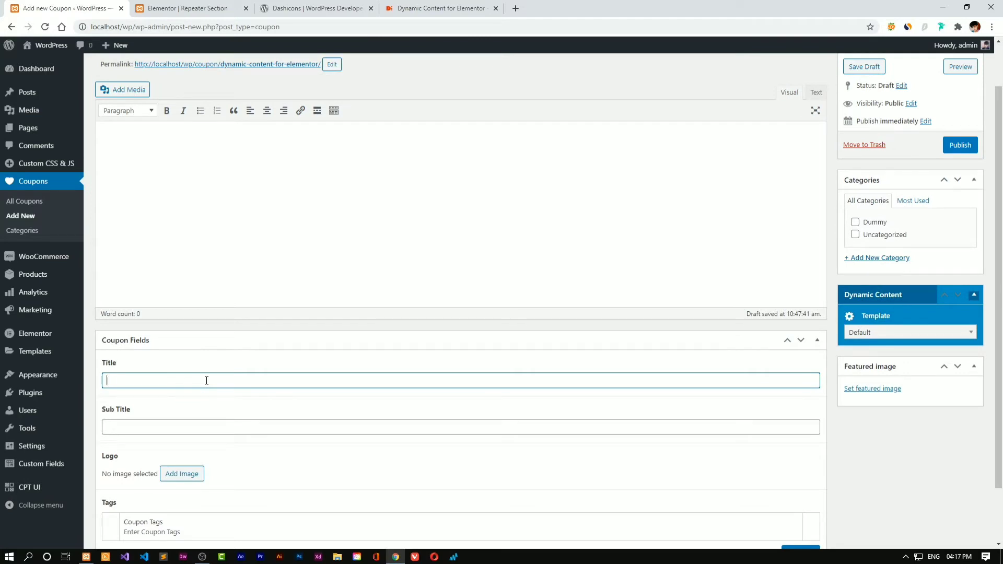
pyautogui.write('Dynamic Content')
pyautogui.press('Tab')
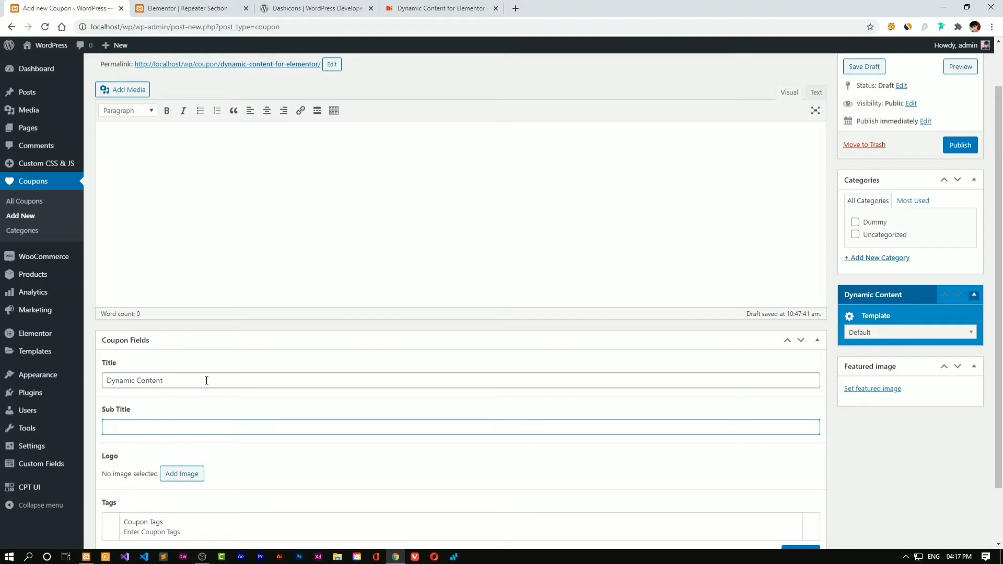
pyautogui.write('Get 35')
pyautogui.press('BackSpace')
pyautogui.press('BackSpace')
pyautogui.press('BackSpace')
pyautogui.write('Black Friday Deal - Get 35% Off')
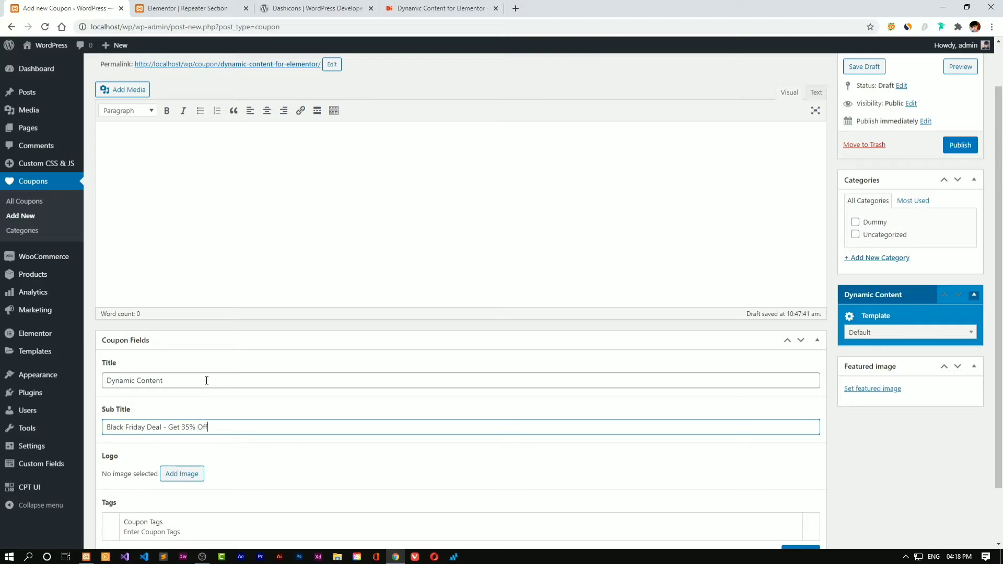
pyautogui.write(' On')
pyautogui.press('BackSpace')
pyautogui.press('BackSpace')
pyautogui.press('BackSpace')
pyautogui.scroll(-2, 242, 393)
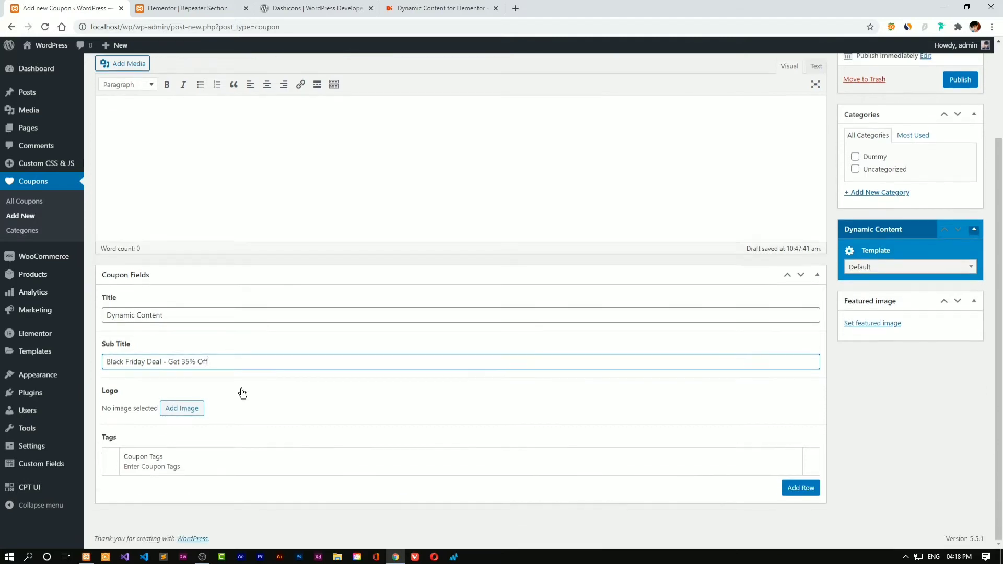
pyautogui.write('on Dynamic Content for Elementor')
# Open the Dynamic Content for Elementor site logo as an image in its own tab
pyautogui.click(465, 7)
pyautogui.rightClick(482, 71)
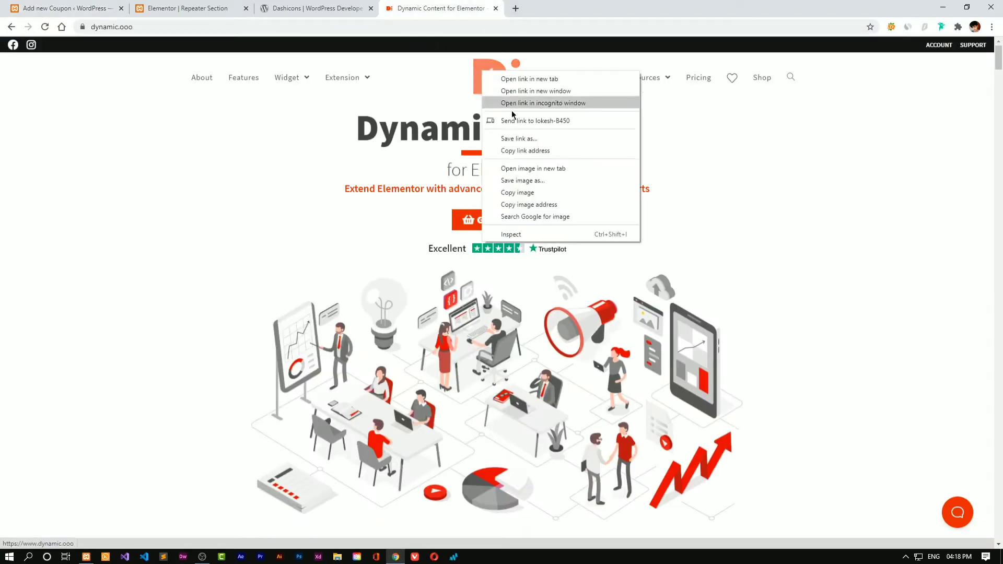
pyautogui.click(533, 168)
pyautogui.hotkey('ctrl', 'Tab')
# Save the logo as dynamic_logo.png on New Volume (D:) and return to the Add new Coupon page
pyautogui.rightClick(504, 236)
pyautogui.click(537, 258)
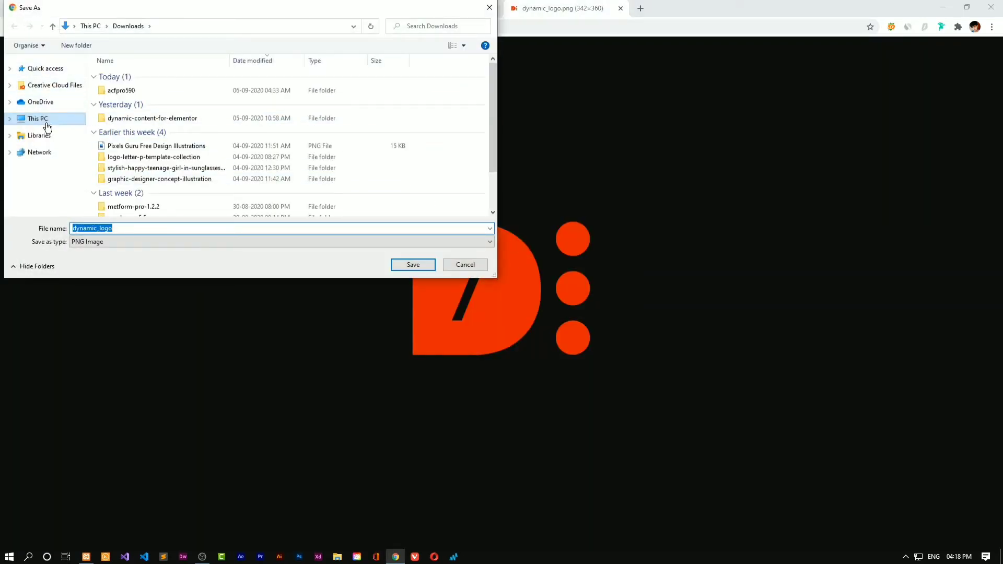
pyautogui.click(43, 119)
pyautogui.scroll(-1, 208, 164)
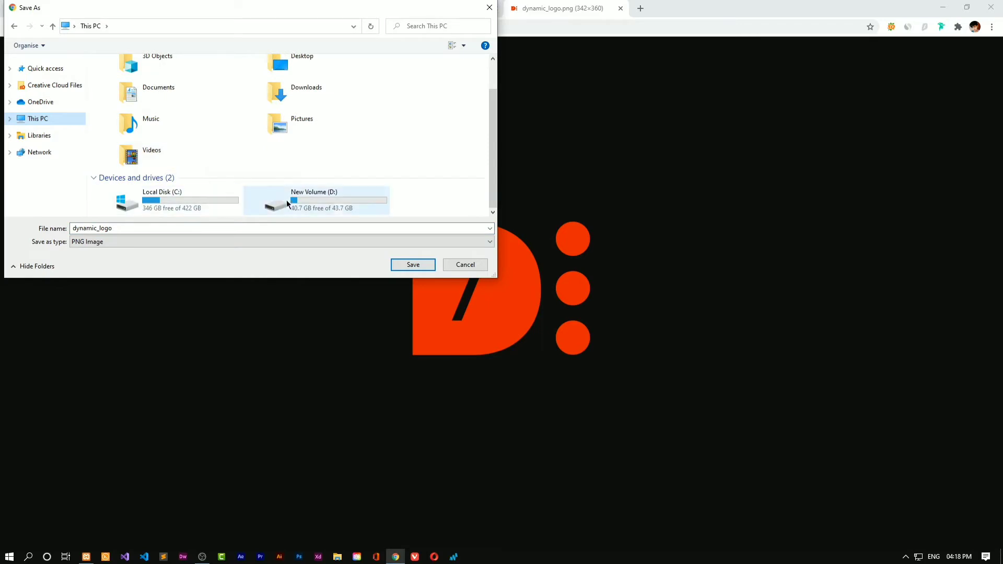
pyautogui.doubleClick(352, 198)
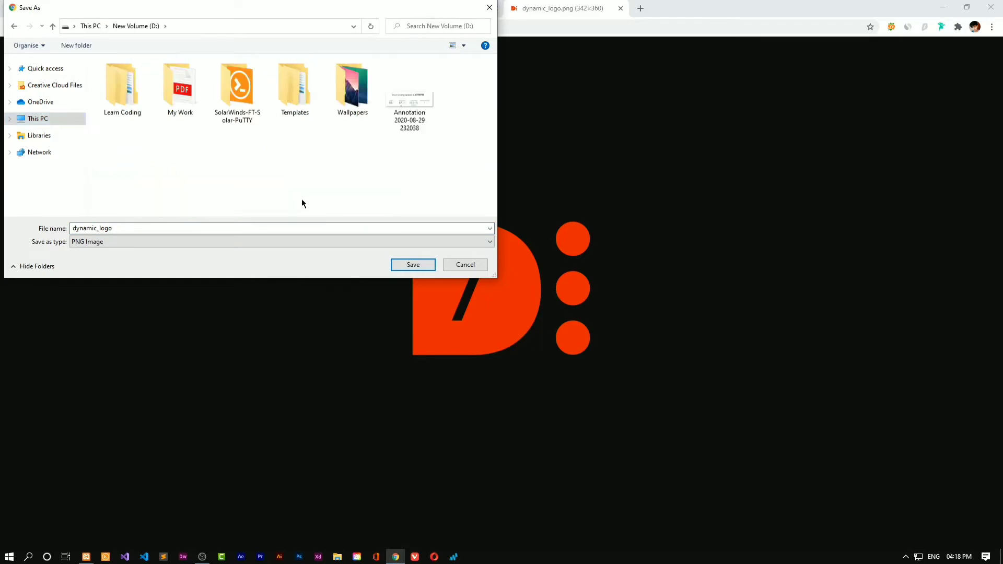
pyautogui.click(413, 264)
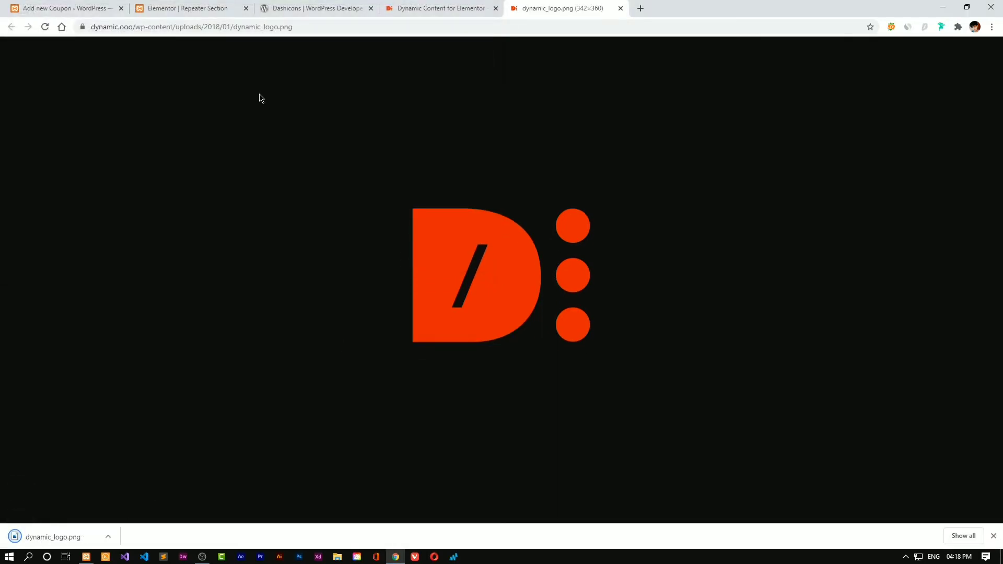
pyautogui.click(313, 7)
pyautogui.click(21, 7)
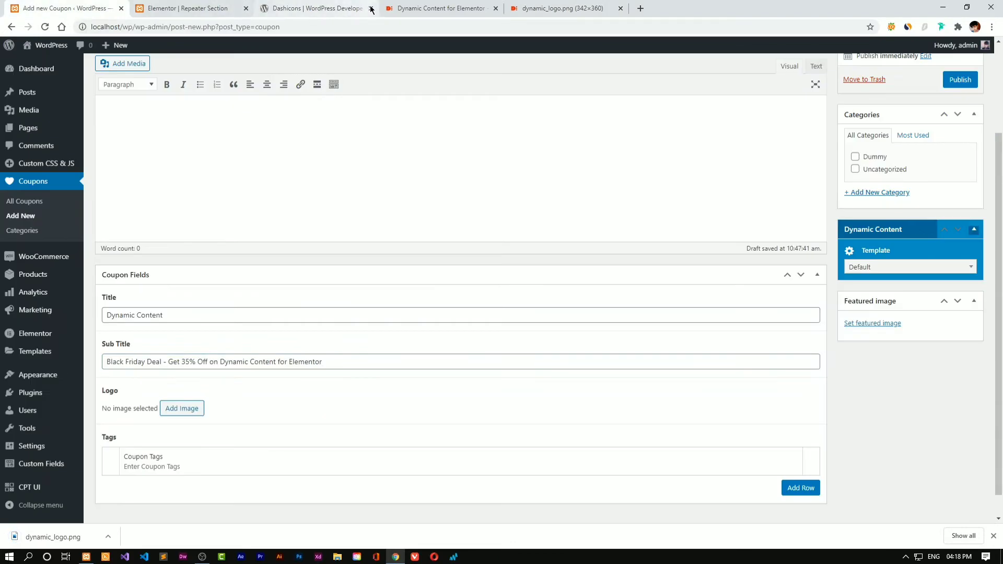
# Upload dynamic_logo.png and set it as the coupon's logo
pyautogui.click(371, 9)
pyautogui.click(182, 408)
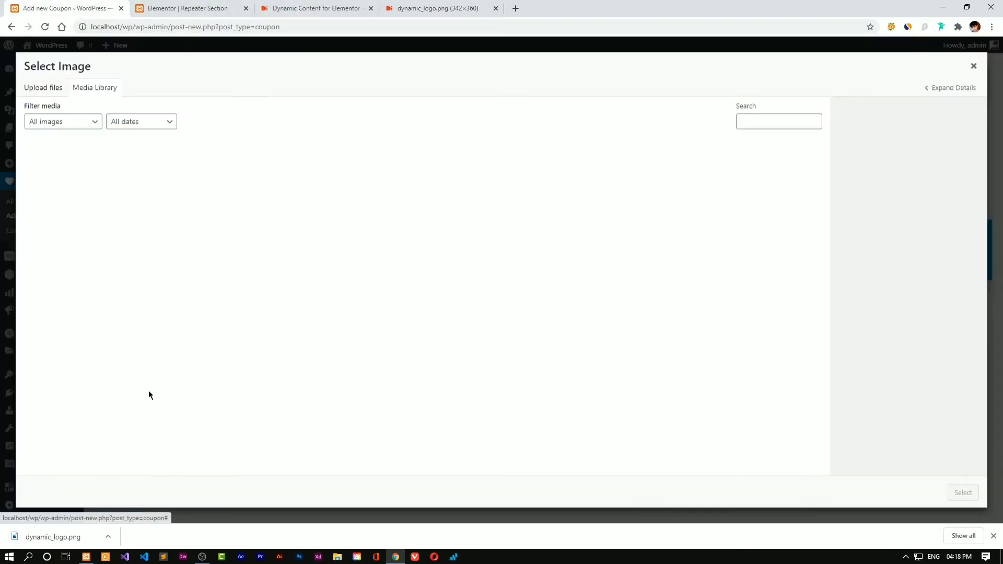
pyautogui.moveTo(79, 537); pyautogui.dragTo(197, 347)
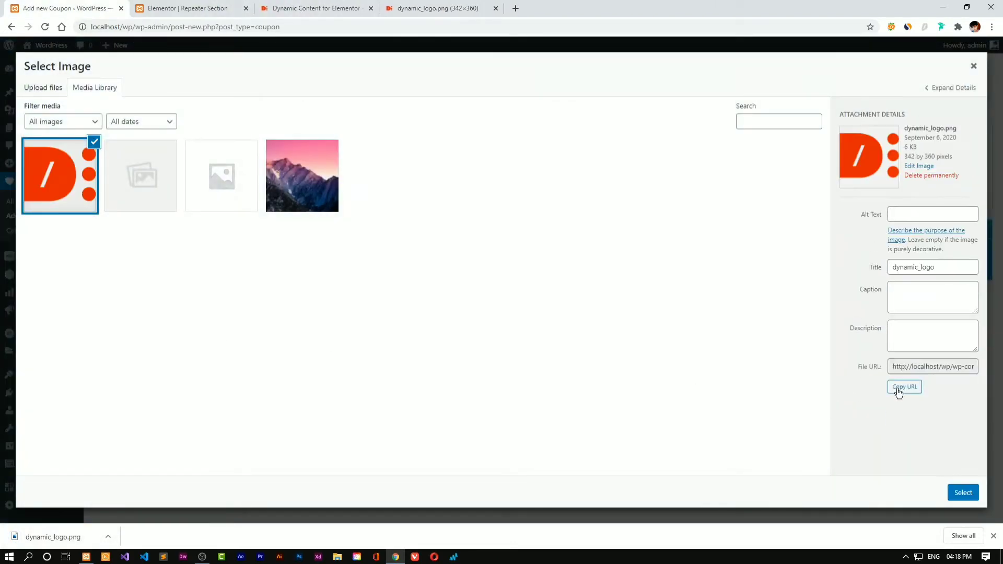
pyautogui.click(963, 492)
pyautogui.scroll(-3, 544, 200)
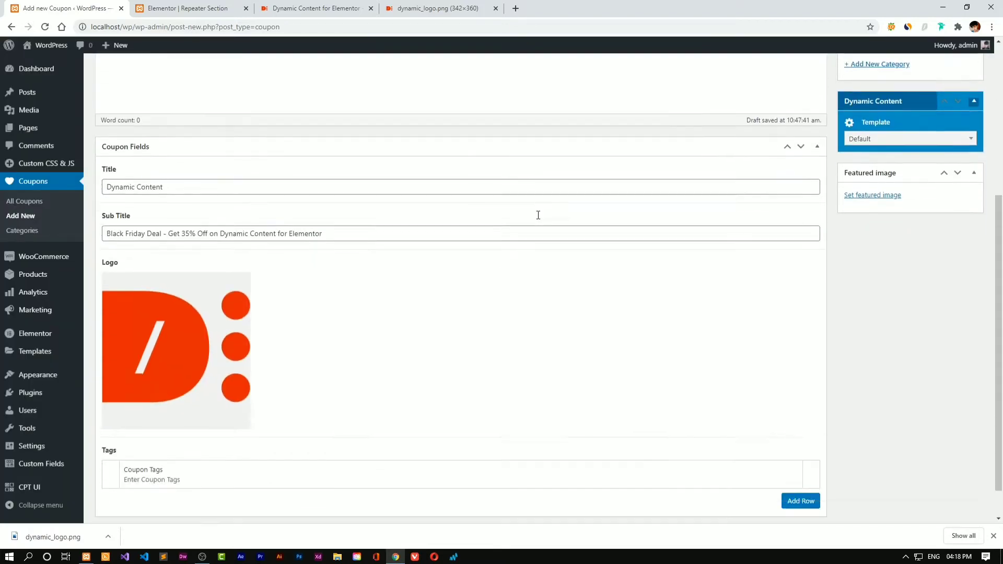
pyautogui.scroll(6, 538, 219)
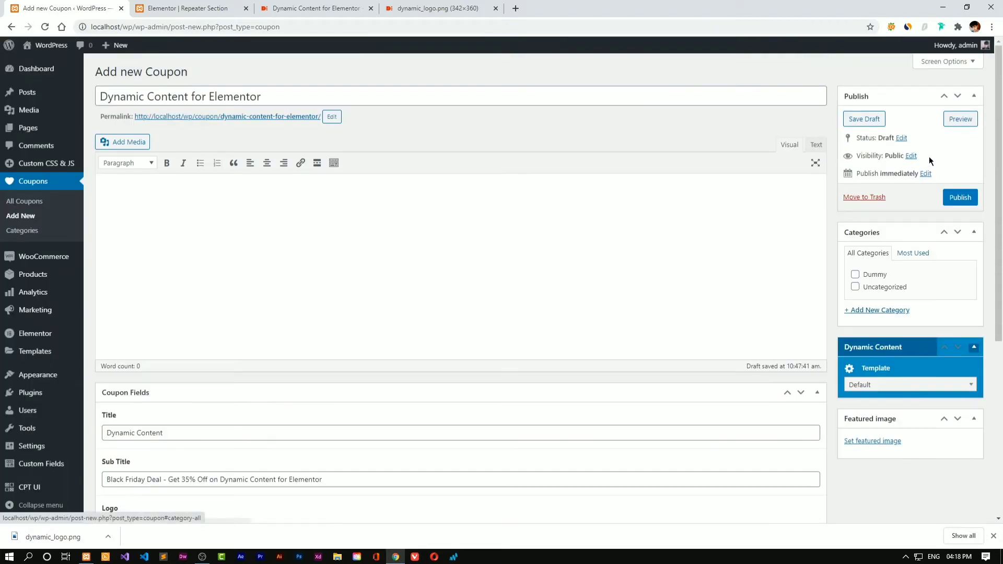
# Publish the coupon in the Dummy category, update it, and check its public page
pyautogui.click(960, 197)
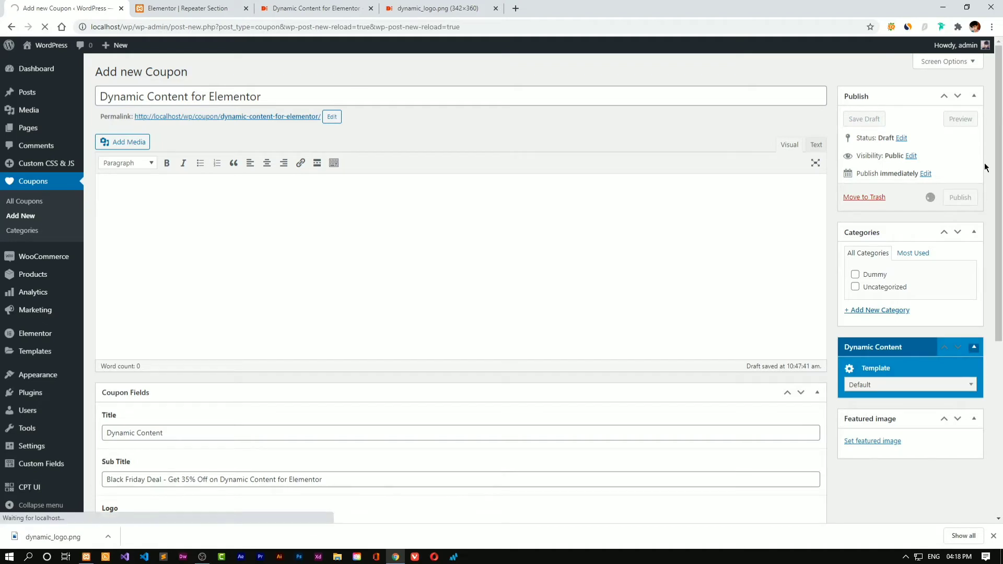
pyautogui.click(856, 306)
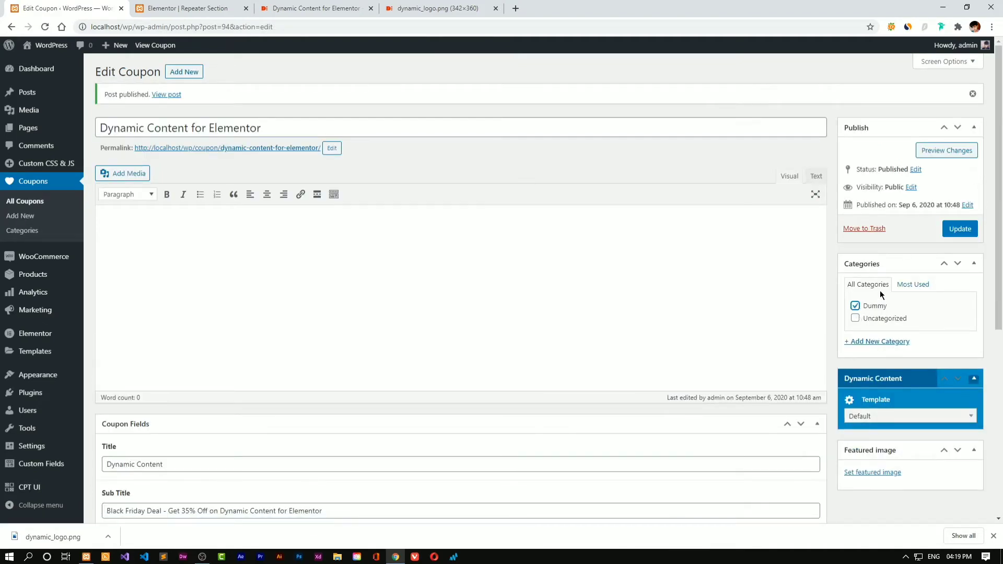
pyautogui.click(959, 229)
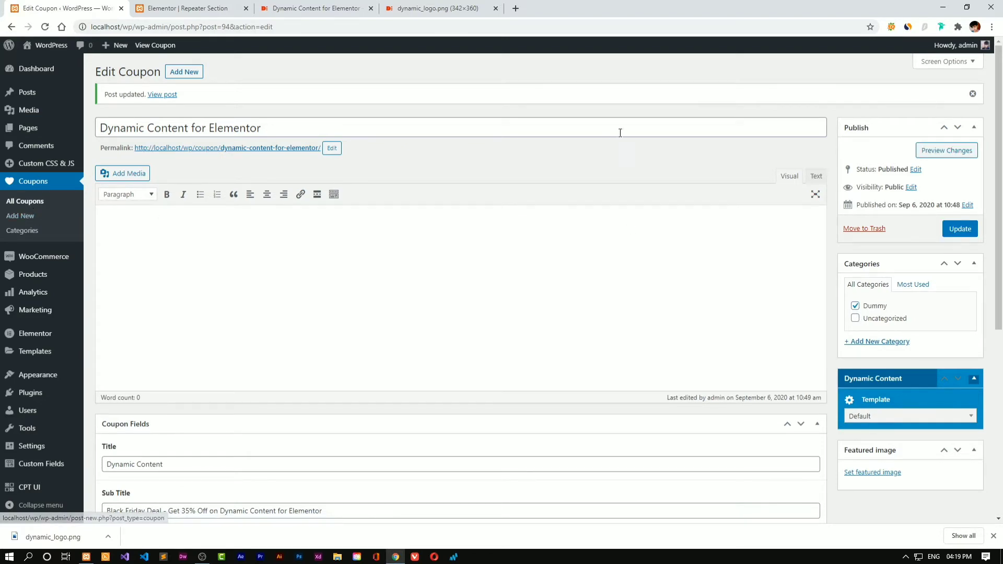
pyautogui.click(275, 148)
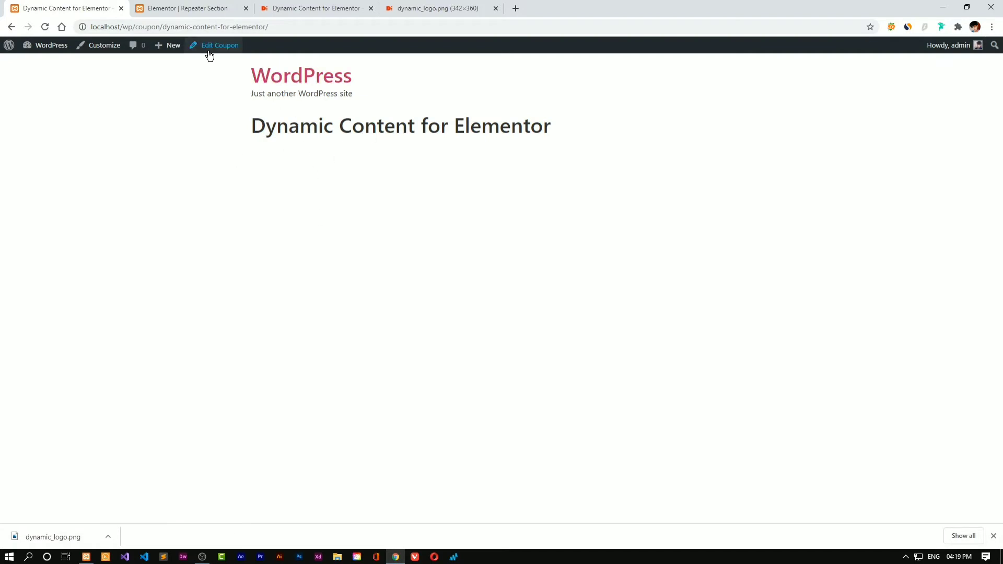
pyautogui.click(13, 28)
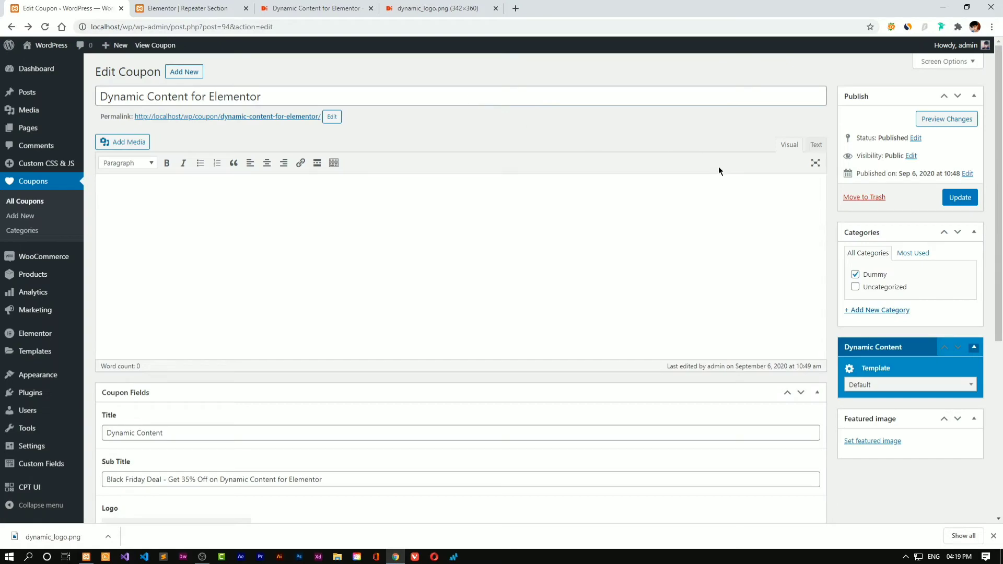
# Add Coupon Tags rows for Elementor and Dynamic Elementor
pyautogui.click(191, 11)
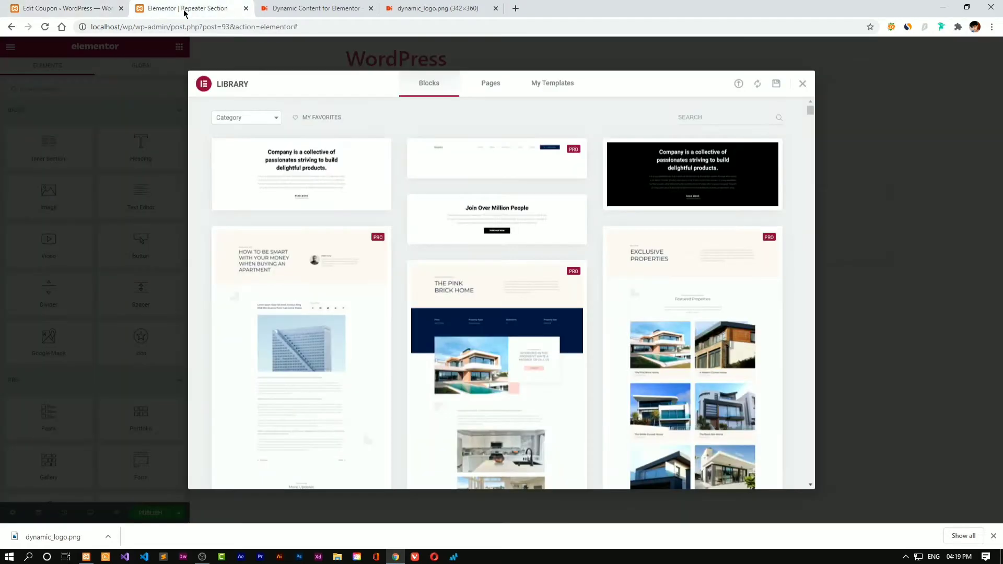
pyautogui.click(57, 8)
pyautogui.scroll(-5, 224, 194)
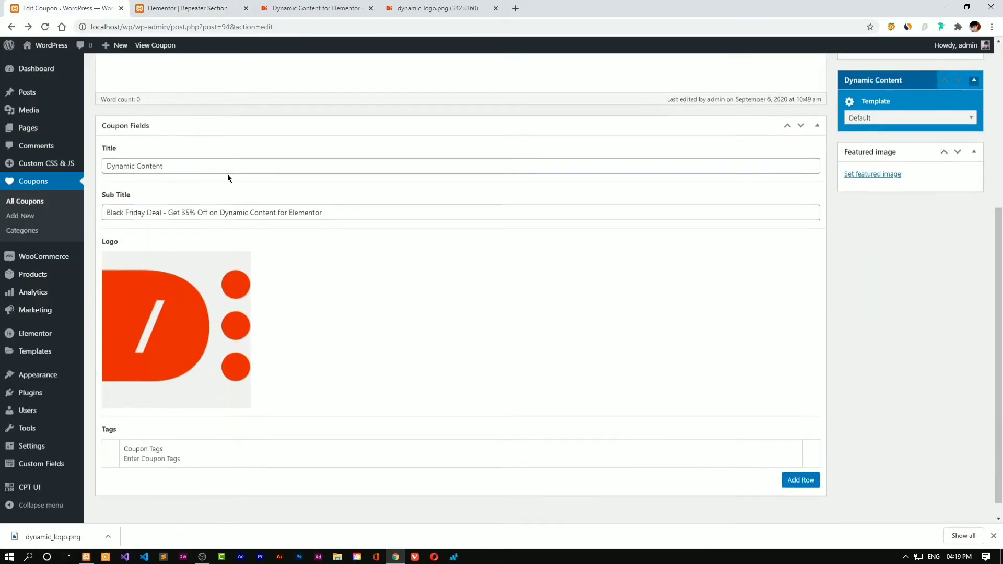
pyautogui.click(804, 466)
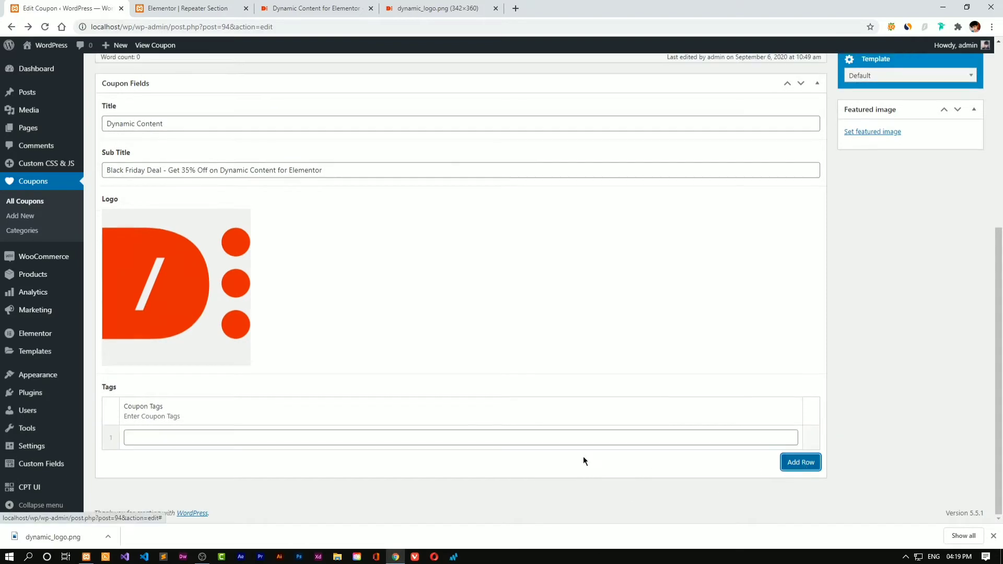
pyautogui.click(216, 439)
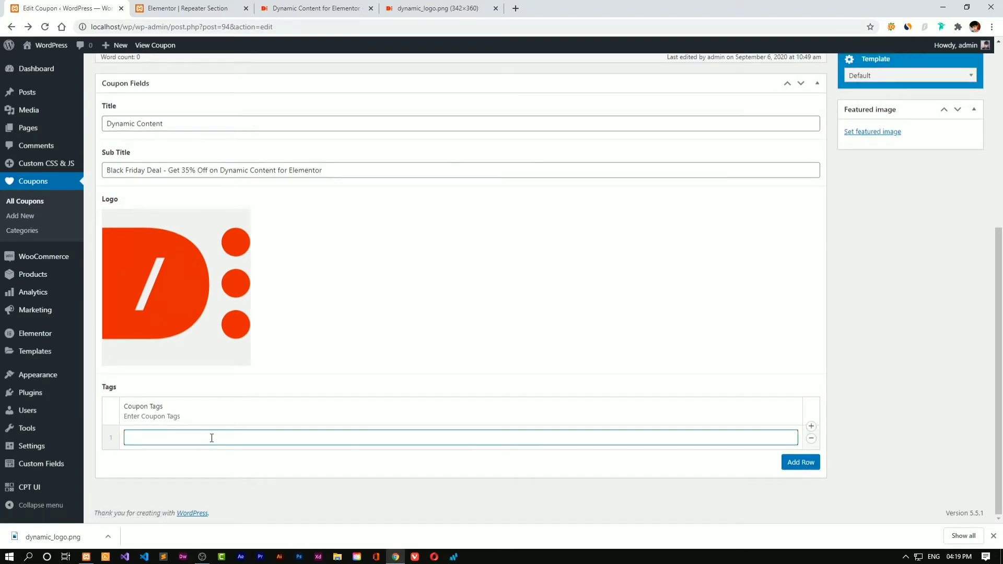
pyautogui.write('Elementor')
pyautogui.click(799, 462)
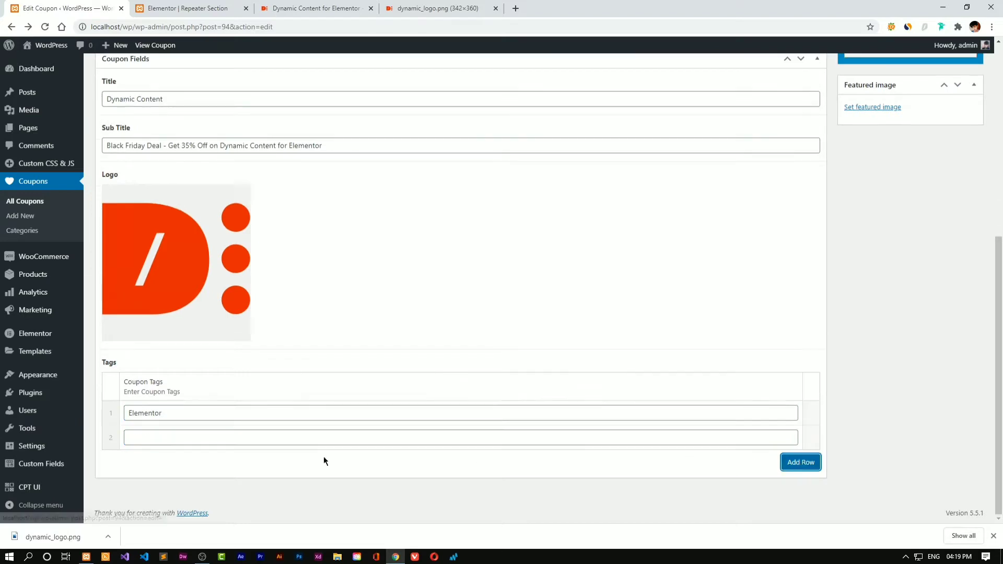
pyautogui.click(274, 434)
pyautogui.write('Dynam')
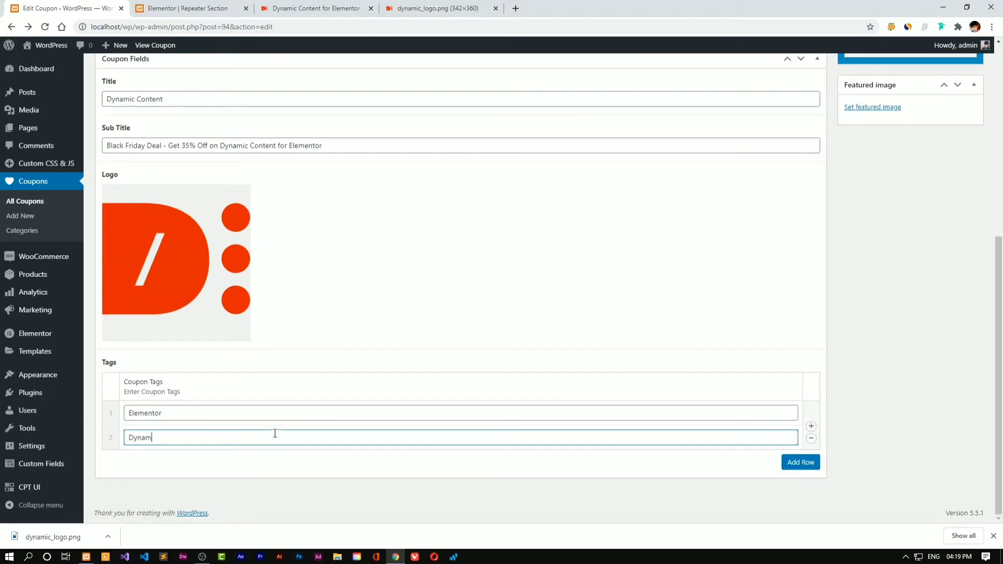
pyautogui.write('ic Elementor')
# Add WordPress and Dynamic Fields tag rows, then update the coupon
pyautogui.click(815, 463)
pyautogui.click(291, 439)
pyautogui.write('W')
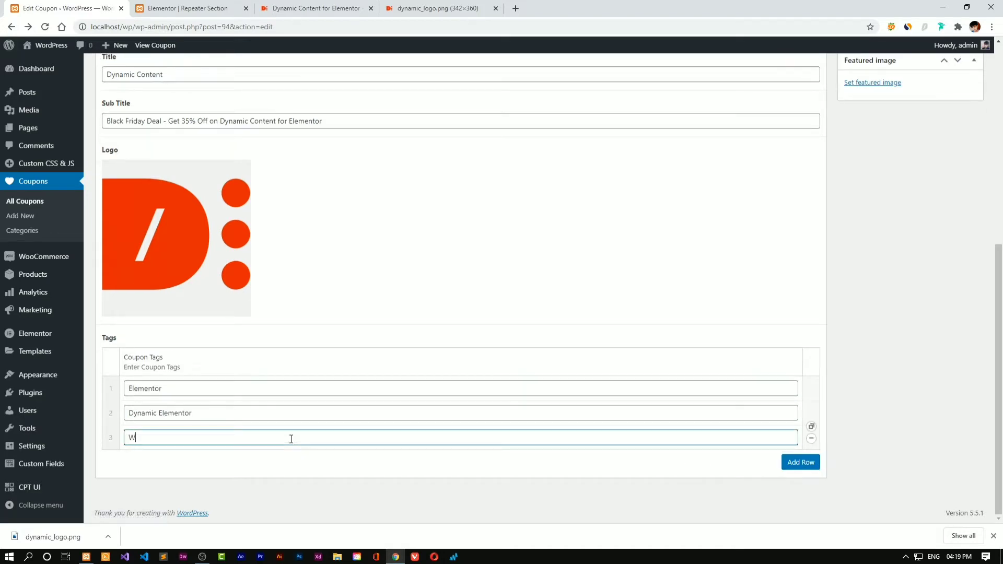
pyautogui.write('ordPress')
pyautogui.click(800, 462)
pyautogui.click(243, 437)
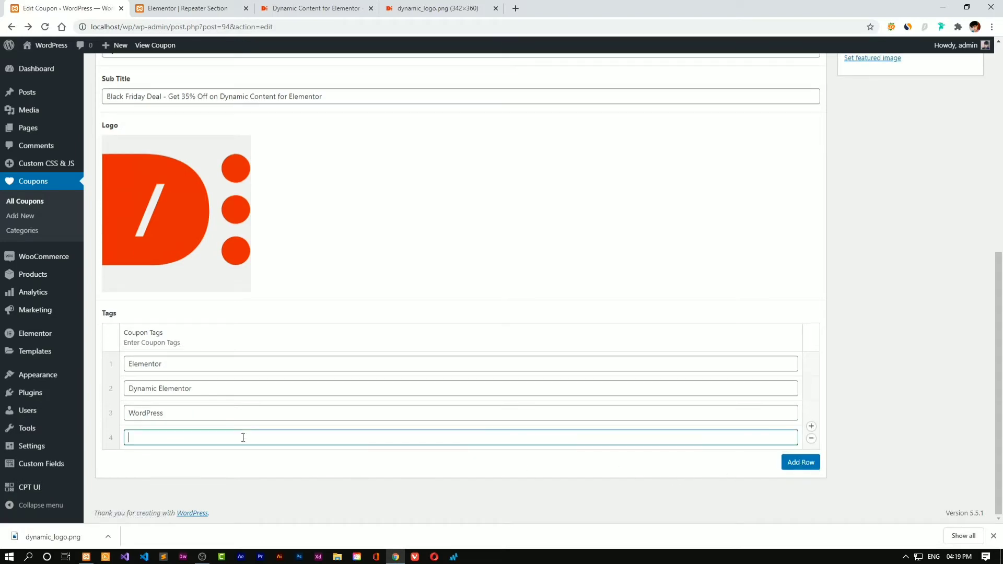
pyautogui.write('Dynamic Fields')
pyautogui.moveTo(999, 387); pyautogui.dragTo(999, 186)
pyautogui.click(954, 186)
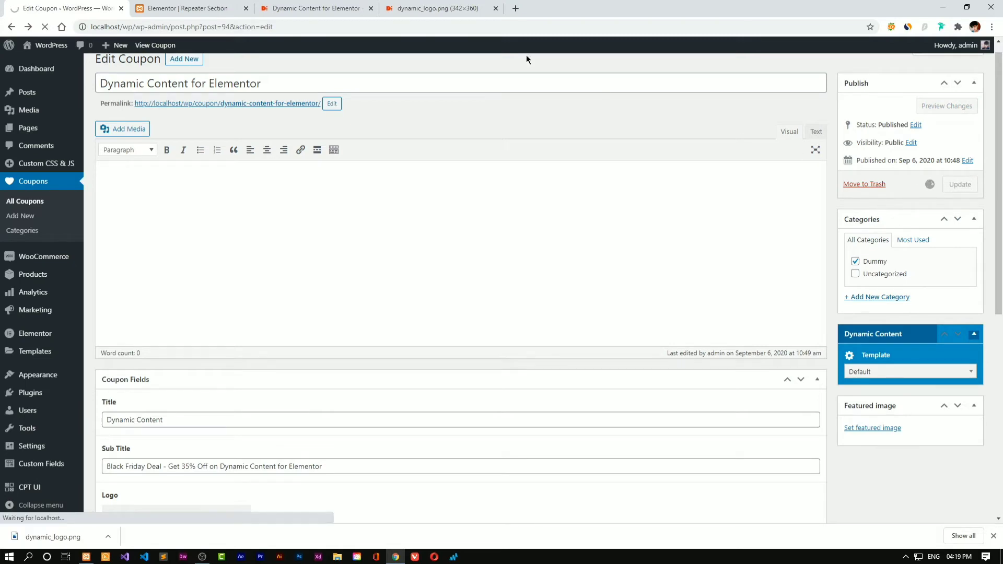
pyautogui.click(230, 9)
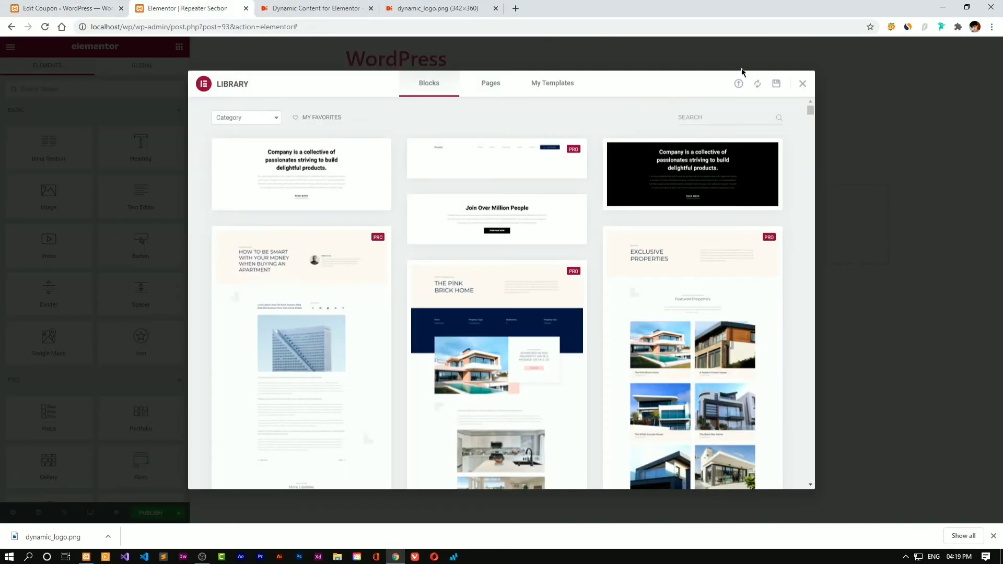
# Close the library and set Preview Dynamic Content as Coupon, leaving All selected
pyautogui.click(801, 84)
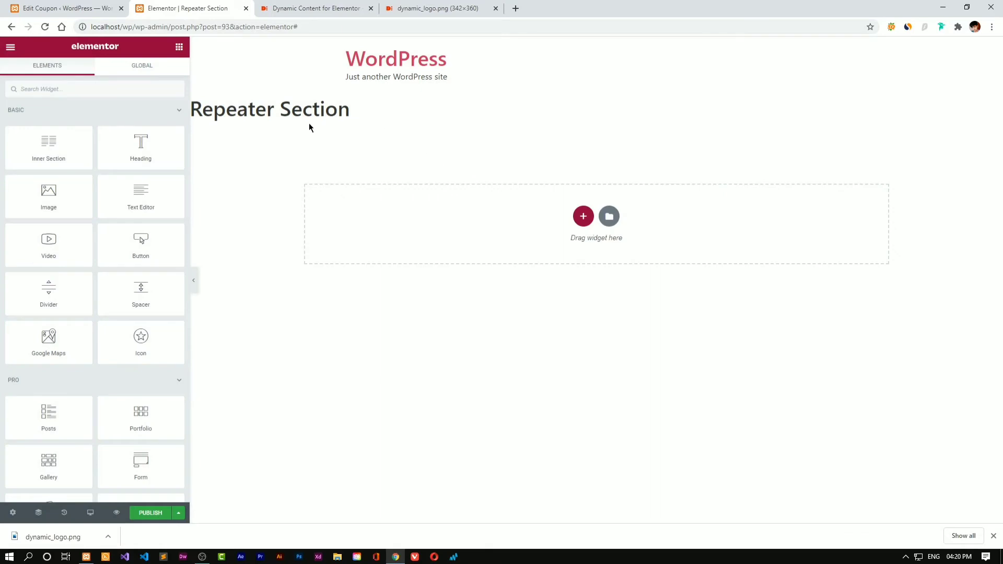
pyautogui.click(19, 513)
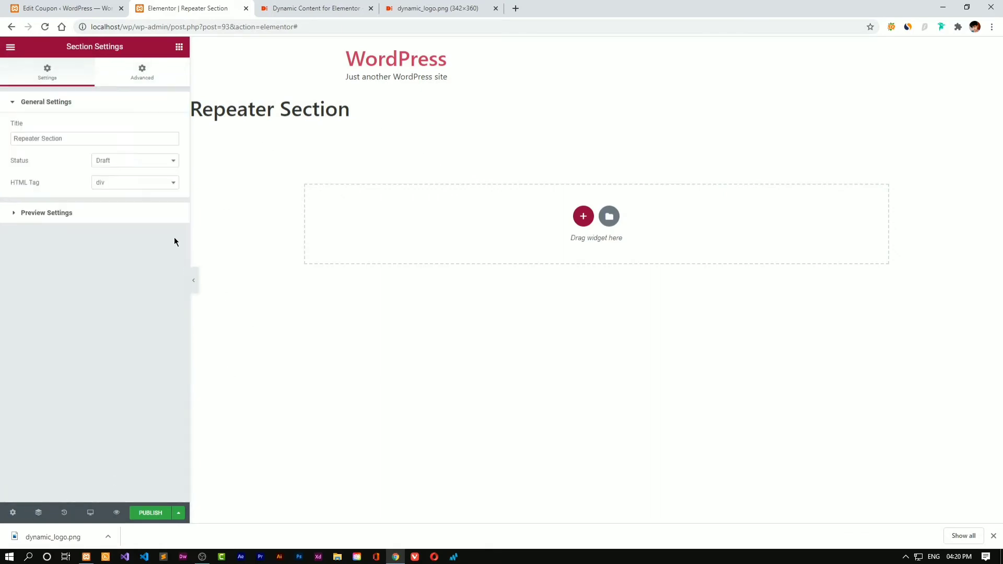
pyautogui.click(124, 213)
pyautogui.click(148, 167)
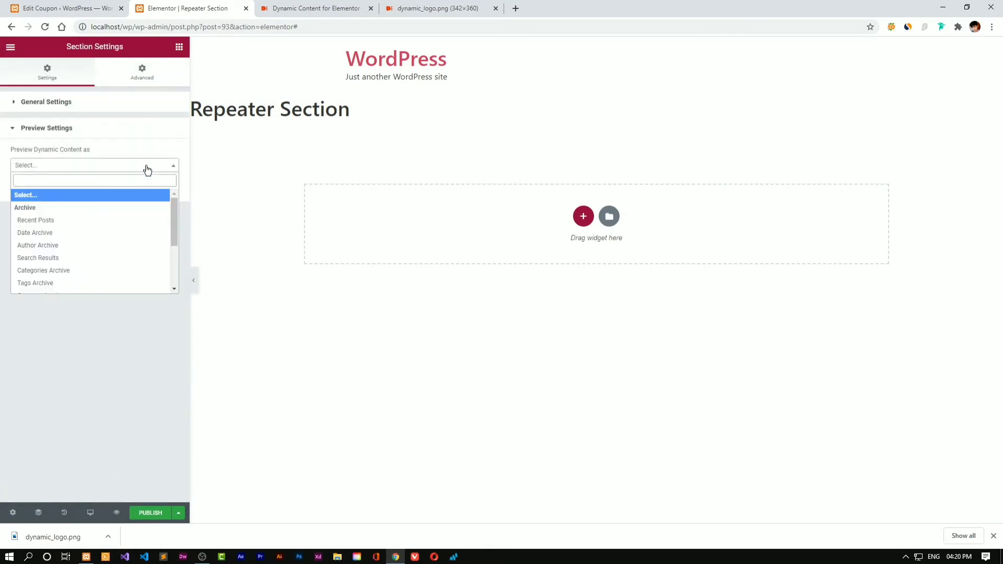
pyautogui.write('post')
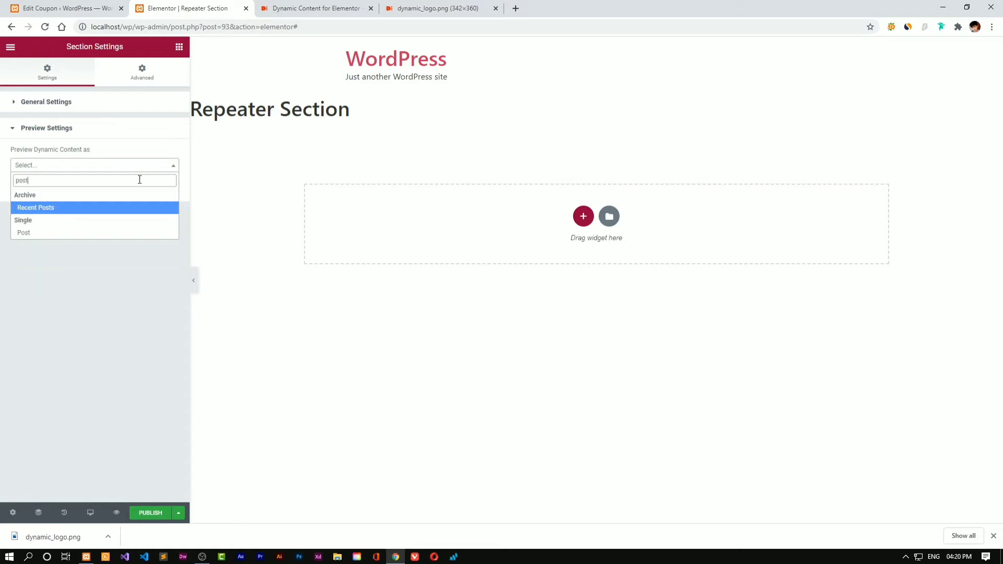
pyautogui.press('BackSpace')
pyautogui.press('BackSpace')
pyautogui.press('BackSpace')
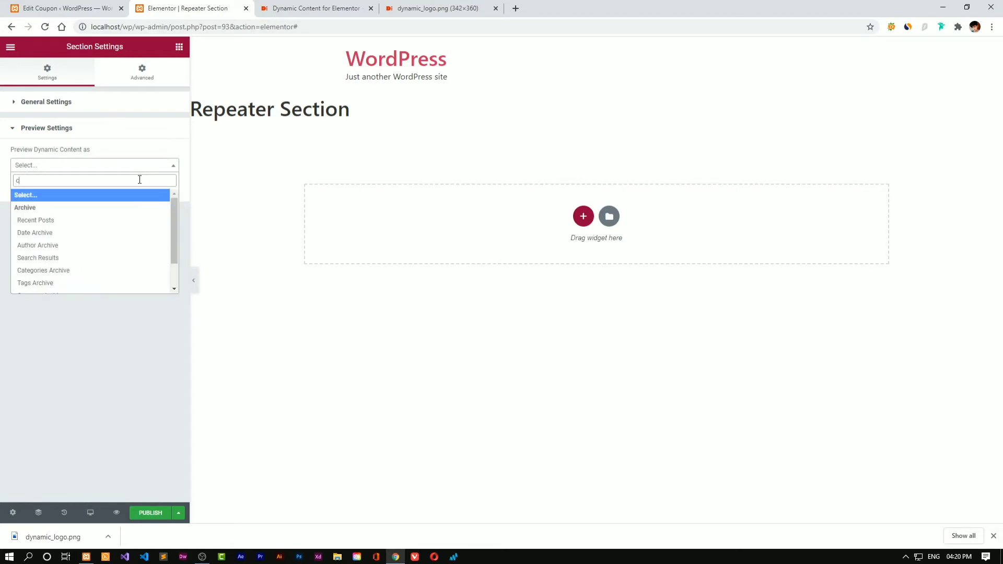
pyautogui.write('cou')
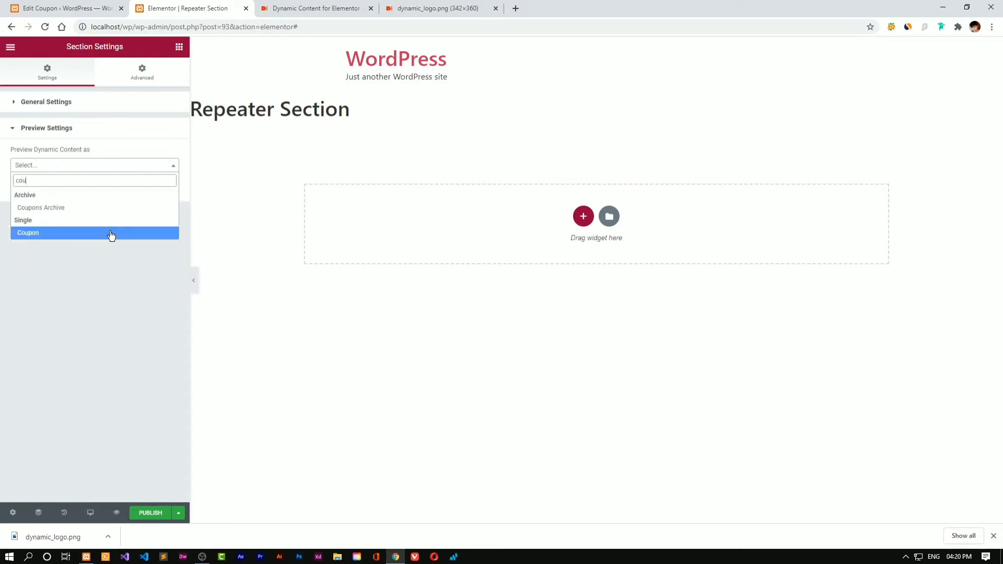
pyautogui.click(110, 233)
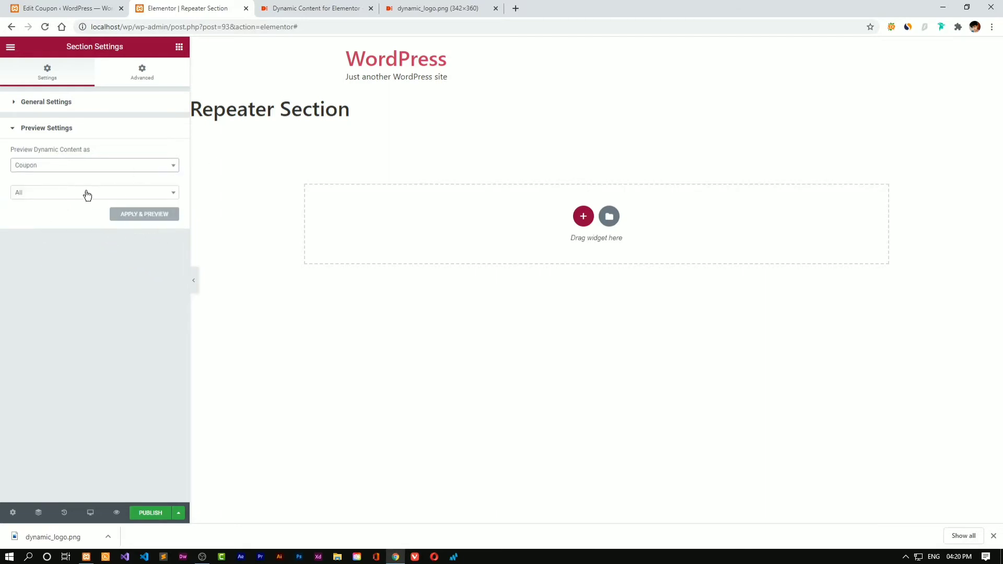
pyautogui.click(88, 194)
pyautogui.click(116, 243)
# Add a new single-column section to the template
pyautogui.click(583, 215)
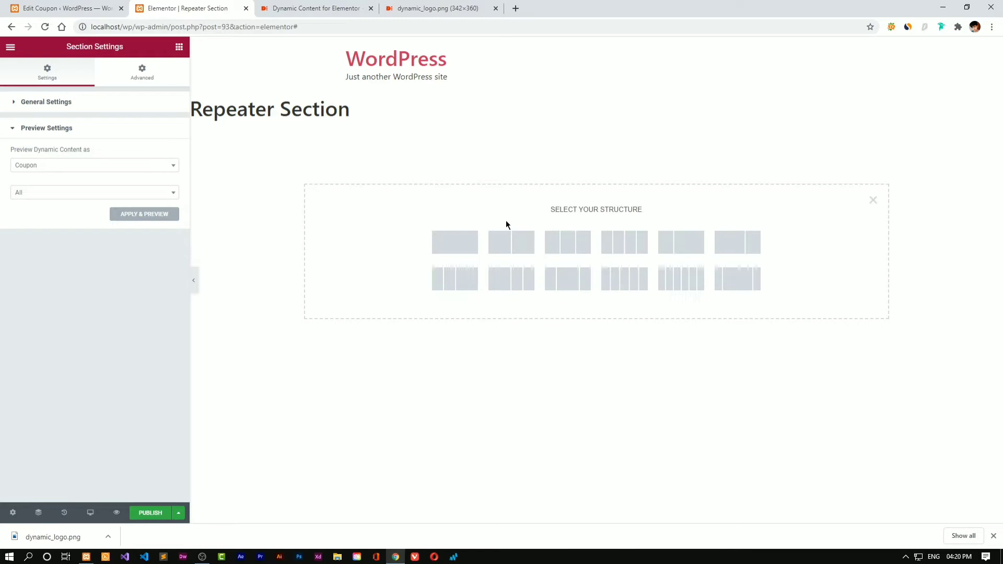
pyautogui.click(473, 241)
pyautogui.click(504, 144)
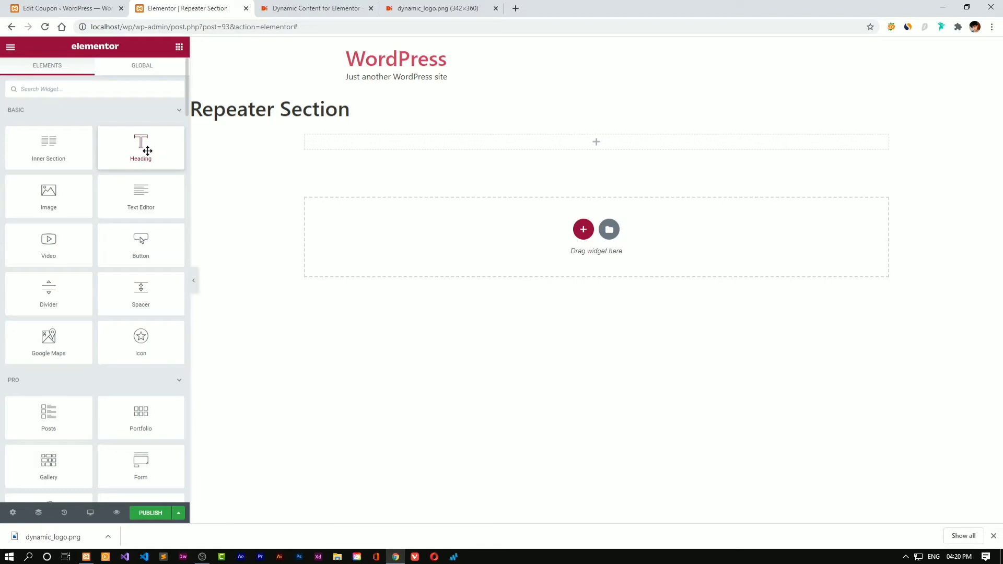
# Drop in a Heading whose title is a wizard-mode Token tag reading the ACF Coupon Tags field
pyautogui.moveTo(148, 149); pyautogui.dragTo(525, 140)
pyautogui.click(172, 138)
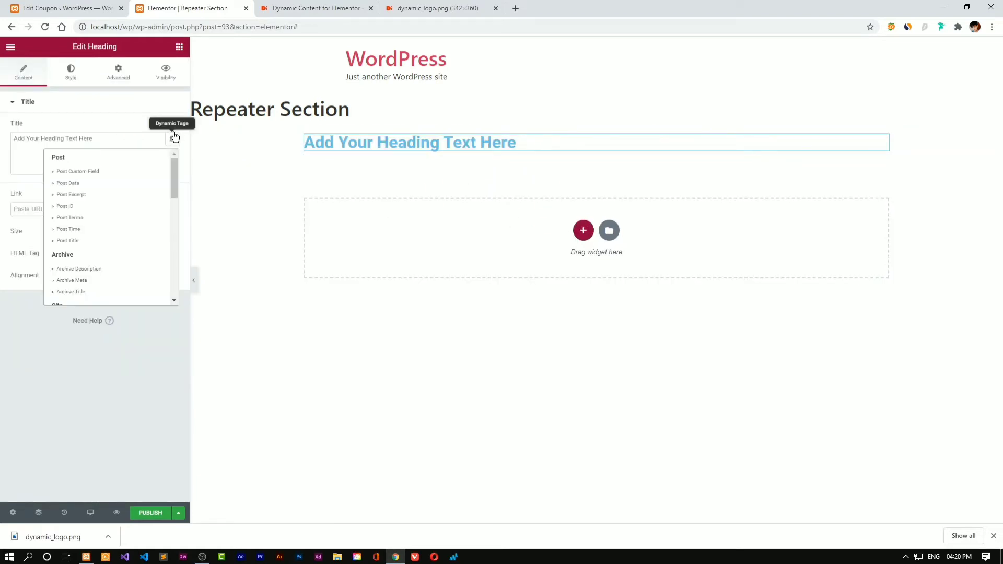
pyautogui.scroll(-5, 110, 225)
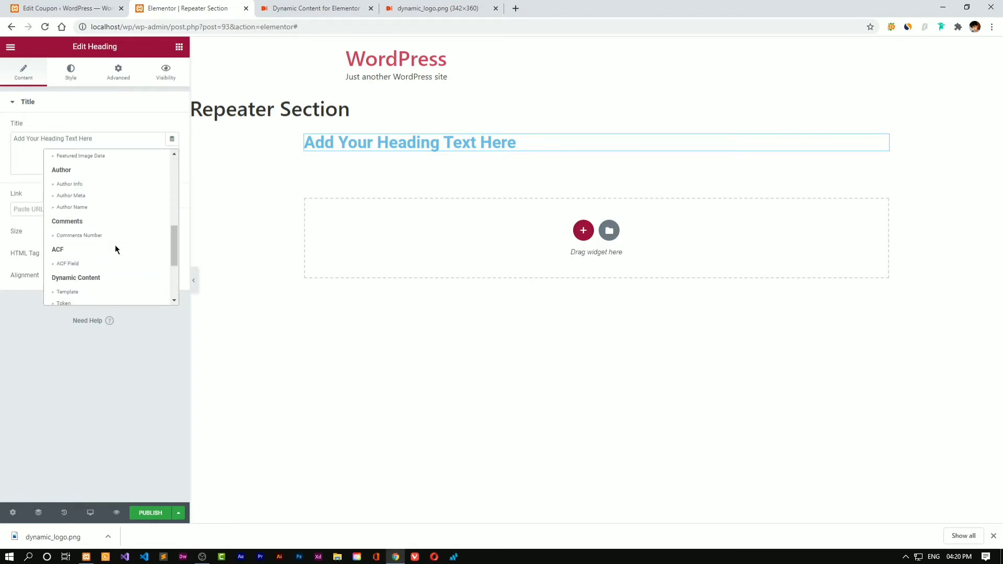
pyautogui.scroll(-1, 97, 267)
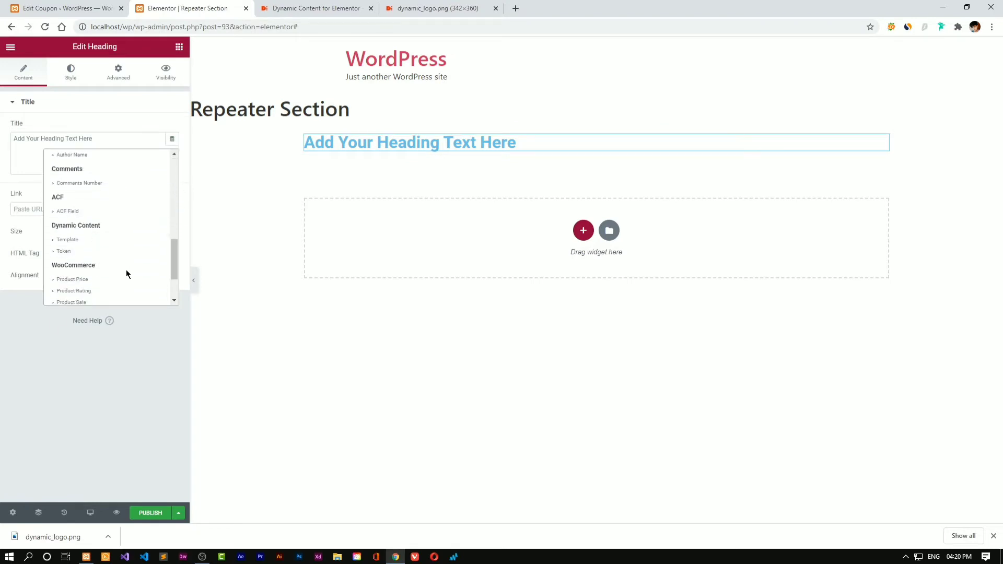
pyautogui.click(83, 251)
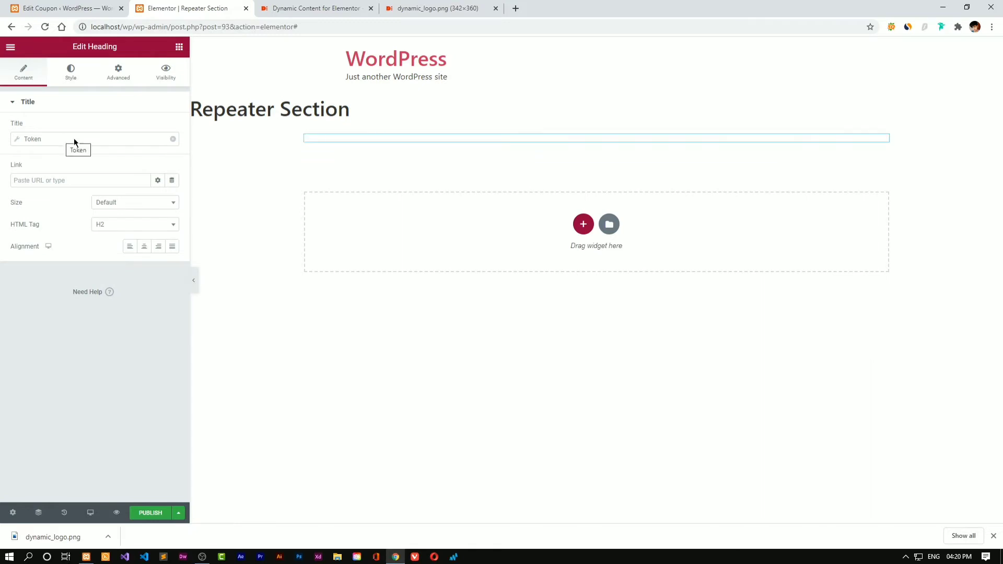
pyautogui.click(129, 137)
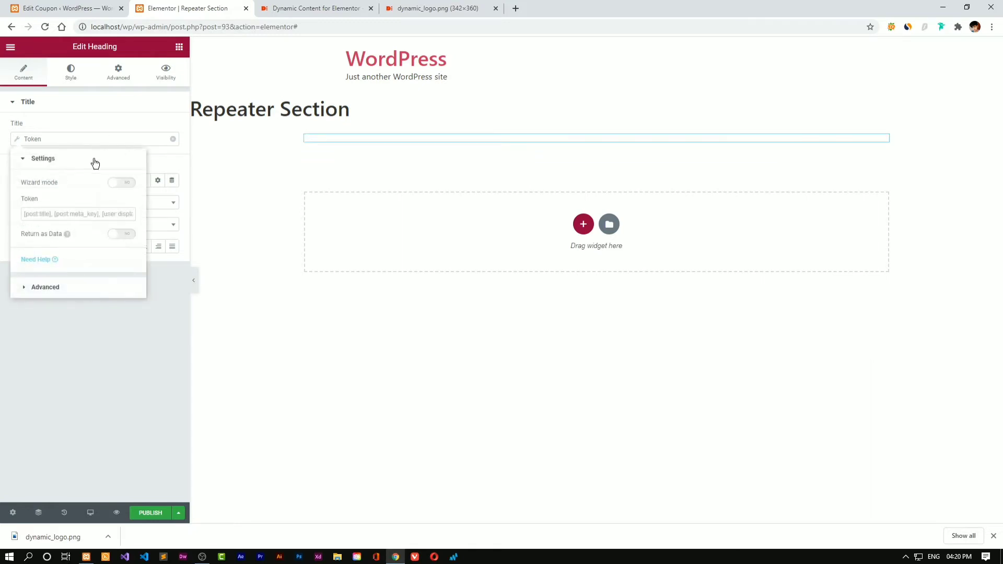
pyautogui.click(127, 183)
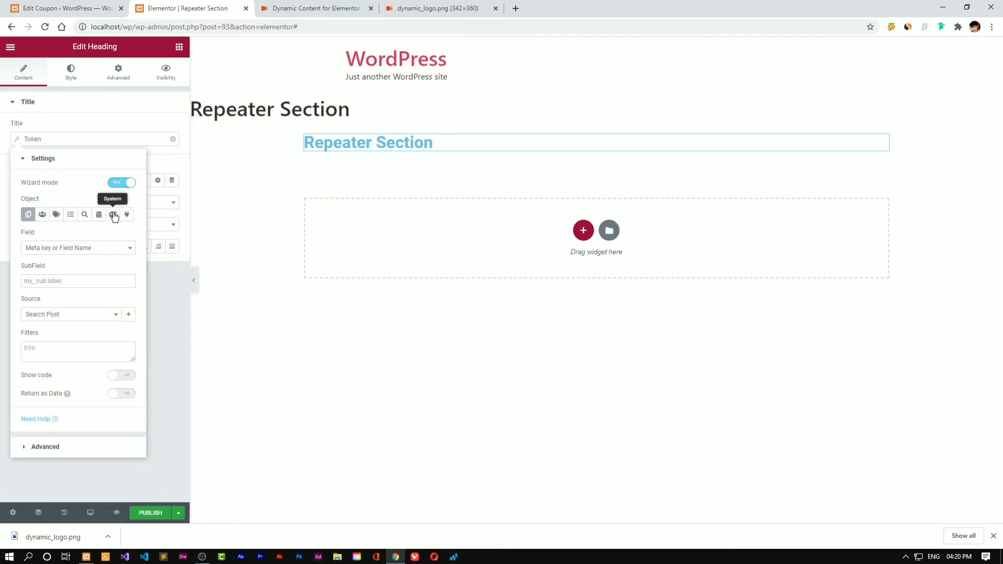
pyautogui.click(130, 217)
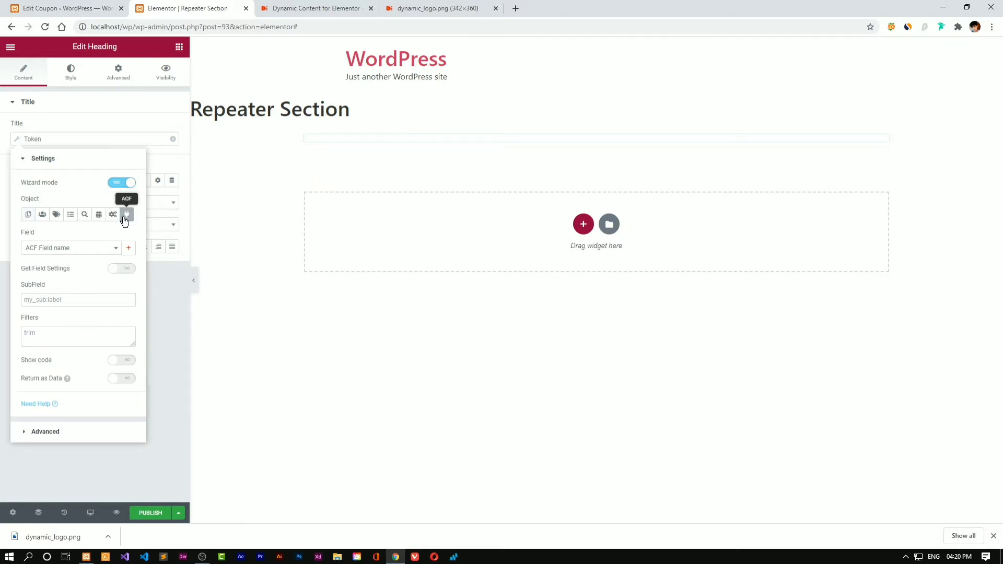
pyautogui.click(59, 249)
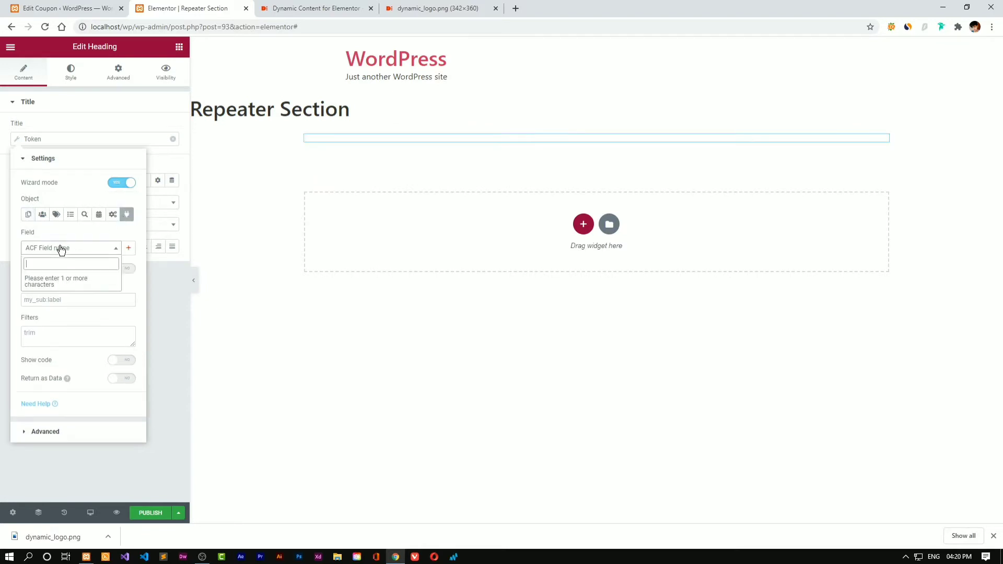
pyautogui.write('t')
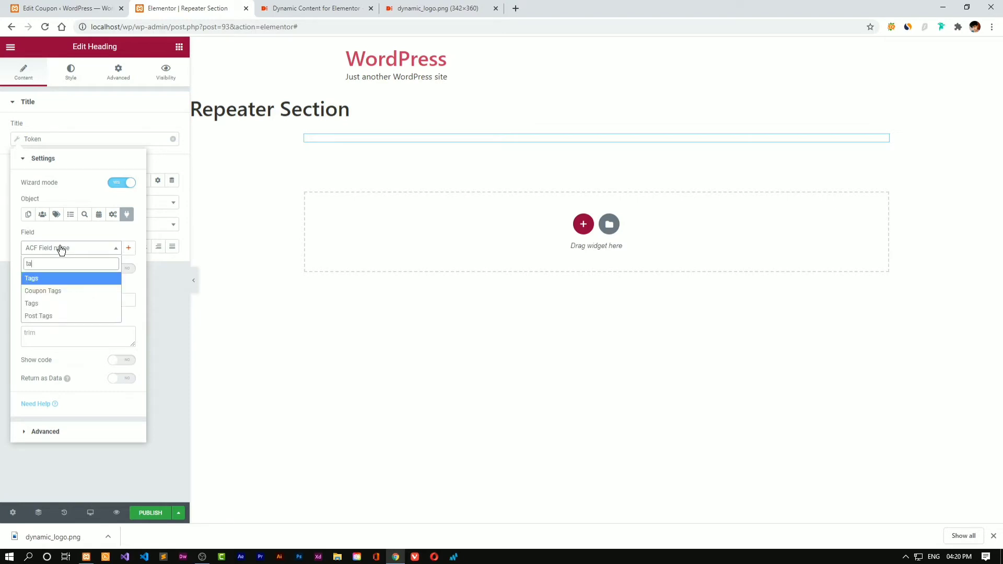
pyautogui.write('a')
pyautogui.click(63, 291)
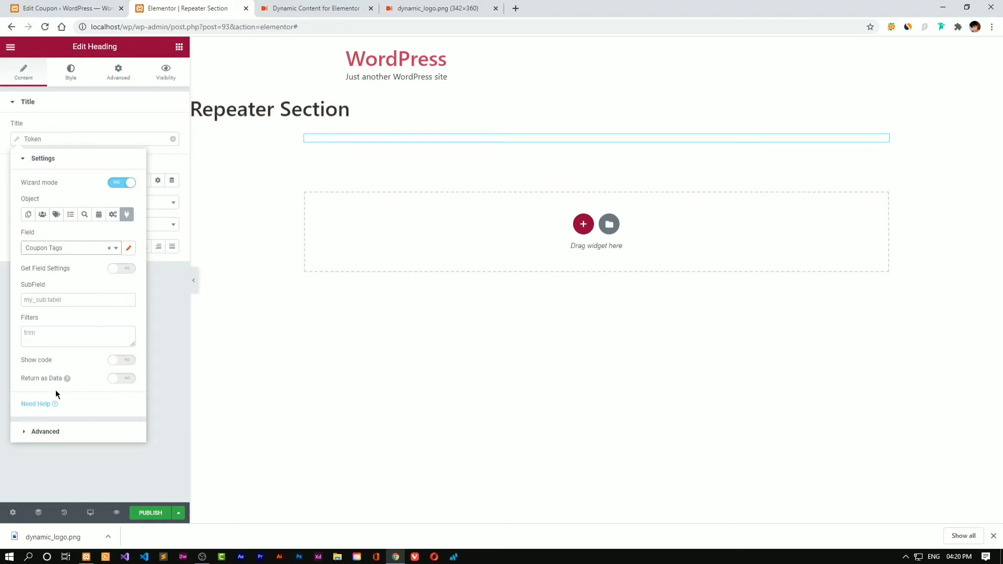
pyautogui.click(161, 457)
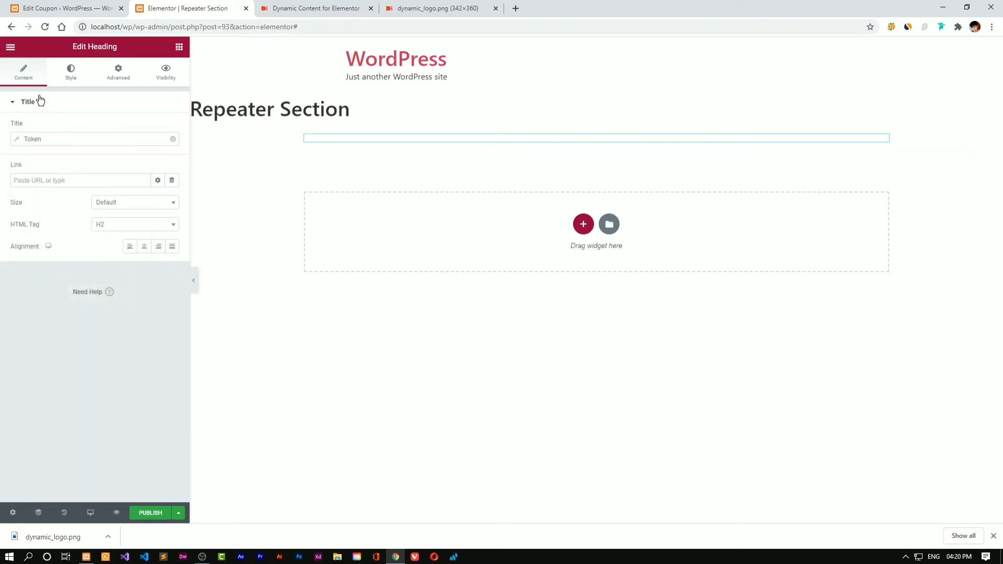
# Apply and preview dynamic content as Coupons Archive, then select the Token heading
pyautogui.click(14, 521)
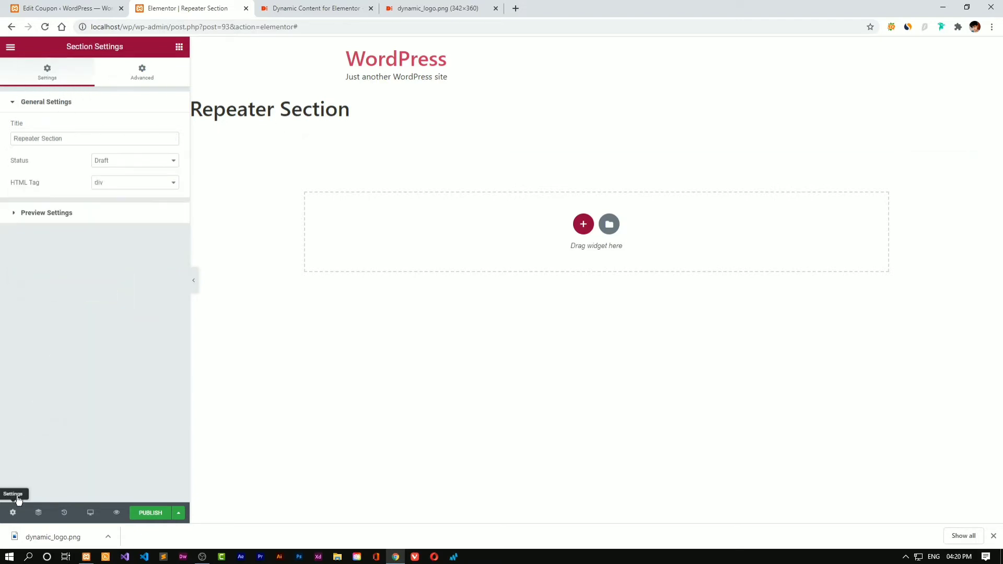
pyautogui.click(96, 212)
pyautogui.click(87, 166)
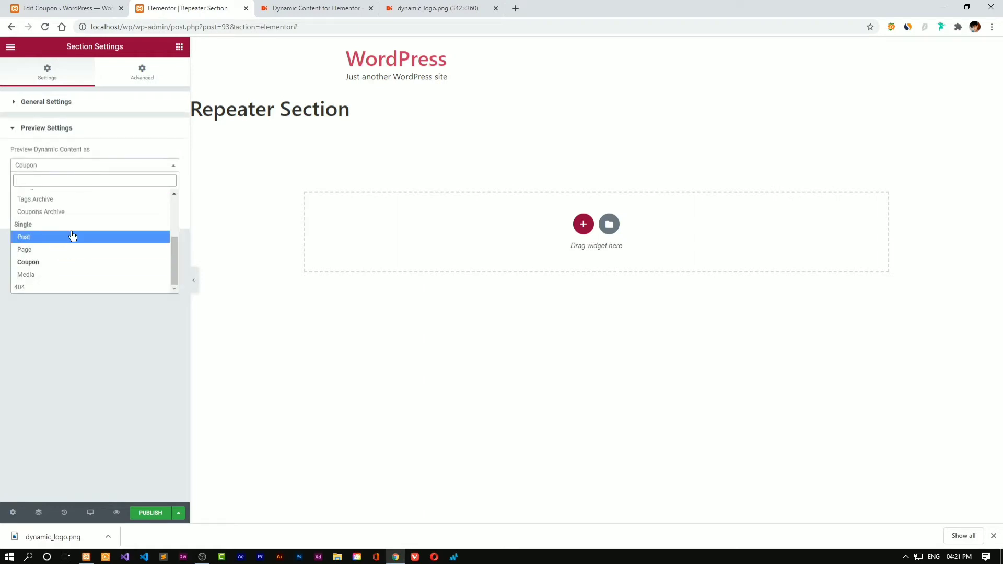
pyautogui.scroll(2, 79, 240)
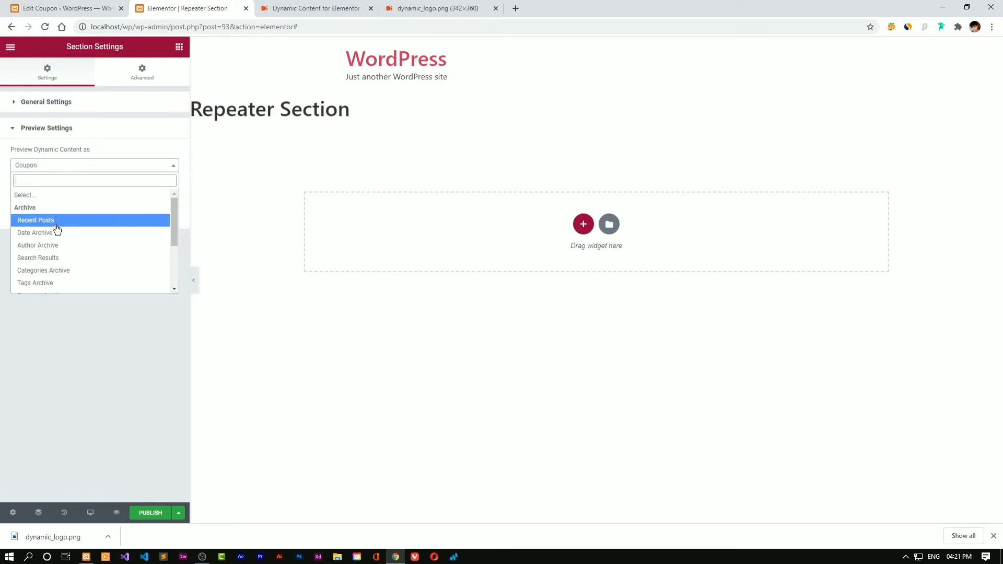
pyautogui.scroll(-2, 58, 266)
pyautogui.click(115, 247)
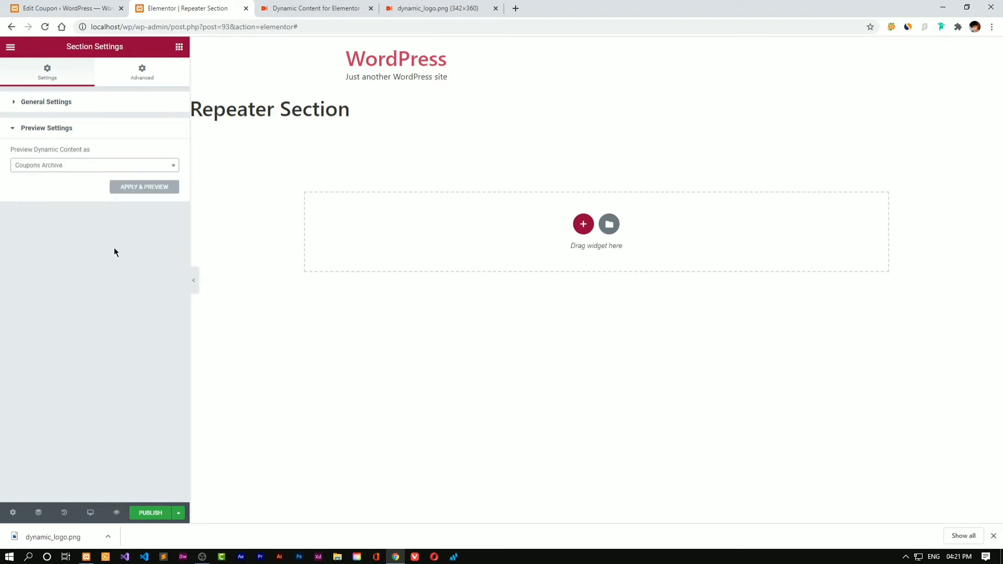
pyautogui.click(152, 189)
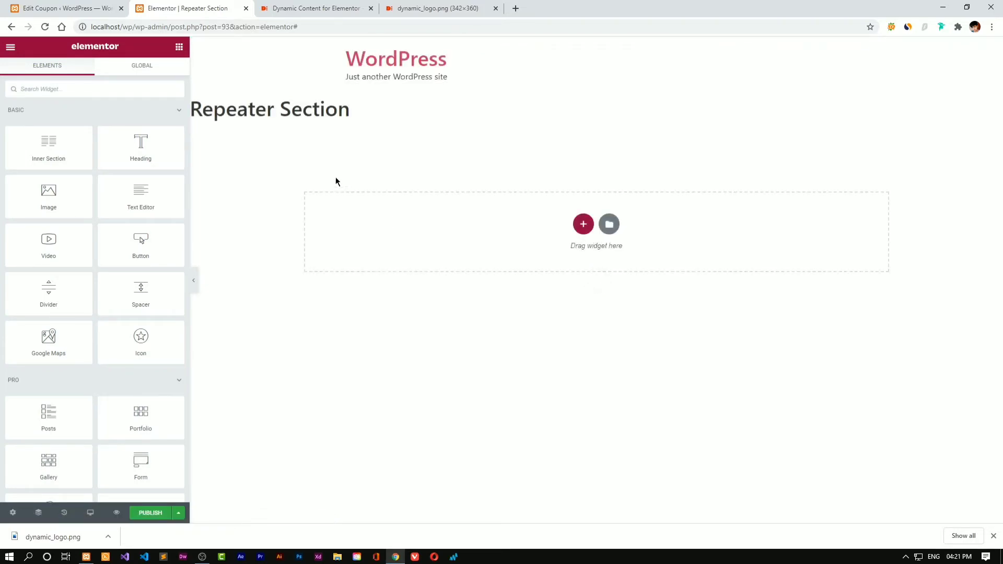
pyautogui.click(340, 137)
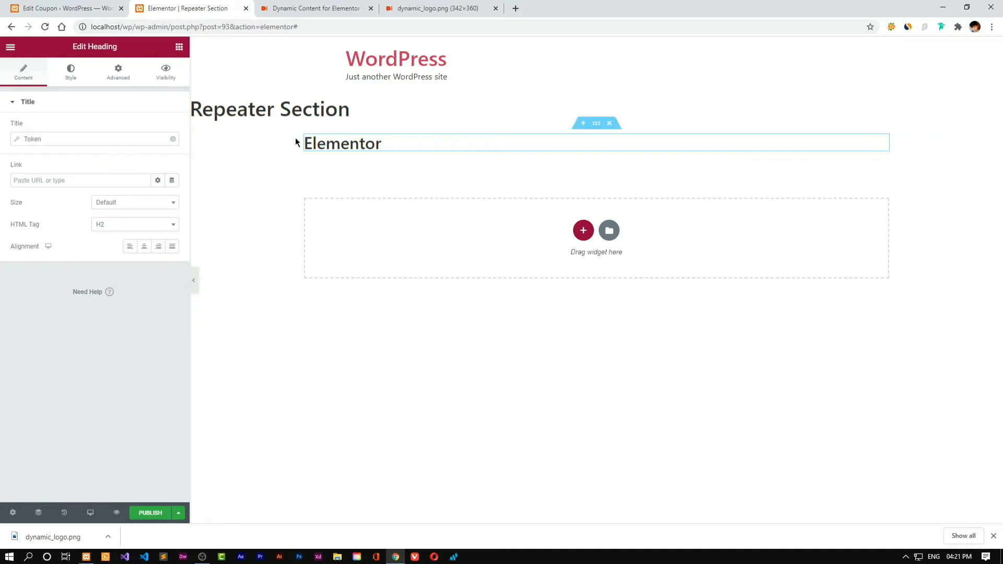
# Shrink the heading's font size, keep Roboto, and paste a light grey text colour
pyautogui.click(59, 74)
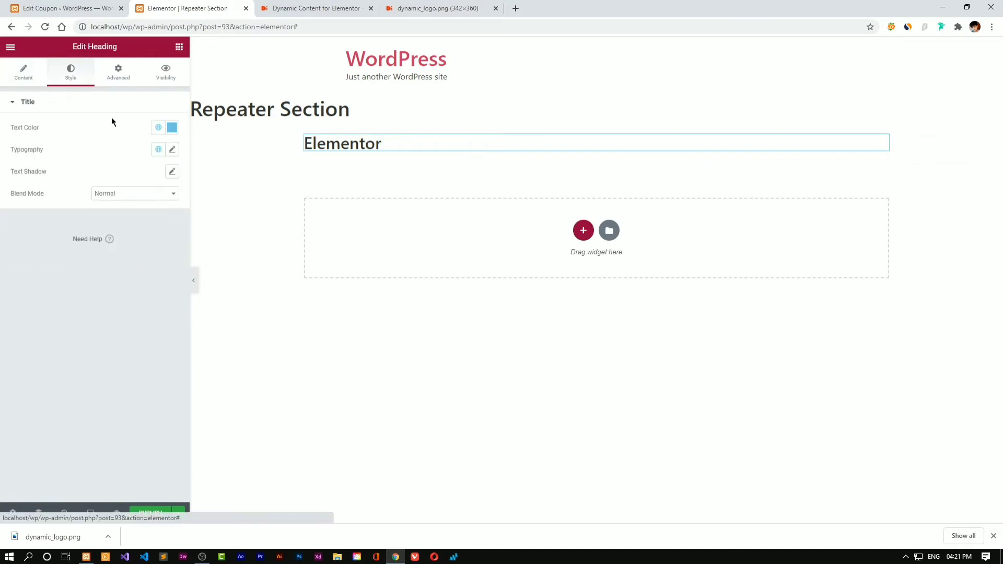
pyautogui.click(172, 150)
pyautogui.moveTo(21, 241); pyautogui.dragTo(27, 240)
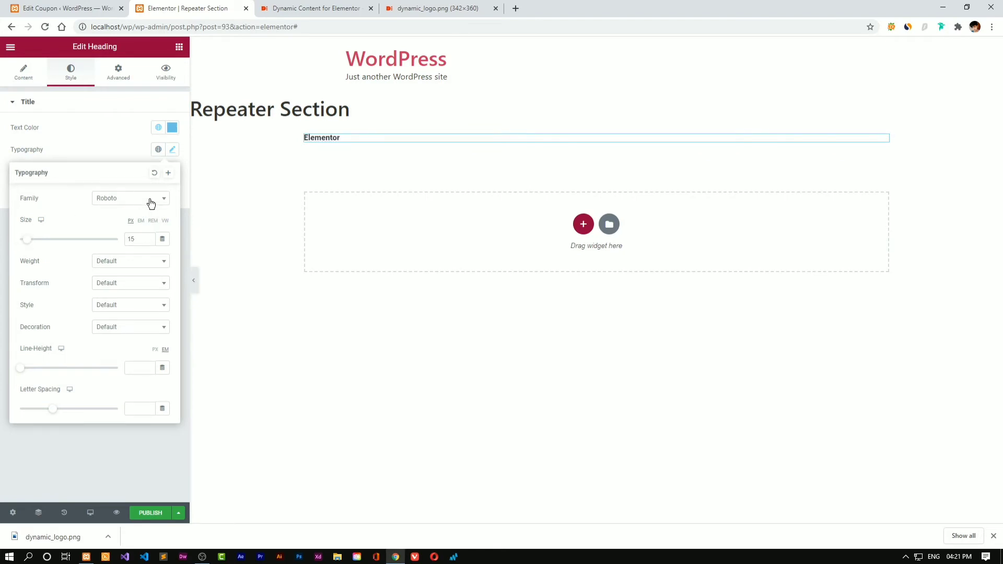
pyautogui.click(151, 203)
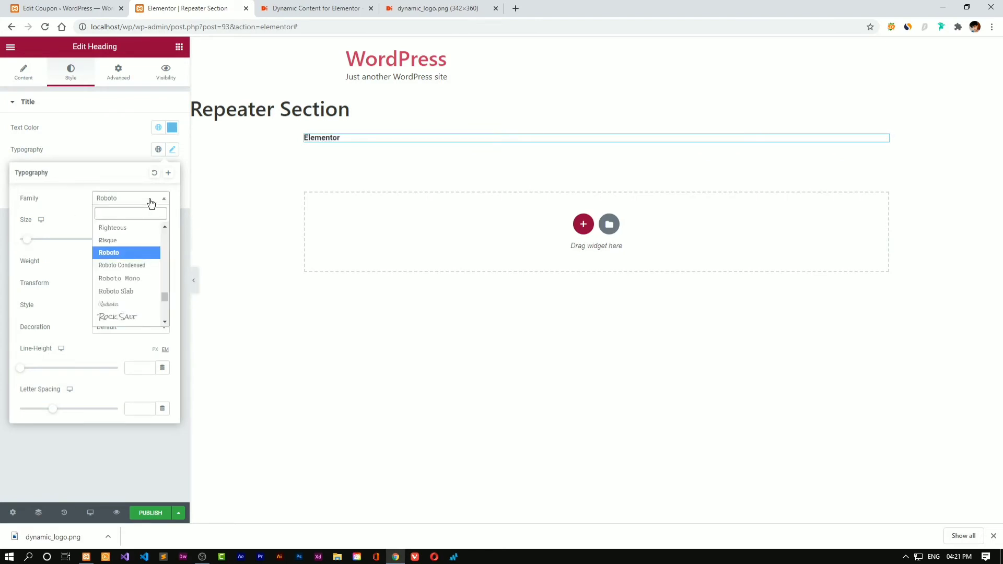
pyautogui.click(151, 203)
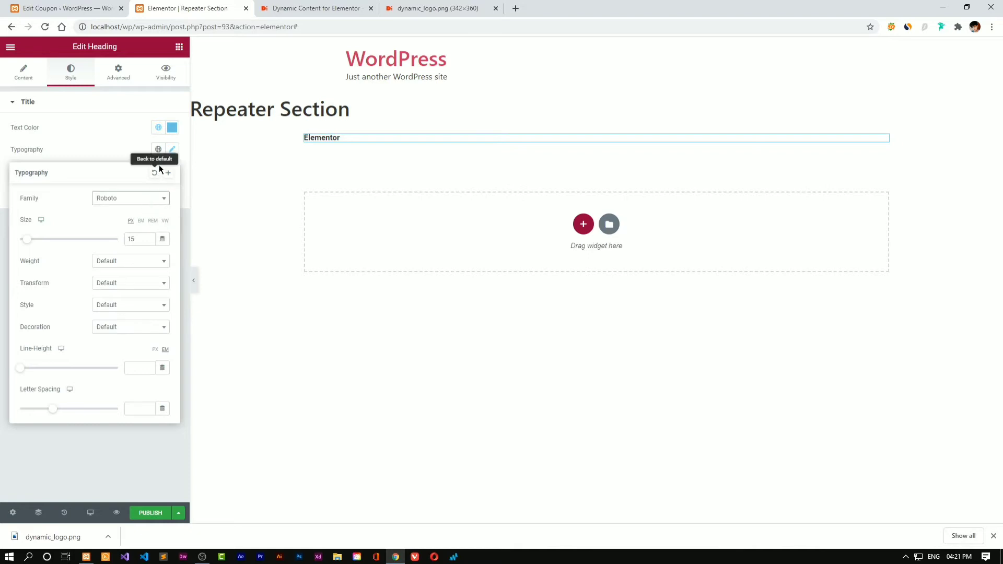
pyautogui.click(173, 151)
pyautogui.click(172, 128)
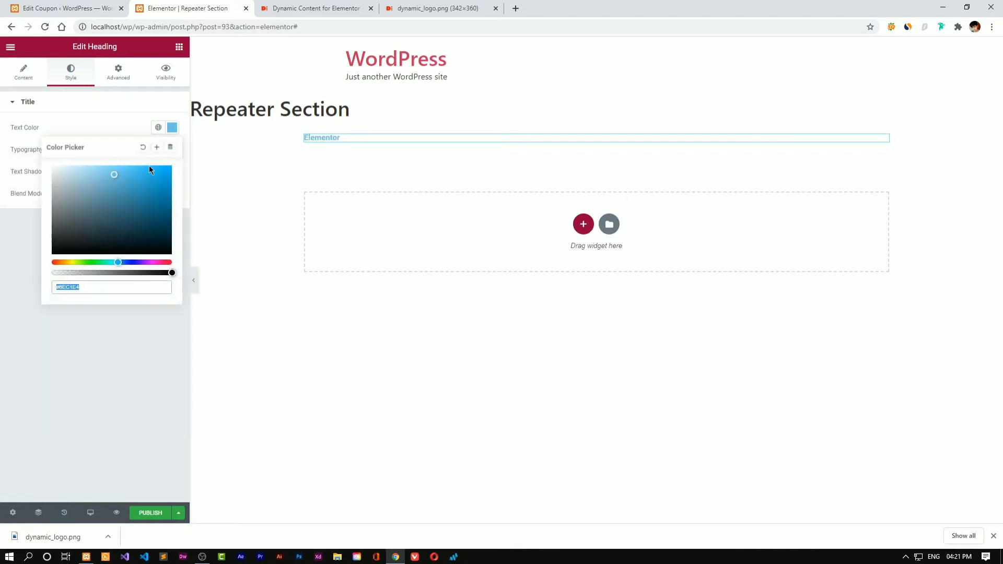
pyautogui.write('#C5C5C5')
pyautogui.click(54, 126)
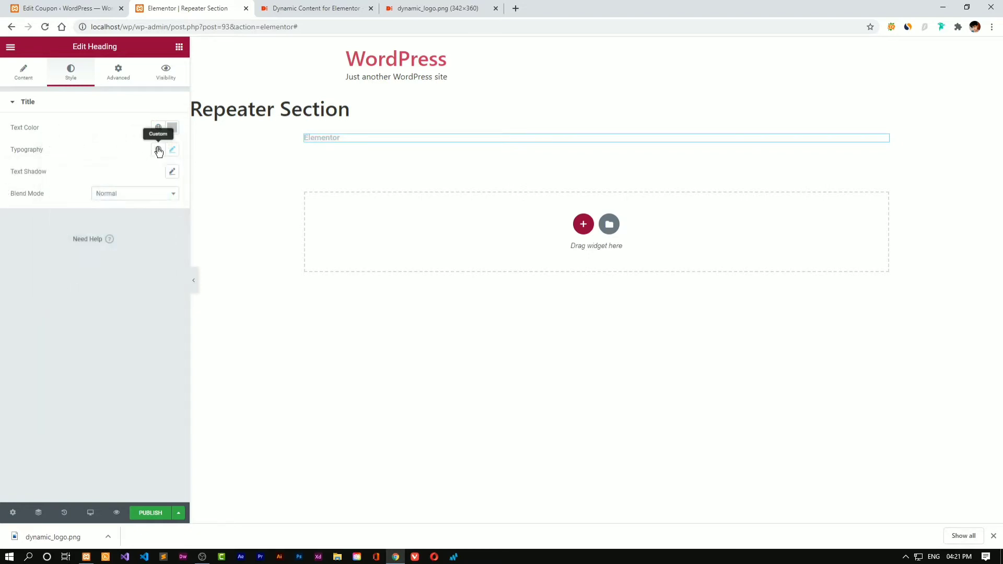
# Set the heading font weight to 400 and darken its text colour to #6E7B7E
pyautogui.click(172, 149)
pyautogui.click(128, 261)
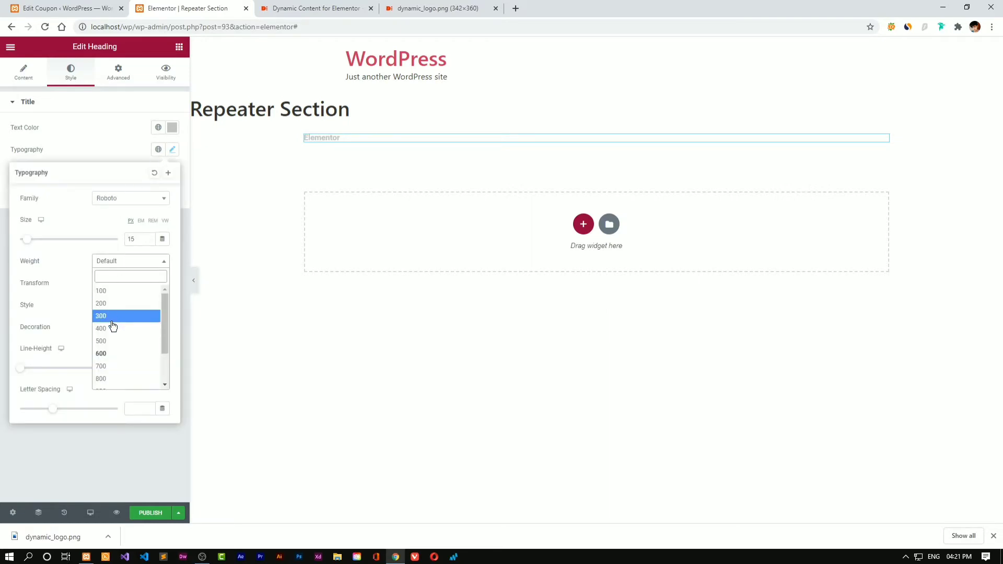
pyautogui.click(114, 328)
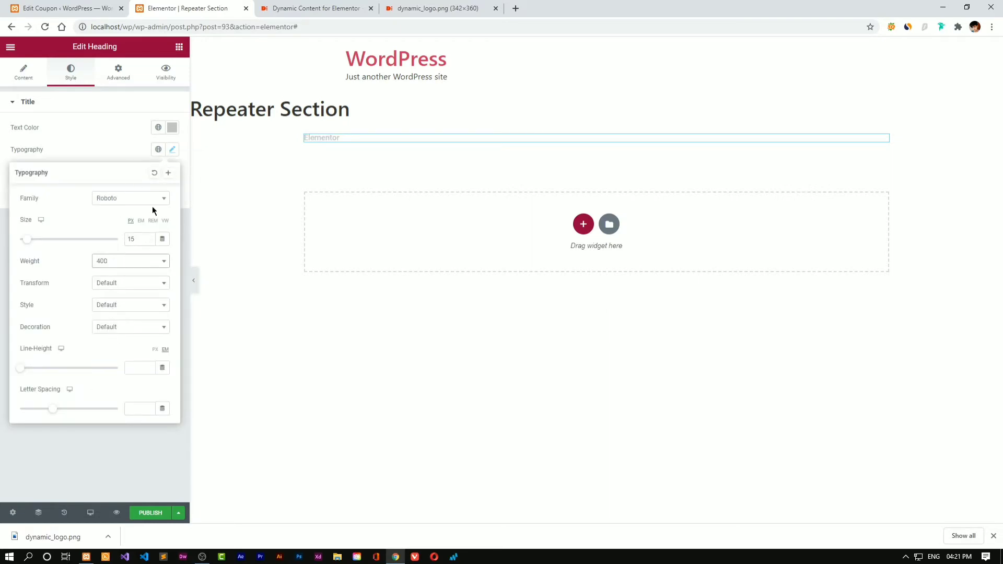
pyautogui.click(117, 152)
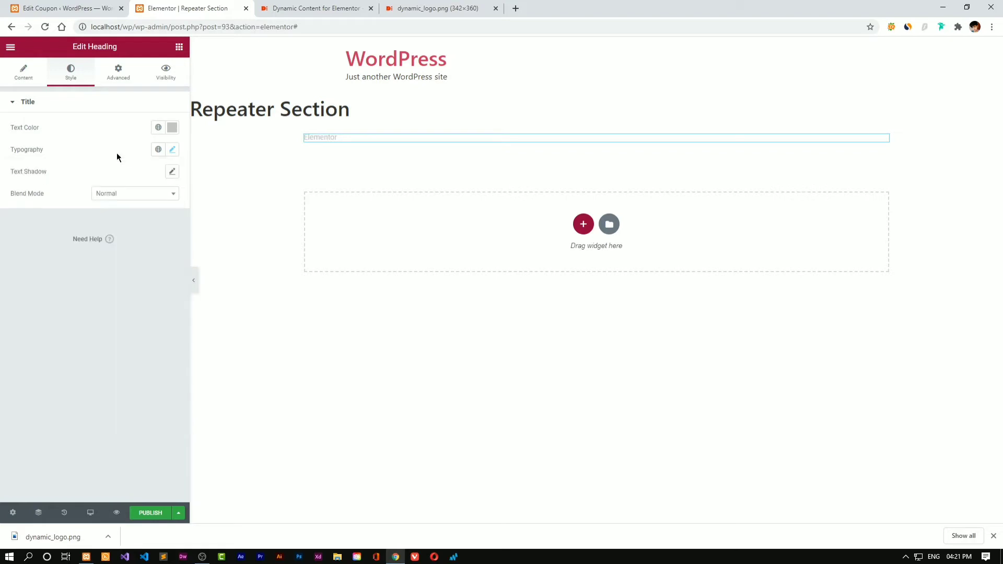
pyautogui.click(172, 150)
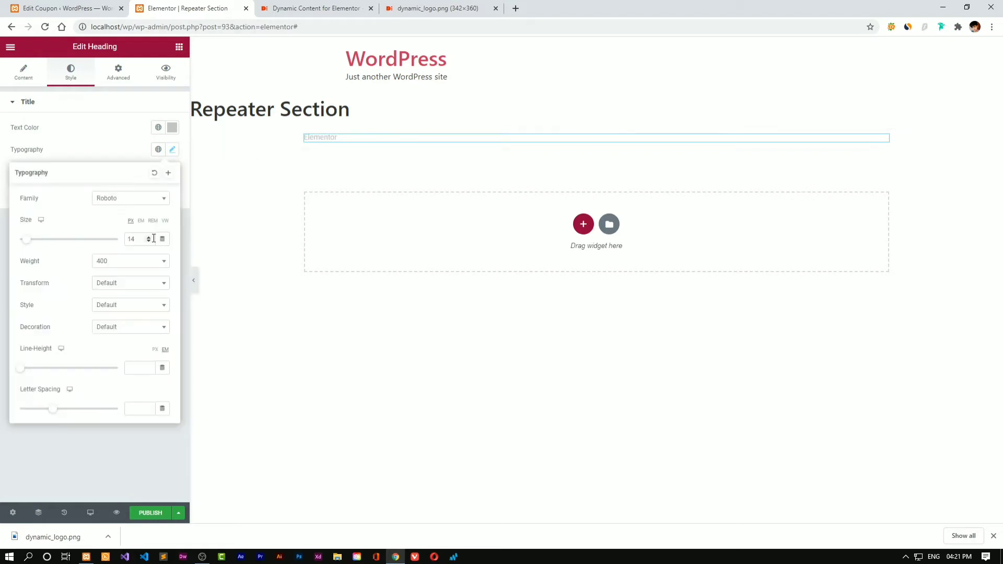
pyautogui.click(127, 145)
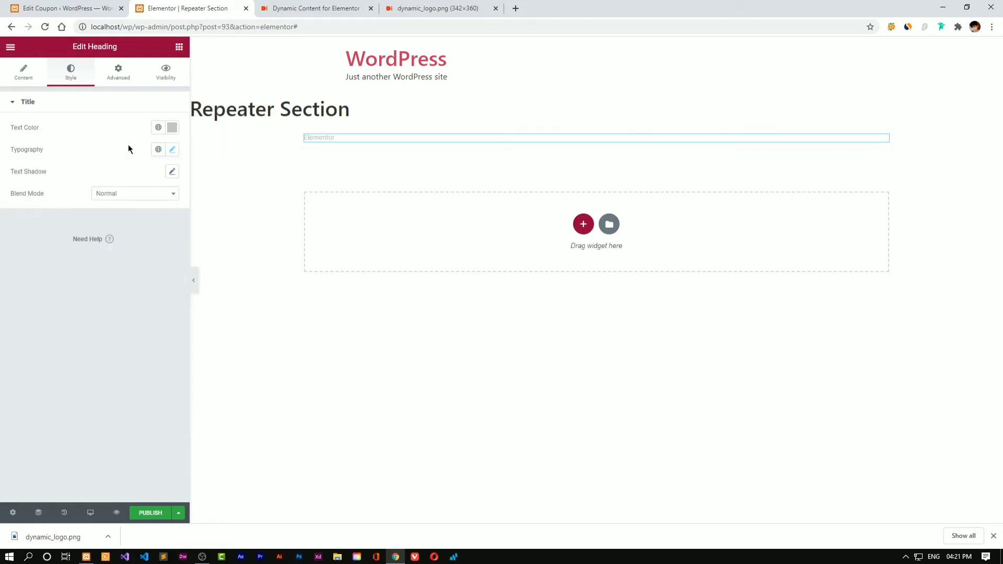
pyautogui.click(172, 127)
pyautogui.write('#939393')
pyautogui.moveTo(67, 210); pyautogui.dragTo(40, 213)
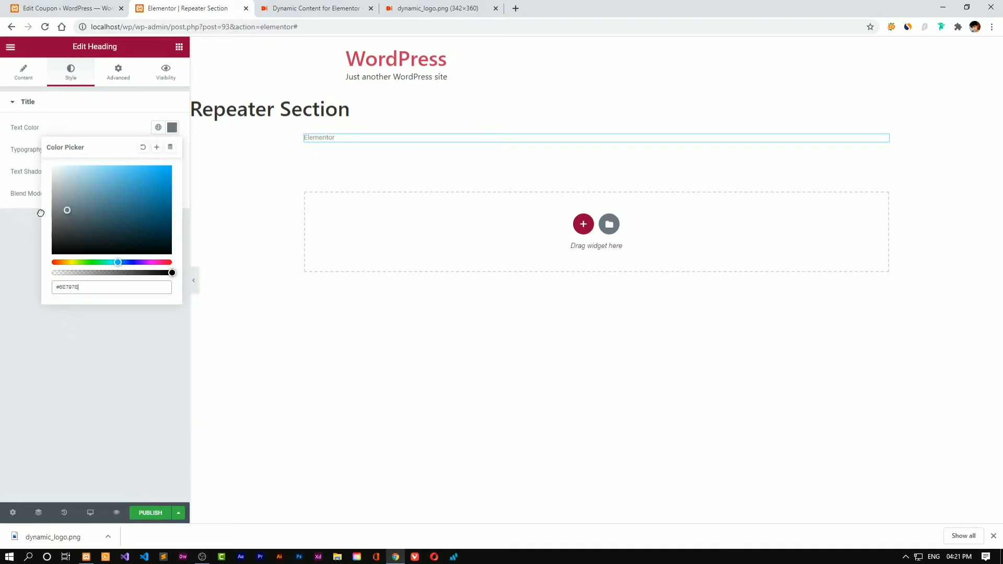
pyautogui.click(66, 325)
pyautogui.click(110, 78)
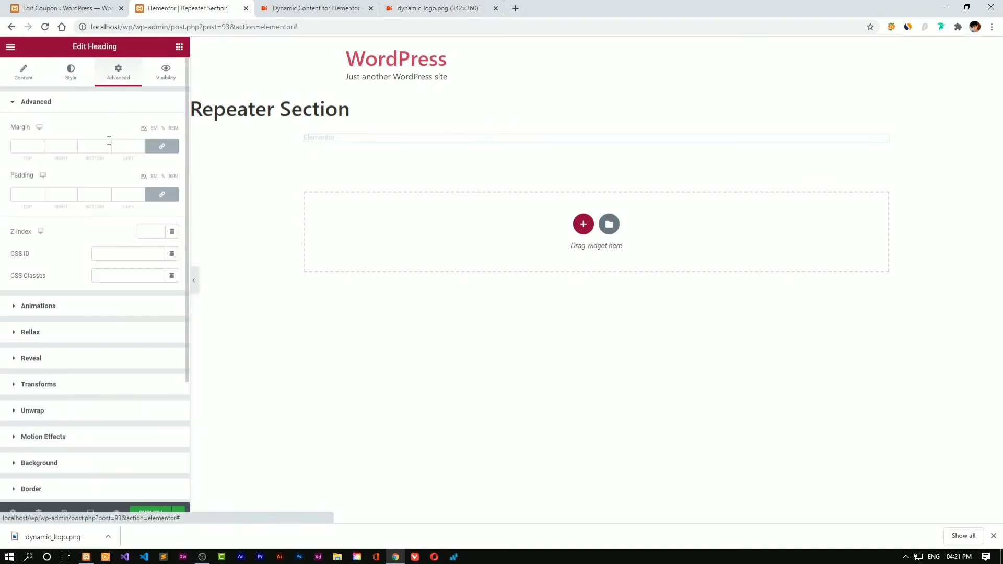
# Give the heading a classic light grey background
pyautogui.scroll(-3, 52, 370)
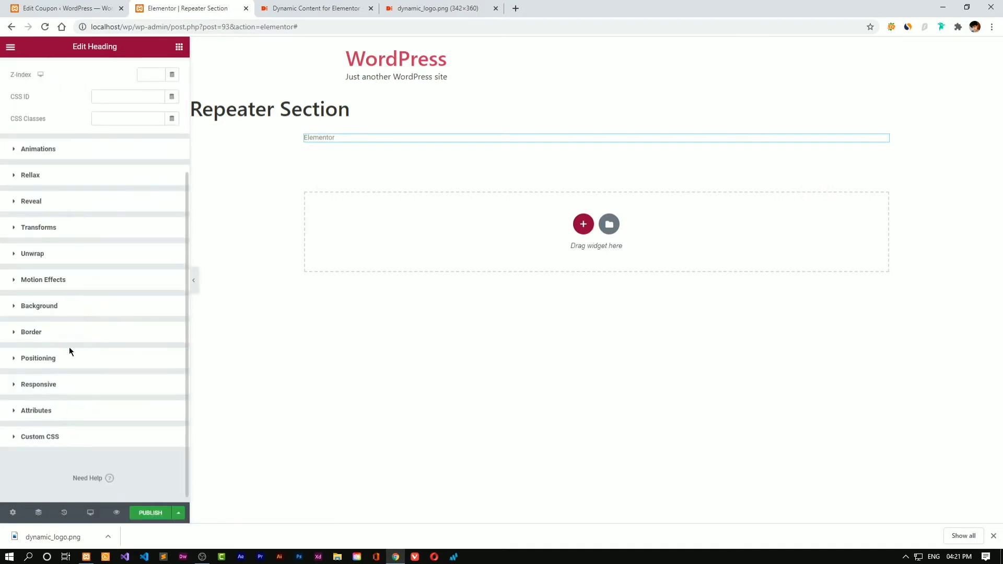
pyautogui.click(55, 310)
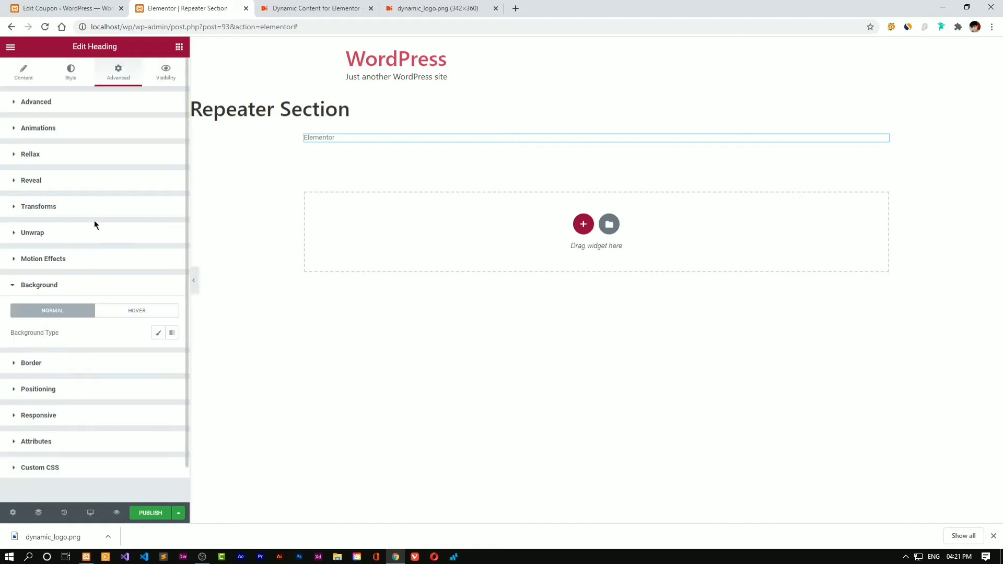
pyautogui.click(158, 336)
pyautogui.scroll(-2, 128, 266)
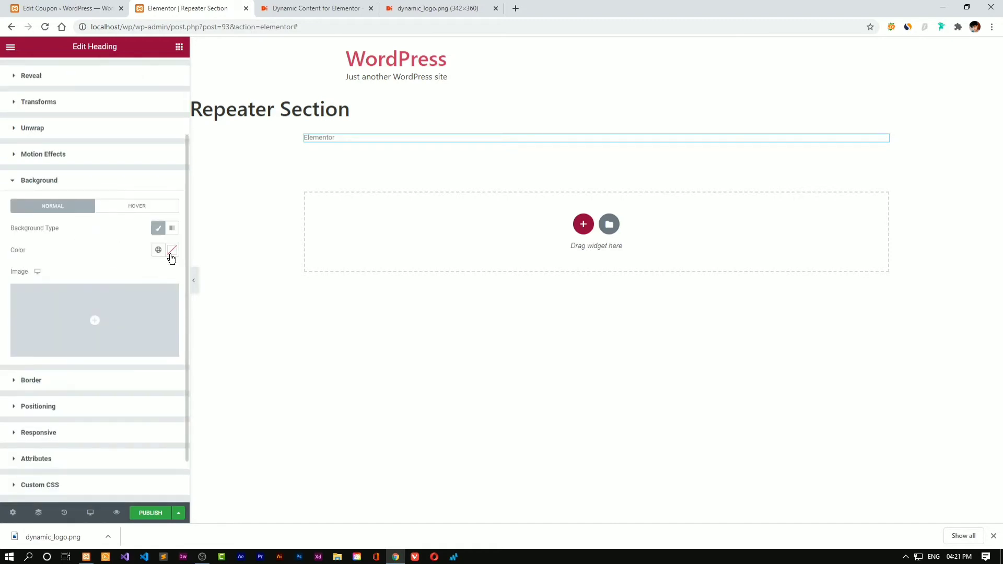
pyautogui.click(171, 251)
pyautogui.moveTo(116, 298); pyautogui.dragTo(2, 331)
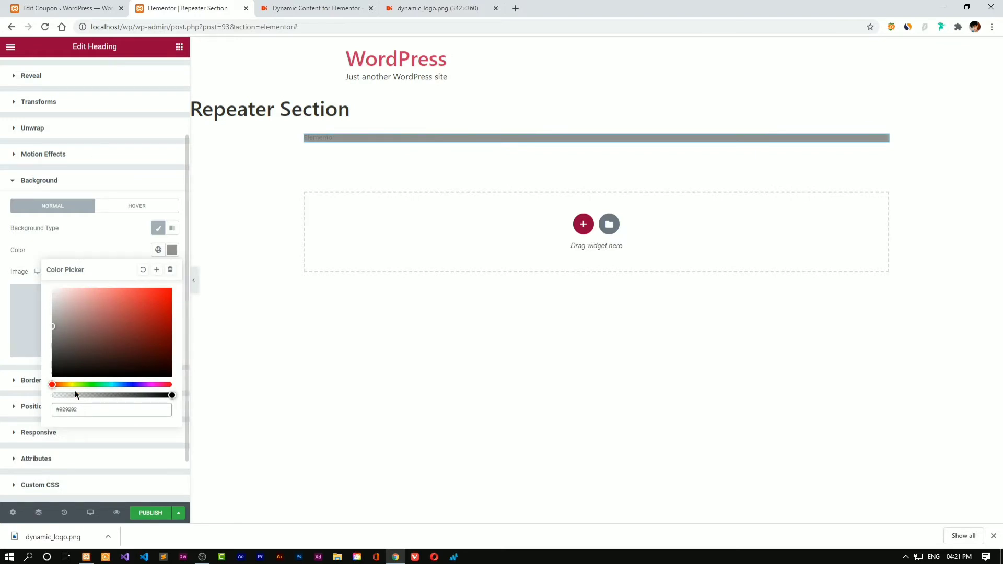
pyautogui.moveTo(107, 385); pyautogui.dragTo(77, 386)
pyautogui.moveTo(62, 313); pyautogui.dragTo(44, 295)
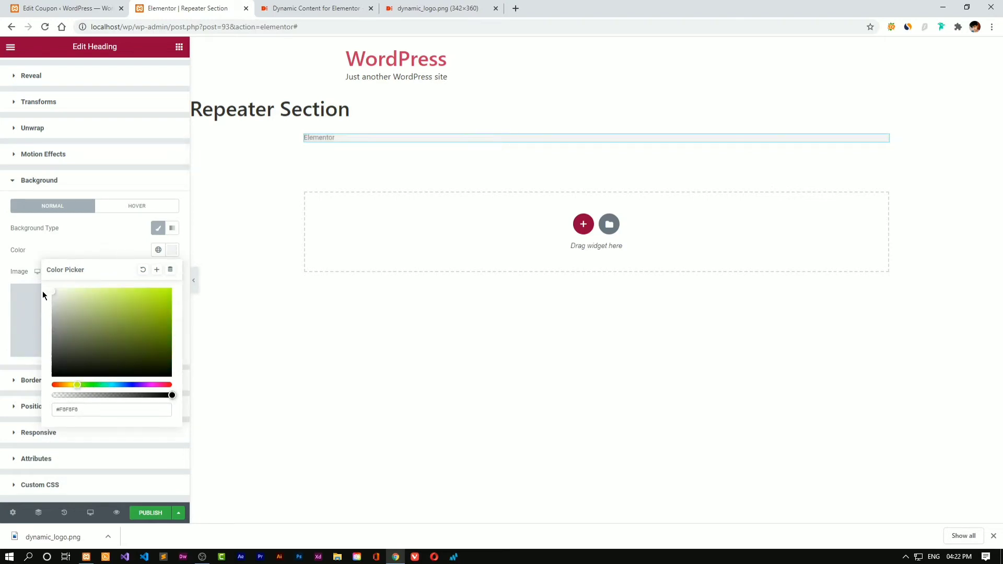
pyautogui.click(100, 241)
# Set a 4px border radius and unlinked padding of 4 top/bottom, 8 left/right
pyautogui.click(64, 385)
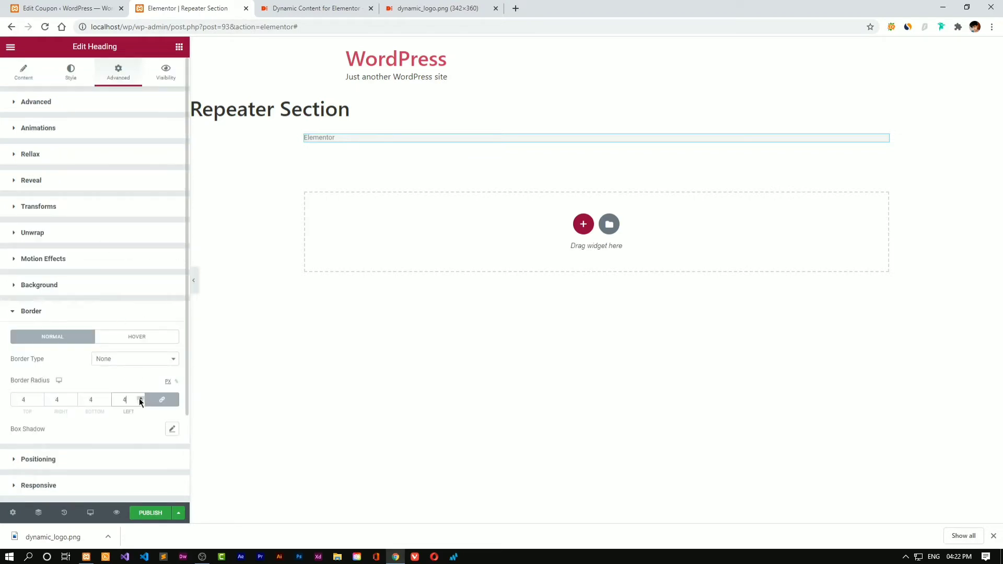
pyautogui.click(82, 98)
pyautogui.click(138, 194)
pyautogui.write('5')
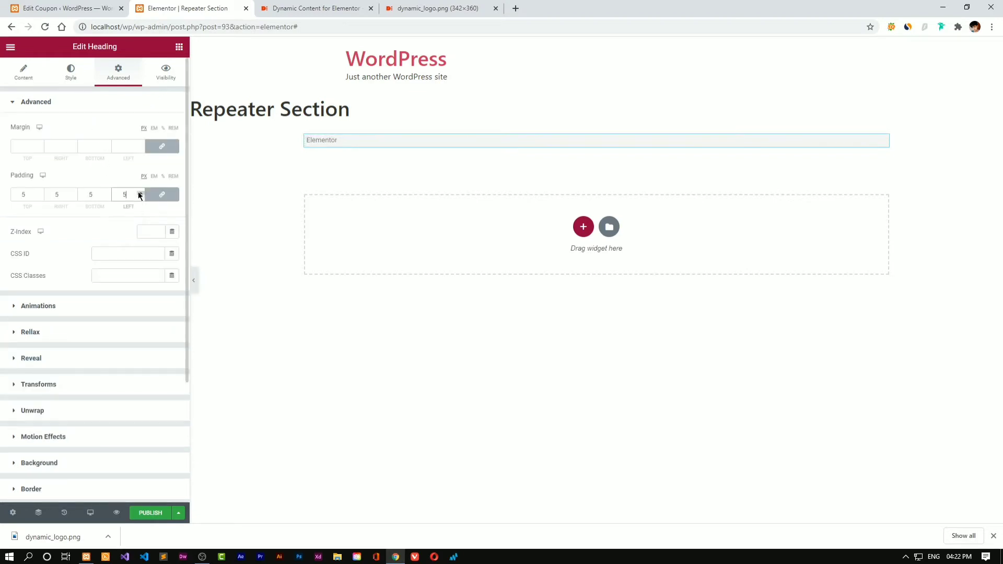
pyautogui.click(139, 197)
pyautogui.click(139, 197)
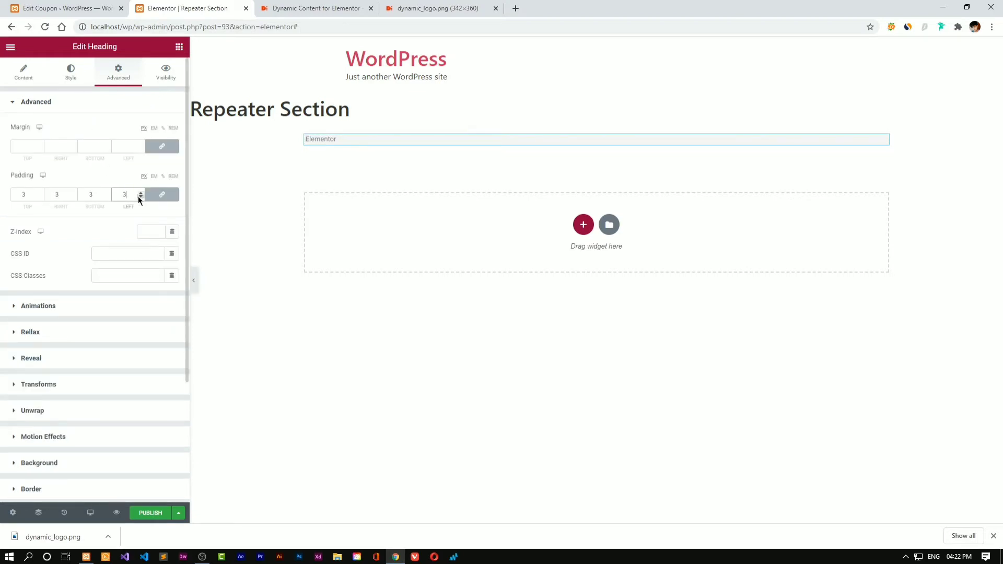
pyautogui.click(140, 193)
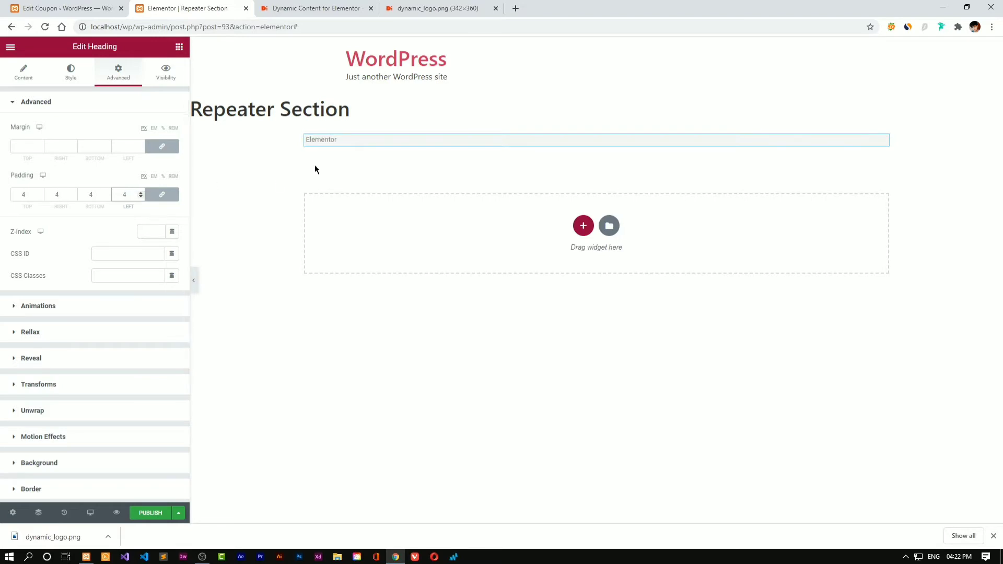
pyautogui.click(140, 193)
pyautogui.click(140, 193)
pyautogui.click(73, 193)
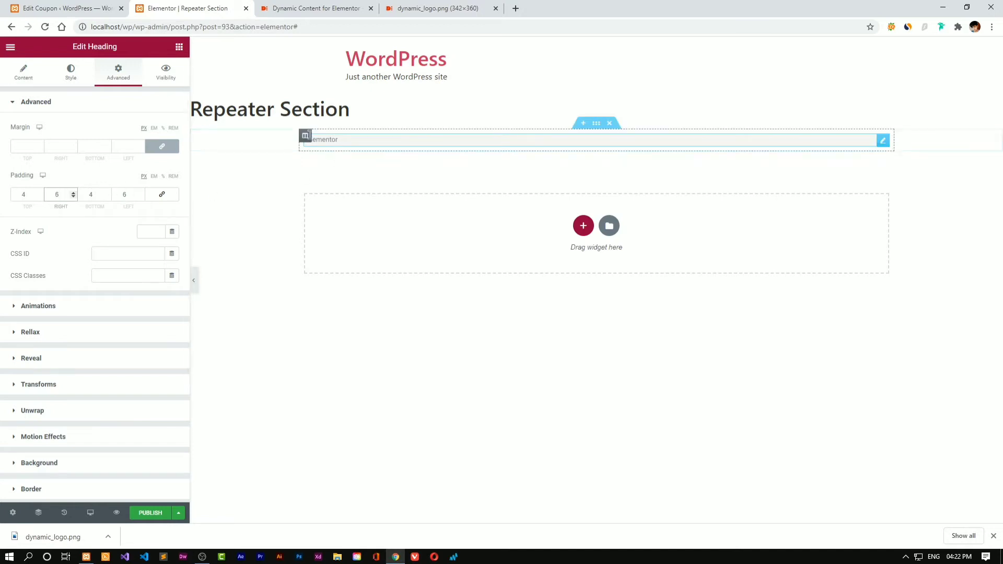
pyautogui.click(139, 192)
pyautogui.click(139, 192)
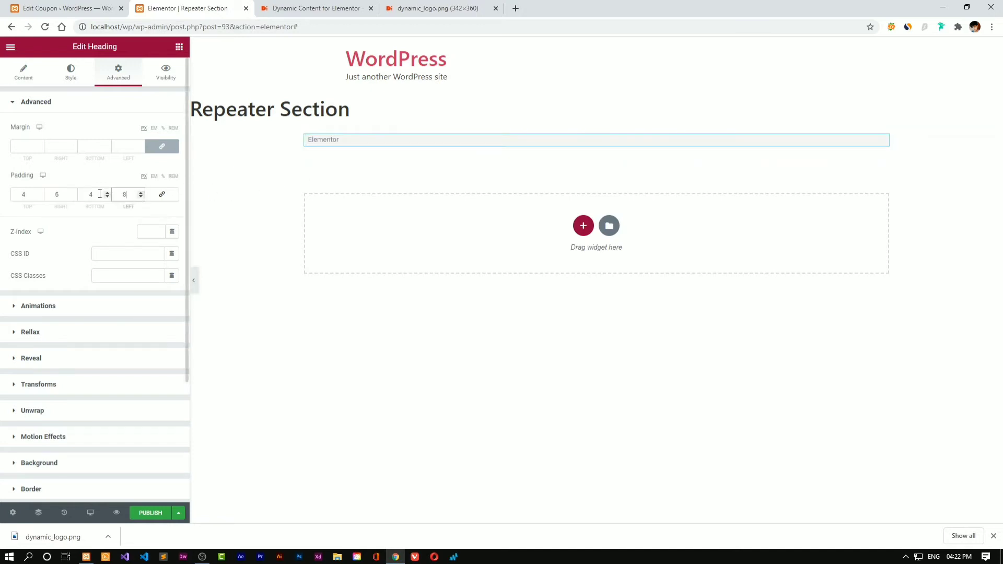
pyautogui.click(74, 193)
# Preview the styled heading and publish the Repeater Section template
pyautogui.click(197, 283)
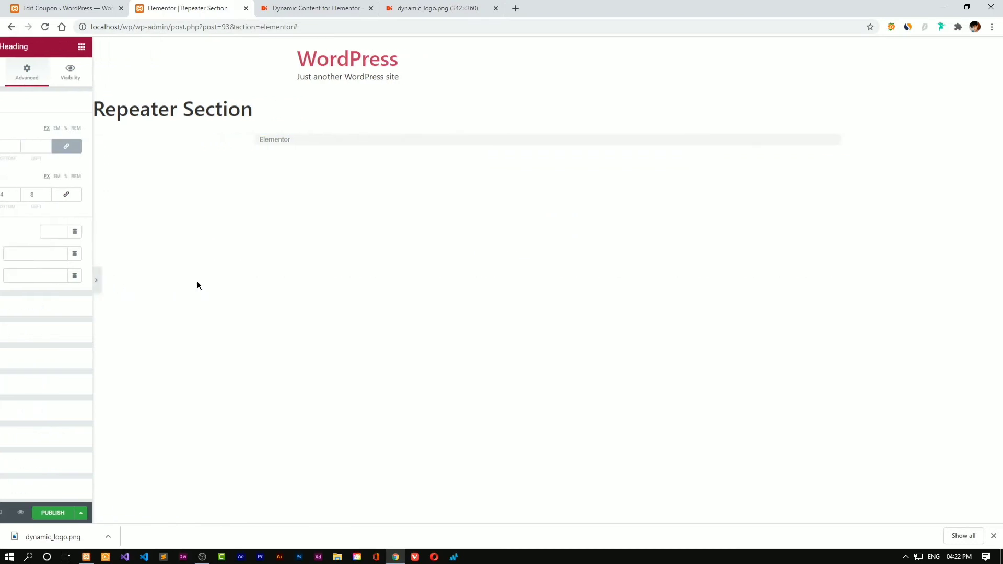
pyautogui.click(3, 283)
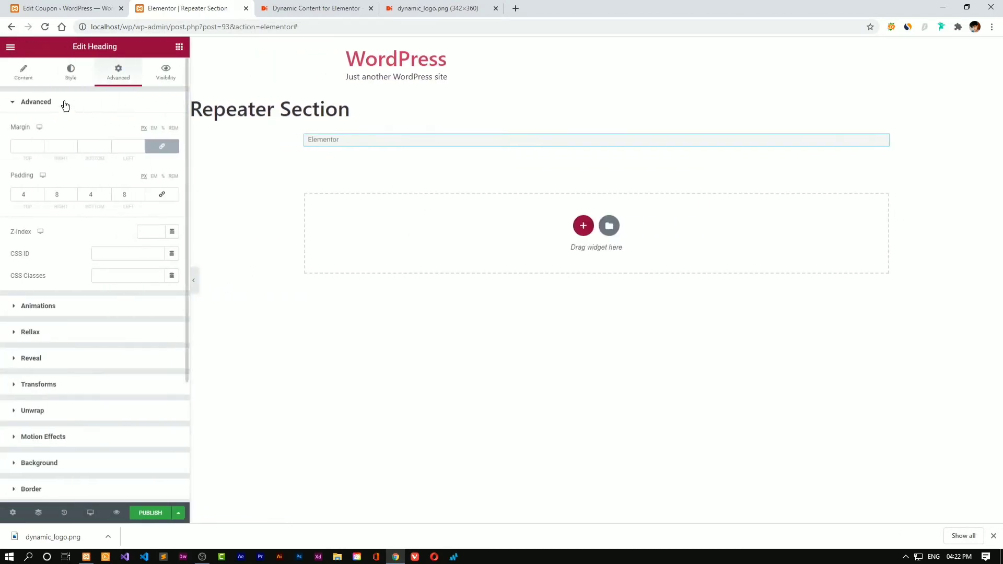
pyautogui.click(20, 77)
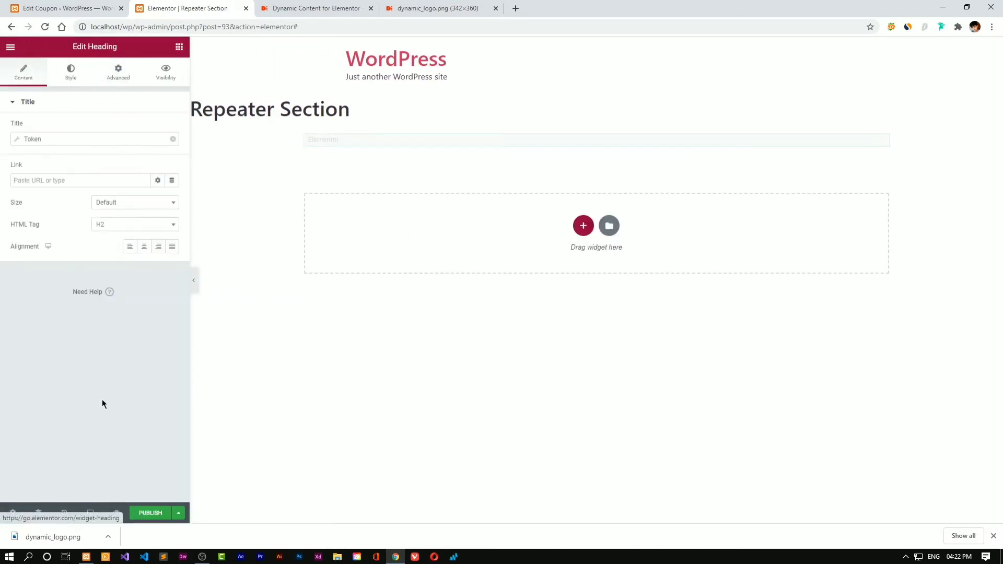
pyautogui.click(153, 513)
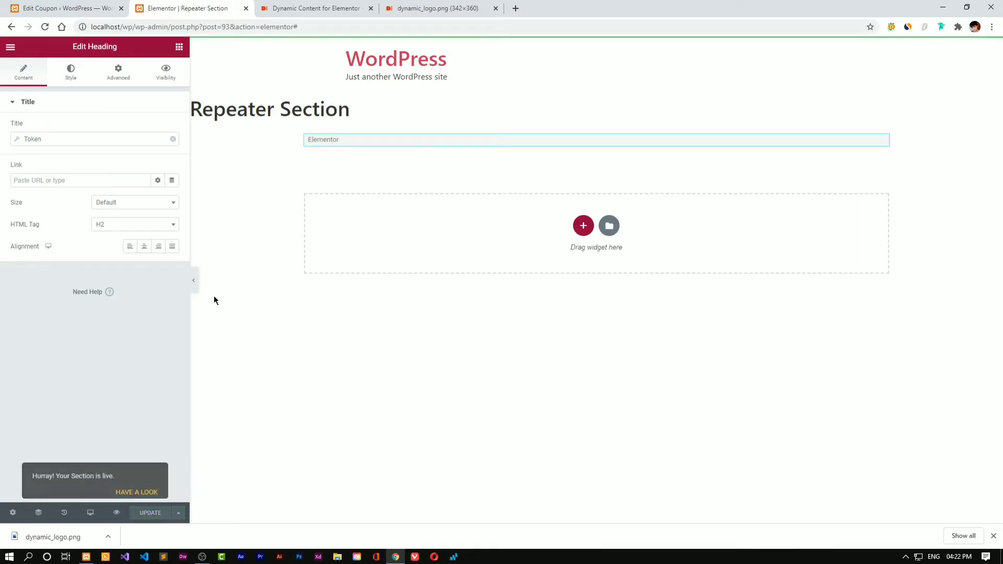
pyautogui.click(78, 7)
# Open Theme Builder in a new tab and start a new Section template
pyautogui.moveTo(45, 352)
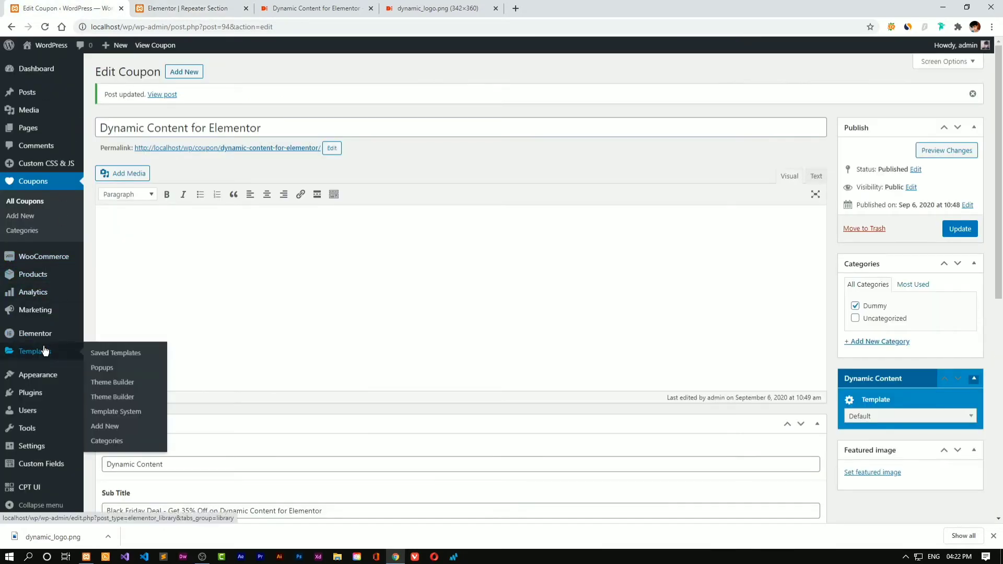
pyautogui.middleClick(111, 383)
pyautogui.click(183, 4)
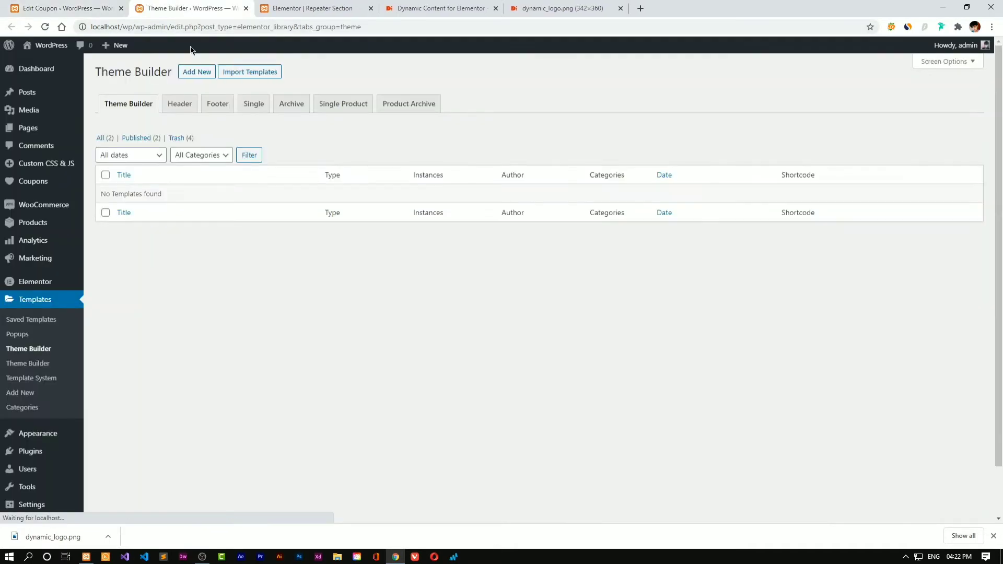
pyautogui.click(195, 72)
pyautogui.click(521, 275)
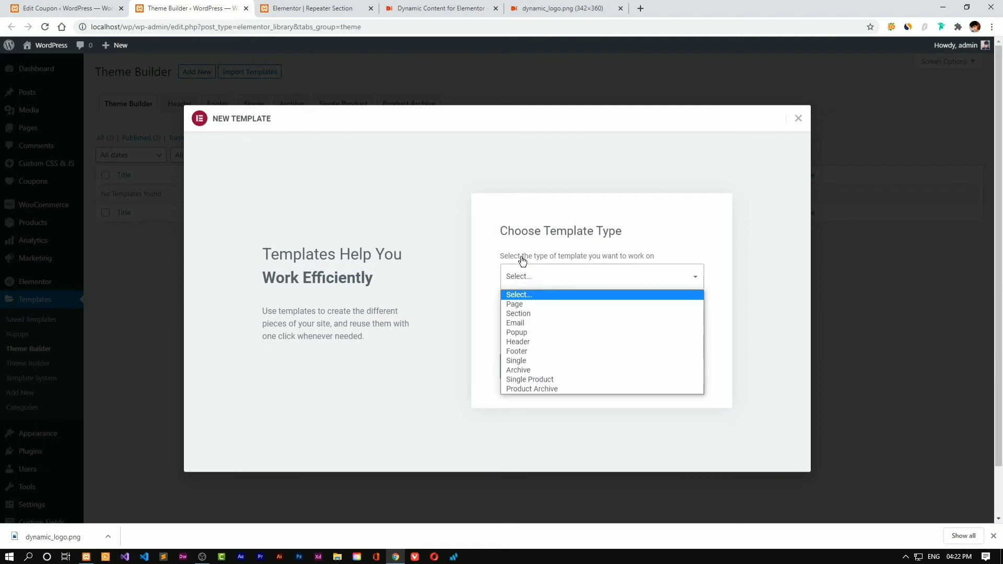
pyautogui.click(525, 311)
# Name the template 'Coupon Loops' and create it
pyautogui.click(539, 321)
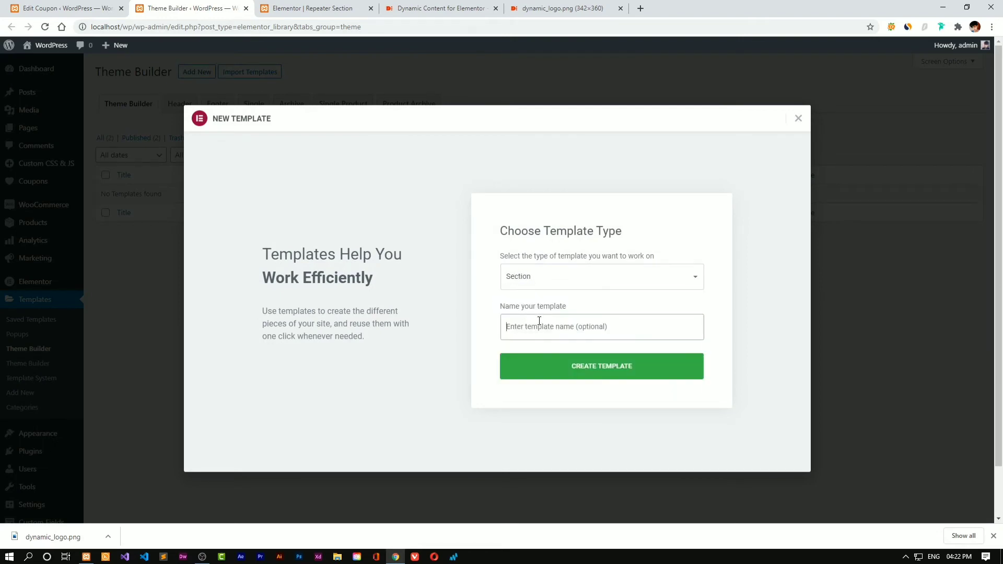
pyautogui.write('Loop')
pyautogui.press('Home')
pyautogui.write('Coup')
pyautogui.press('BackSpace')
pyautogui.write('on')
pyautogui.click(549, 372)
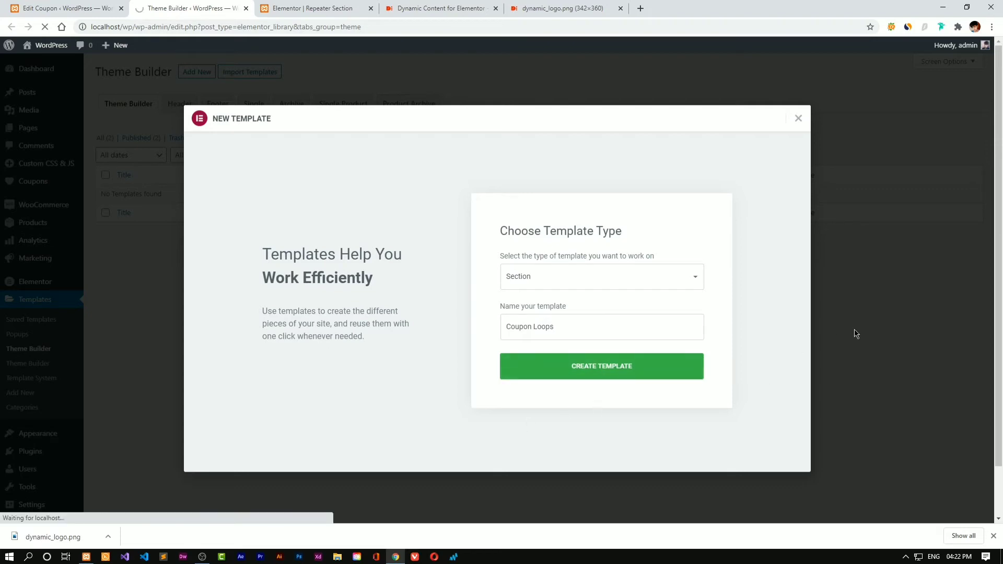
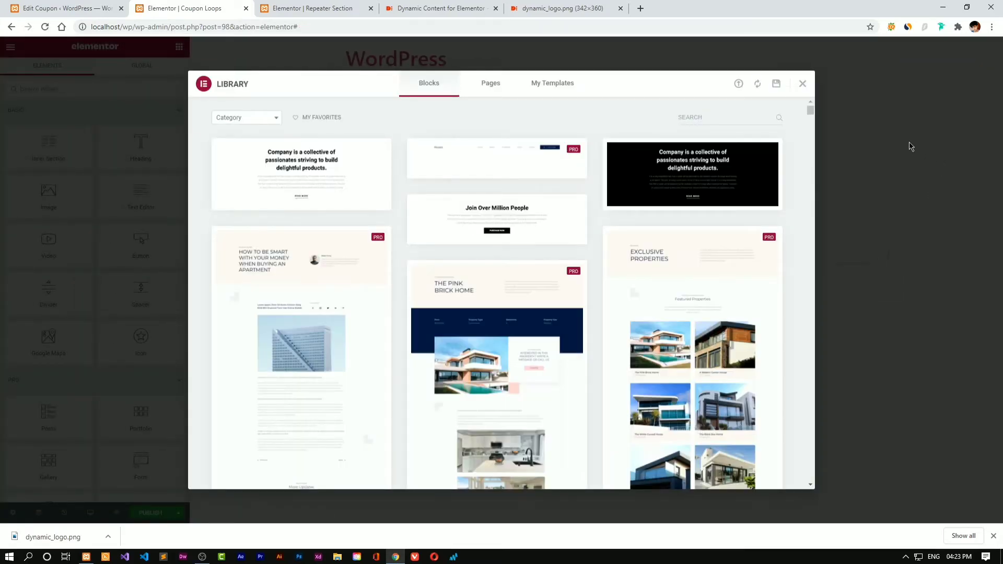
# Close the template library and look over the page's preview settings
pyautogui.click(804, 84)
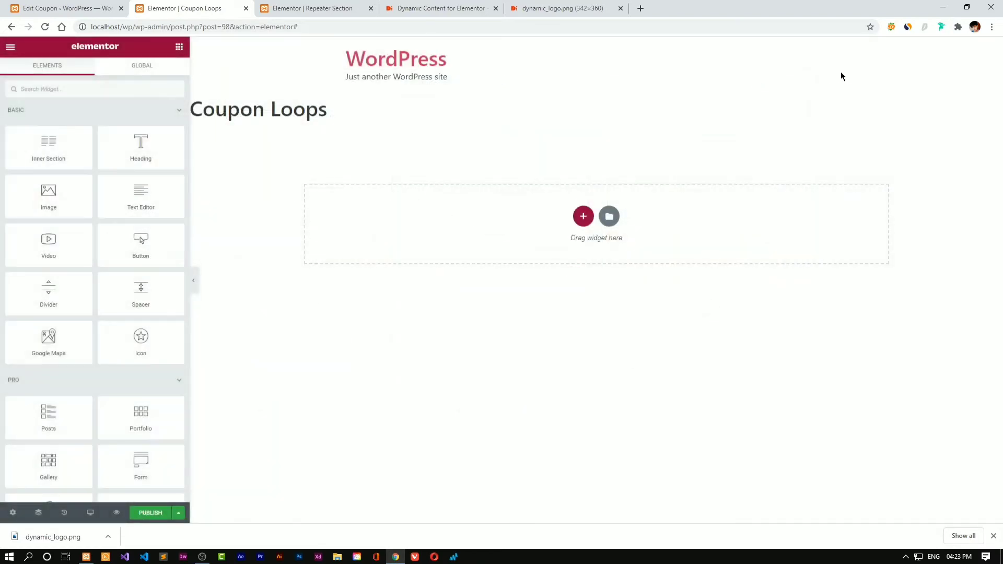
pyautogui.click(13, 513)
pyautogui.click(109, 219)
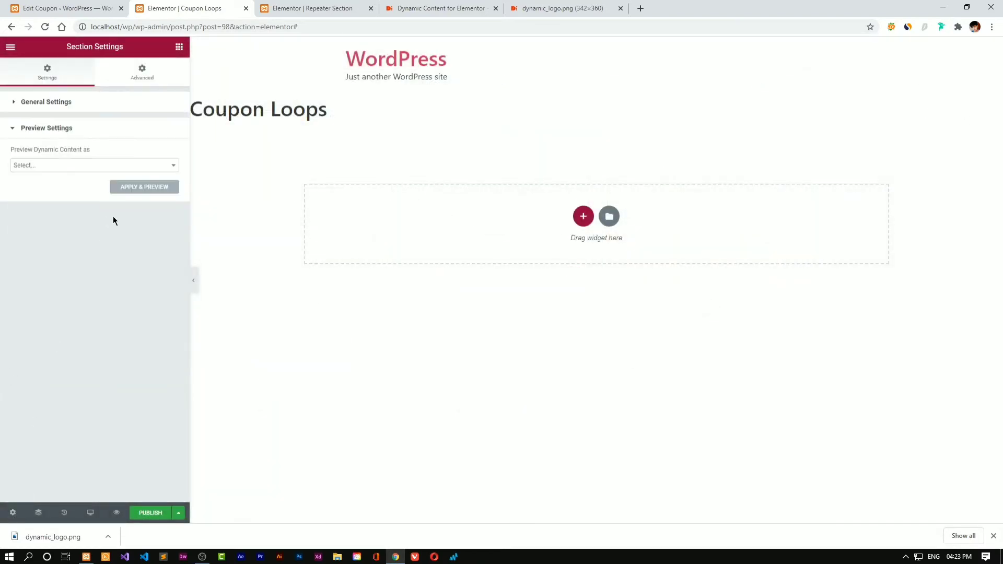
pyautogui.click(77, 104)
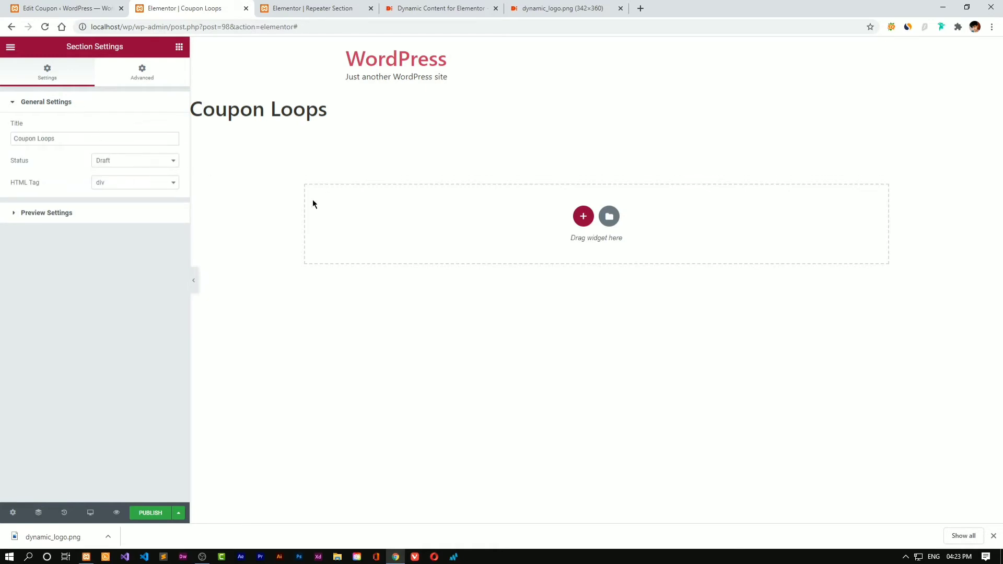
pyautogui.click(129, 221)
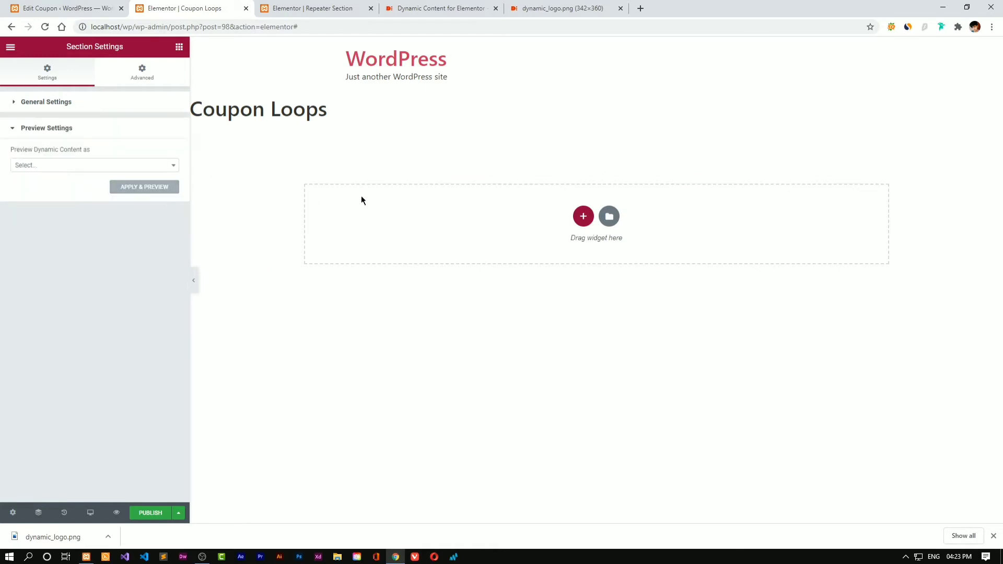
# Add a single-column section and drop a Heading widget into it
pyautogui.click(583, 215)
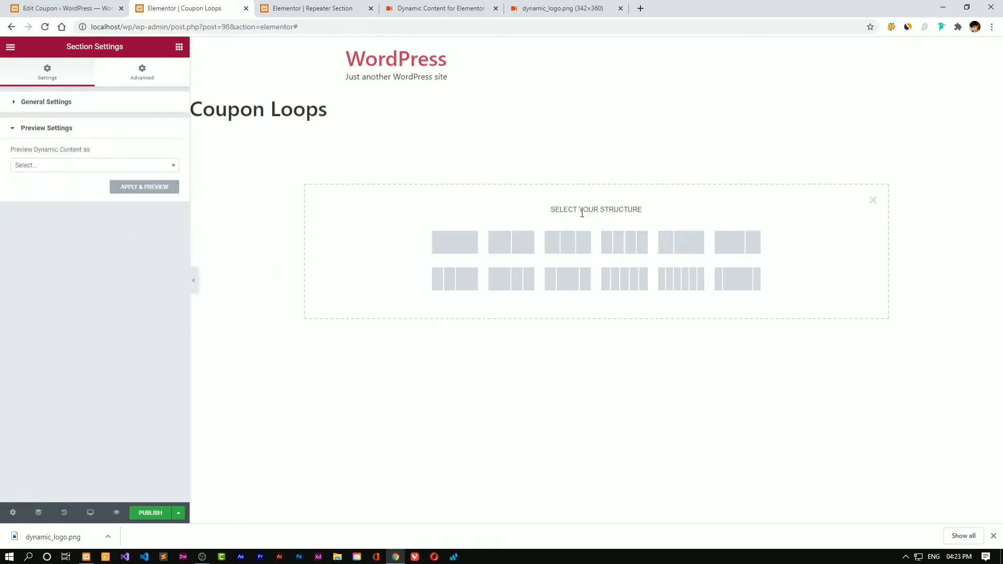
pyautogui.click(442, 240)
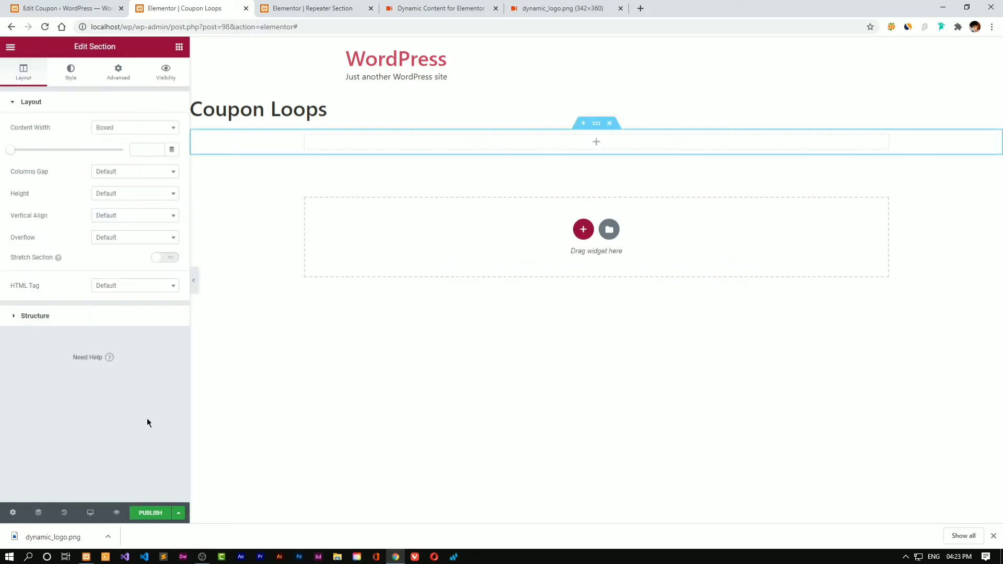
pyautogui.click(179, 47)
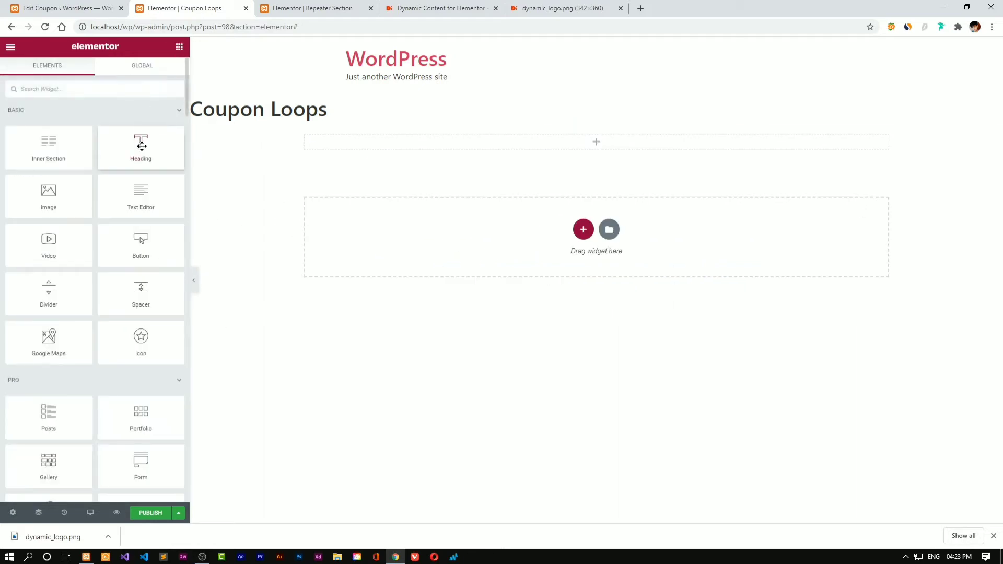
pyautogui.moveTo(142, 146); pyautogui.dragTo(339, 137)
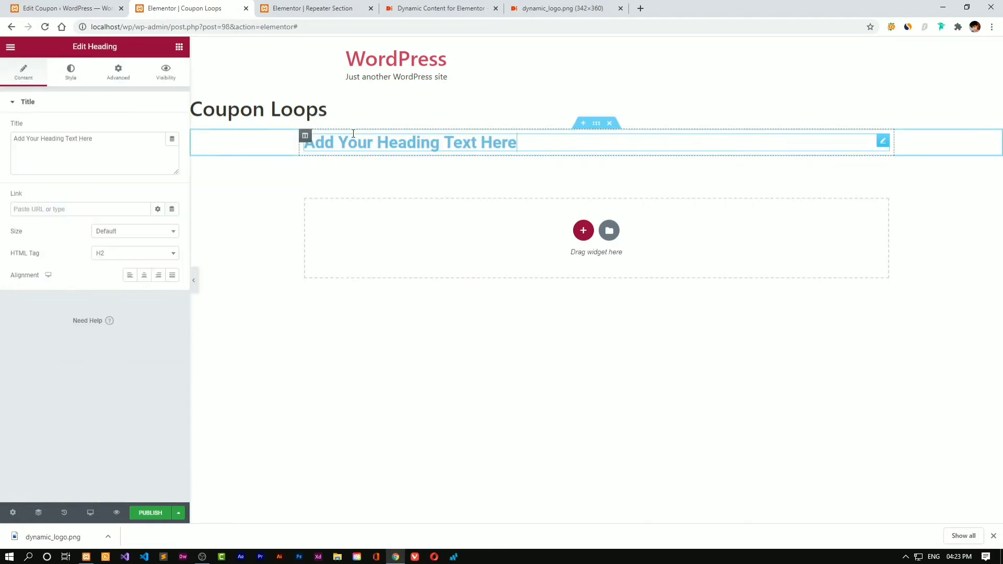
# Bind the heading's title to the ACF Field dynamic tag with key Title
pyautogui.click(176, 138)
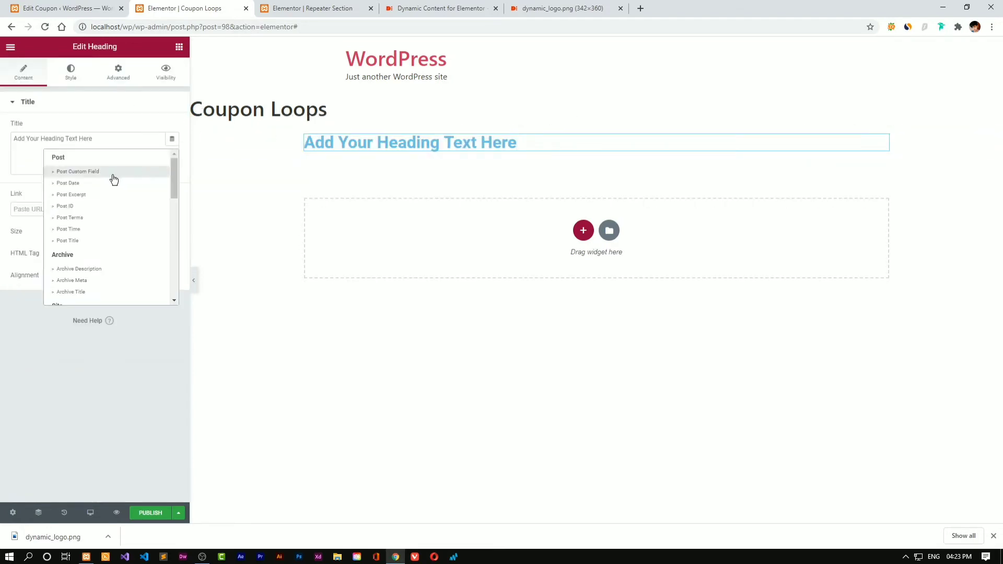
pyautogui.scroll(-3, 112, 178)
pyautogui.scroll(-3, 96, 273)
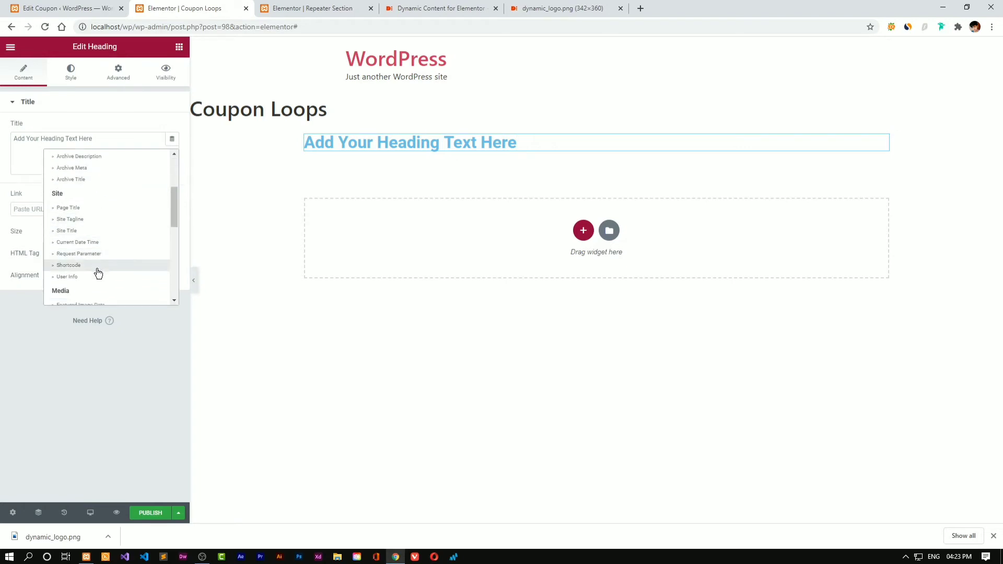
pyautogui.scroll(-2, 82, 214)
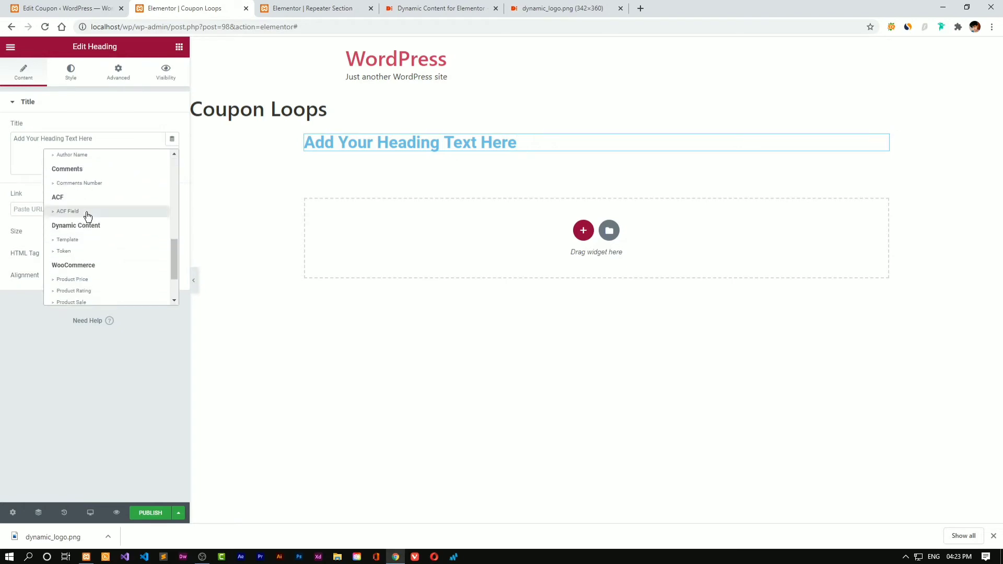
pyautogui.click(88, 212)
pyautogui.click(71, 145)
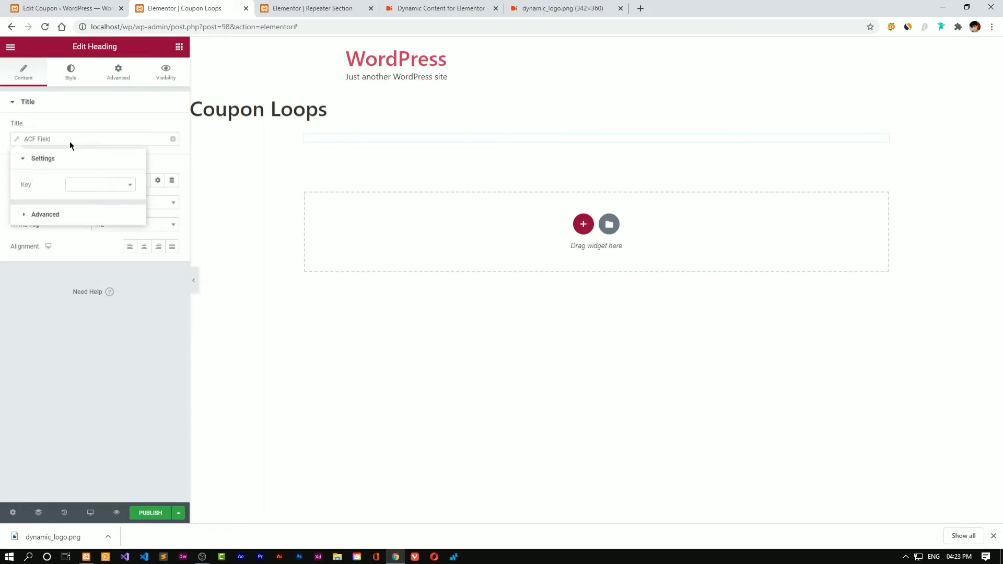
pyautogui.click(86, 184)
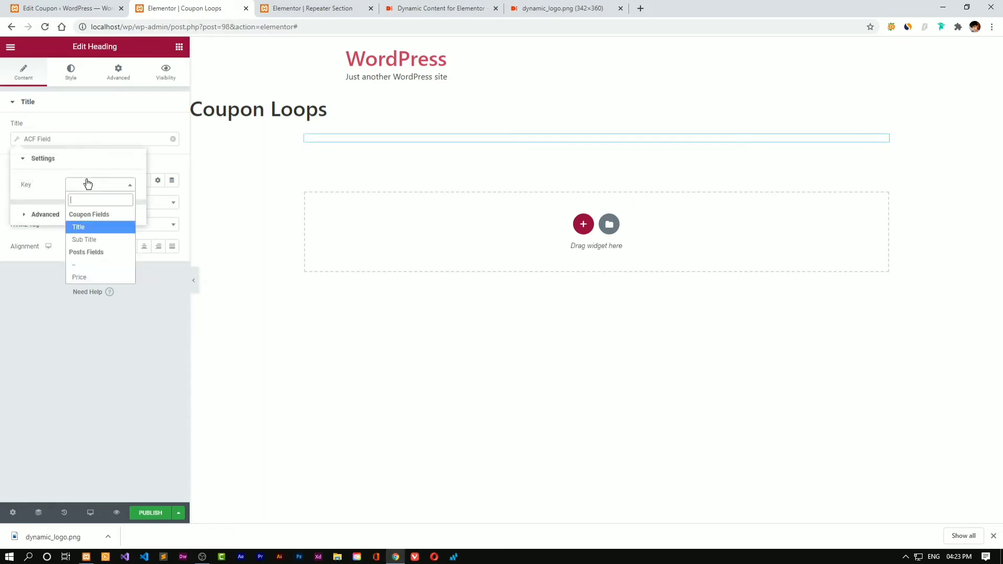
pyautogui.click(96, 228)
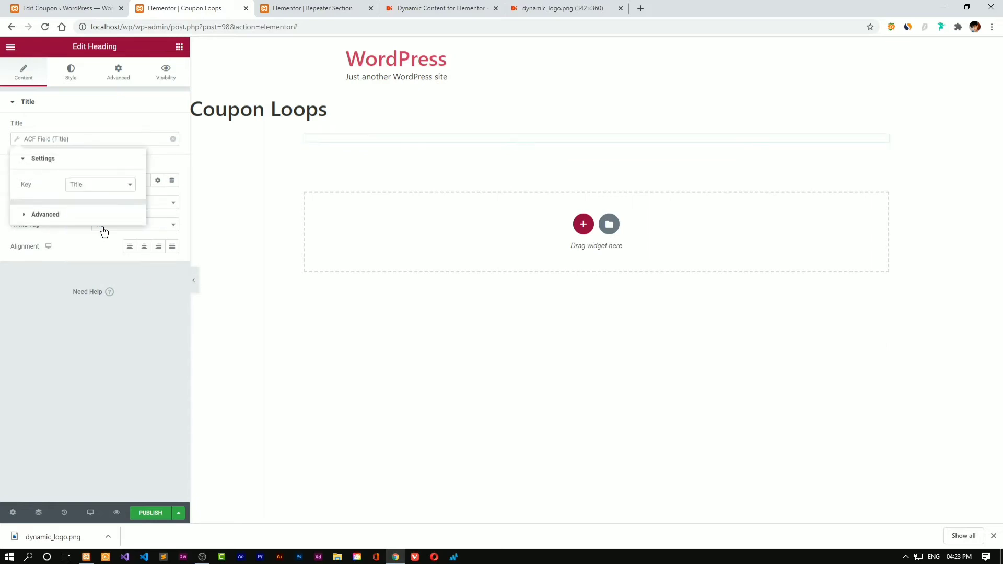
pyautogui.click(138, 340)
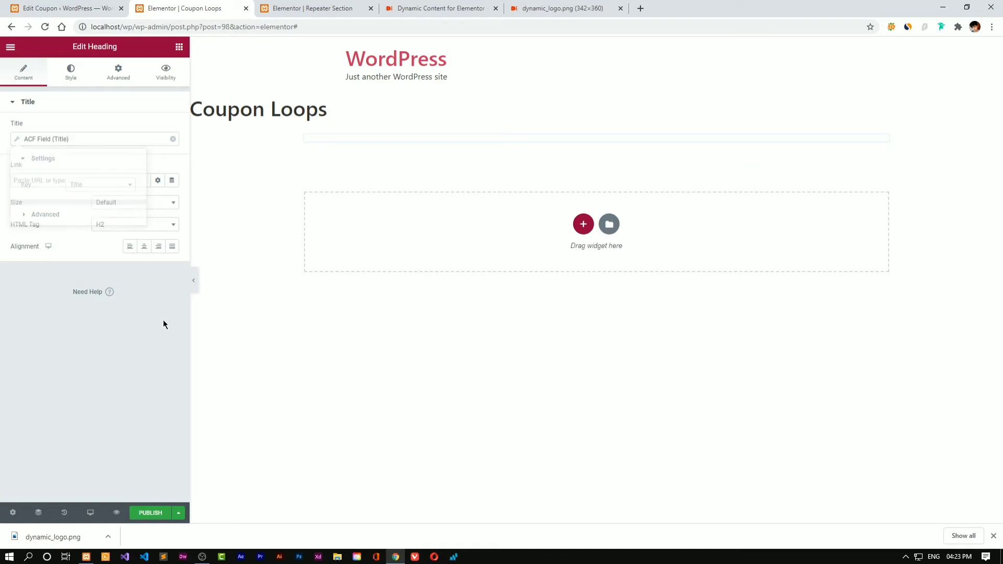
pyautogui.click(13, 513)
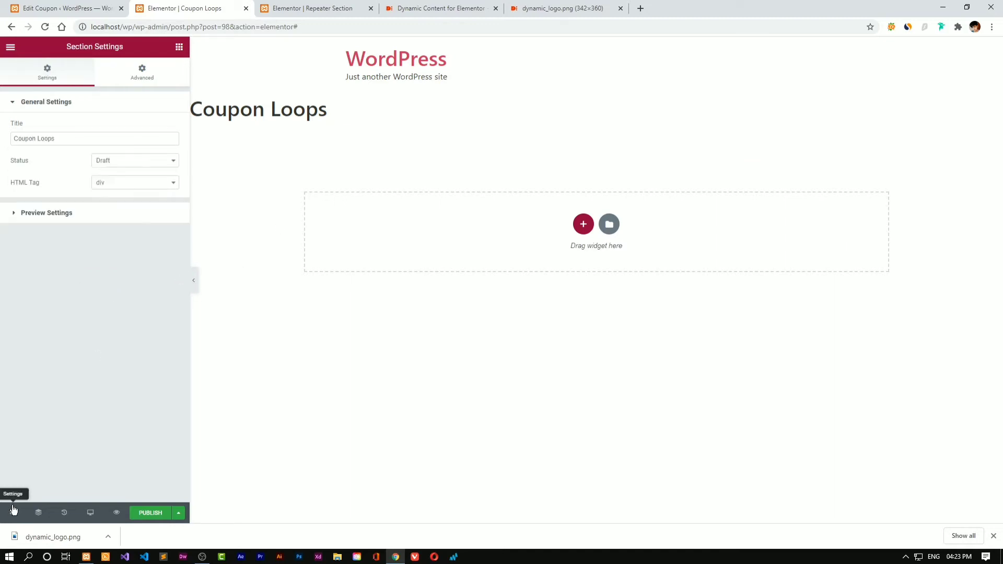
# Set the preview content to the Coupon 'Dynamic Content for Elementor'
pyautogui.click(71, 217)
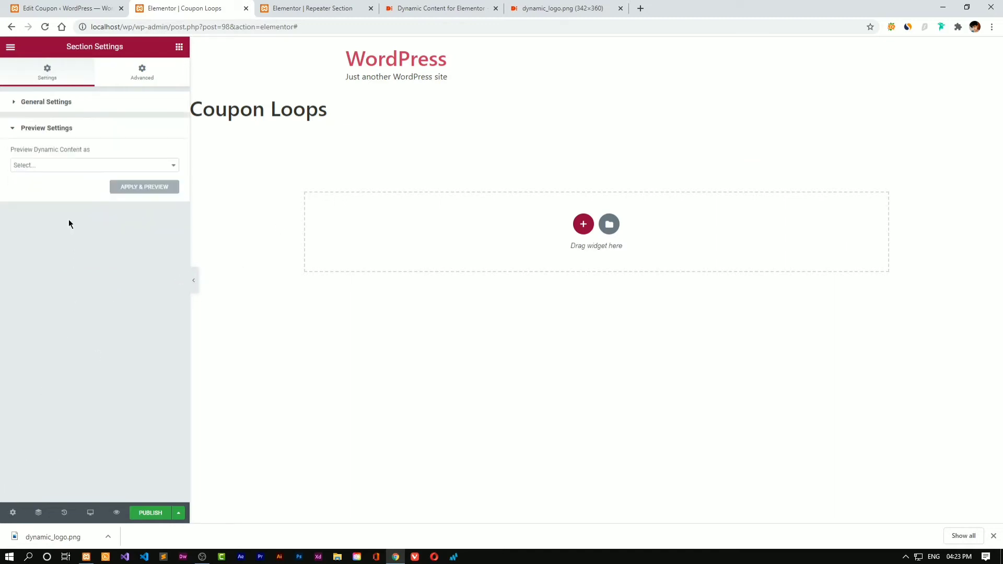
pyautogui.click(86, 166)
pyautogui.scroll(-3, 73, 208)
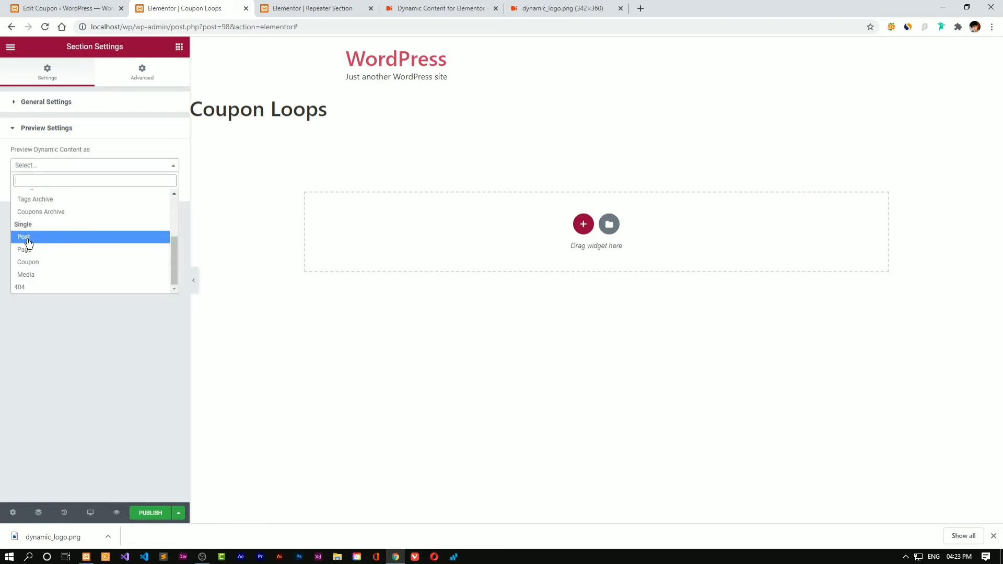
pyautogui.click(31, 263)
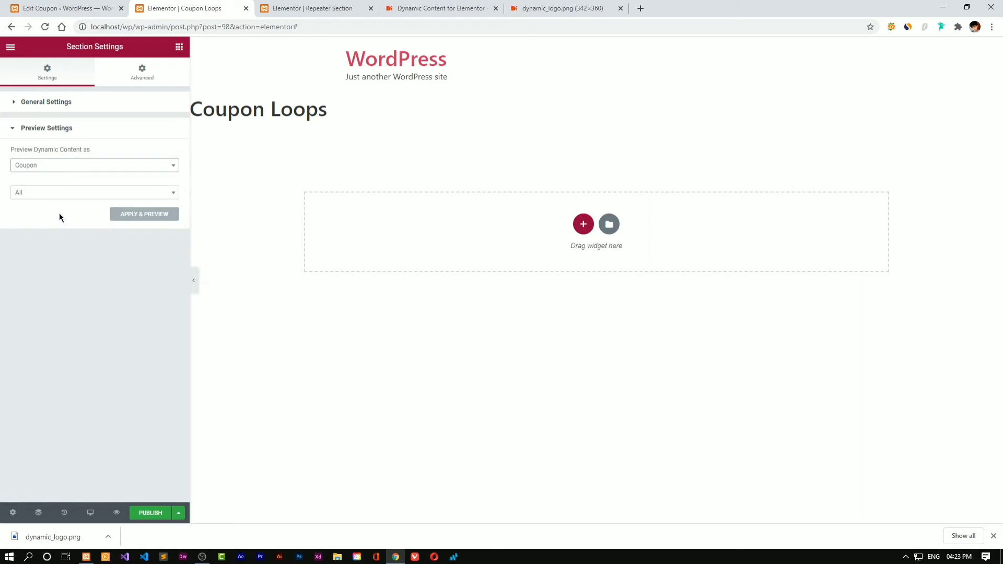
pyautogui.click(68, 197)
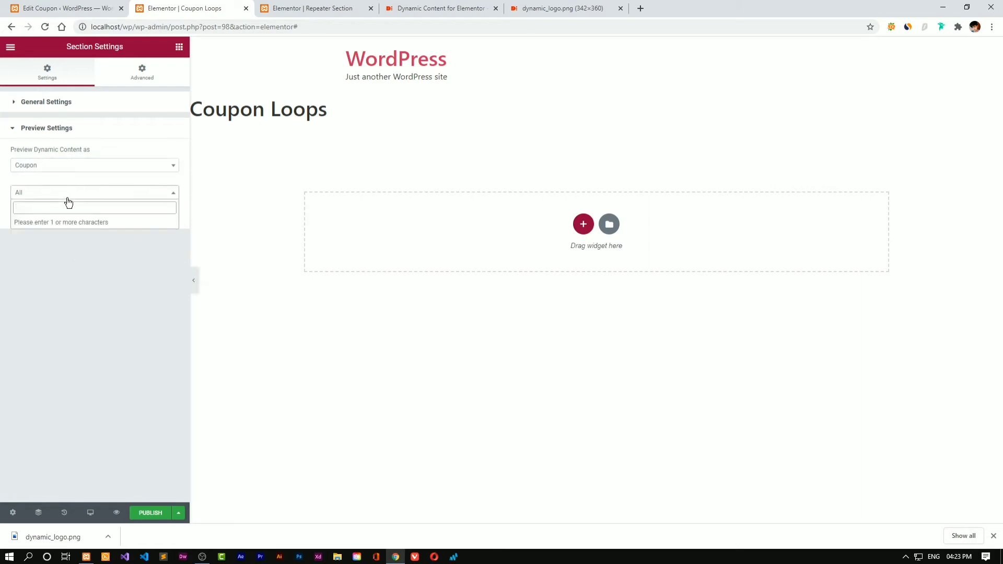
pyautogui.write('E')
pyautogui.click(72, 222)
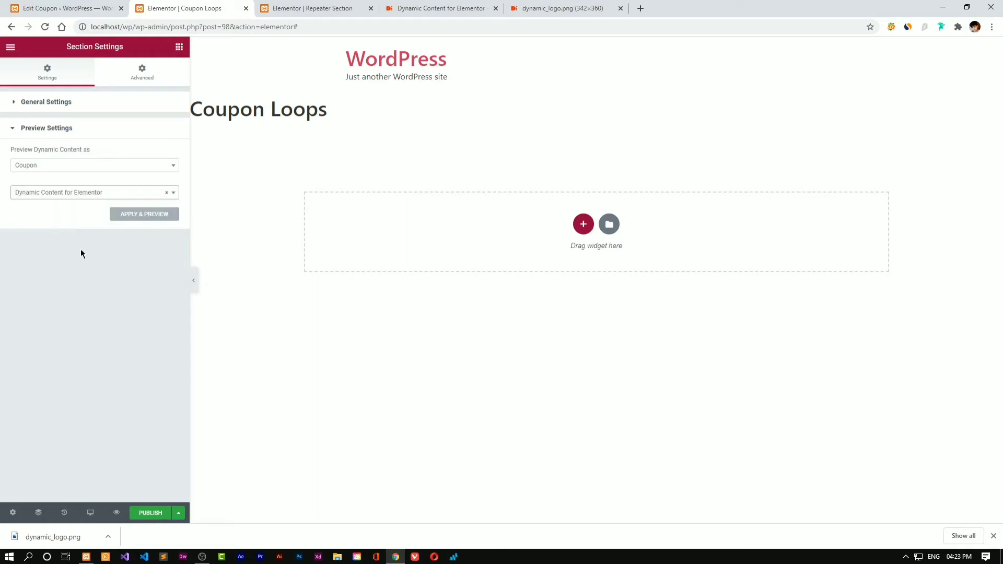
# Apply the coupon preview so the heading displays 'Dynamic Content'
pyautogui.click(202, 288)
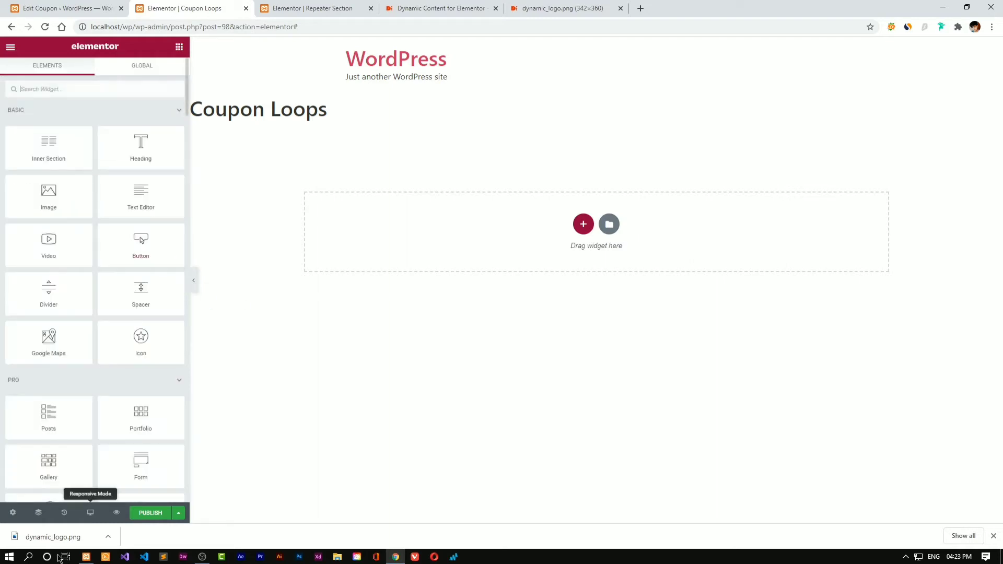
pyautogui.click(12, 513)
pyautogui.click(76, 220)
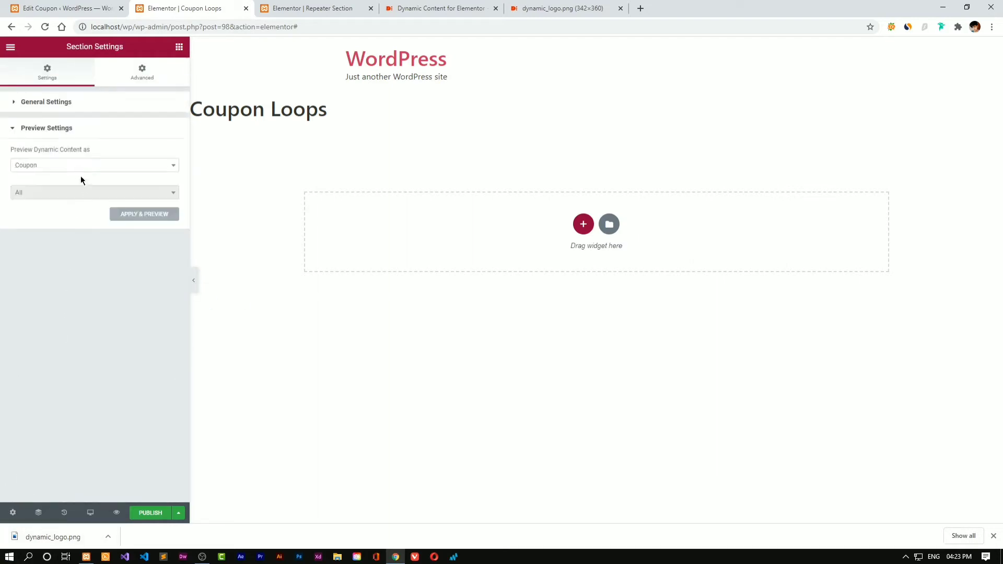
pyautogui.click(144, 216)
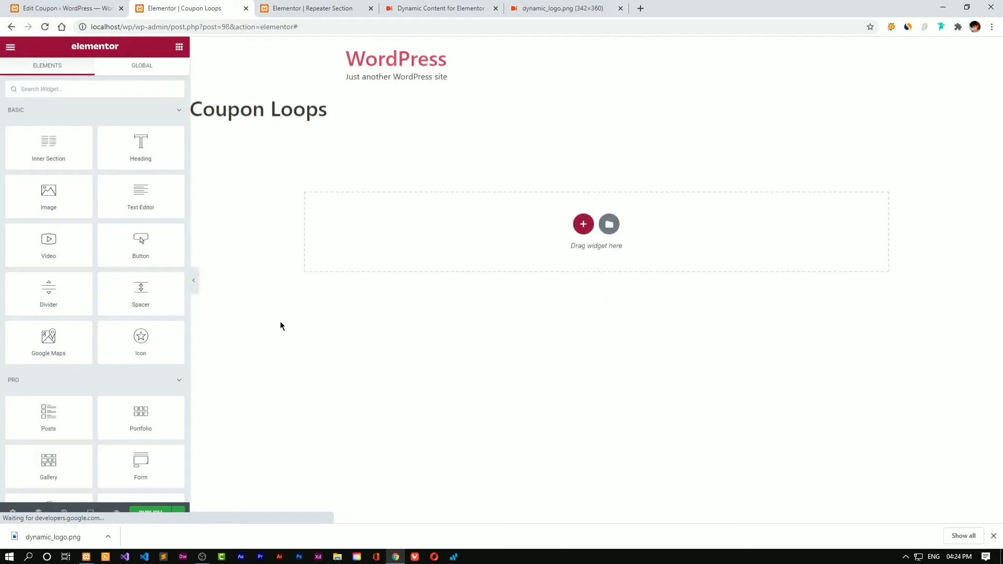
# Check the heading's ACF key, trying Sub Title before keeping Title
pyautogui.click(362, 140)
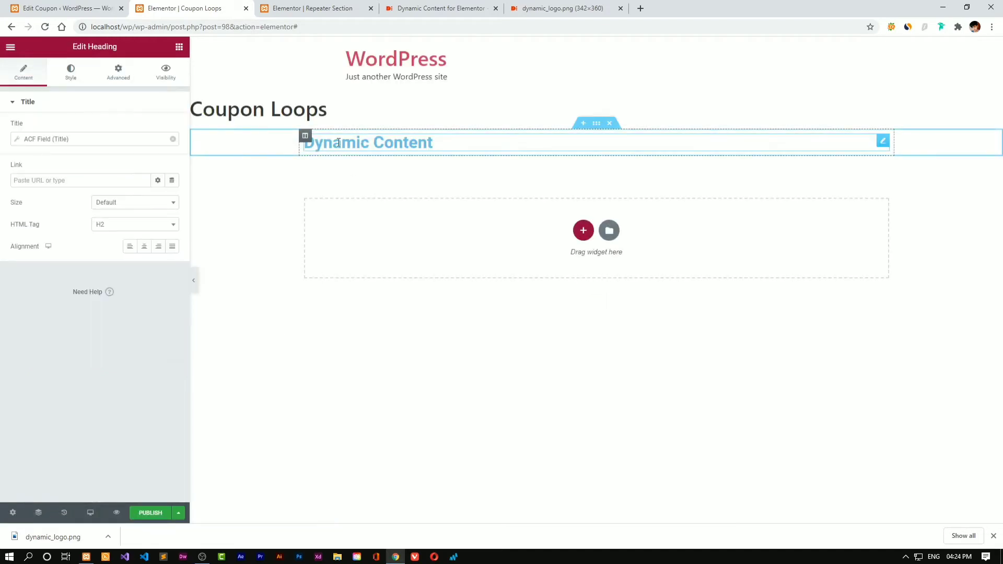
pyautogui.click(86, 139)
pyautogui.click(92, 186)
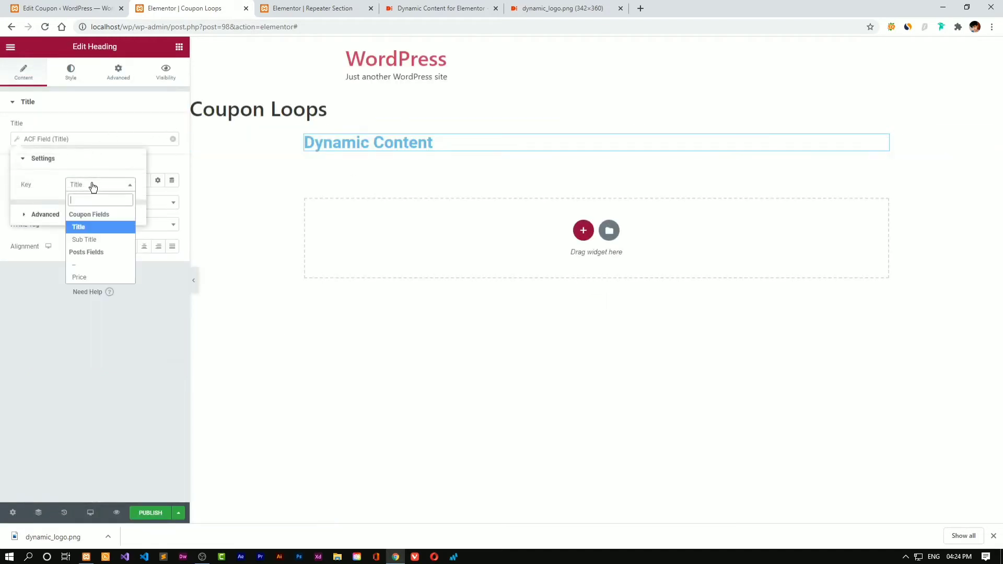
pyautogui.click(93, 235)
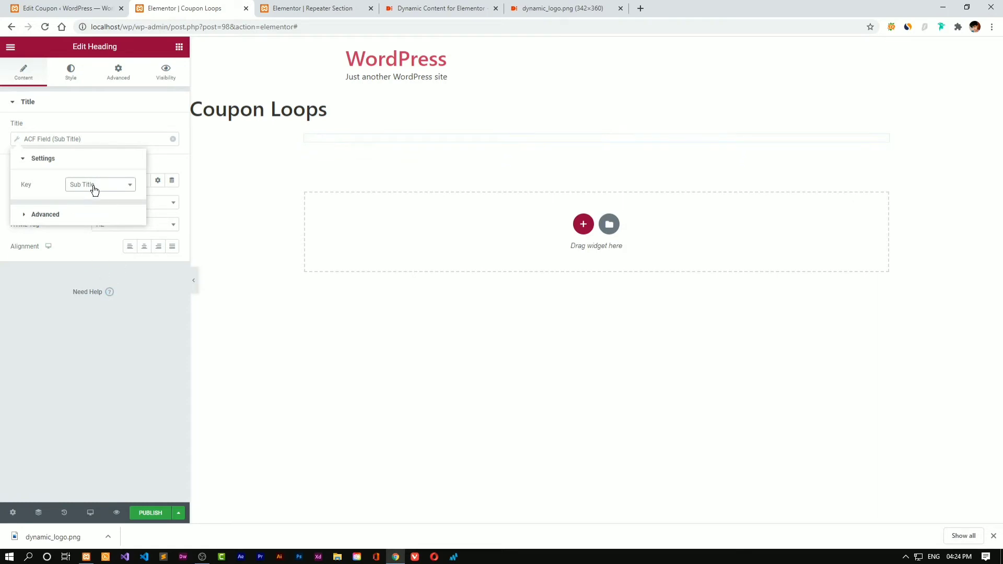
pyautogui.click(92, 186)
pyautogui.click(90, 228)
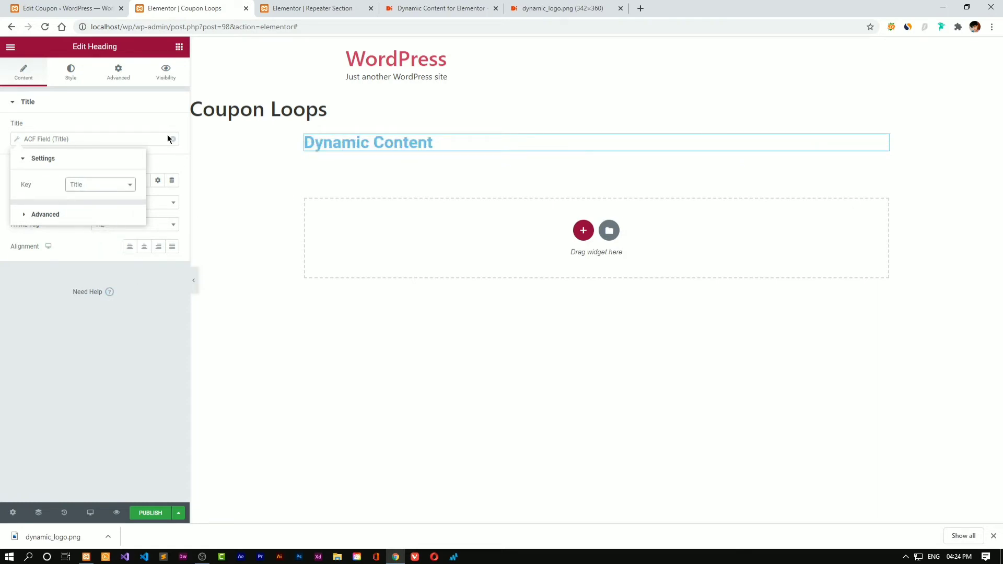
# Duplicate the title heading and bind the copy to the Sub Title ACF field
pyautogui.rightClick(409, 146)
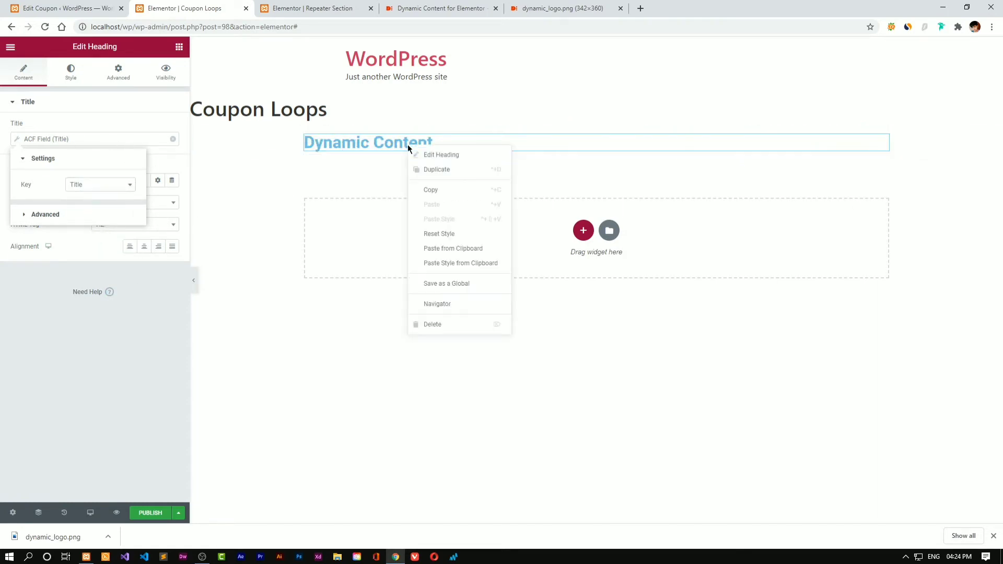
pyautogui.click(433, 175)
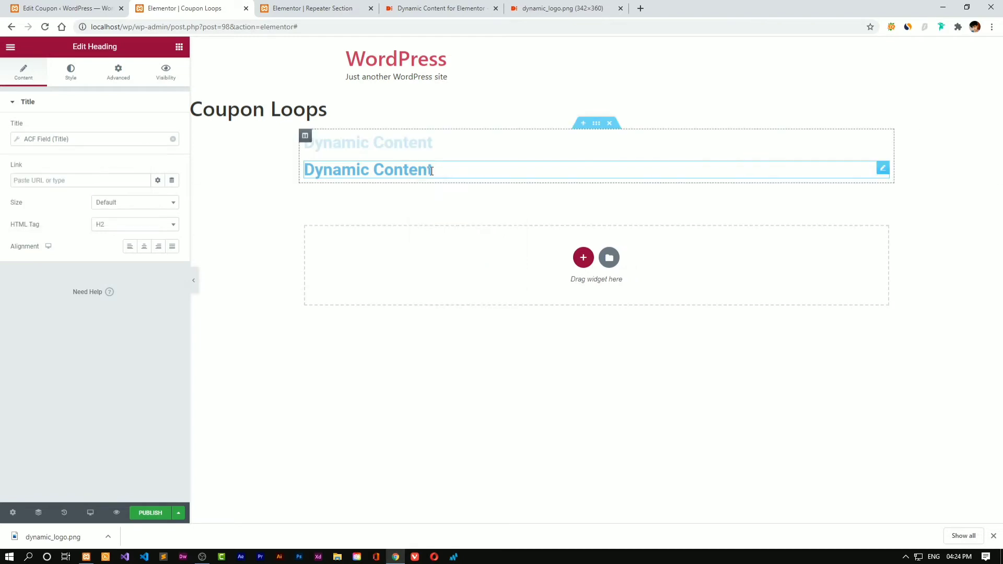
pyautogui.click(64, 139)
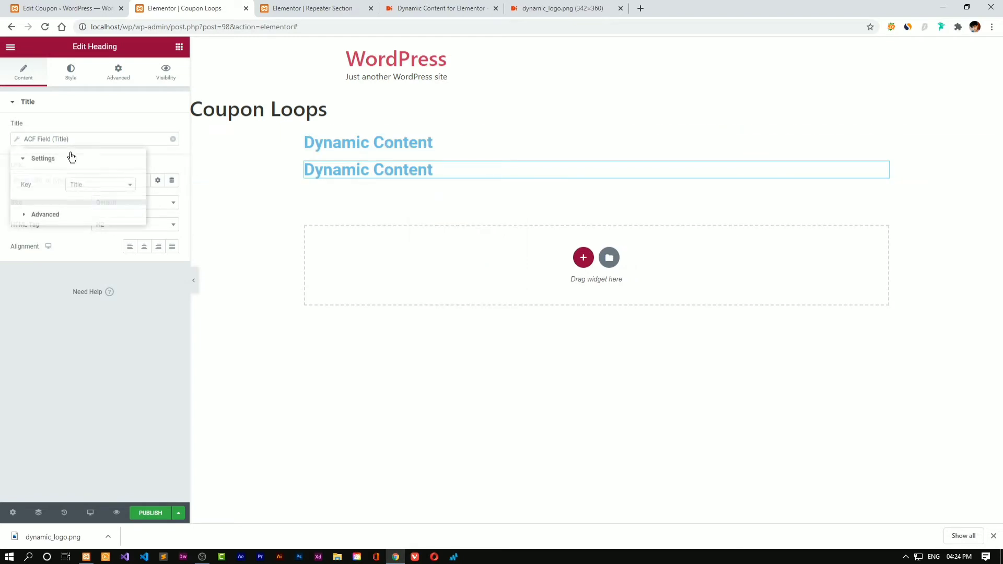
pyautogui.click(79, 184)
pyautogui.click(87, 238)
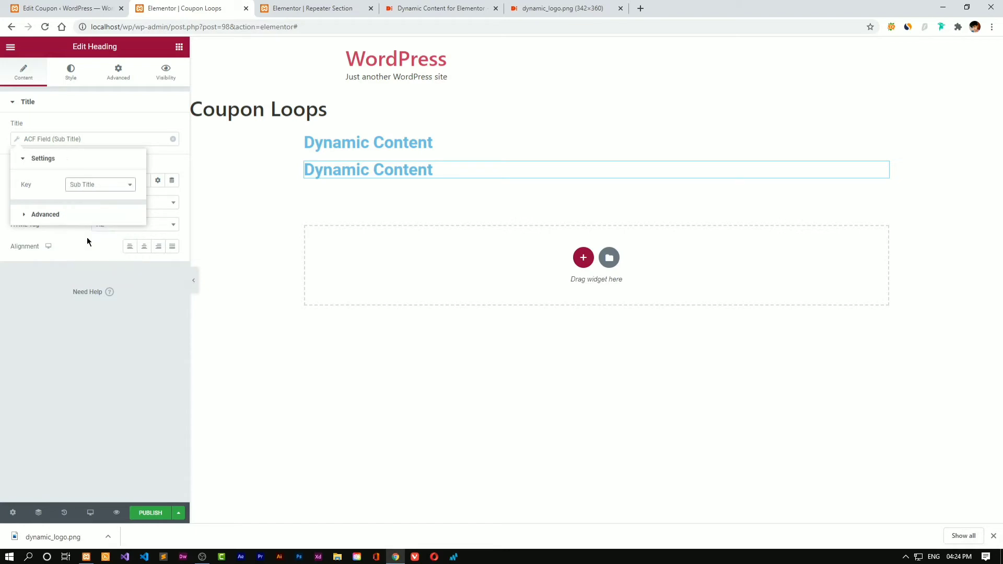
pyautogui.click(150, 297)
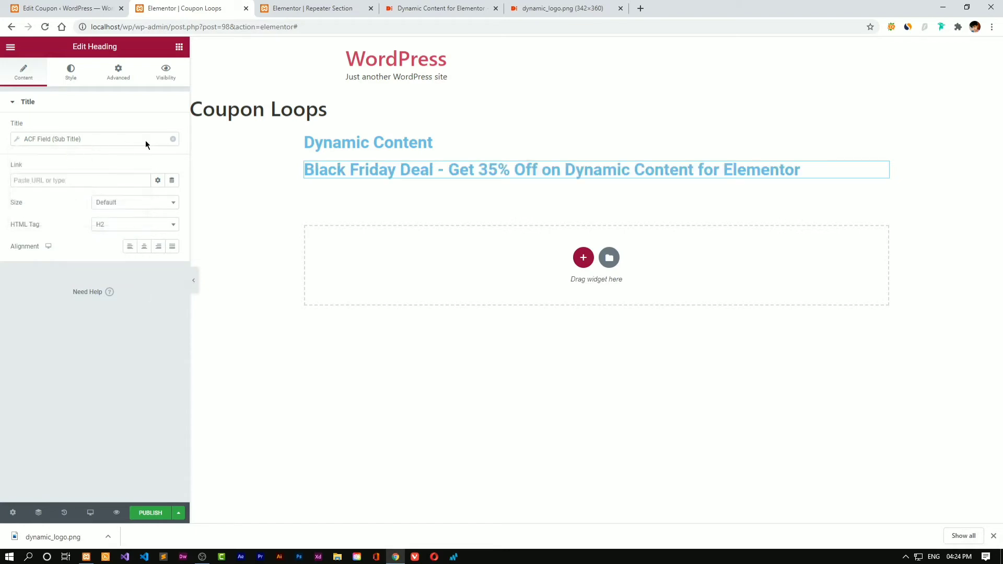
# Make the title text black and the subtitle text grey
pyautogui.click(481, 143)
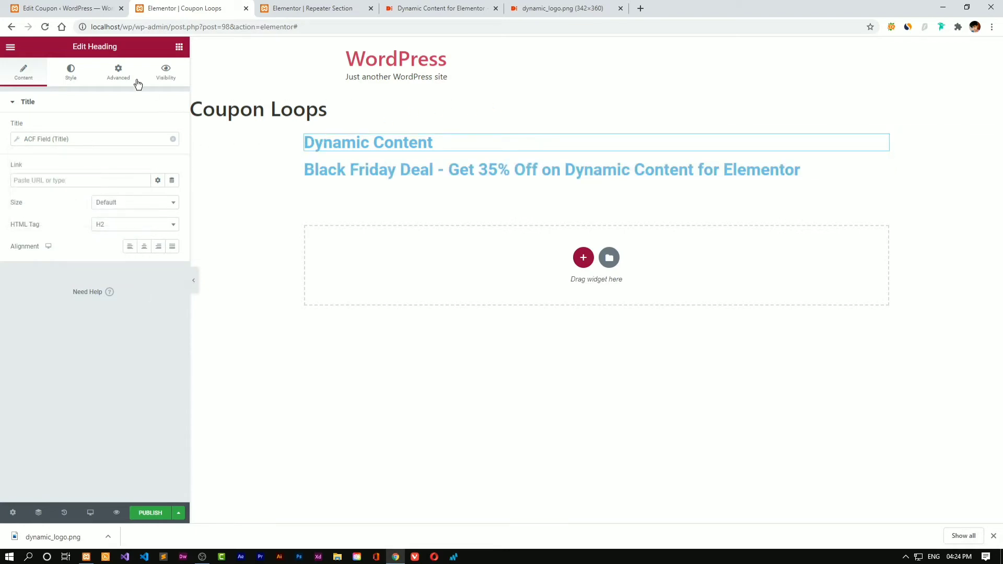
pyautogui.click(73, 72)
pyautogui.click(172, 128)
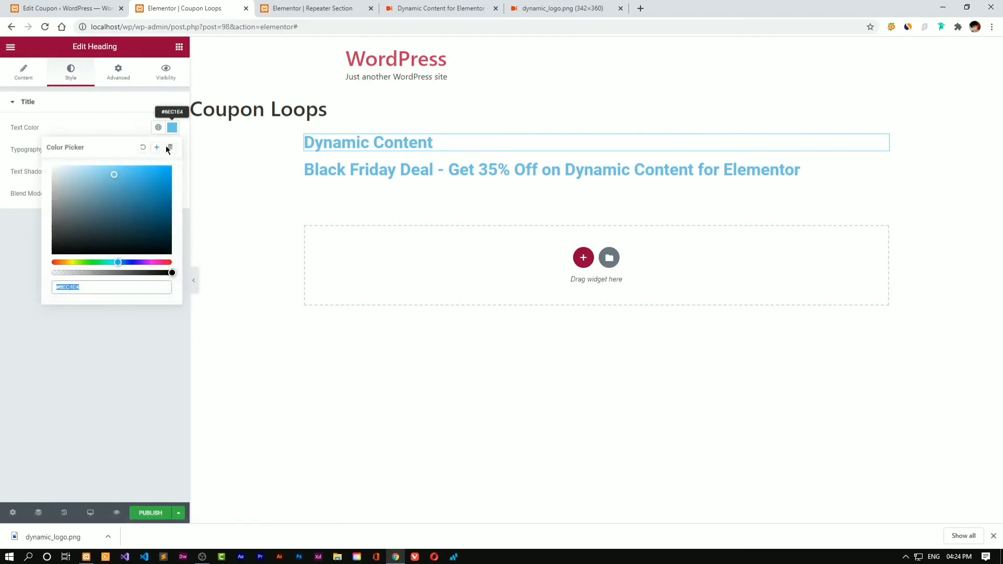
pyautogui.moveTo(121, 190); pyautogui.dragTo(7, 261)
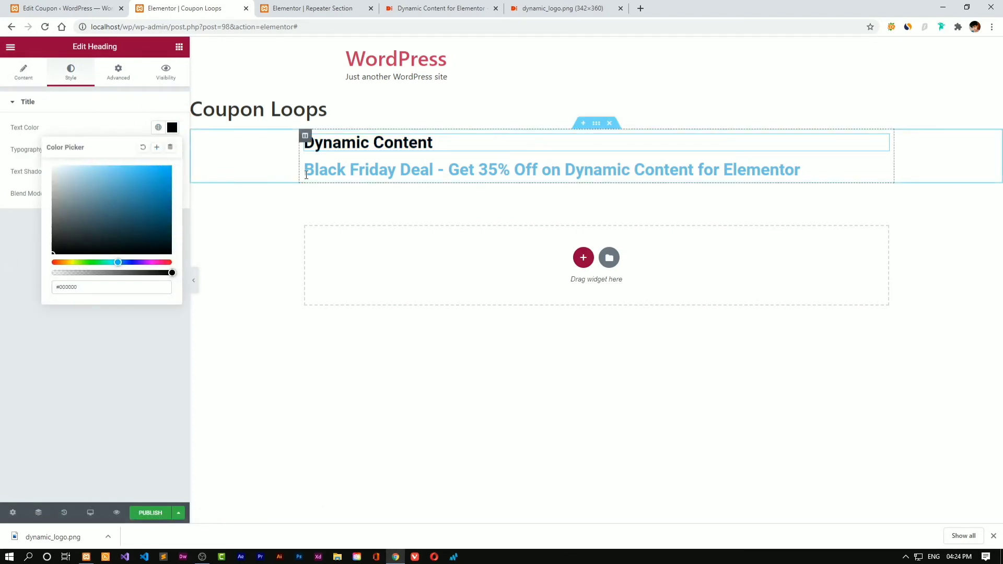
pyautogui.click(309, 170)
pyautogui.click(71, 78)
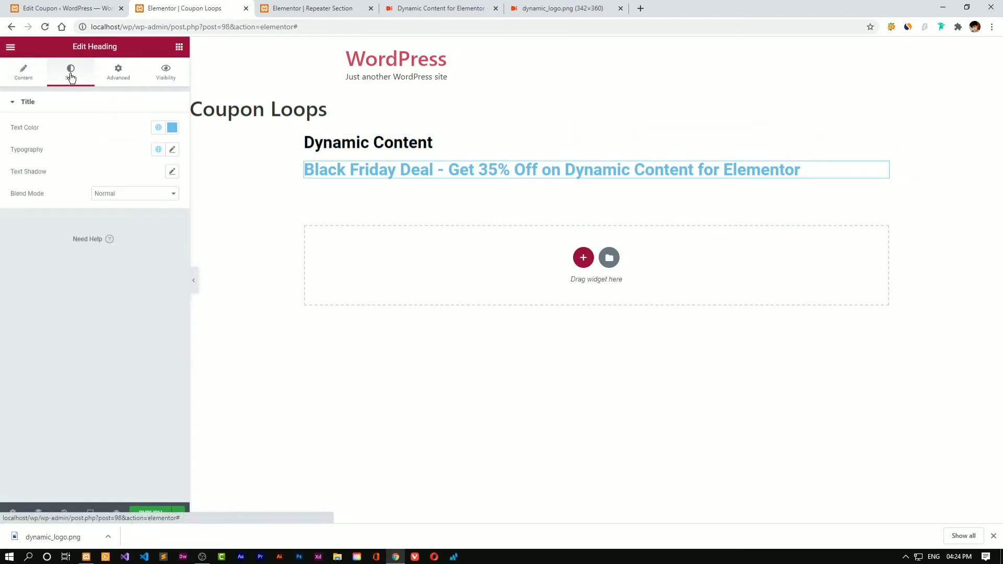
pyautogui.click(172, 128)
pyautogui.moveTo(103, 197); pyautogui.dragTo(10, 206)
# Set the subtitle typography to weight 400 and font size 16
pyautogui.click(173, 150)
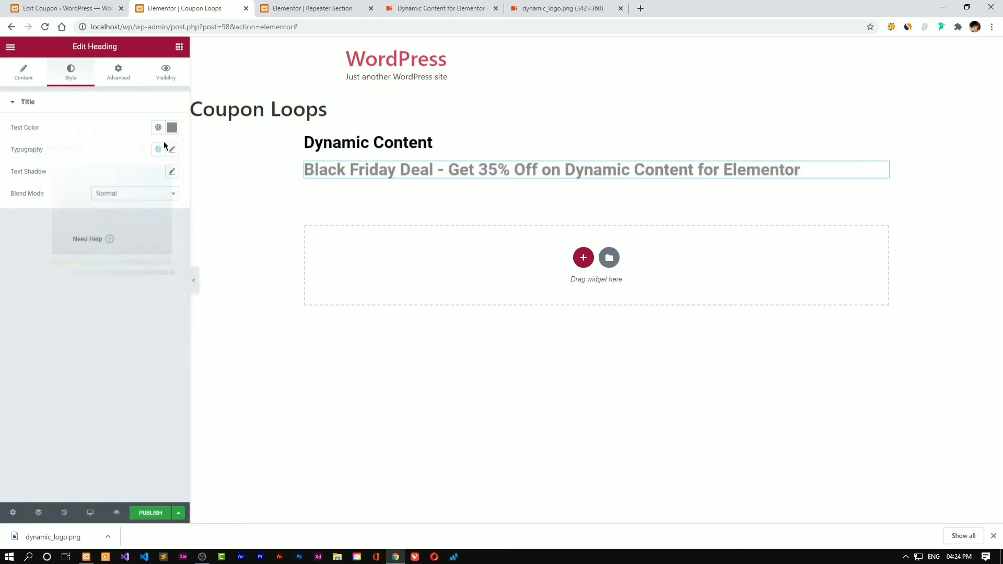
pyautogui.click(118, 260)
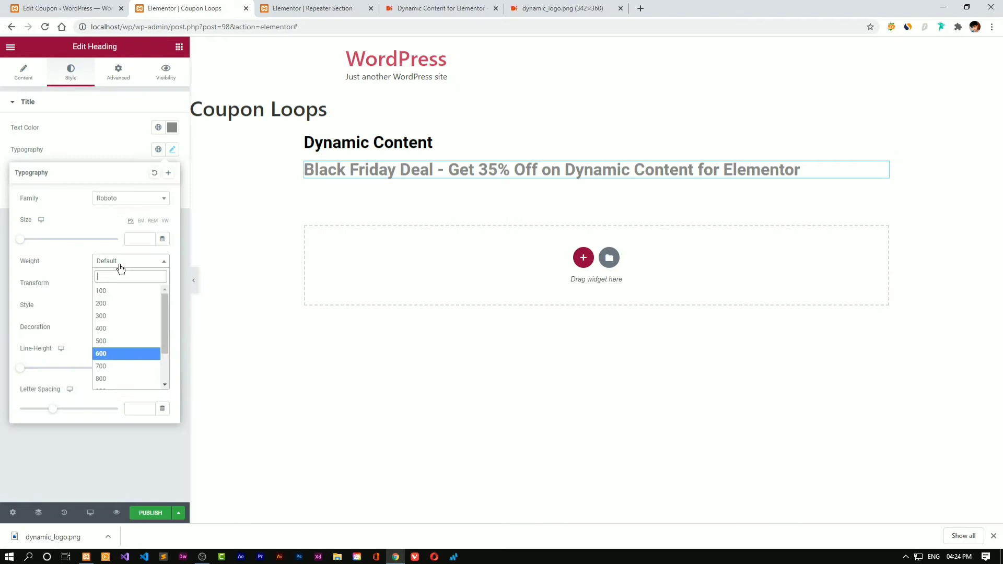
pyautogui.click(106, 330)
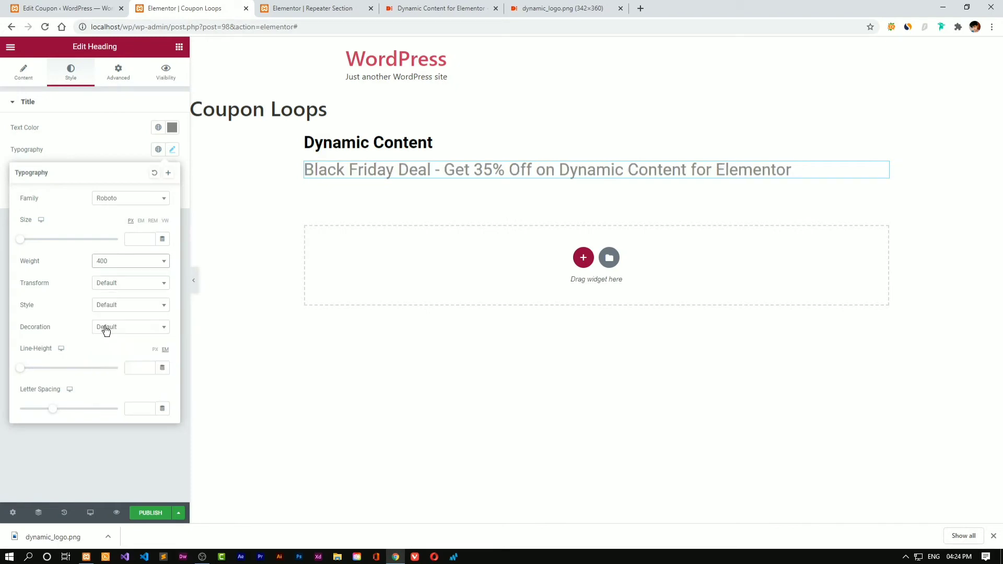
pyautogui.click(149, 239)
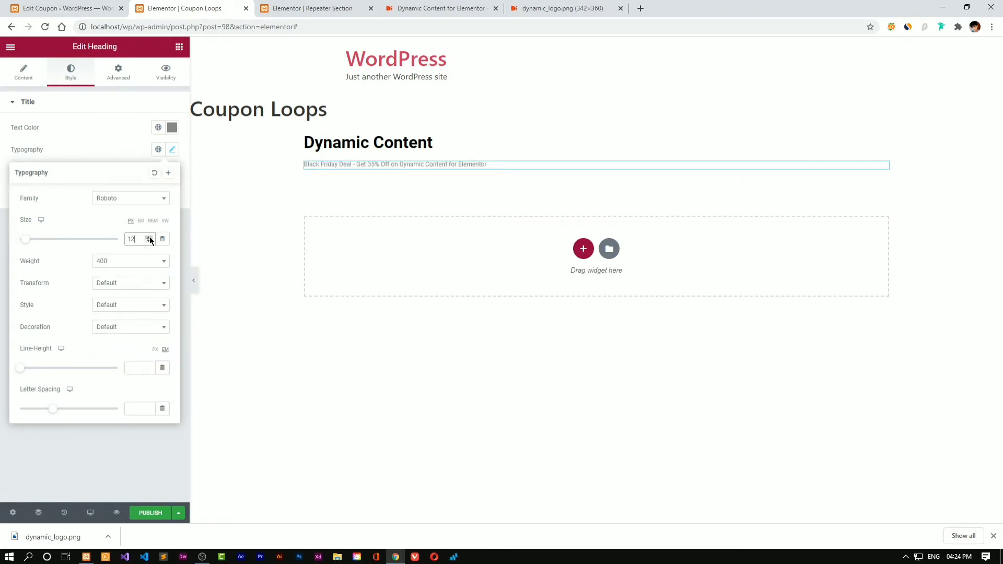
pyautogui.click(150, 239)
pyautogui.click(150, 239)
pyautogui.click(149, 239)
pyautogui.click(149, 239)
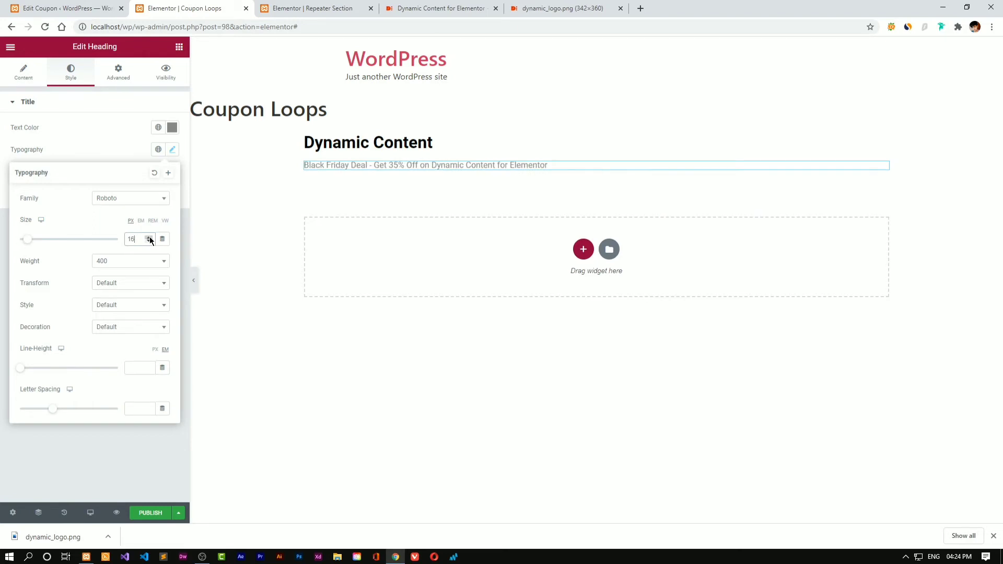
# Set the title's font size to 18
pyautogui.click(358, 142)
pyautogui.click(172, 149)
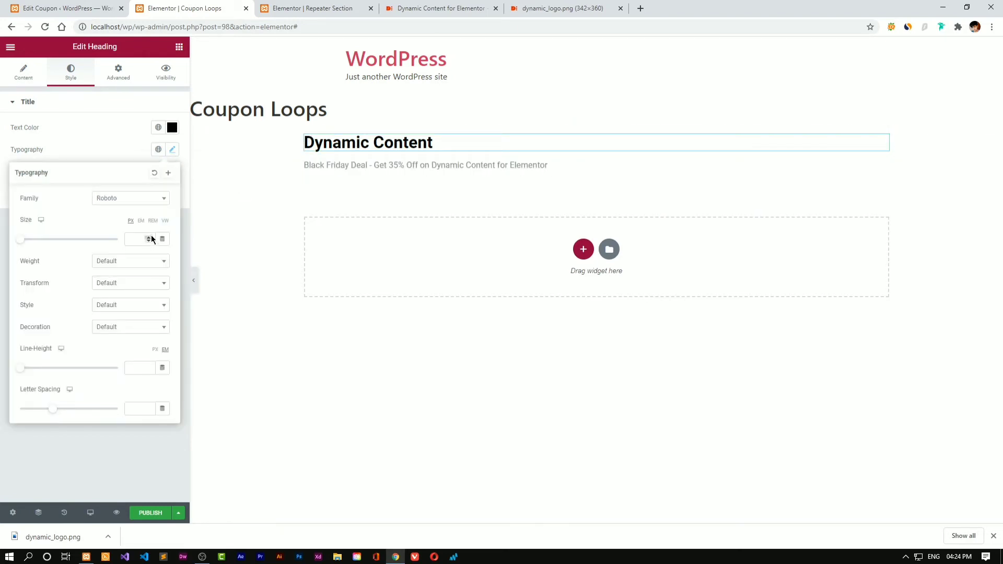
pyautogui.click(149, 238)
pyautogui.click(149, 238)
pyautogui.click(149, 239)
pyautogui.click(149, 239)
pyautogui.doubleClick(149, 238)
pyautogui.doubleClick(149, 238)
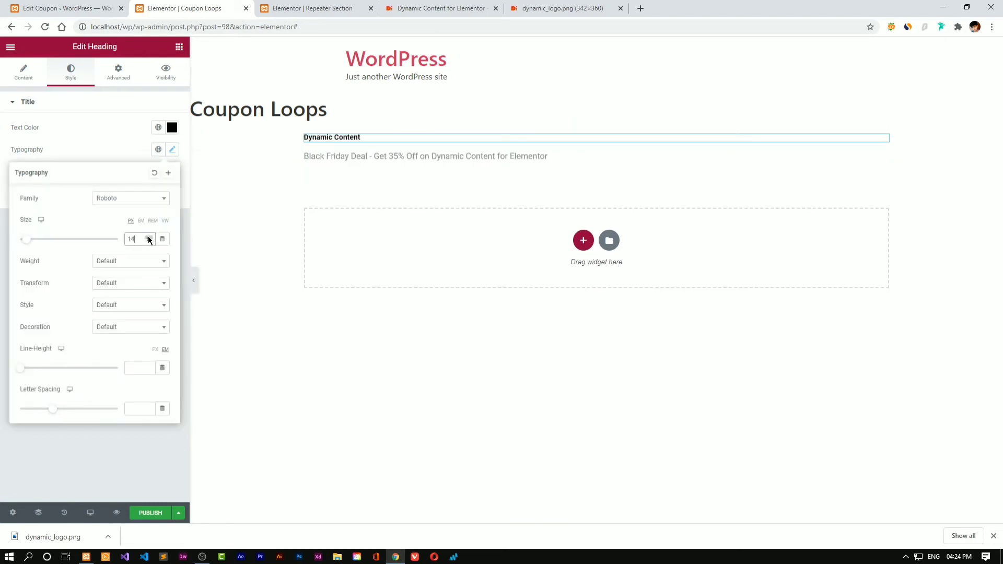
pyautogui.click(149, 238)
pyautogui.click(149, 238)
pyautogui.click(149, 239)
pyautogui.click(149, 238)
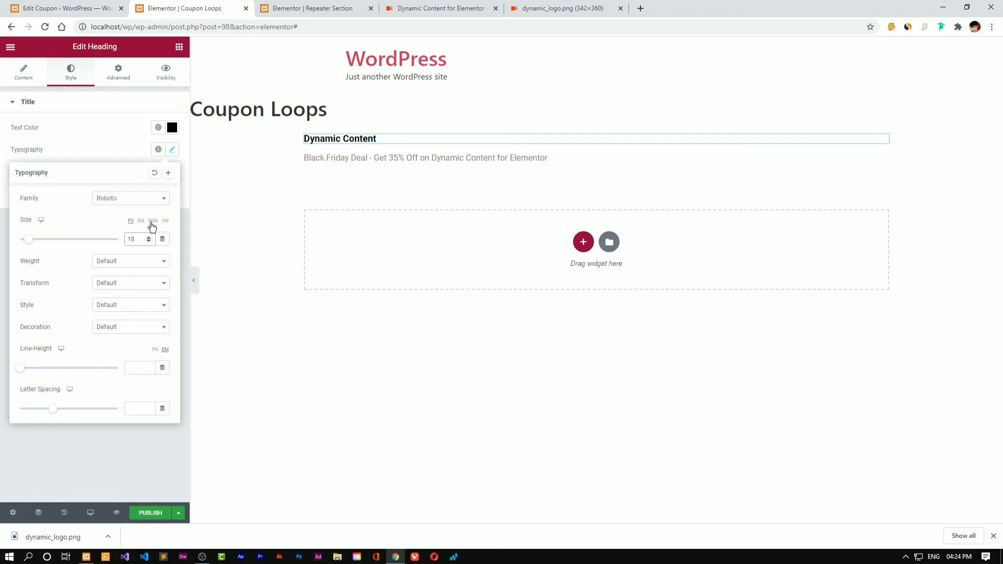
# Give the subtitle a top margin of -8 to pull it under the title
pyautogui.click(350, 157)
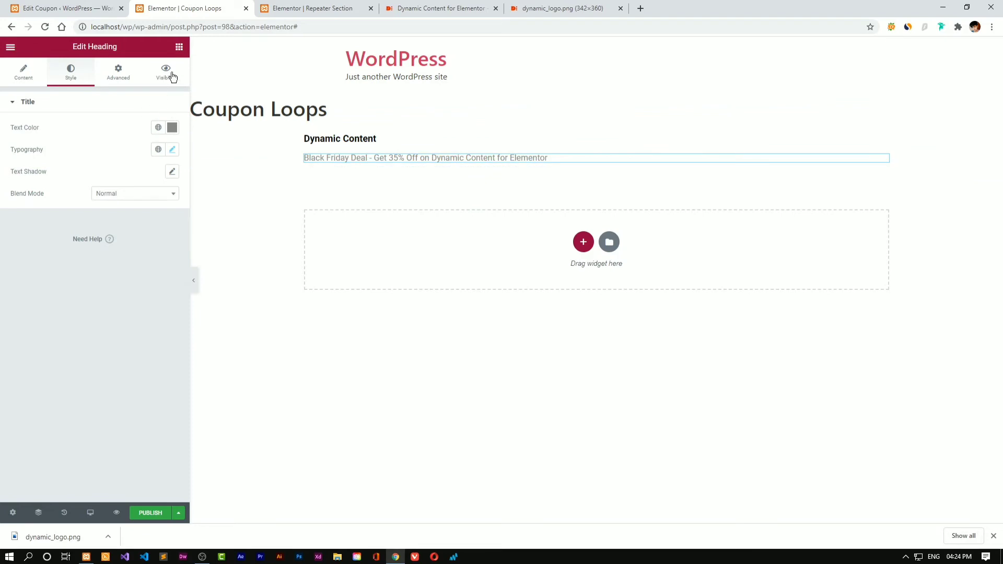
pyautogui.click(112, 78)
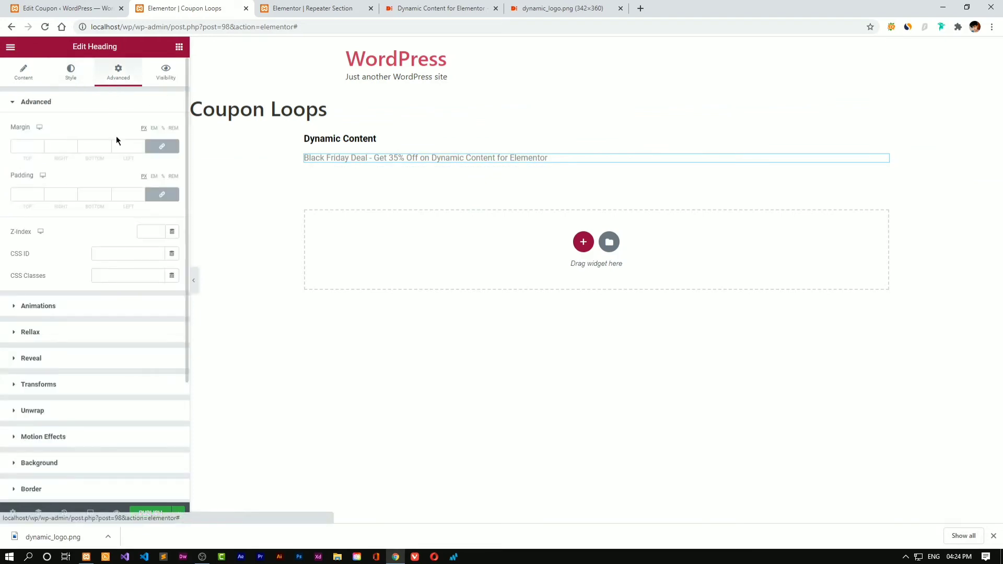
pyautogui.moveTo(42, 149); pyautogui.dragTo(41, 149)
pyautogui.click(40, 146)
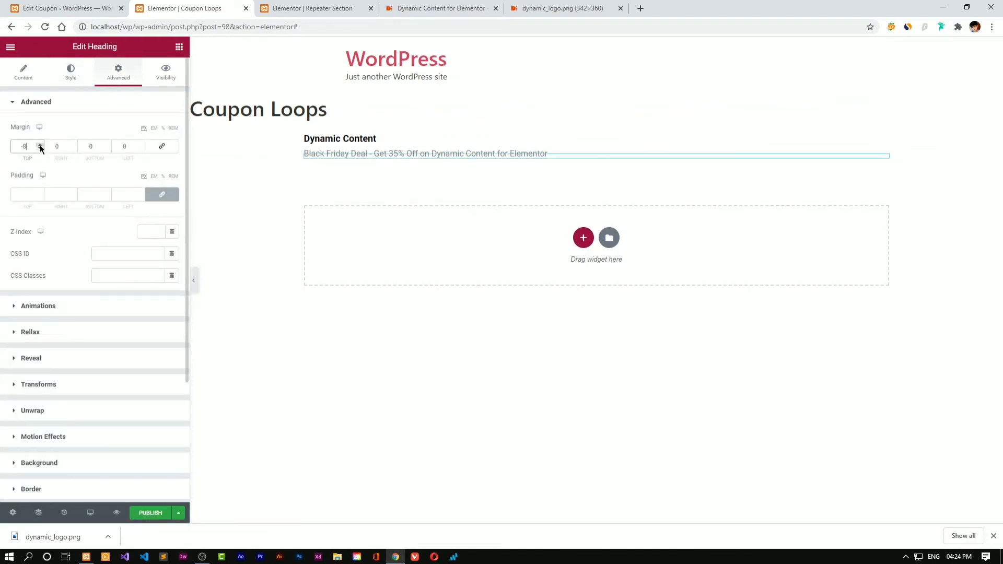
pyautogui.click(333, 140)
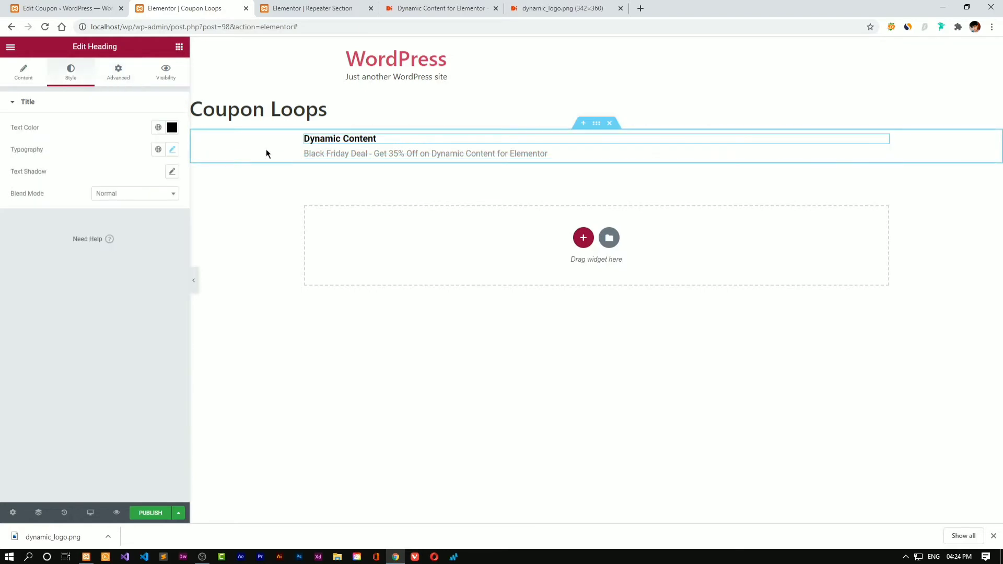
pyautogui.click(321, 152)
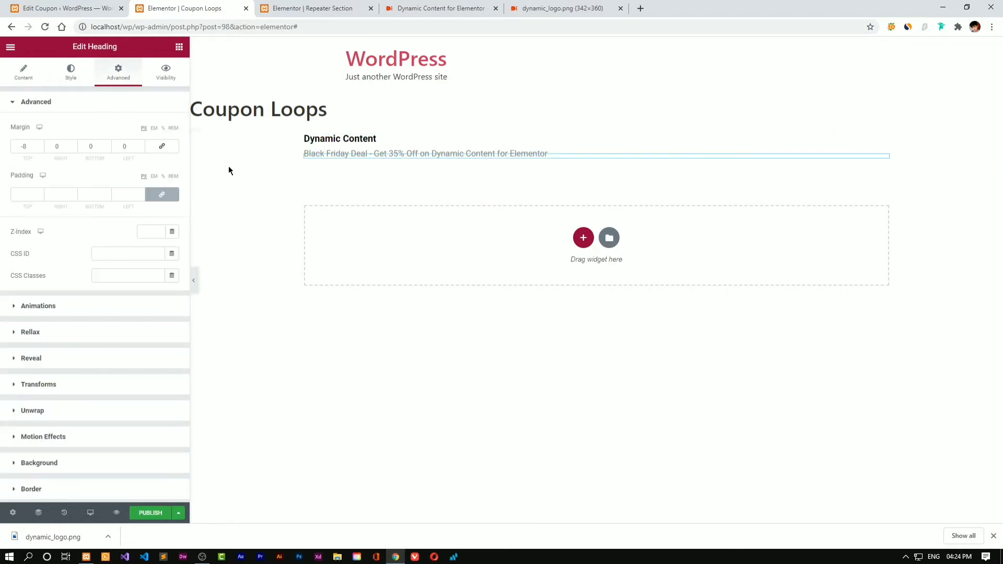
# Increase the title's font size to 22
pyautogui.click(316, 139)
pyautogui.click(172, 150)
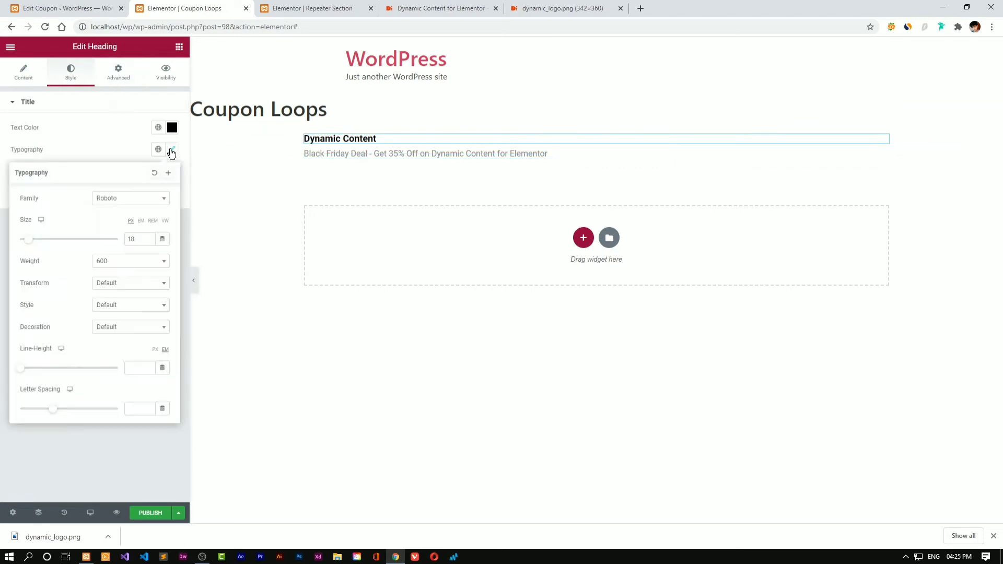
pyautogui.click(148, 237)
pyautogui.click(149, 237)
pyautogui.click(148, 237)
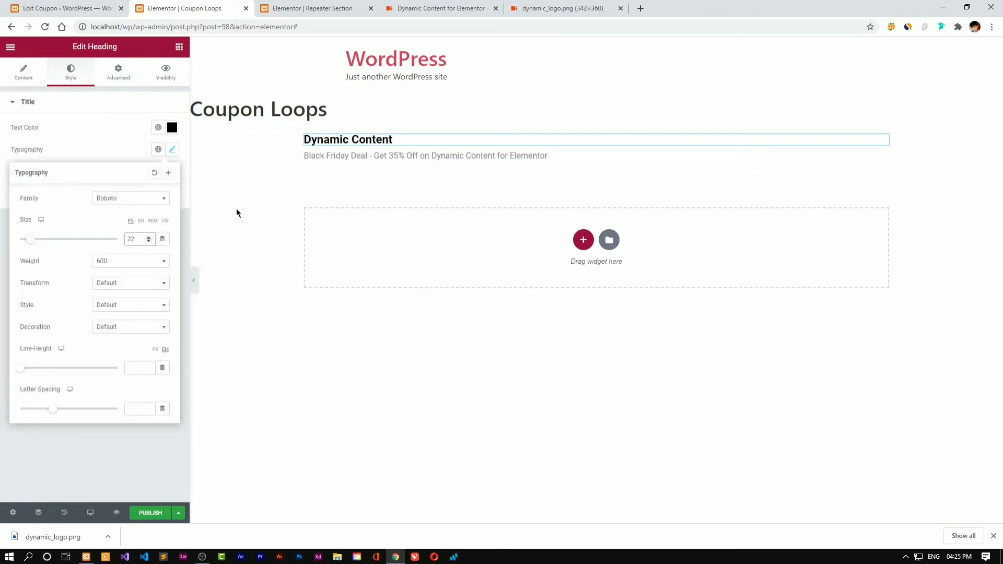
pyautogui.click(137, 441)
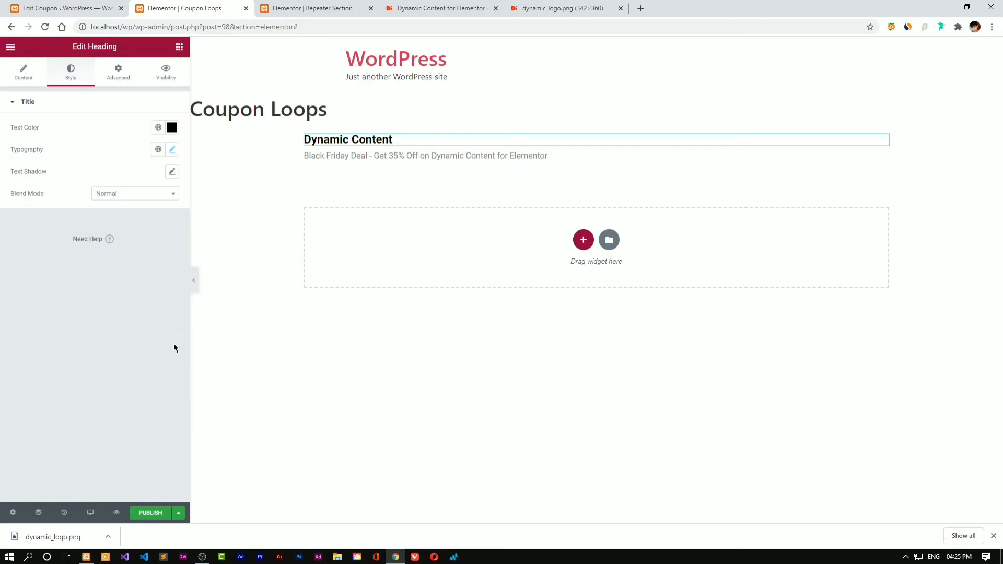
pyautogui.click(32, 79)
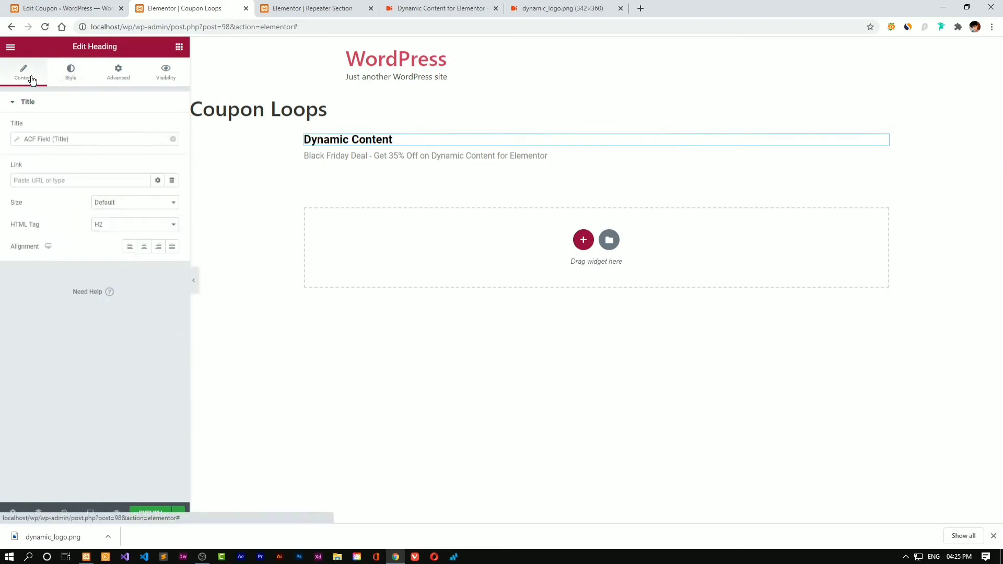
# Add an Image widget at the top of the section, sourced from the ACF Image Field Logo
pyautogui.click(179, 47)
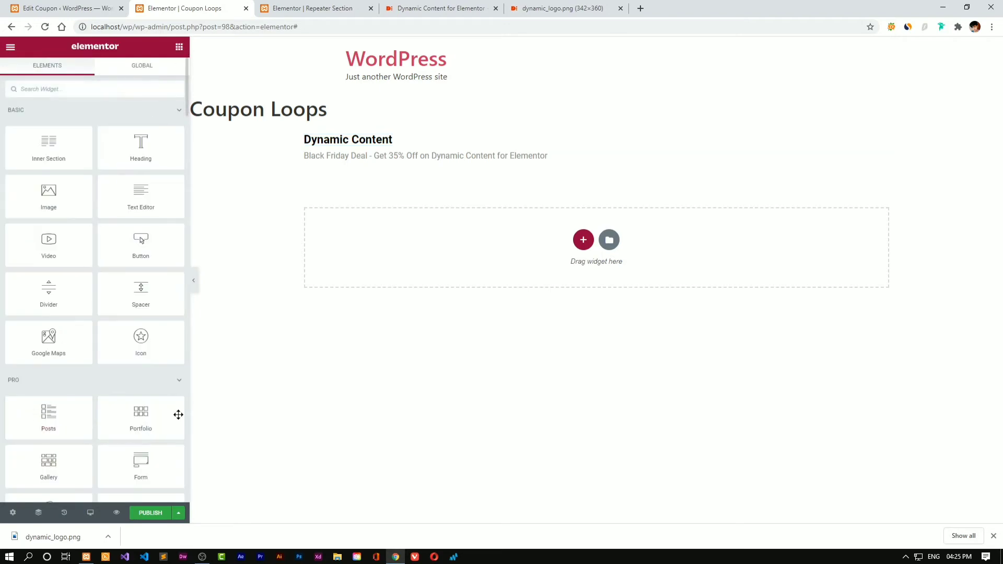
pyautogui.scroll(-2, 167, 405)
pyautogui.scroll(2, 60, 430)
pyautogui.moveTo(65, 189); pyautogui.dragTo(389, 139)
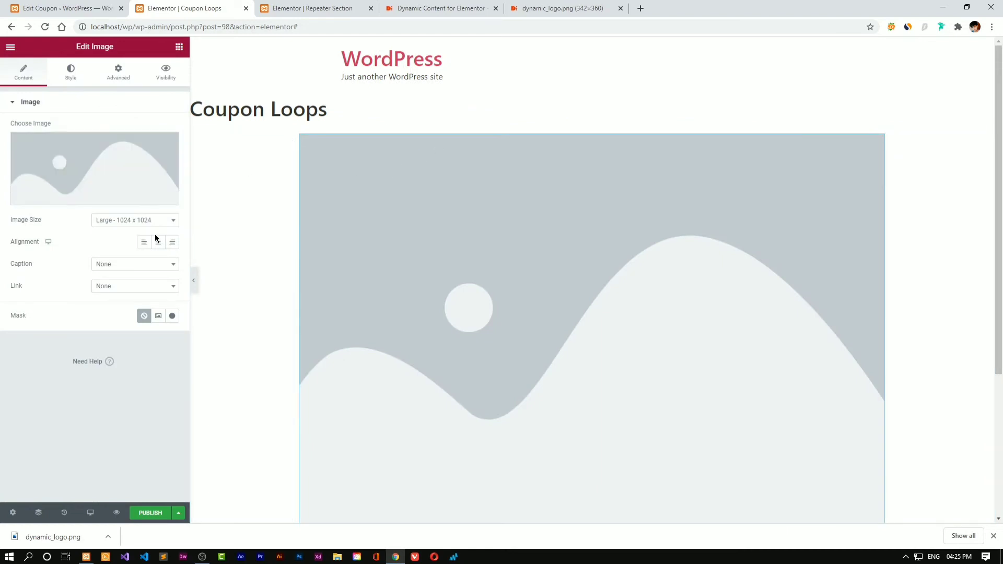
pyautogui.click(172, 199)
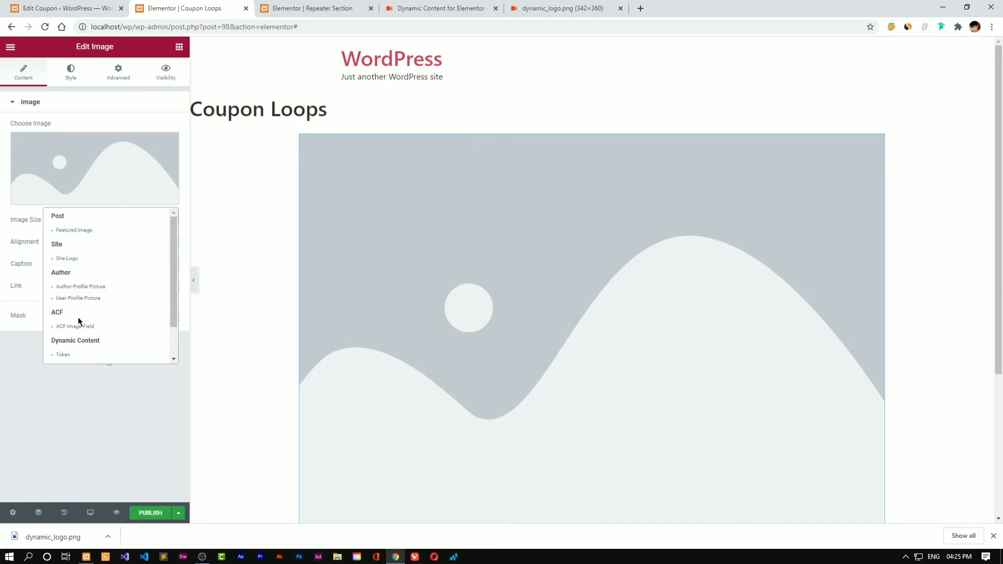
pyautogui.click(100, 327)
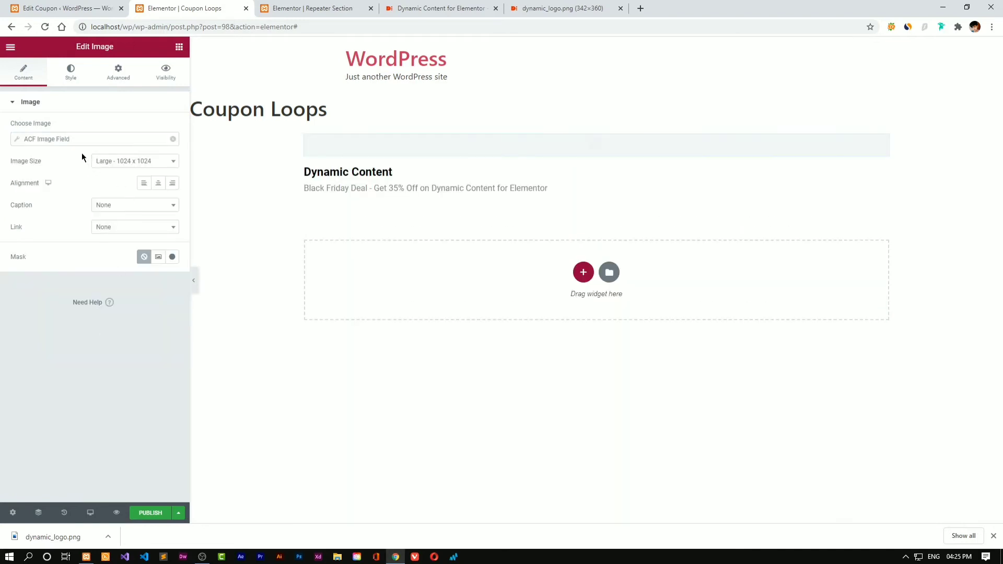
pyautogui.click(77, 139)
pyautogui.click(82, 185)
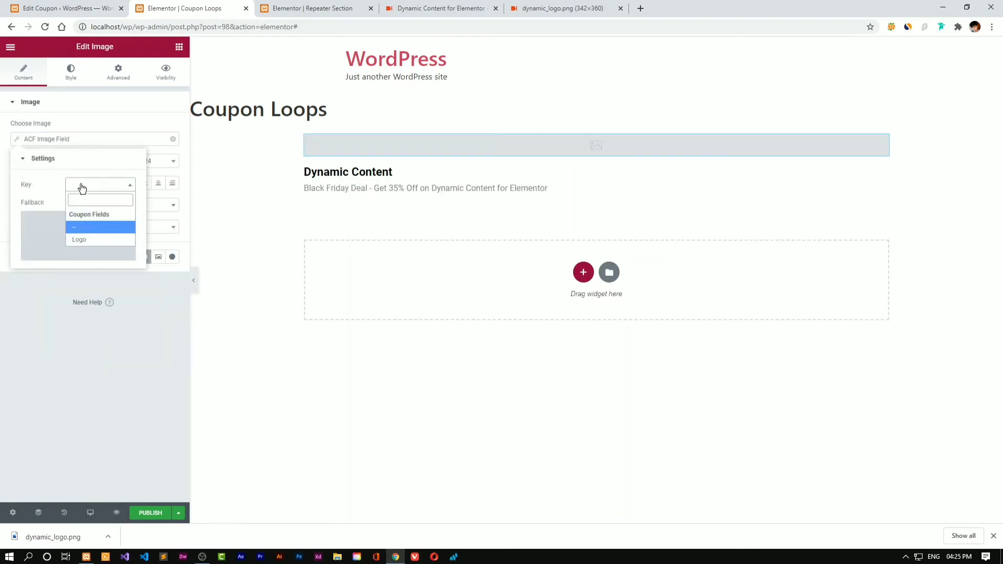
pyautogui.click(84, 239)
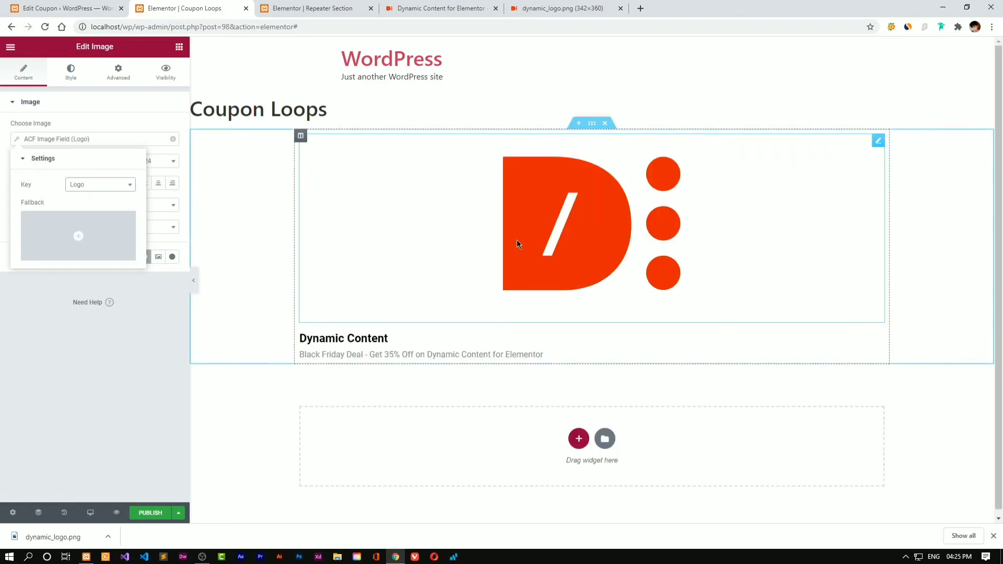
# Shrink the logo to width 8 and centre it
pyautogui.click(67, 76)
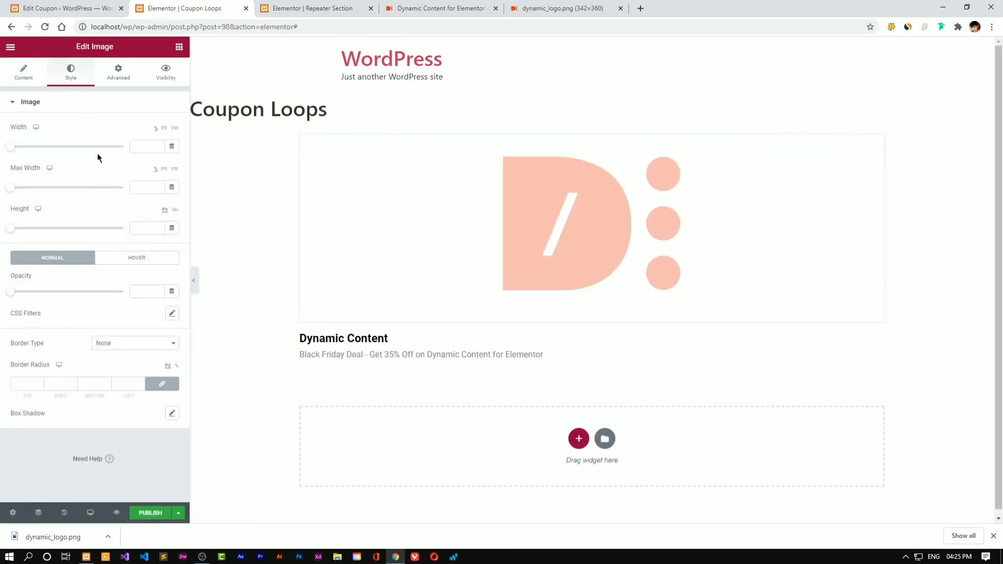
pyautogui.moveTo(12, 148); pyautogui.dragTo(20, 147)
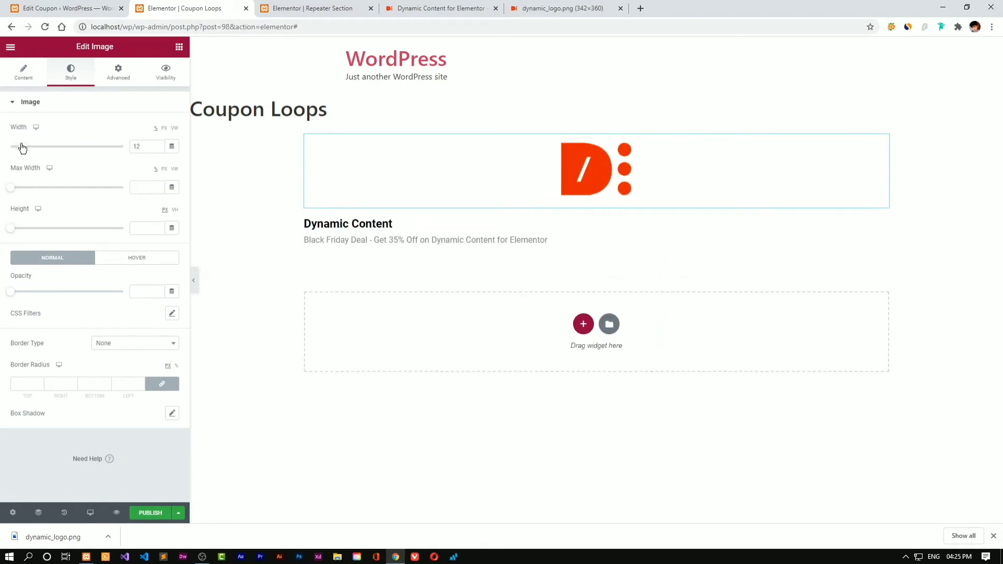
pyautogui.click(23, 69)
pyautogui.click(143, 183)
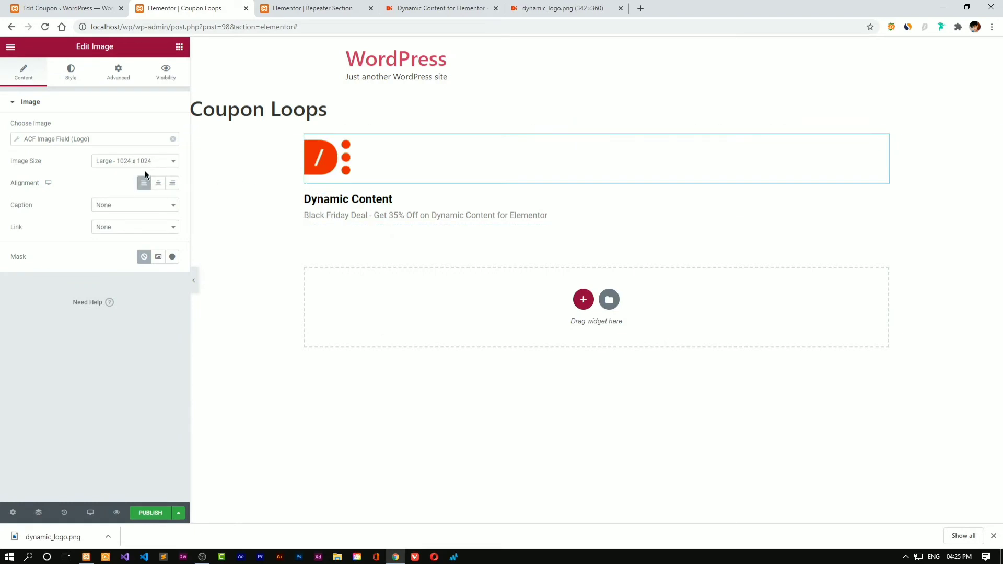
pyautogui.click(158, 184)
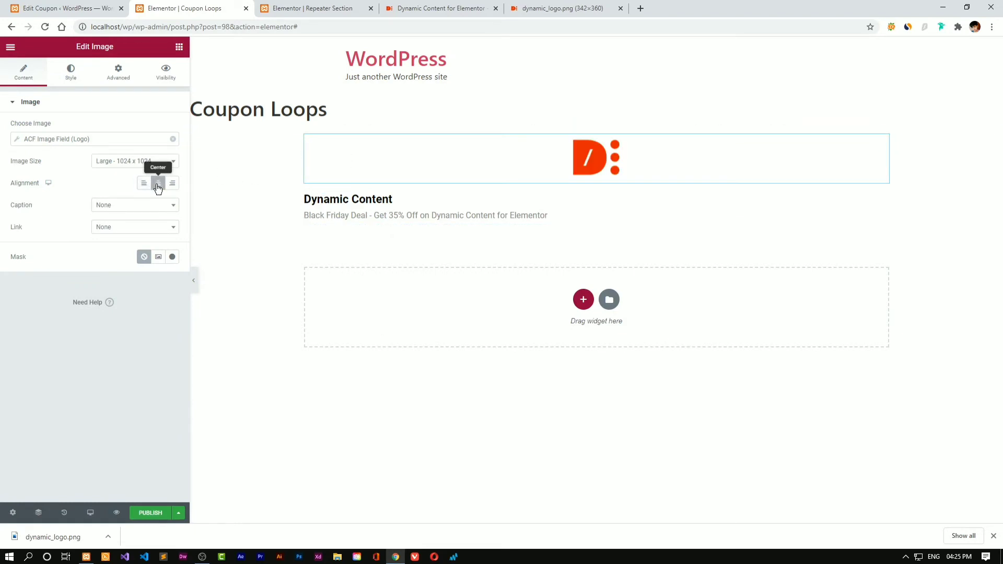
# Centre-align the Dynamic Content title and the Black Friday Deal subtitle
pyautogui.click(342, 200)
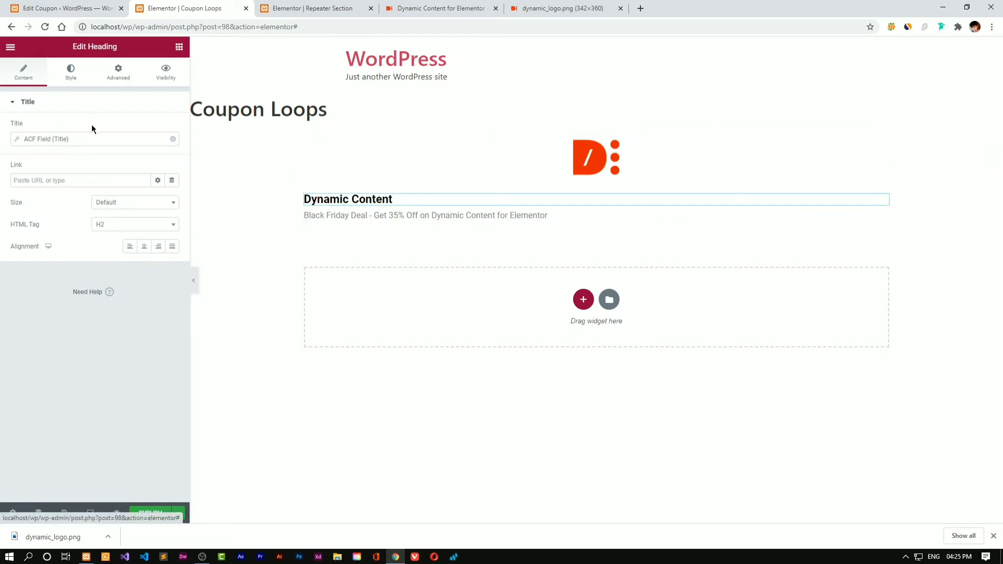
pyautogui.click(143, 246)
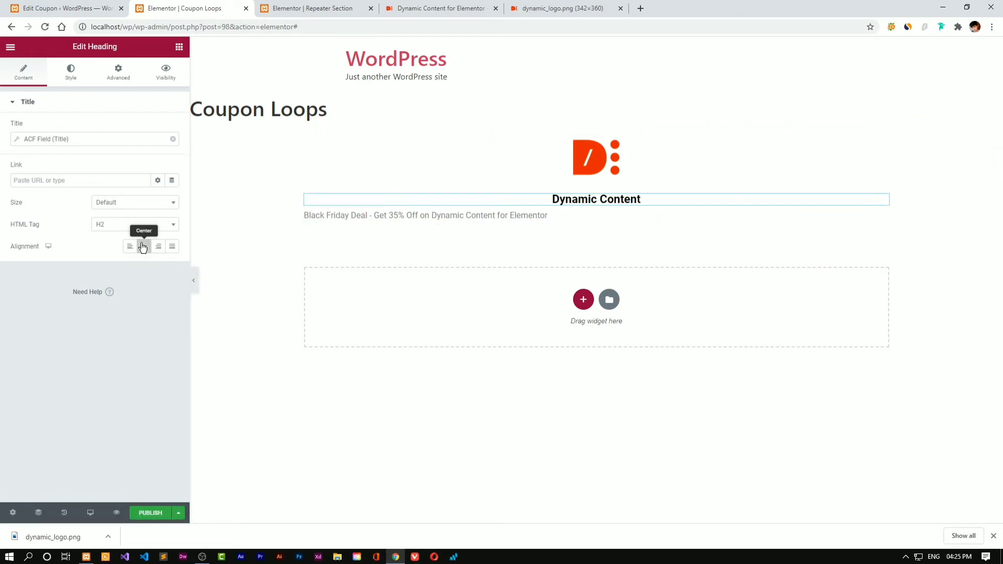
pyautogui.click(374, 217)
pyautogui.click(37, 79)
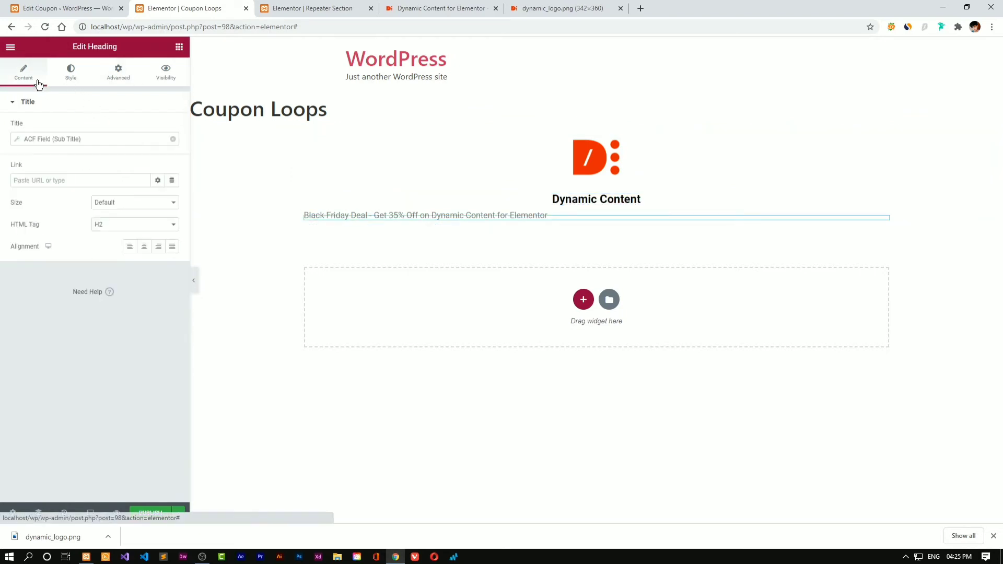
pyautogui.click(143, 246)
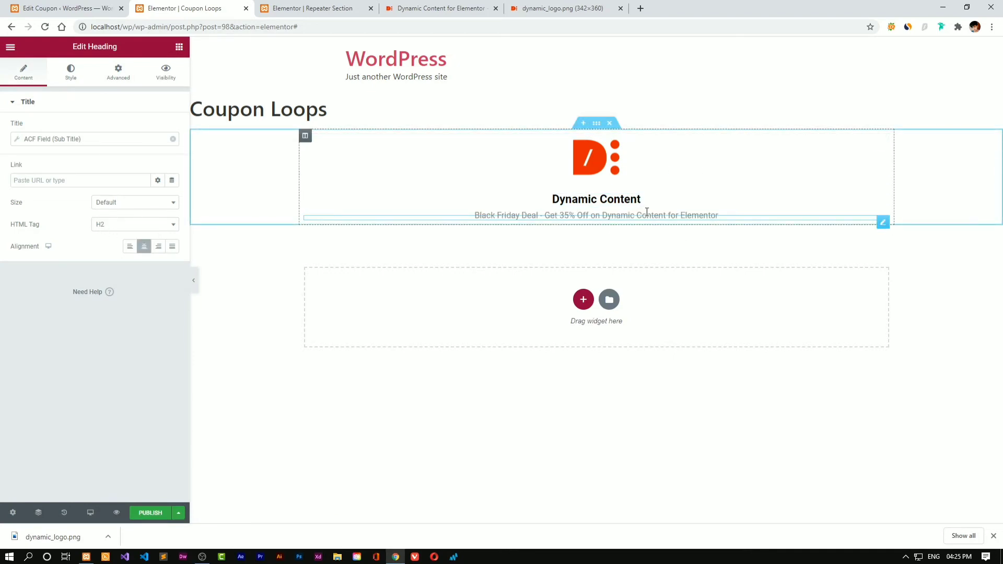
pyautogui.click(180, 48)
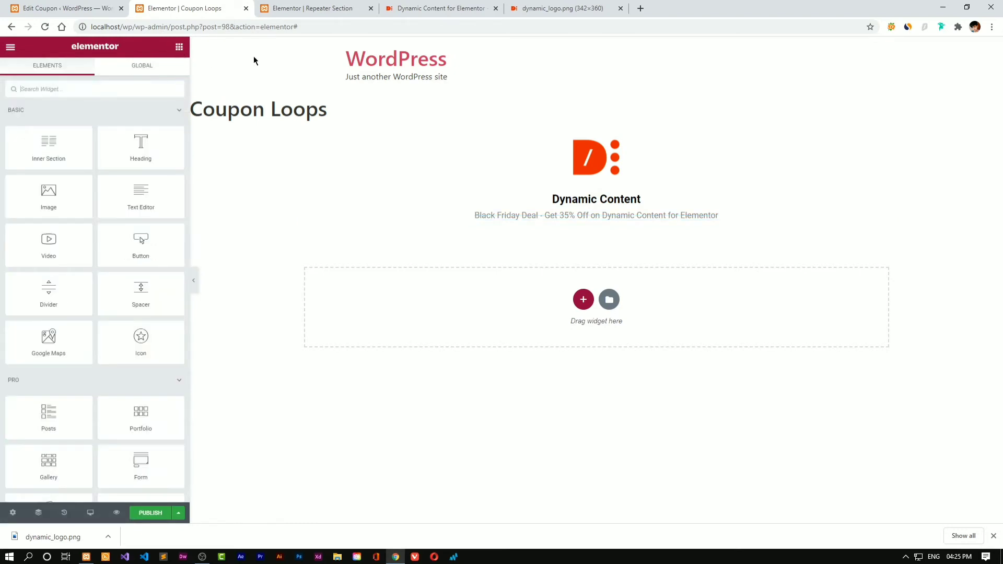
# Open the Coupon Fields group from Custom Fields > Field Groups for editing
pyautogui.click(46, 5)
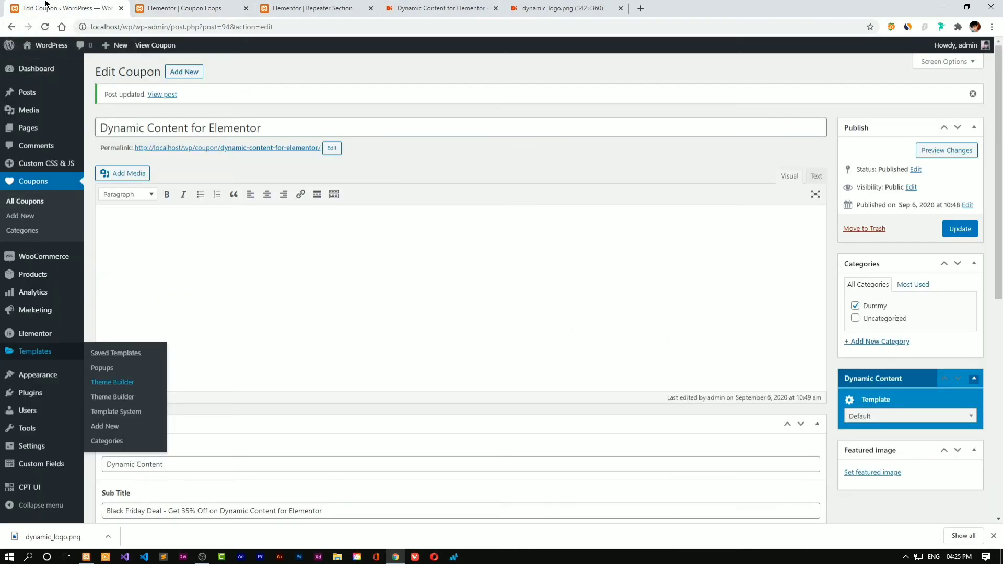
pyautogui.scroll(-8, 341, 204)
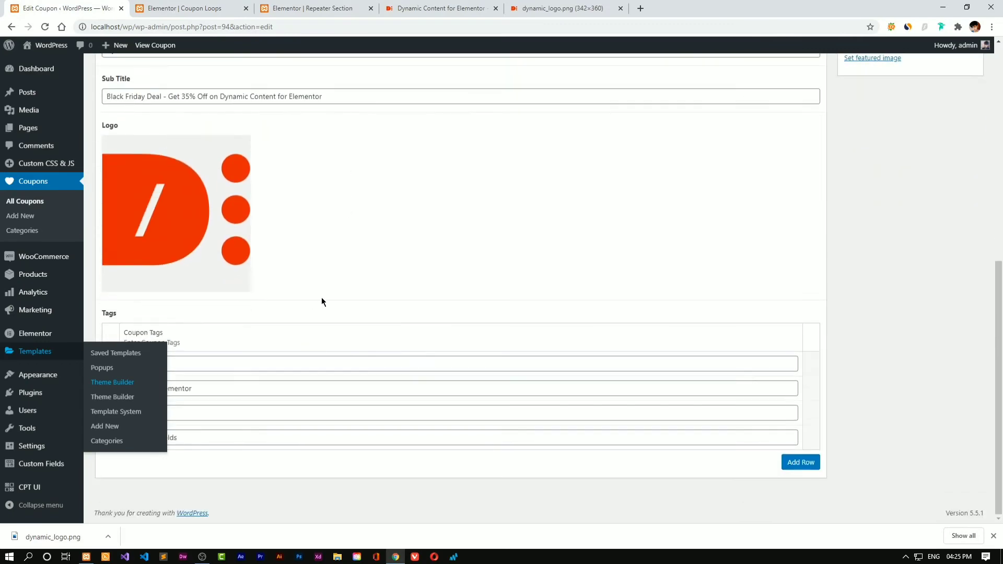
pyautogui.scroll(6, 679, 413)
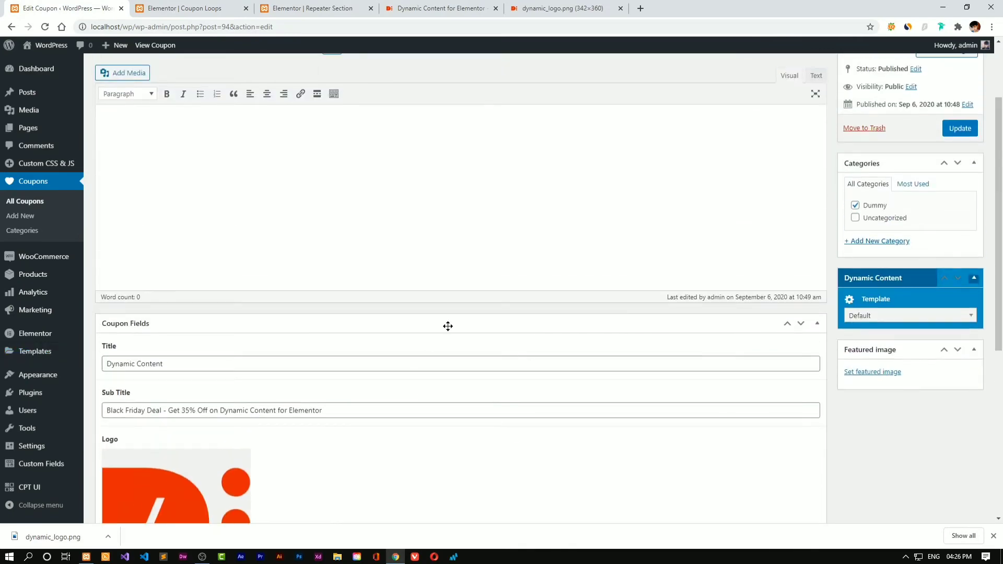
pyautogui.scroll(-4, 448, 326)
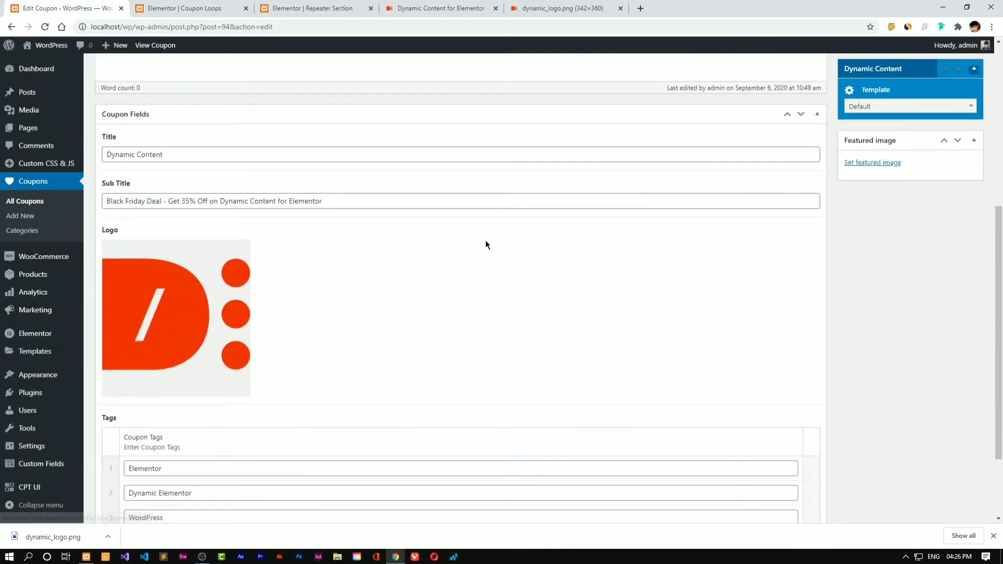
pyautogui.scroll(-2, 455, 337)
pyautogui.click(30, 469)
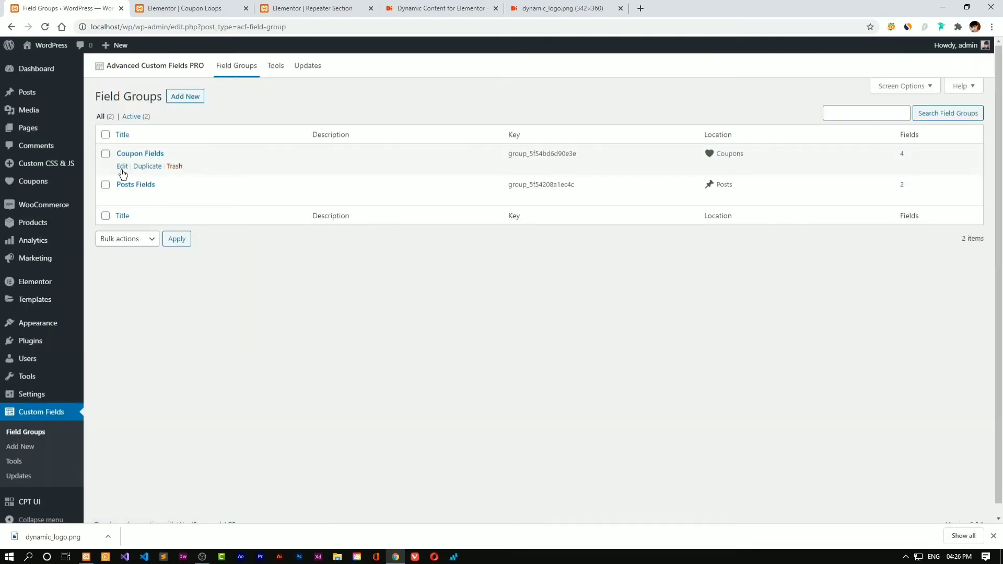
pyautogui.click(123, 170)
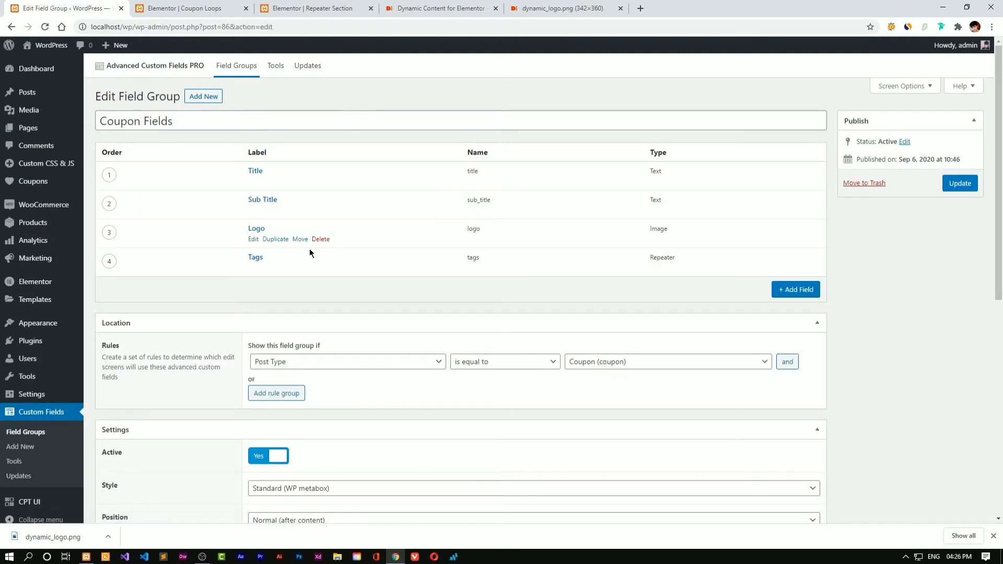
# Add a new text field labelled 'Coupon Code' (name coupon_code)
pyautogui.click(796, 289)
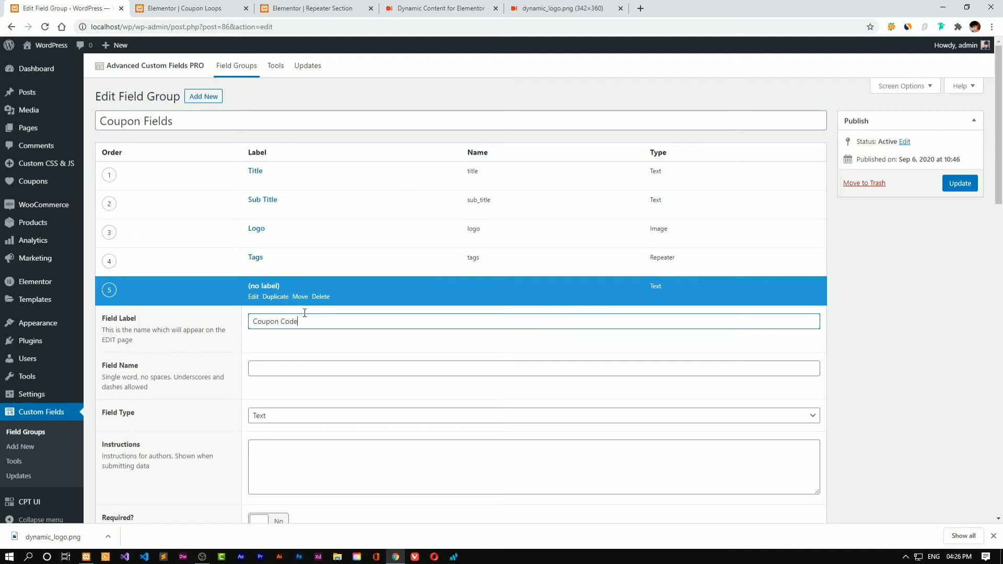
pyautogui.click(322, 347)
pyautogui.scroll(-4, 584, 364)
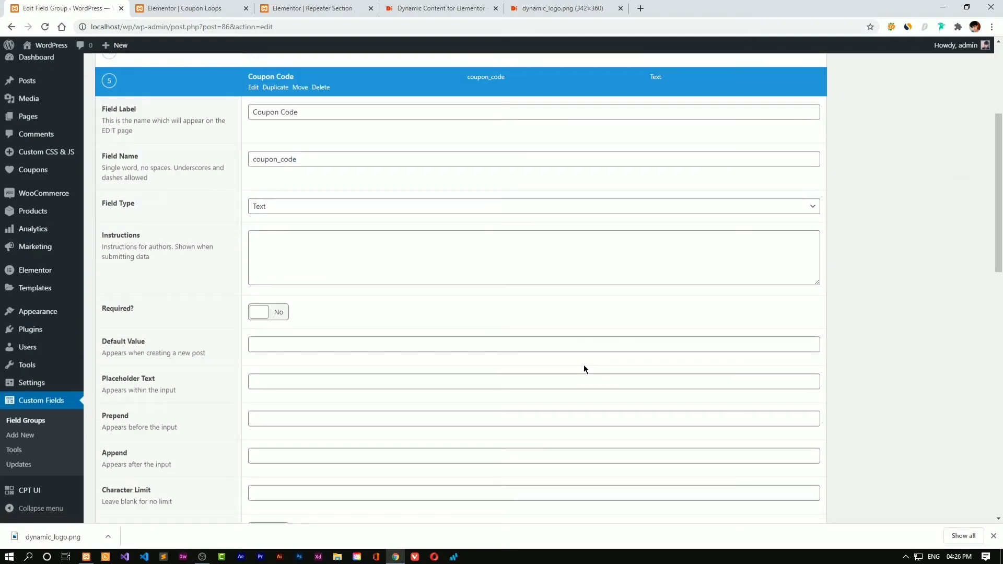
pyautogui.scroll(-5, 443, 284)
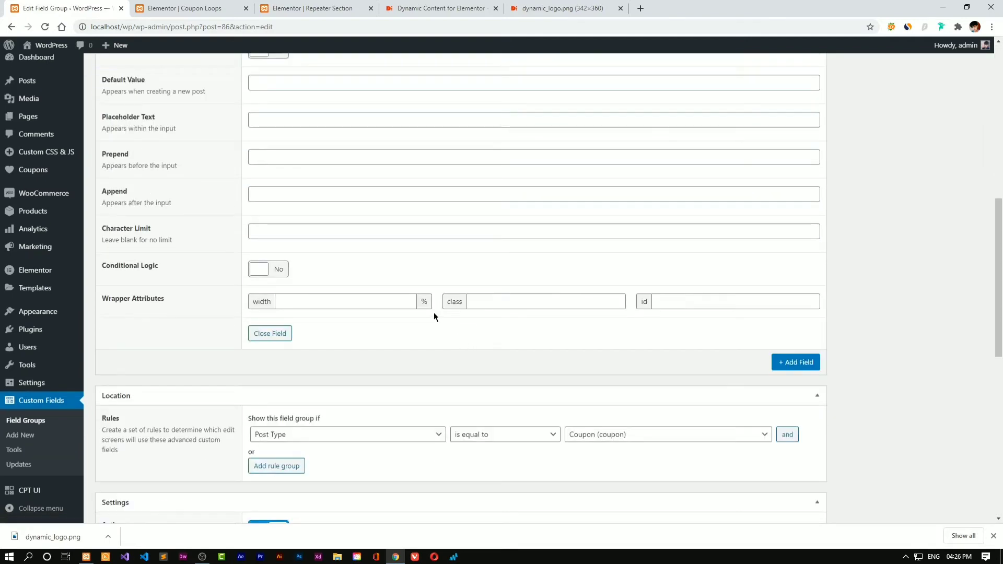
pyautogui.scroll(4, 433, 312)
pyautogui.scroll(-1, 257, 306)
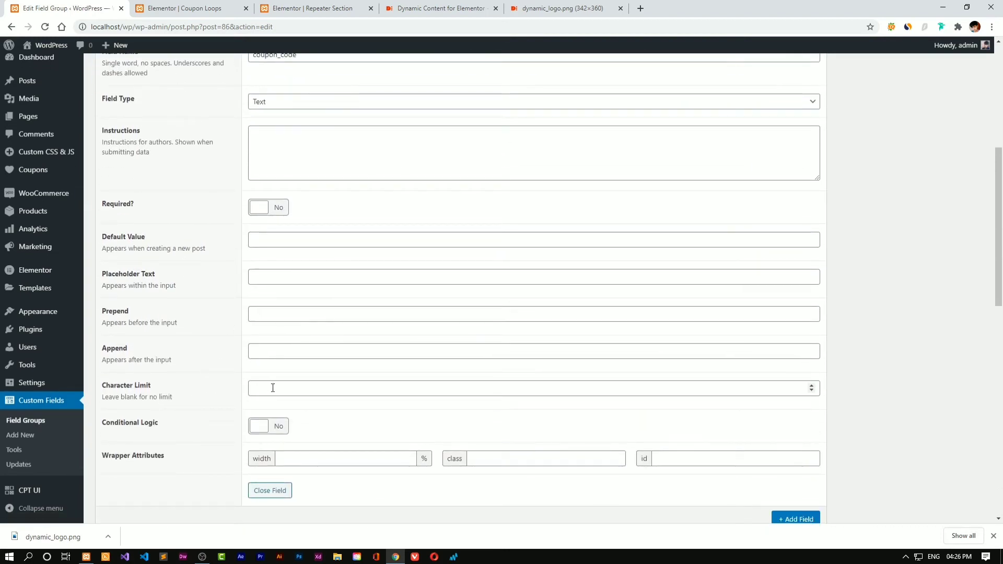
# Limit Coupon Code to 10 characters and update the Coupon Fields group
pyautogui.click(274, 387)
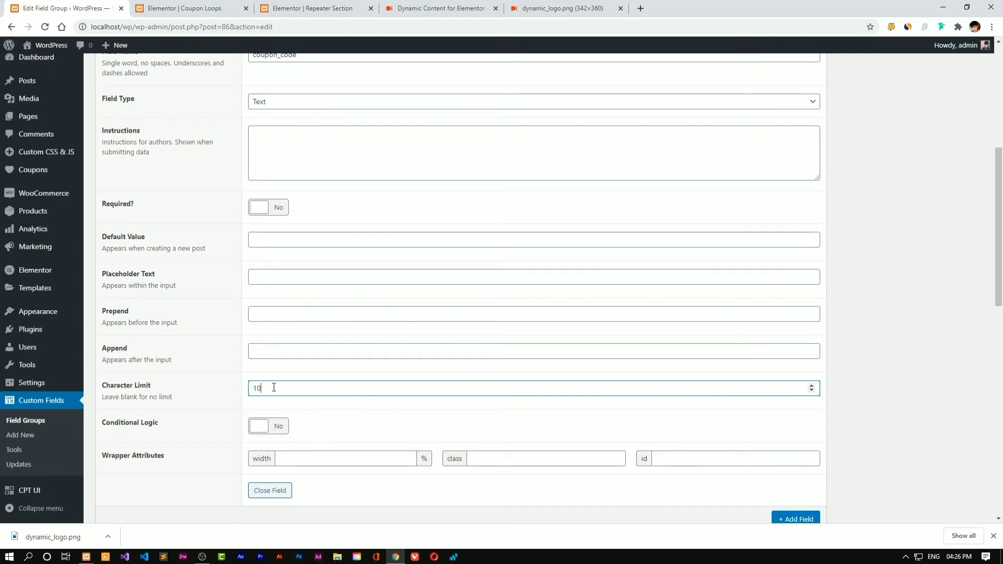
pyautogui.write('10')
pyautogui.click(901, 293)
pyautogui.scroll(-4, 901, 293)
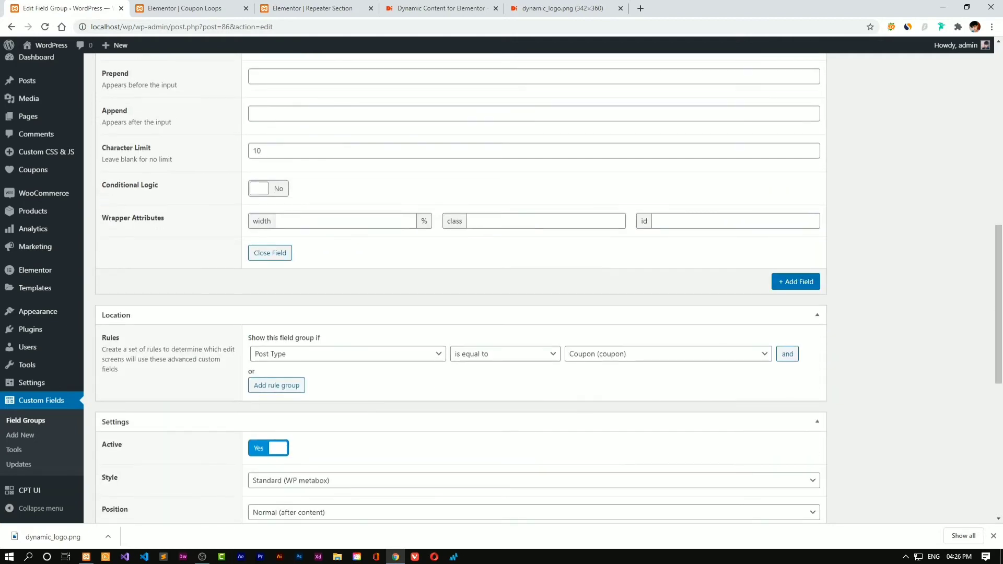
pyautogui.scroll(1, 278, 363)
pyautogui.click(259, 334)
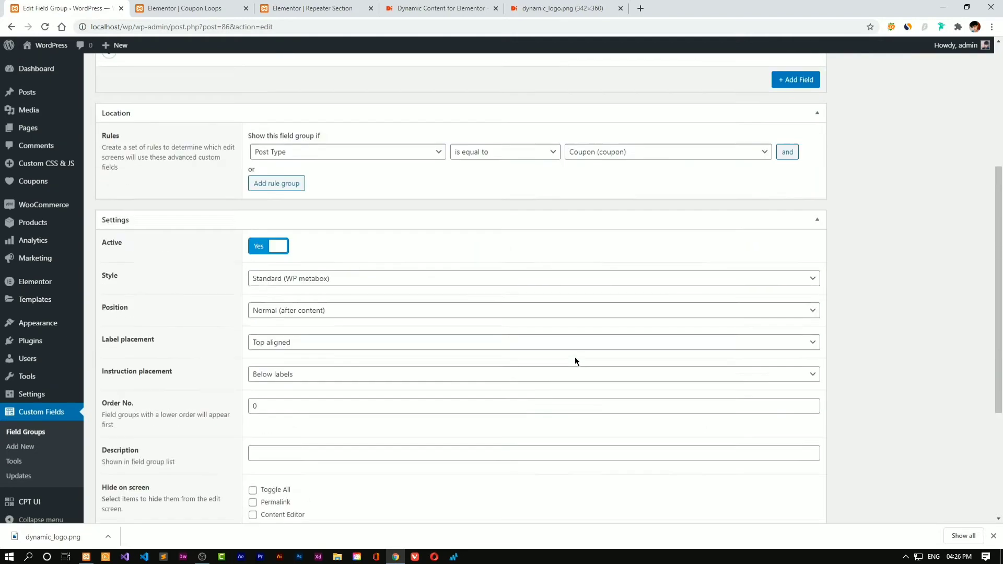
pyautogui.scroll(4, 575, 361)
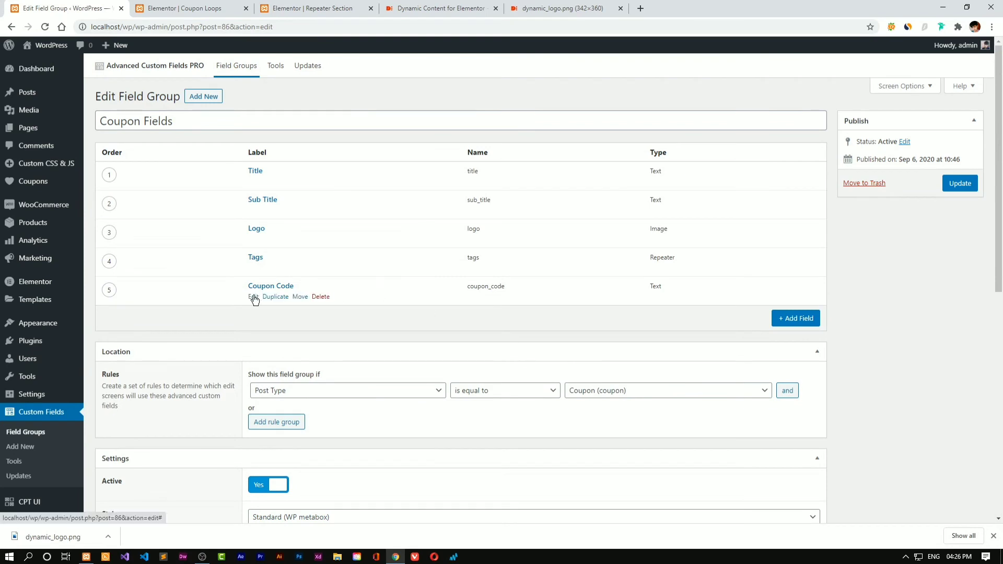
pyautogui.click(962, 184)
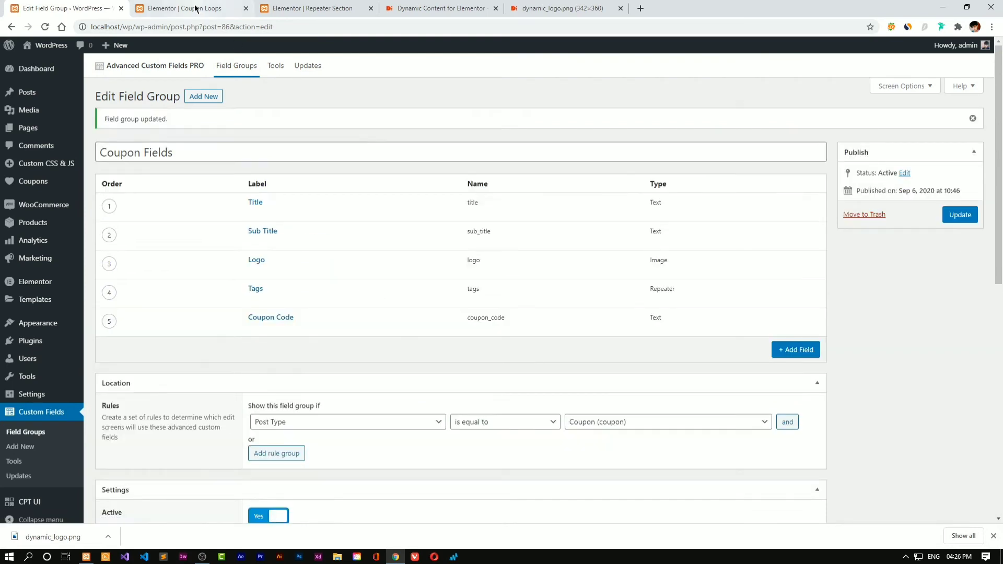
# Open the Dynamic Content coupon and enter a placeholder number in its Coupon Code field
pyautogui.moveTo(36, 133)
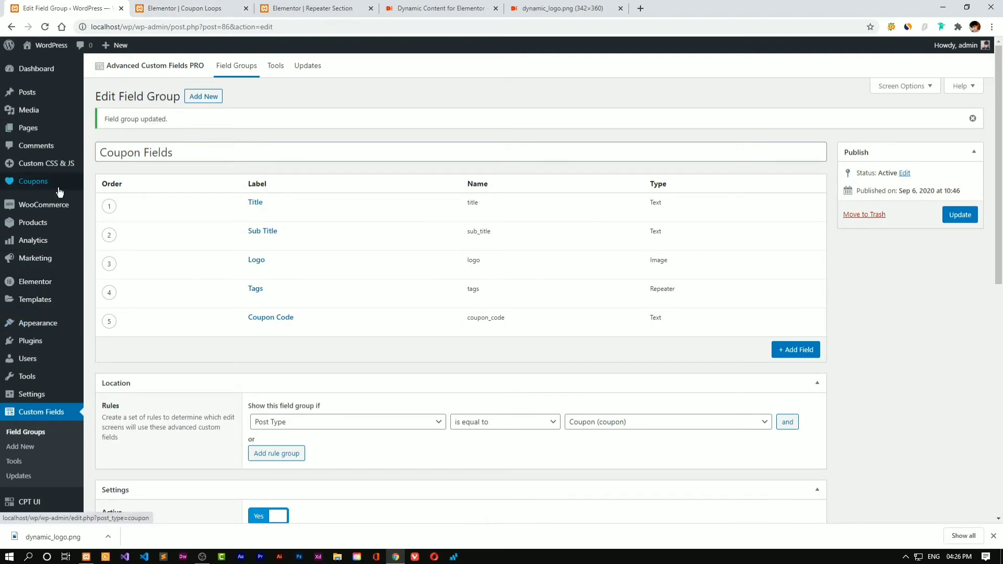
pyautogui.click(109, 182)
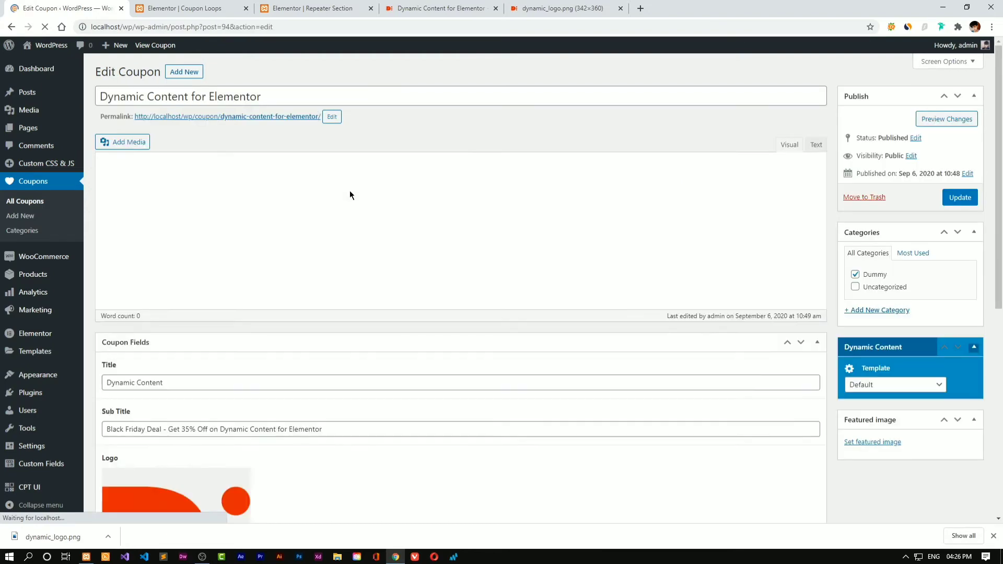
pyautogui.scroll(-7, 351, 209)
pyautogui.scroll(-2, 343, 283)
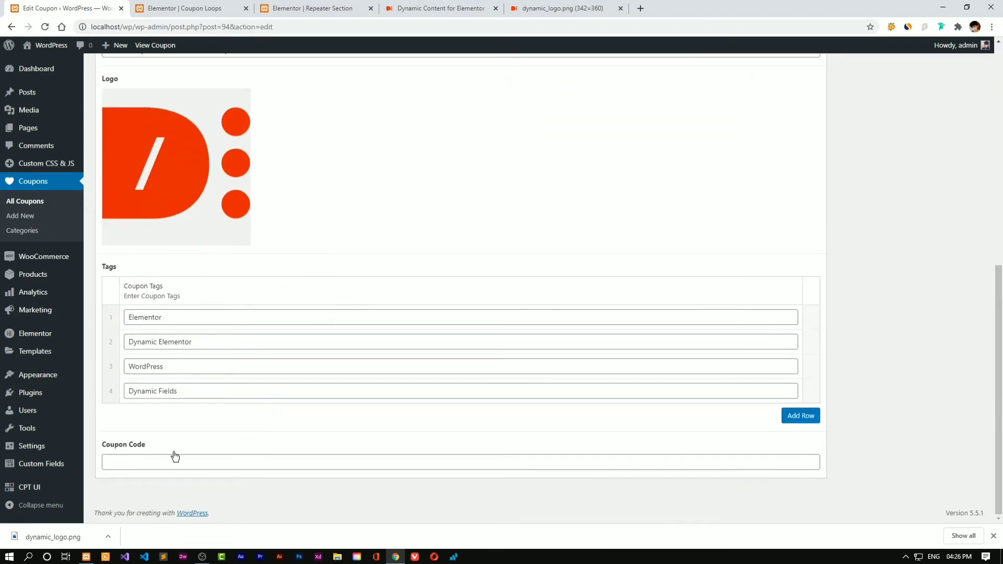
pyautogui.click(160, 468)
pyautogui.write('343')
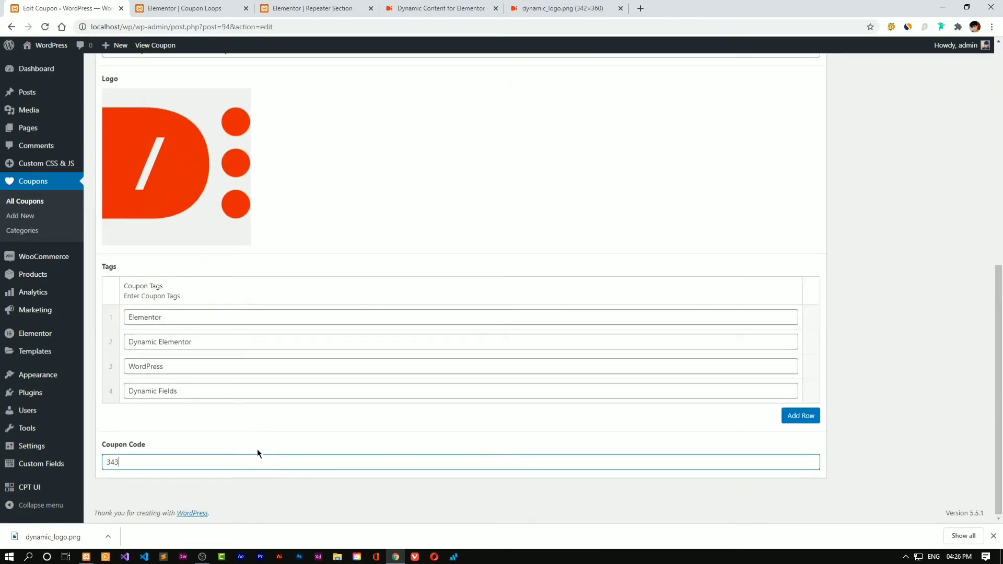
pyautogui.write('4444444')
pyautogui.moveTo(179, 459); pyautogui.dragTo(123, 465)
pyautogui.moveTo(92, 463); pyautogui.dragTo(95, 464)
# Change the coupon code to Droid2020 and return to the Elementor Coupon Loops tab
pyautogui.write('DroidCrunc')
pyautogui.moveTo(145, 463); pyautogui.dragTo(121, 460)
pyautogui.press('BackSpace')
pyautogui.write('2020')
pyautogui.moveTo(166, 462); pyautogui.dragTo(106, 462)
pyautogui.click(440, 487)
pyautogui.moveTo(999, 392); pyautogui.dragTo(999, 172)
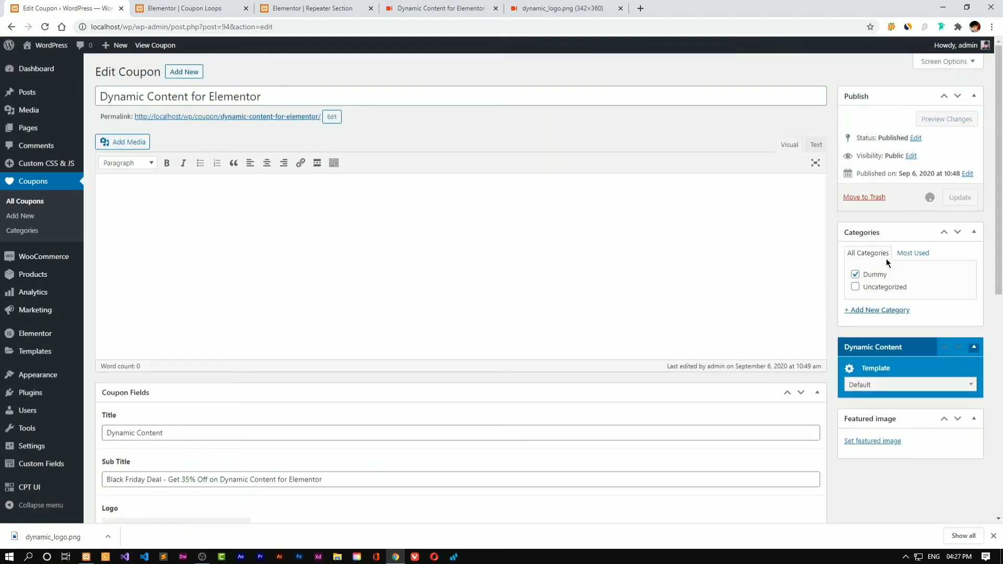
pyautogui.click(194, 5)
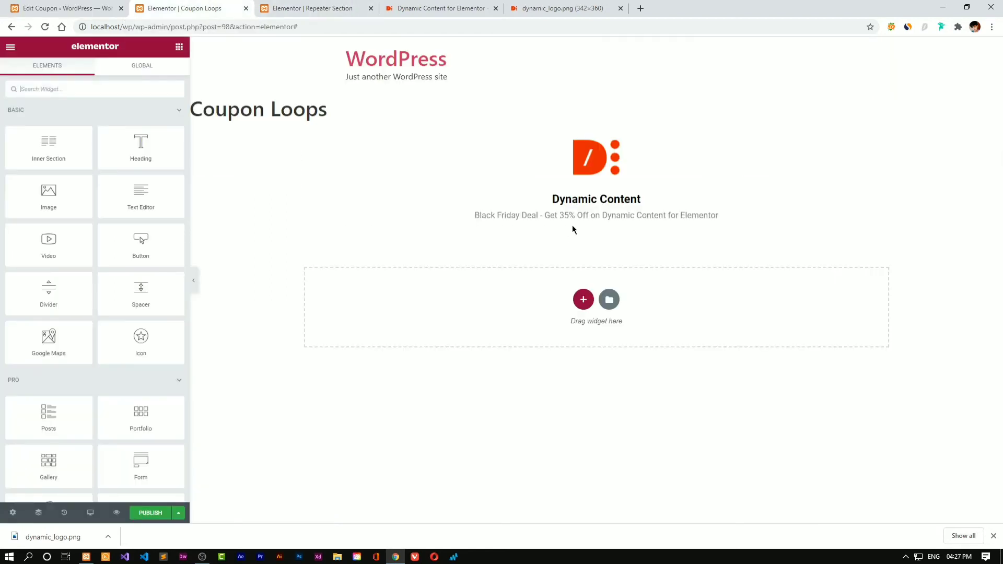
# Find the Copy to Clipboard widget with 'cop' and drop it below the coupon subtitle
pyautogui.click(141, 85)
pyautogui.write('cop')
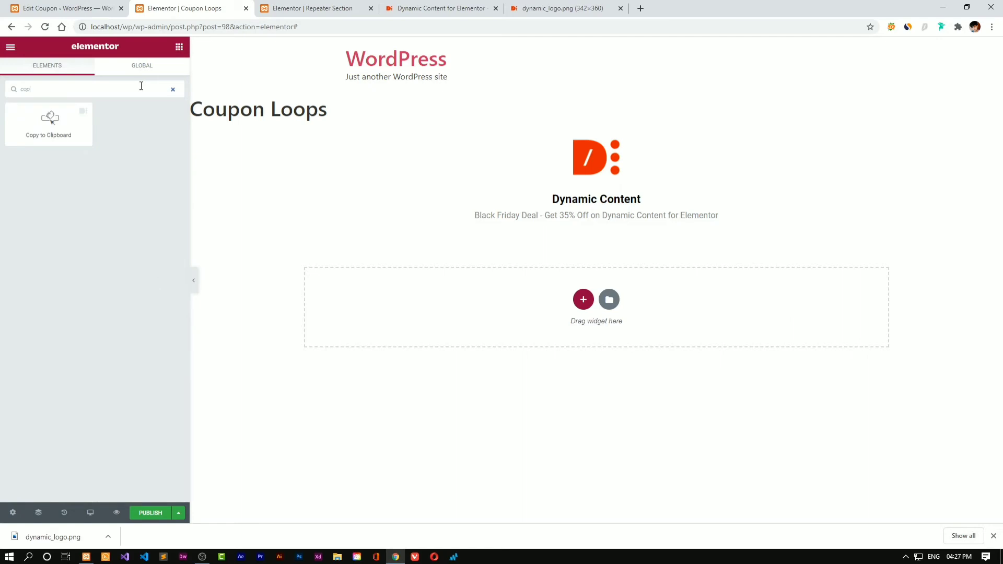
pyautogui.moveTo(49, 119); pyautogui.dragTo(575, 217)
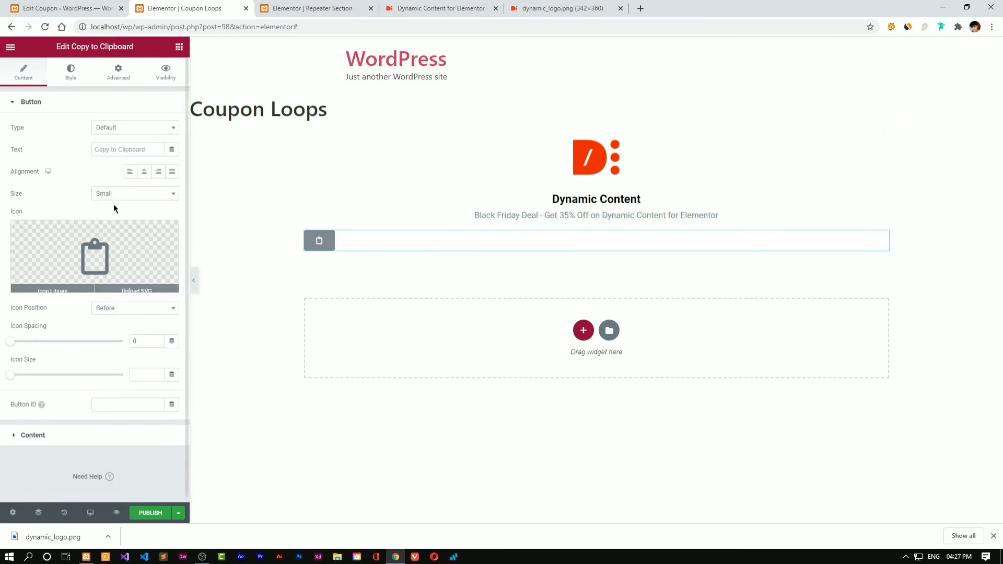
# Label the button 'Copy Coupon Code', set icon spacing to 10 and centre it
pyautogui.click(108, 150)
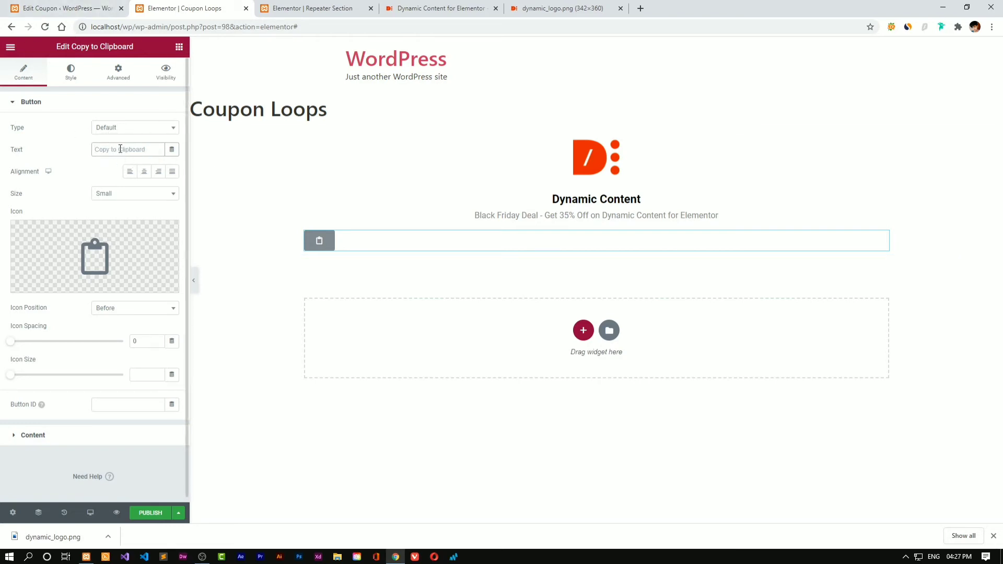
pyautogui.write('Copy C')
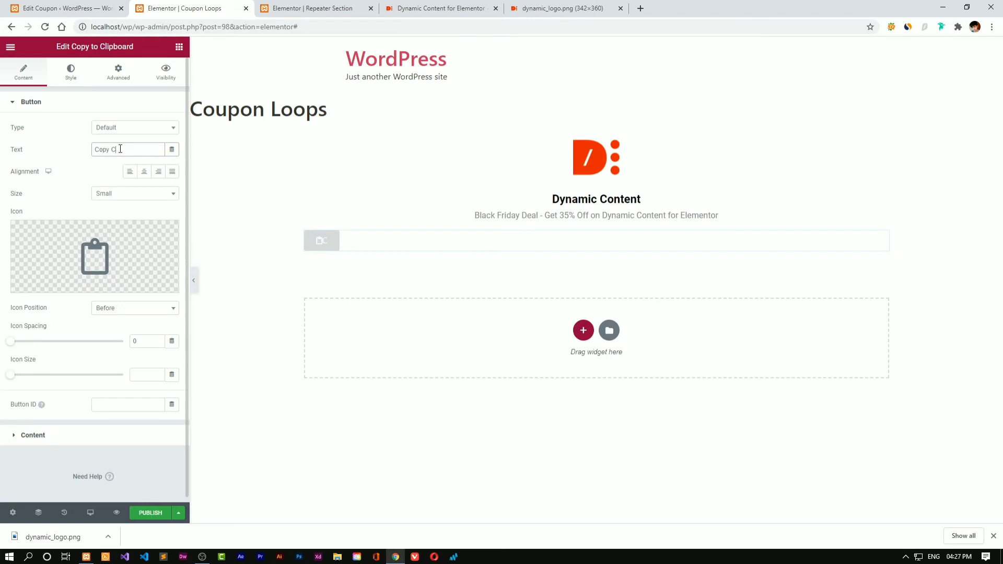
pyautogui.write('ode')
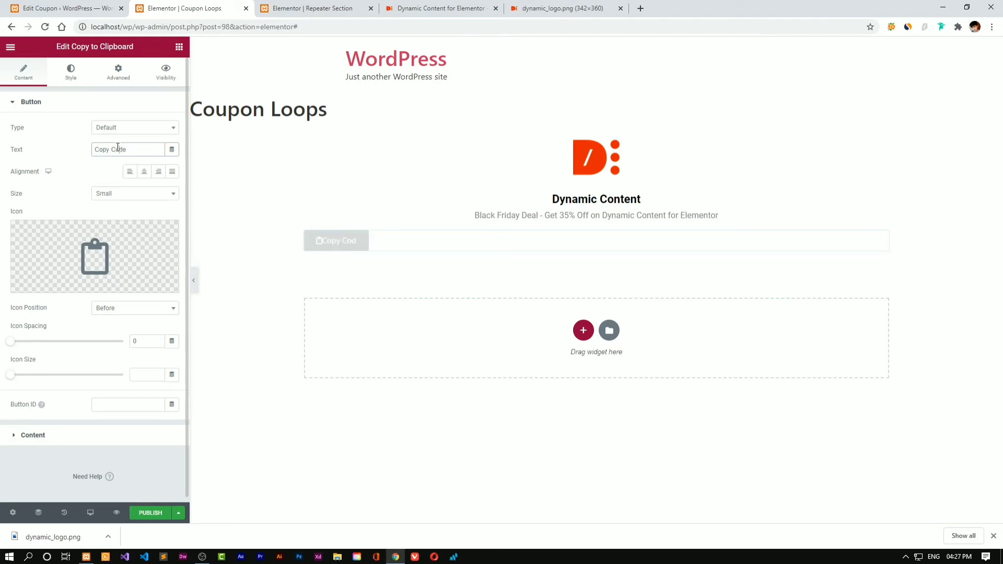
pyautogui.hotkey('ctrl', 'shift', 'Left')
pyautogui.write('Co')
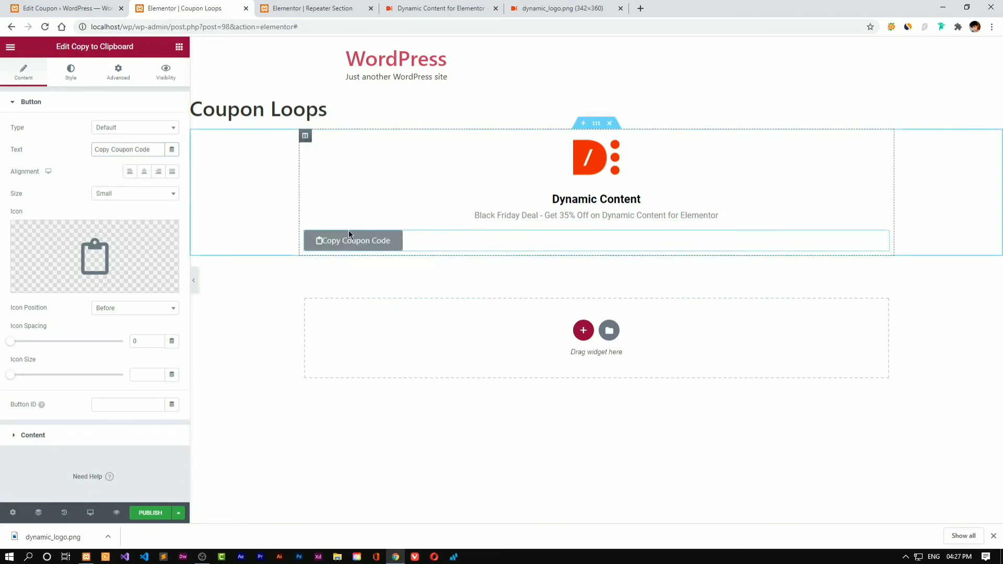
pyautogui.moveTo(11, 341); pyautogui.dragTo(34, 345)
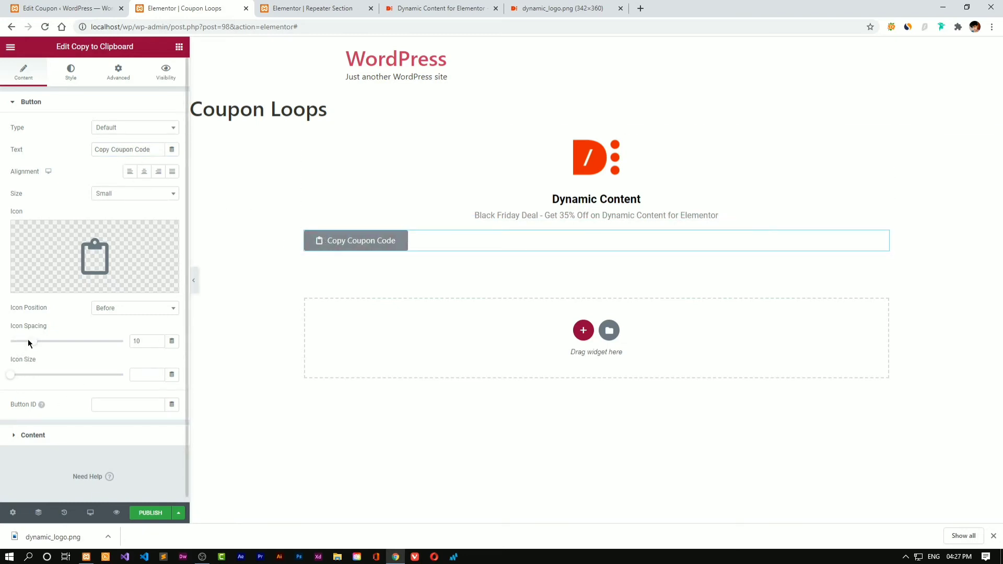
pyautogui.click(142, 173)
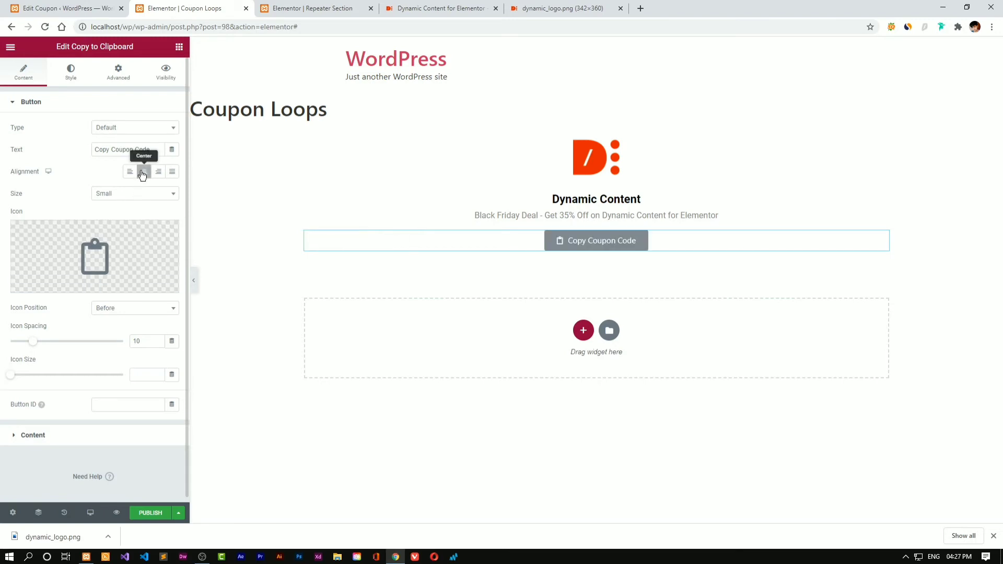
# Give the button a dark grey #3A3A3A normal background
pyautogui.click(68, 73)
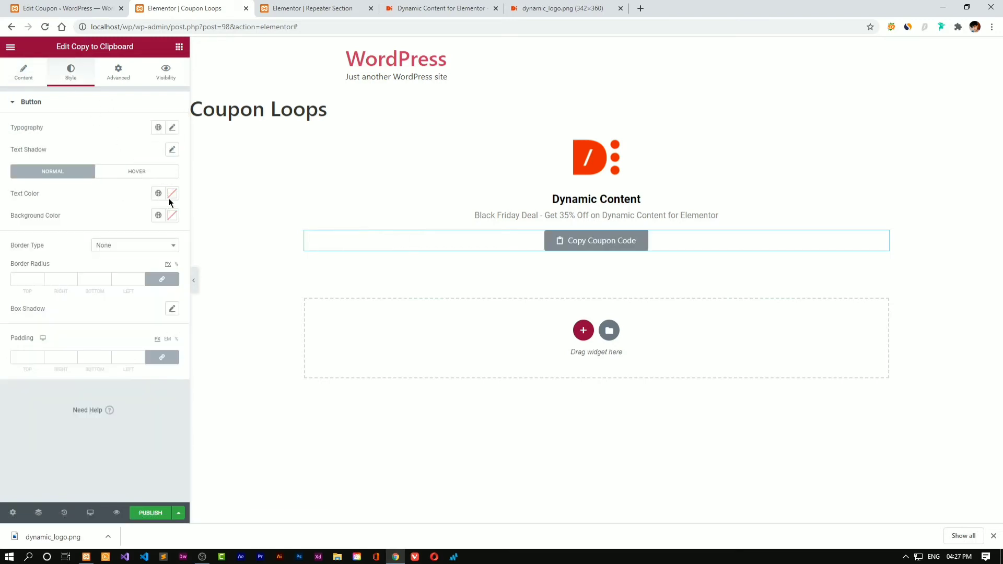
pyautogui.click(171, 217)
pyautogui.moveTo(116, 284)
pyautogui.mouseDown()
pyautogui.moveTo(16, 274)
pyautogui.moveTo(9, 302)
pyautogui.mouseUp()
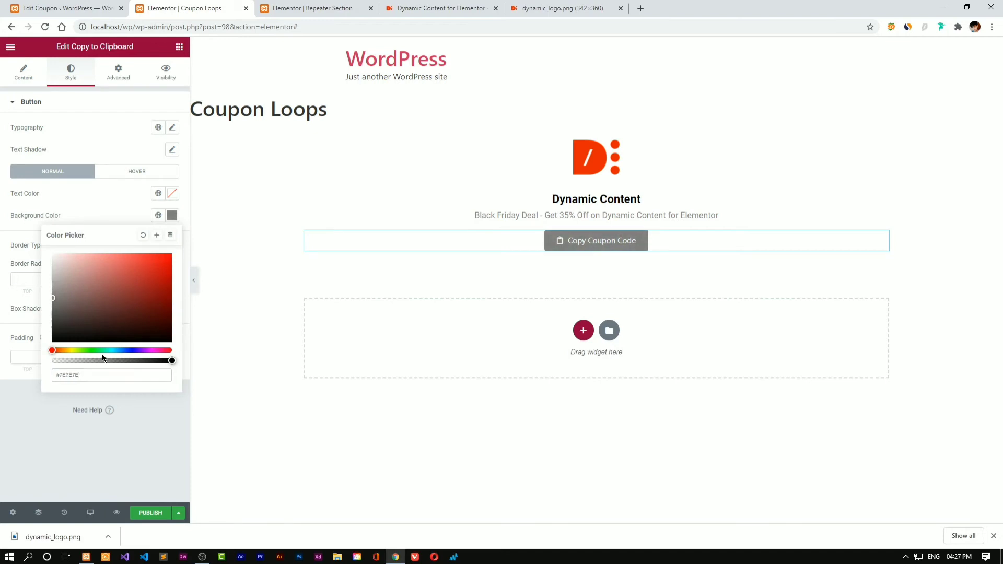
pyautogui.moveTo(102, 351); pyautogui.dragTo(149, 350)
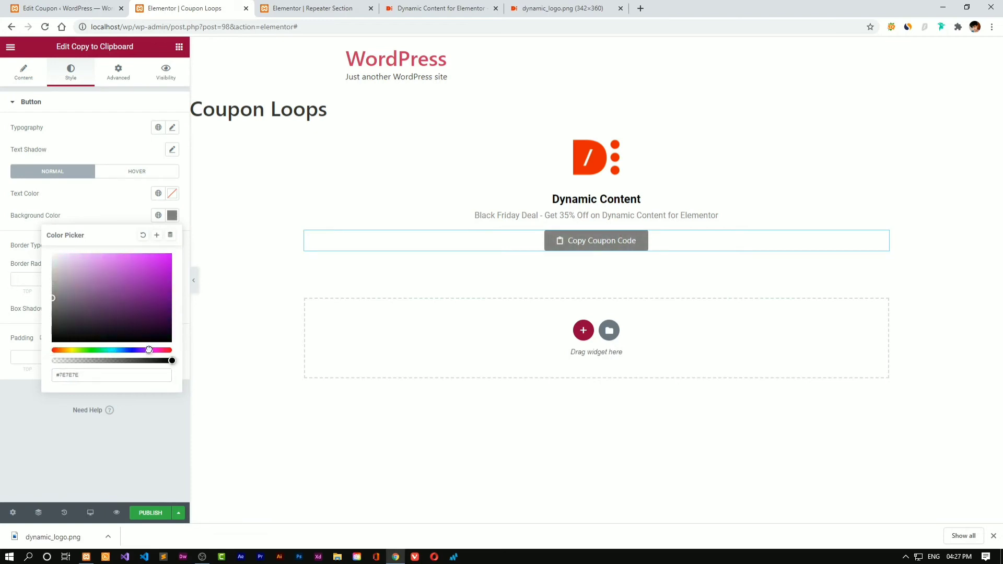
pyautogui.click(117, 264)
pyautogui.click(161, 350)
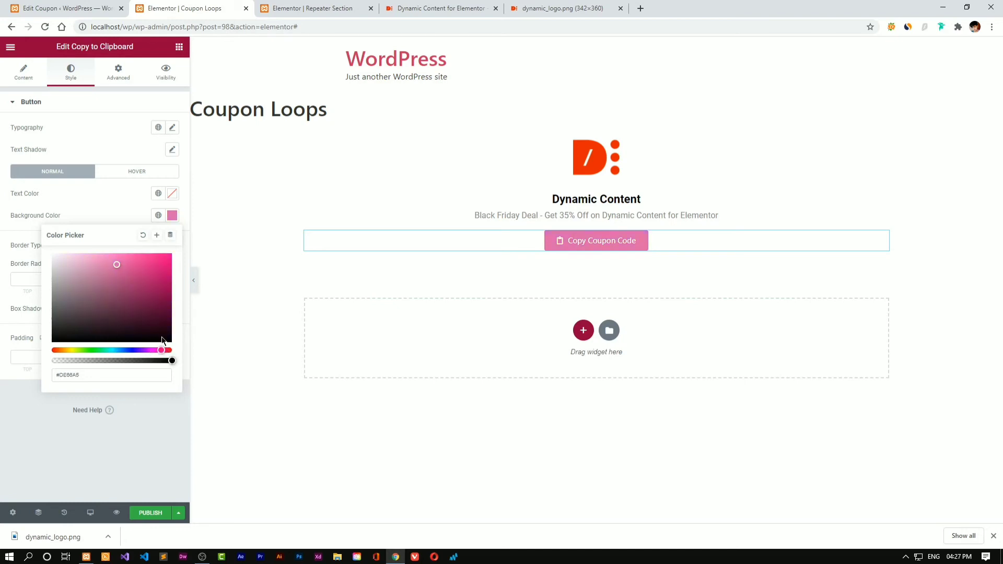
pyautogui.moveTo(127, 268)
pyautogui.mouseDown()
pyautogui.moveTo(62, 273)
pyautogui.moveTo(20, 299)
pyautogui.moveTo(10, 322)
pyautogui.mouseUp()
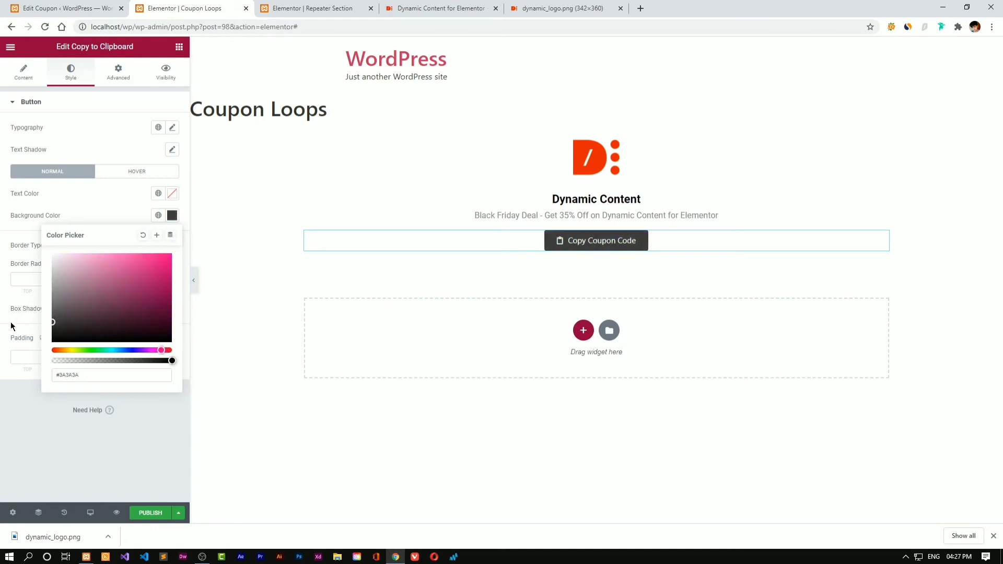
pyautogui.click(127, 414)
# Set the button's hover background to black #000000
pyautogui.click(137, 172)
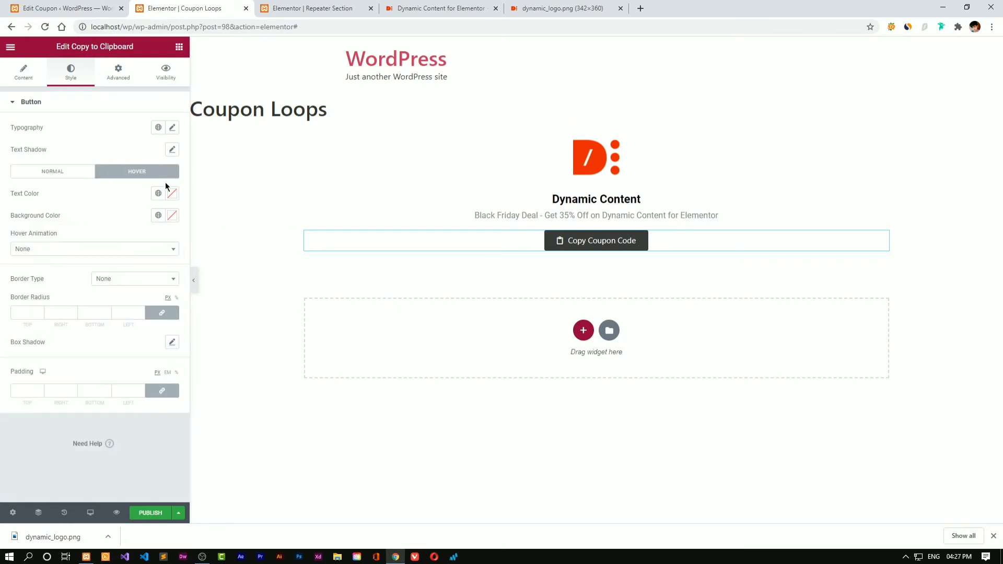
pyautogui.click(175, 216)
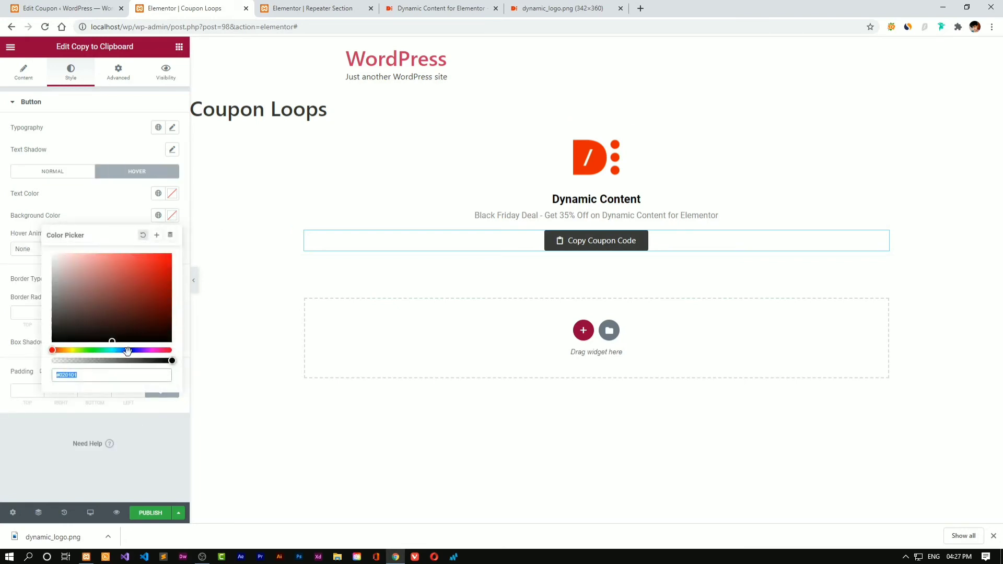
pyautogui.moveTo(112, 341); pyautogui.dragTo(23, 341)
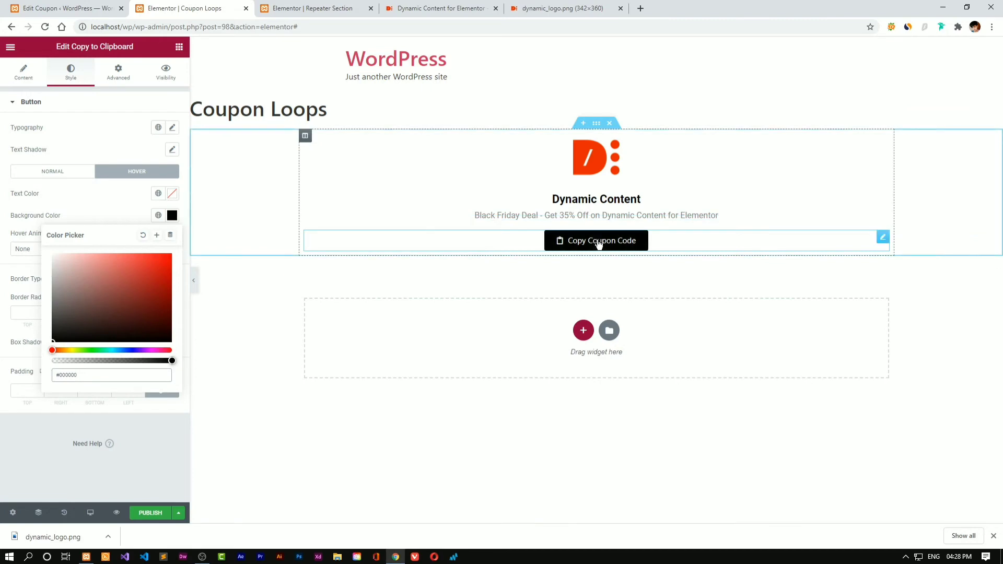
pyautogui.click(157, 427)
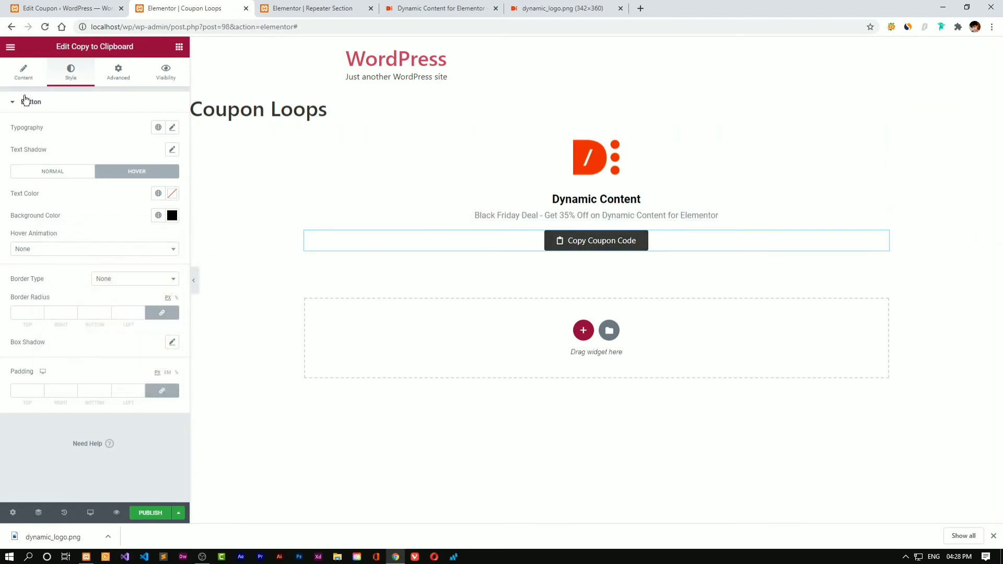
pyautogui.click(21, 78)
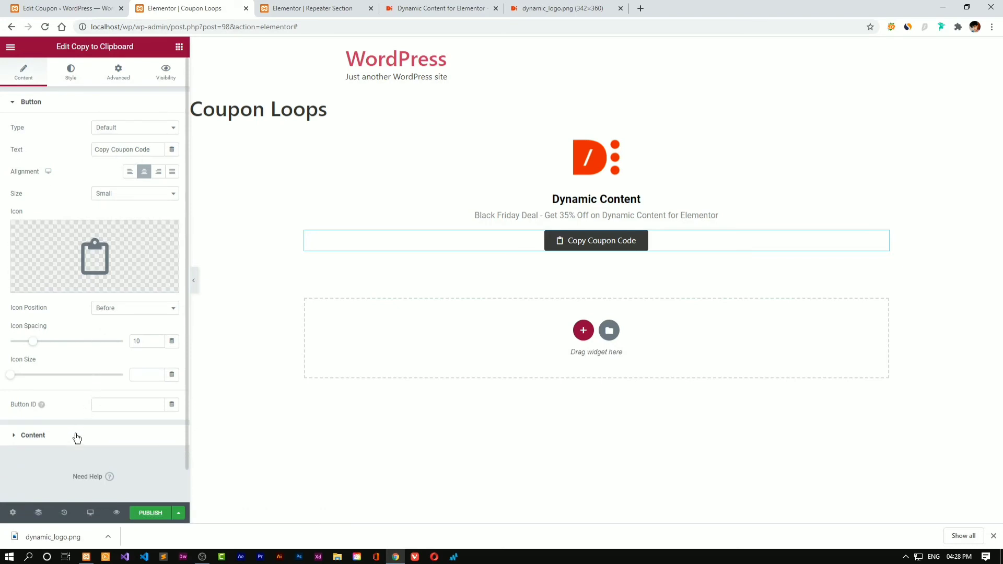
# Replace the placeholder URL with the sample copy value 'dfdfd'
pyautogui.click(76, 437)
pyautogui.moveTo(85, 187); pyautogui.dragTo(2, 191)
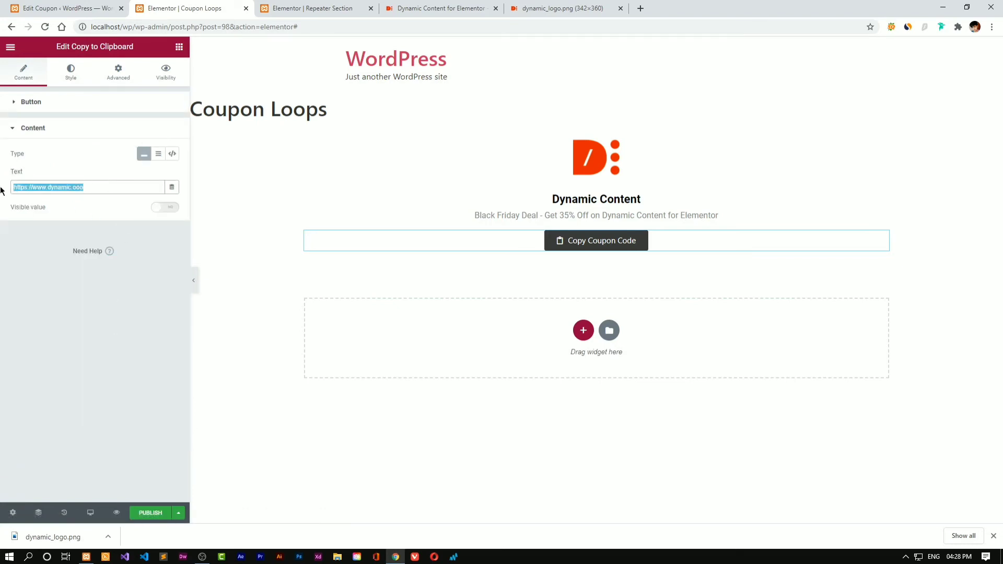
pyautogui.press('BackSpace')
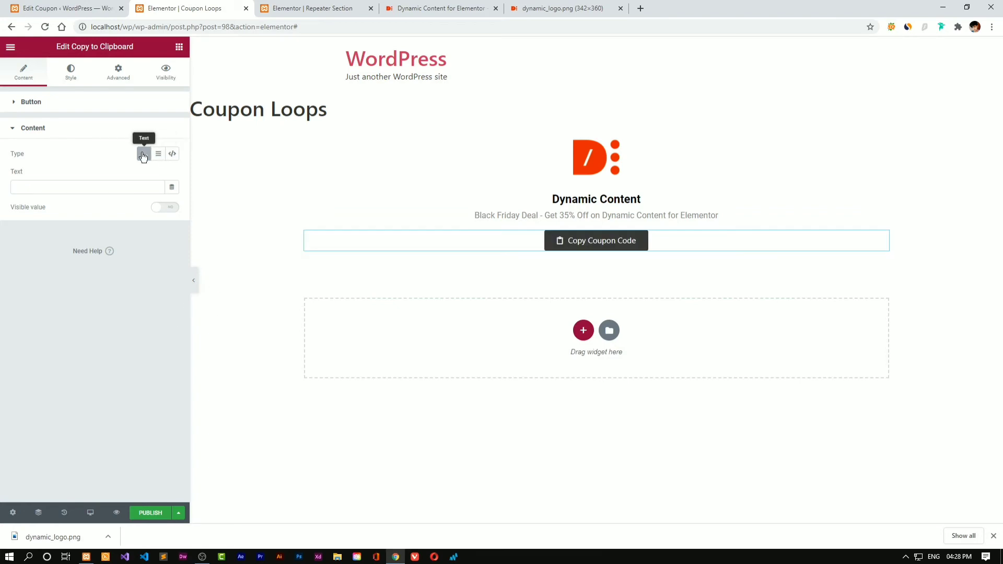
pyautogui.click(160, 207)
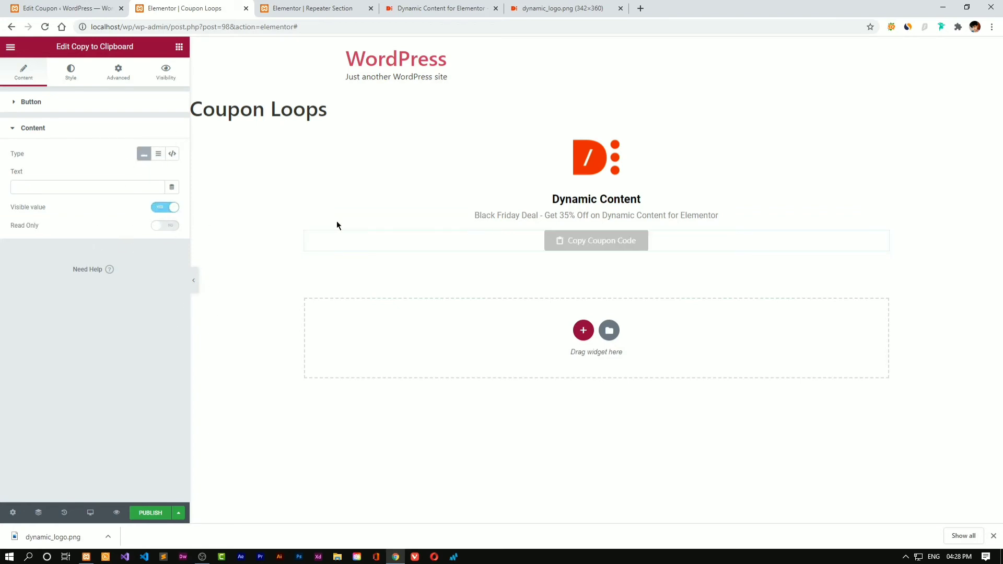
pyautogui.click(75, 188)
pyautogui.write('dfdfd')
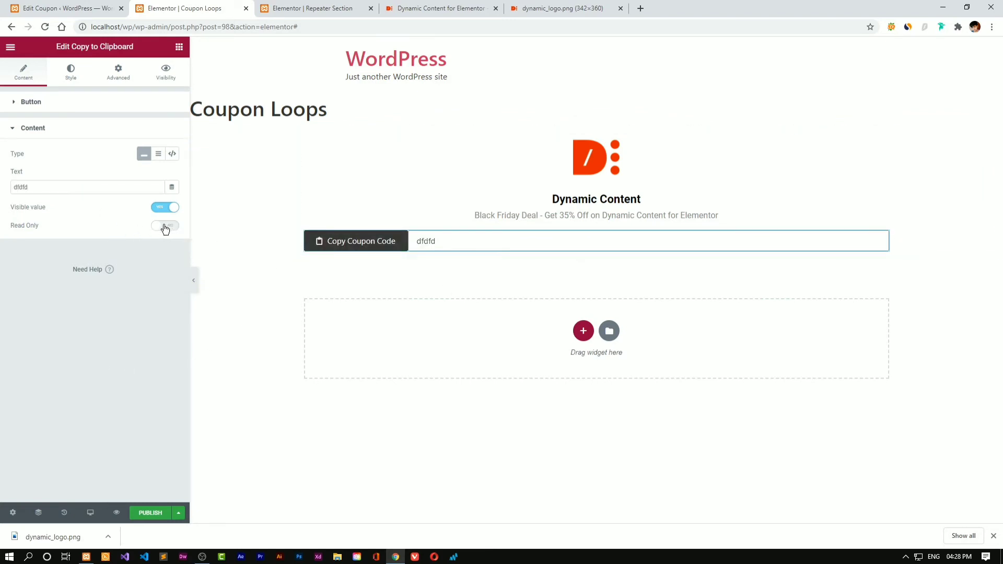
# Preview the page, then switch off showing the copied value beside the button
pyautogui.click(441, 239)
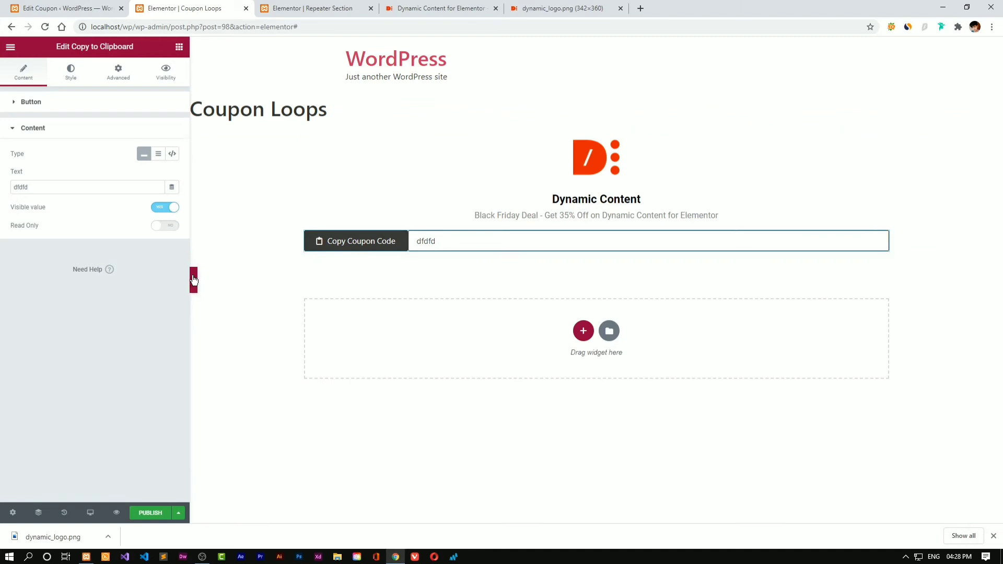
pyautogui.click(193, 280)
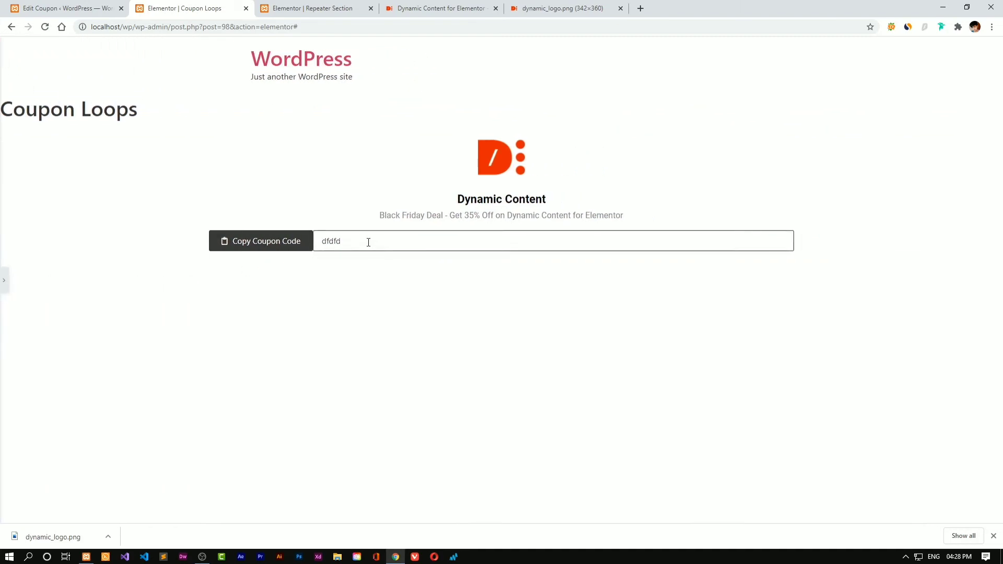
pyautogui.click(5, 280)
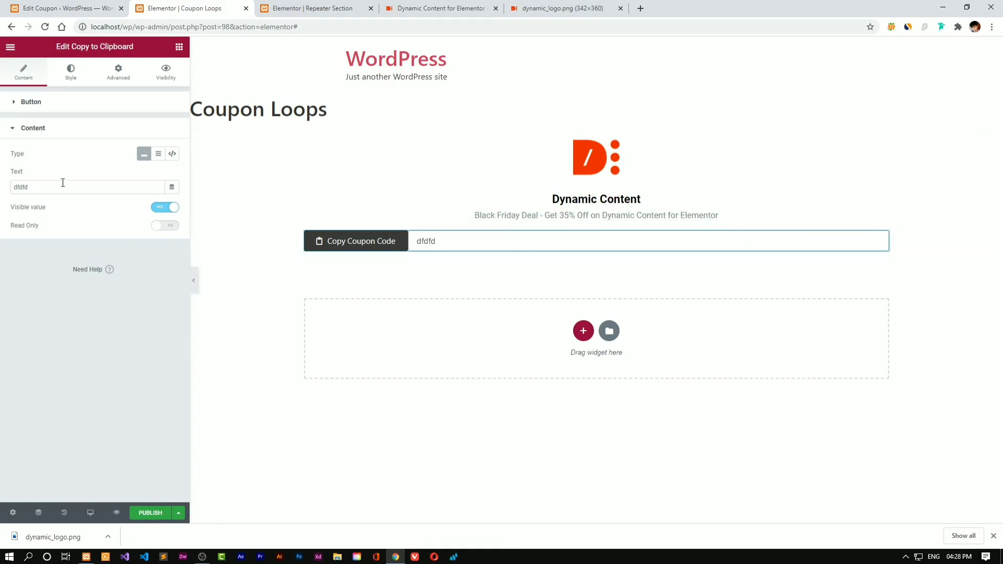
pyautogui.click(162, 208)
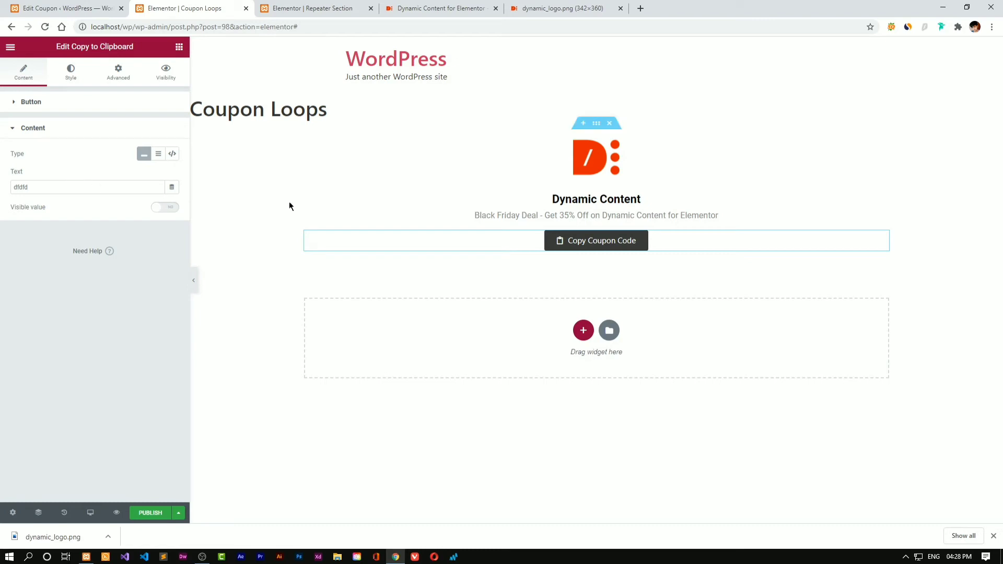
pyautogui.click(41, 188)
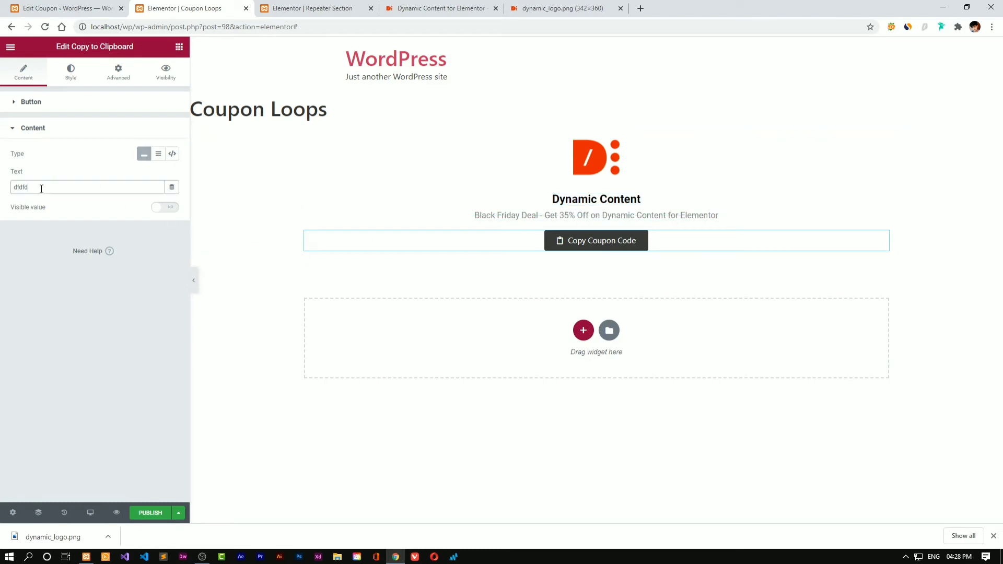
# Clear the copy text, link it to an ACF Field dynamic tag, and update the page
pyautogui.doubleClick(60, 191)
pyautogui.press('BackSpace')
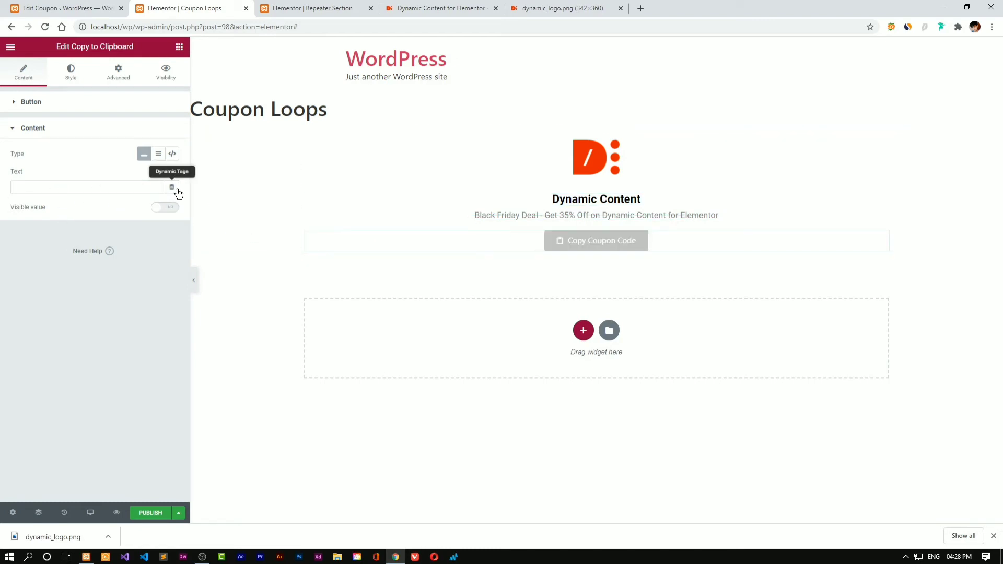
pyautogui.click(173, 189)
pyautogui.scroll(-5, 121, 300)
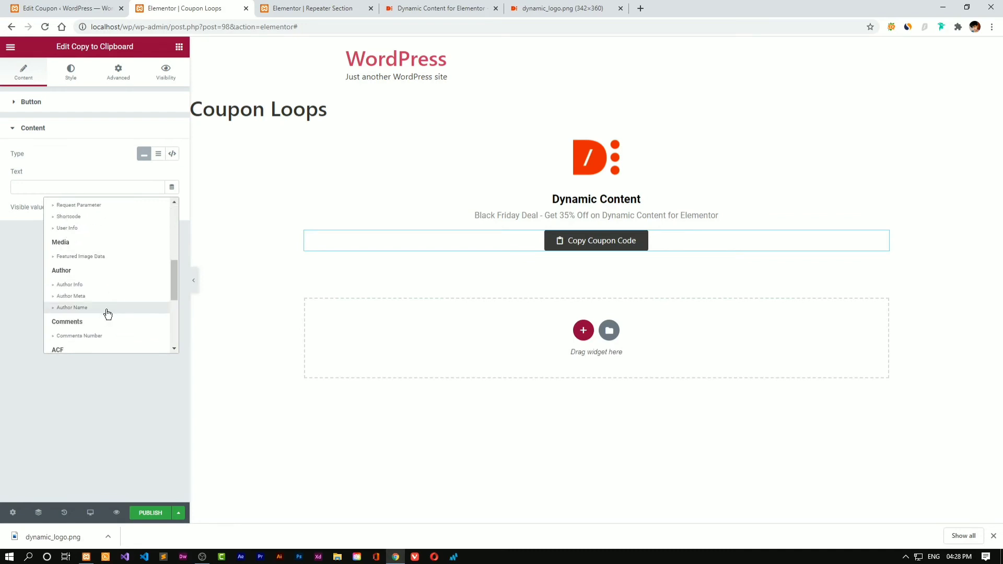
pyautogui.scroll(-2, 96, 326)
pyautogui.click(89, 309)
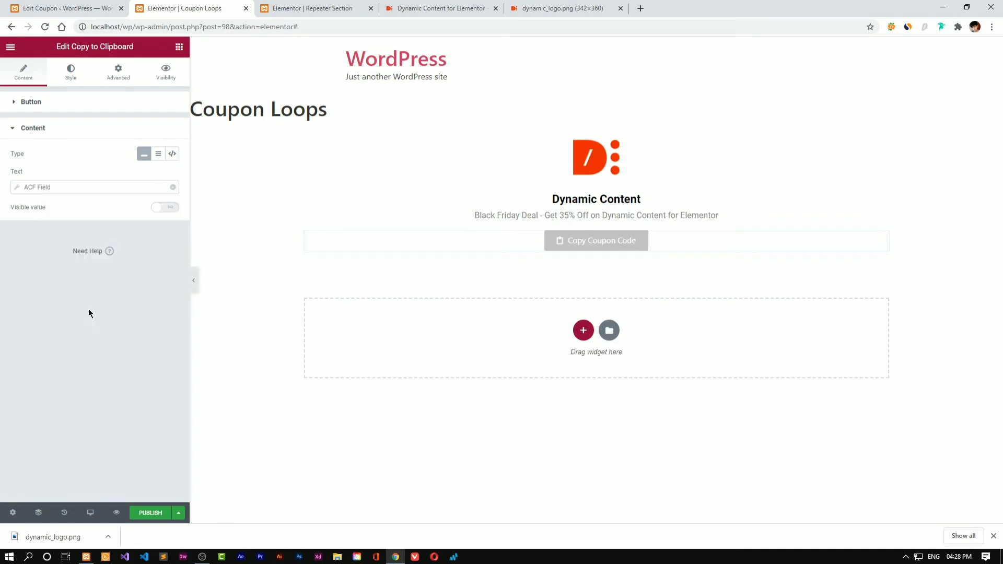
pyautogui.click(99, 186)
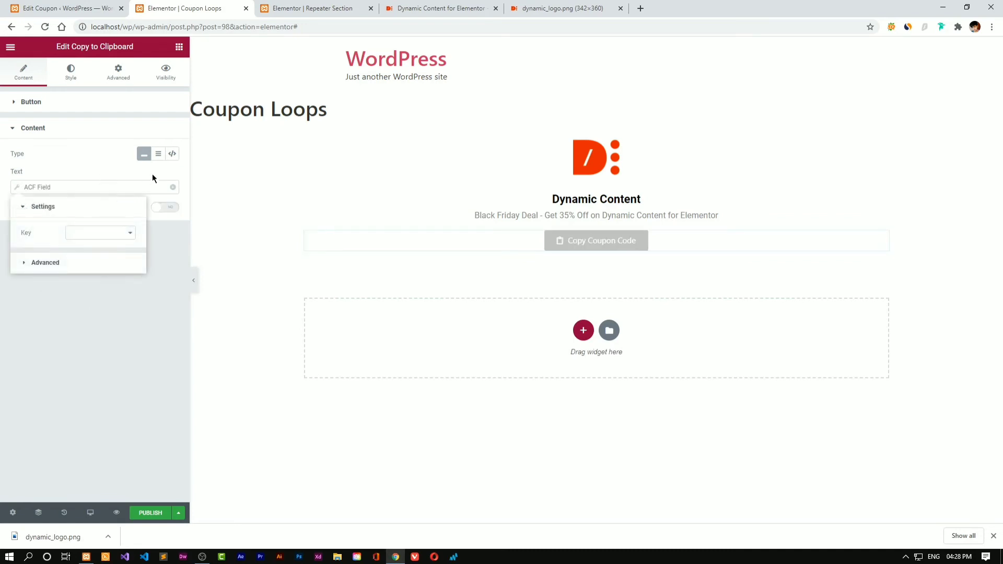
pyautogui.click(120, 233)
pyautogui.click(109, 236)
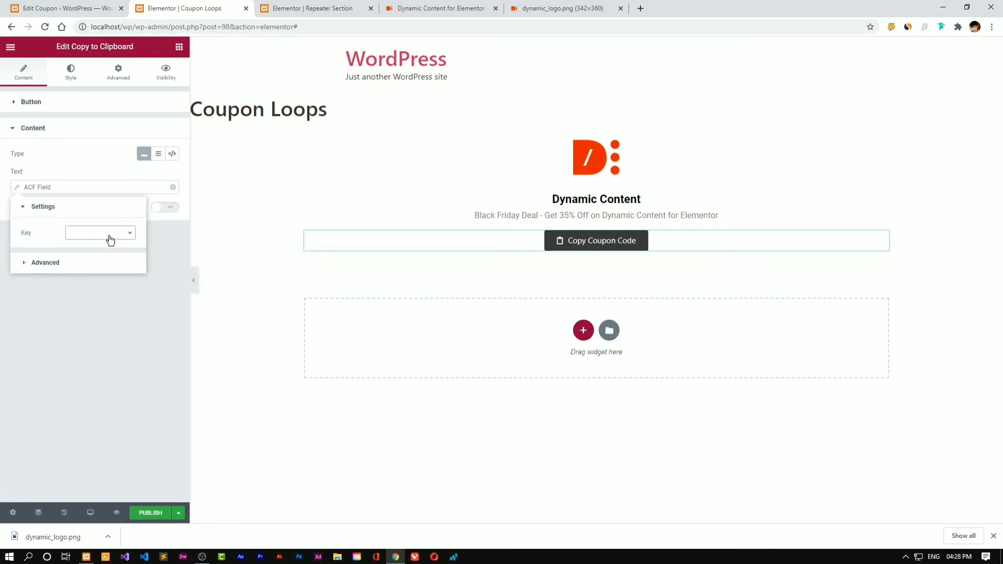
pyautogui.click(114, 348)
pyautogui.click(178, 514)
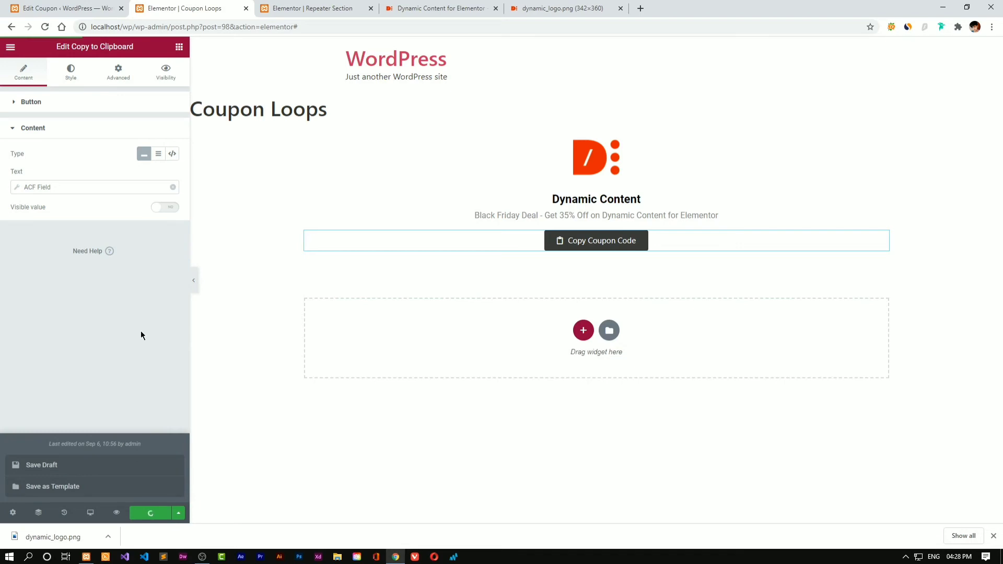
# After reloading the editor, set the ACF Field key to Coupon Code and preview
pyautogui.rightClick(213, 15)
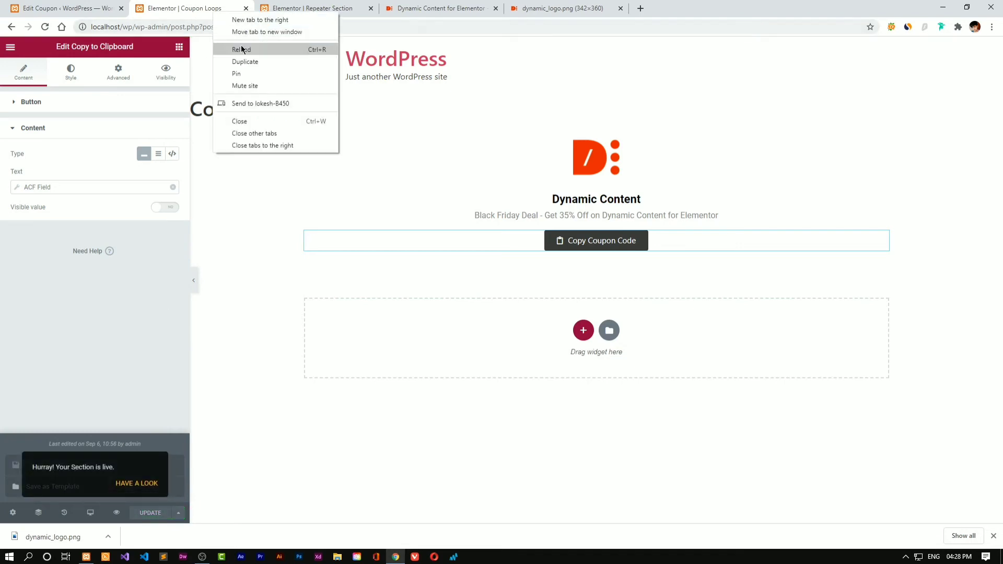
pyautogui.click(235, 47)
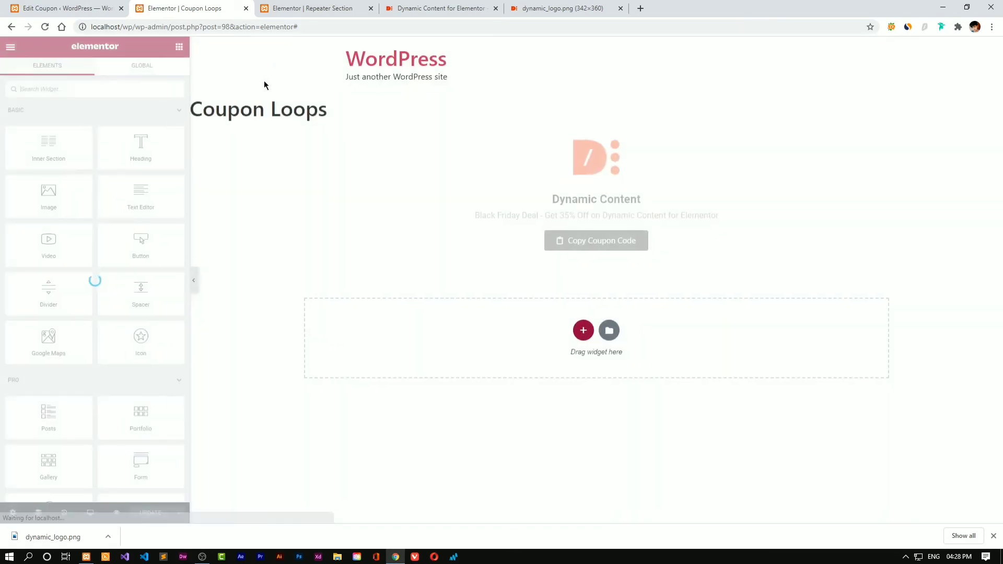
pyautogui.click(678, 239)
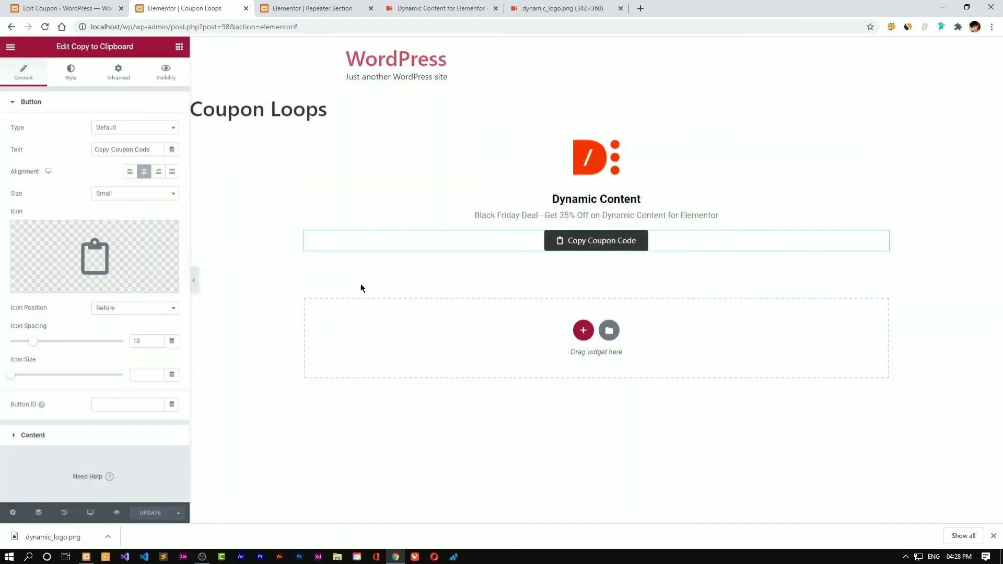
pyautogui.click(67, 440)
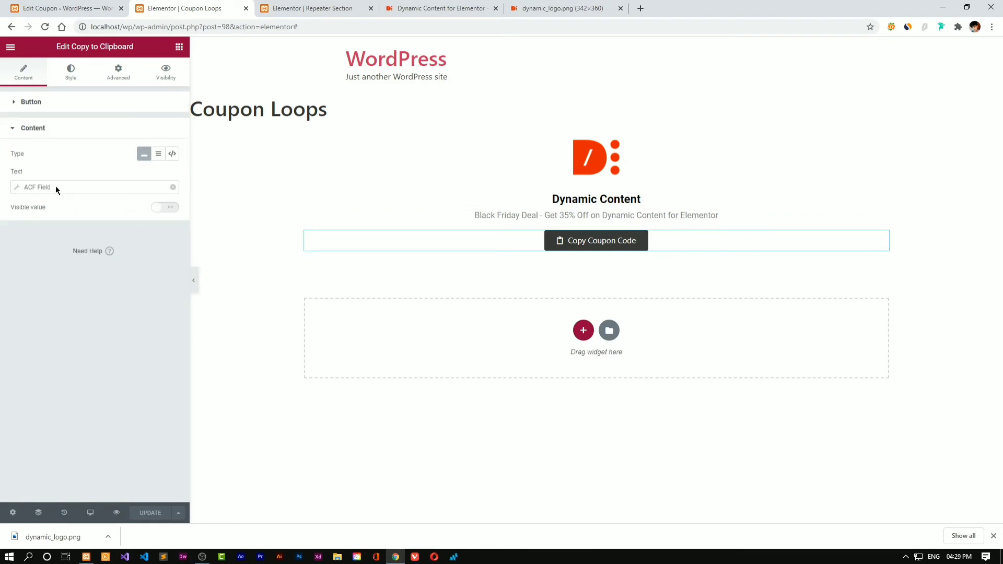
pyautogui.click(94, 190)
pyautogui.click(115, 234)
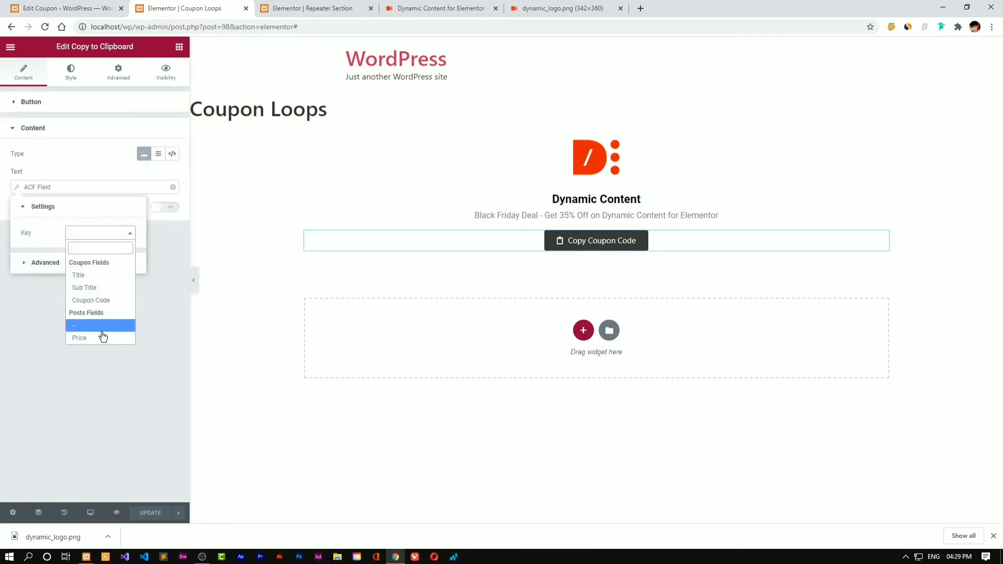
pyautogui.click(104, 301)
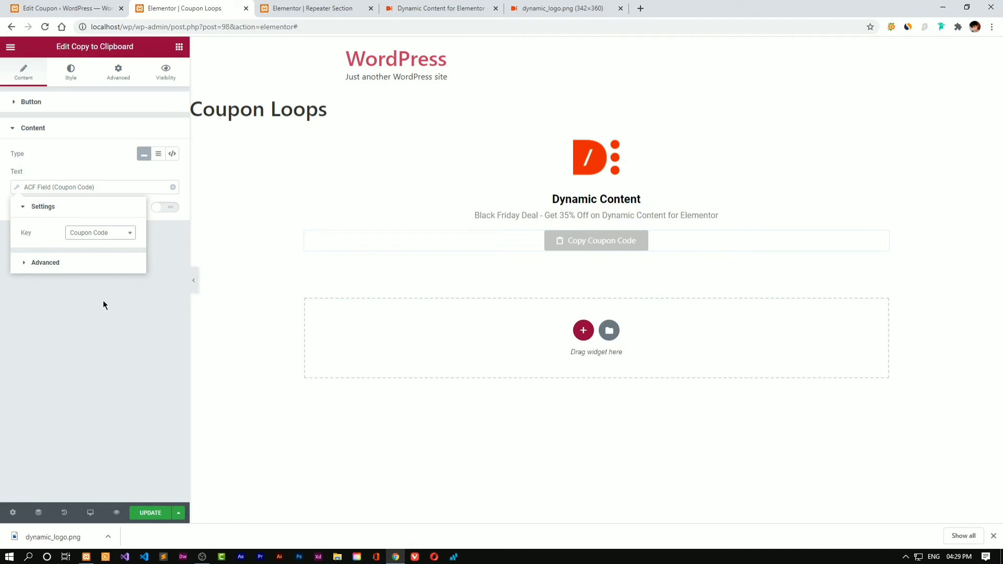
pyautogui.click(65, 263)
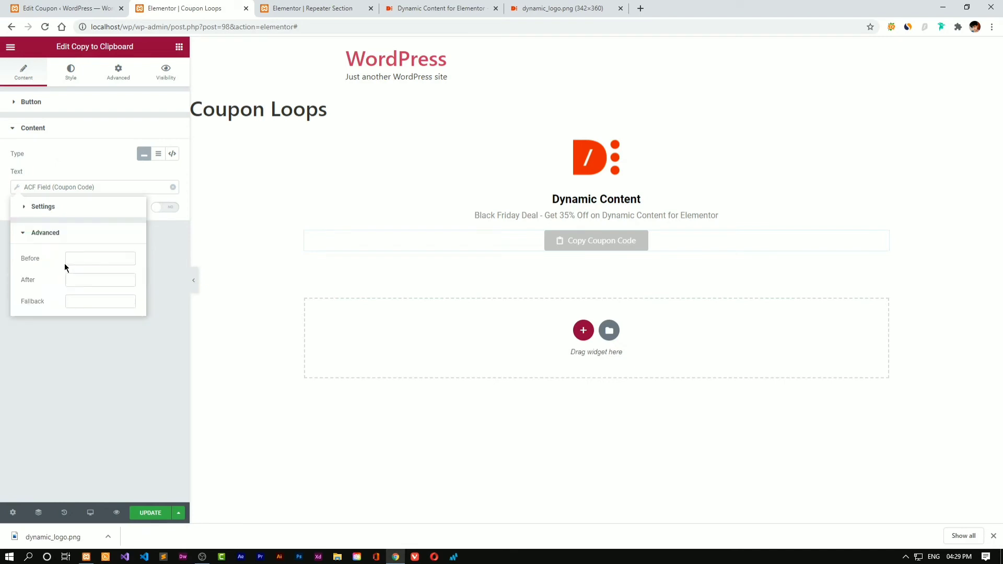
pyautogui.click(114, 363)
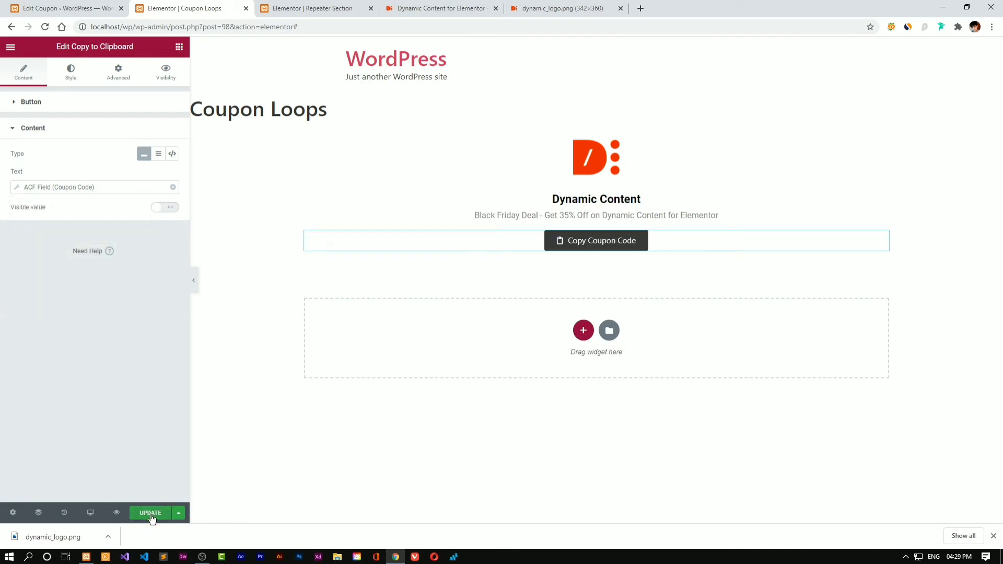
pyautogui.click(191, 281)
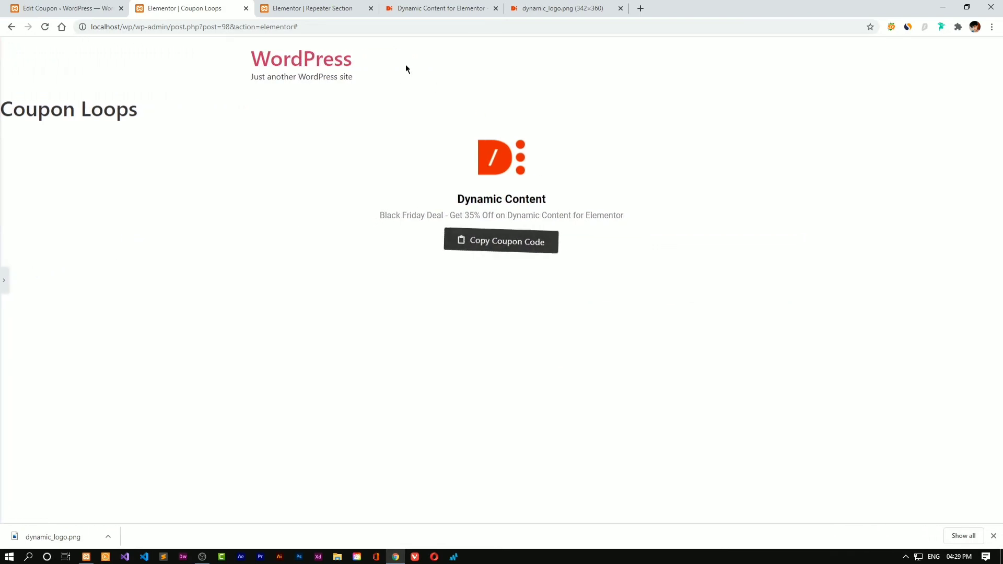
pyautogui.click(368, 25)
pyautogui.hotkey('ctrl', 'v')
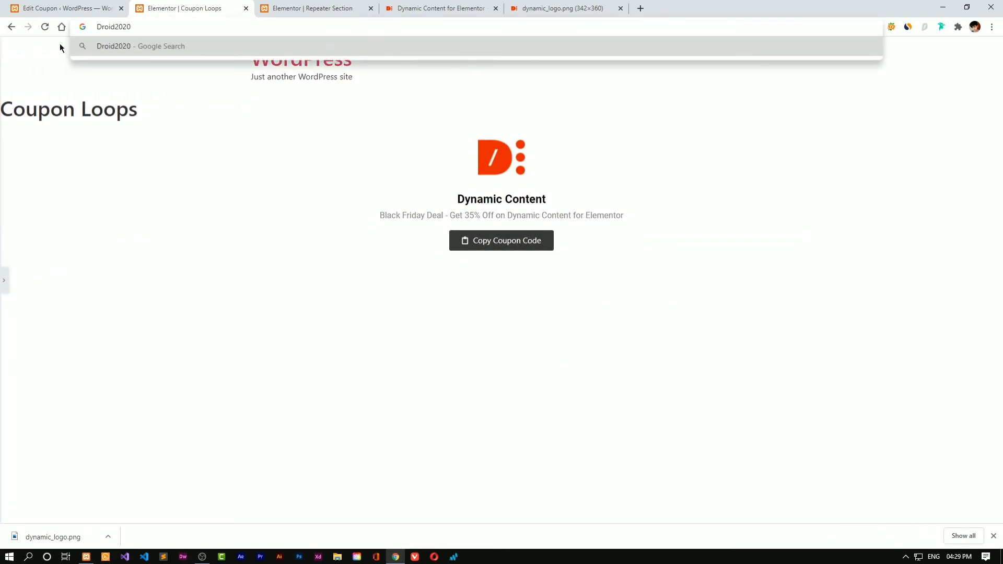
pyautogui.click(174, 130)
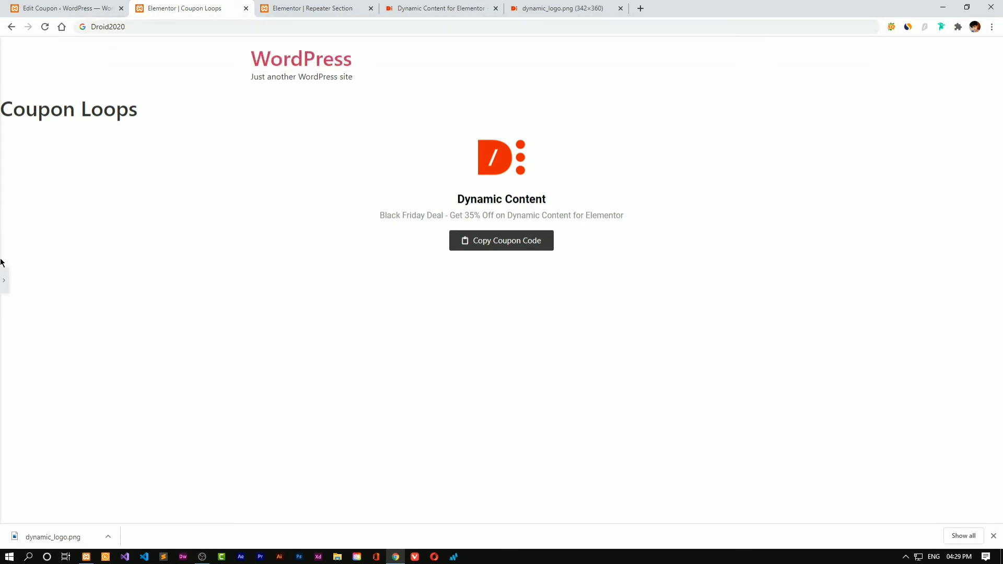
pyautogui.click(3, 280)
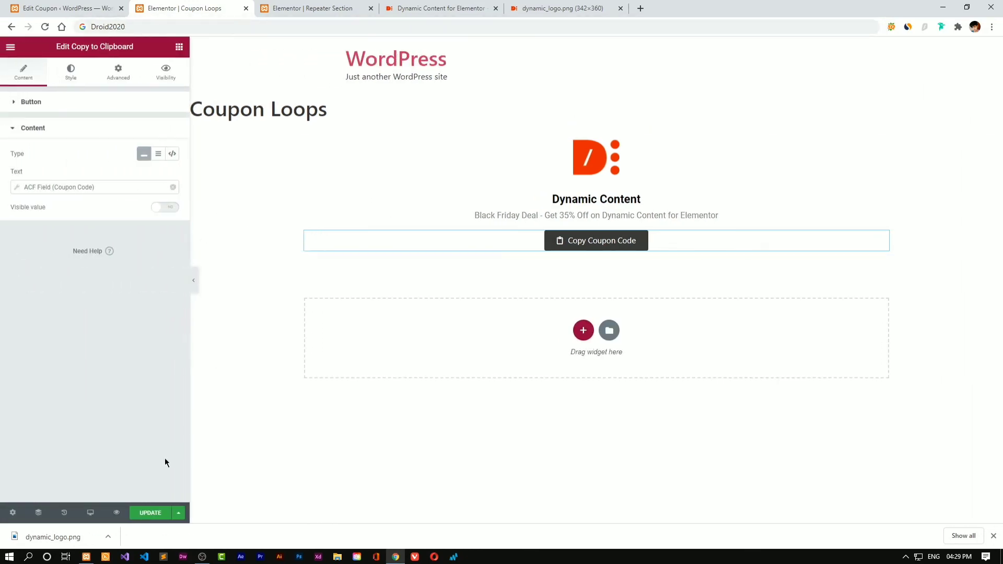
pyautogui.click(146, 513)
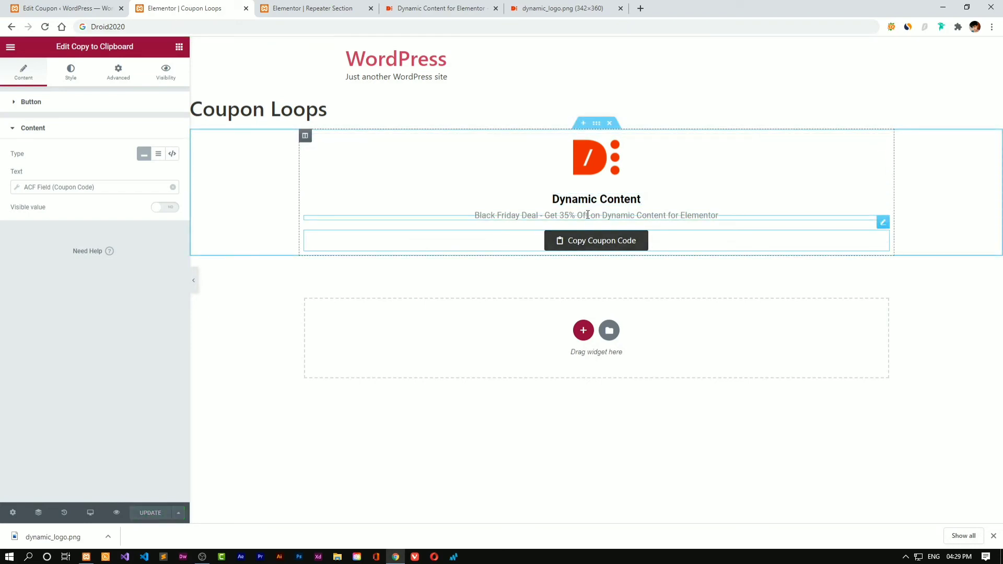
# Drop an ACF Repeater widget under the deal subtitle and delete the duplicated subtitle heading
pyautogui.rightClick(618, 216)
pyautogui.click(630, 239)
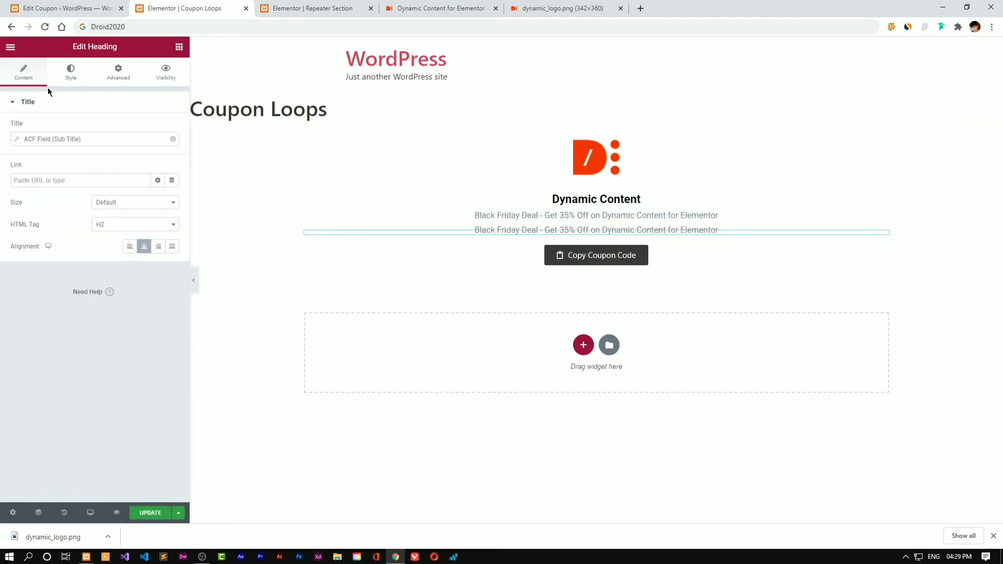
pyautogui.click(179, 46)
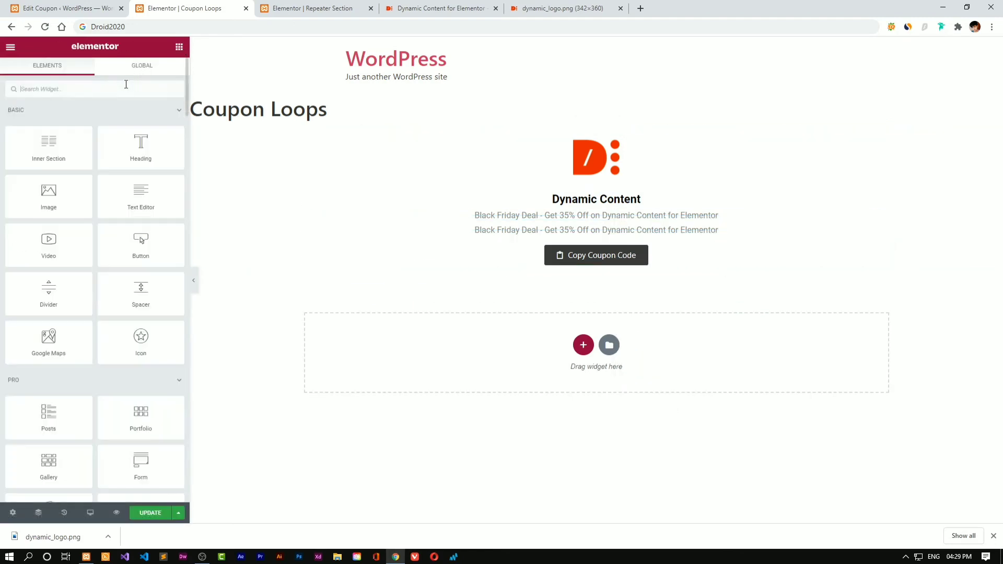
pyautogui.write('acc')
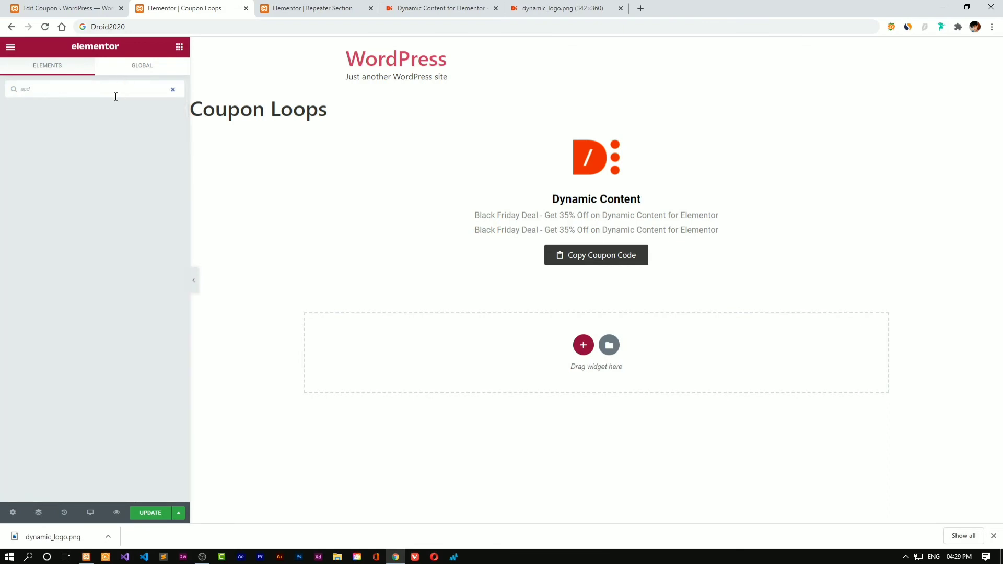
pyautogui.press('BackSpace')
pyautogui.write('f')
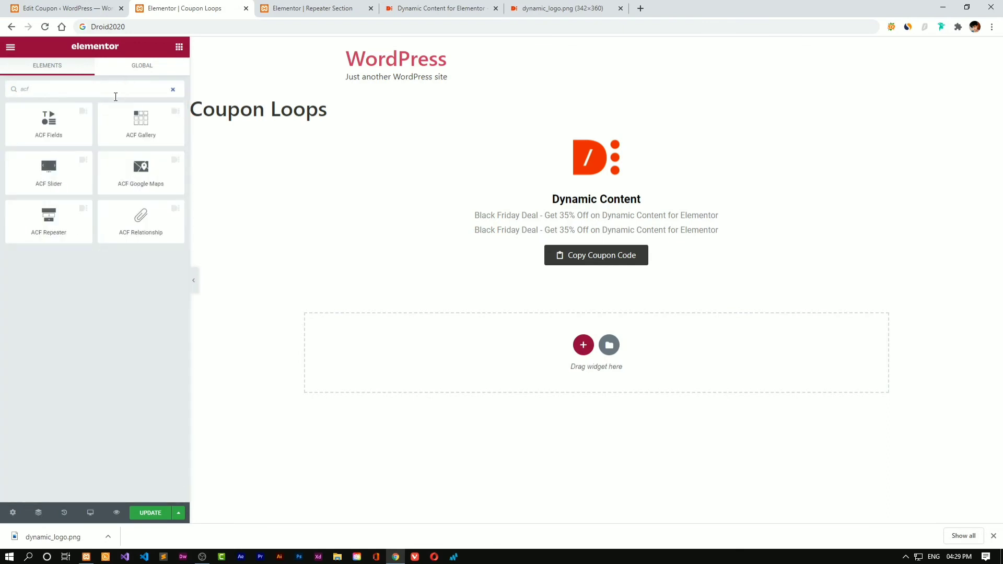
pyautogui.moveTo(49, 220); pyautogui.dragTo(570, 234)
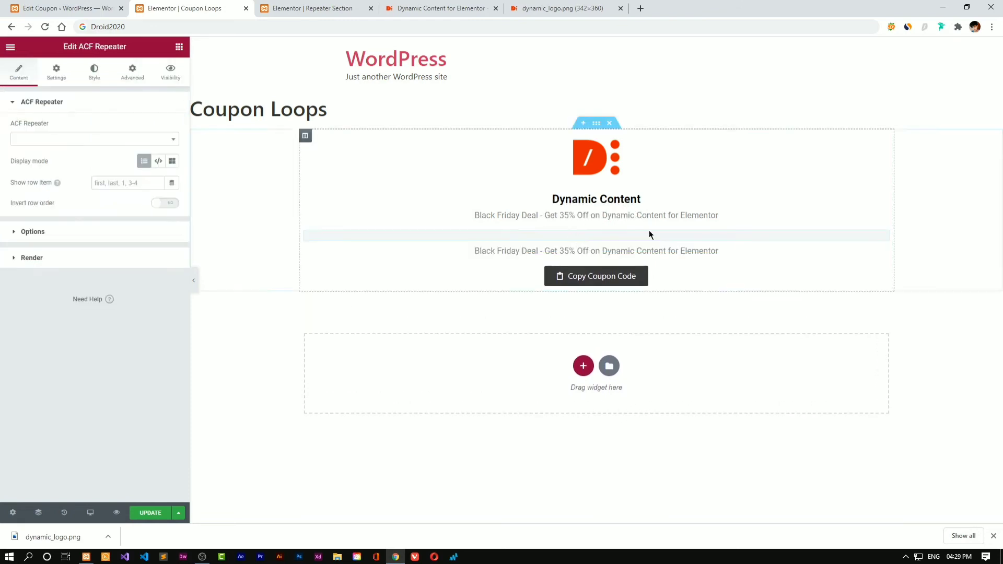
pyautogui.rightClick(651, 253)
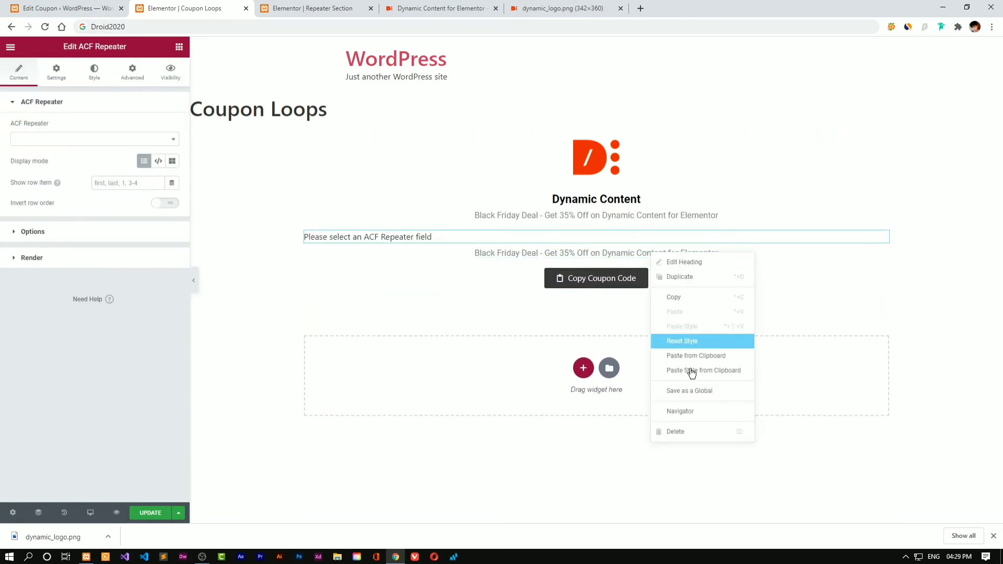
pyautogui.click(692, 432)
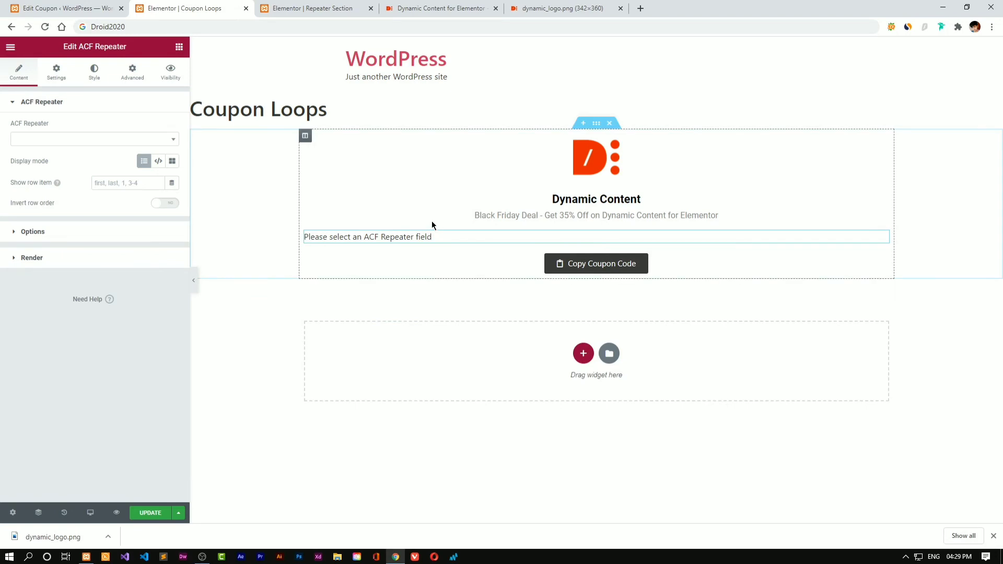
# Point the ACF Repeater at the Tags field and render it with the '[93] Repeater Section' template
pyautogui.click(69, 143)
pyautogui.click(82, 165)
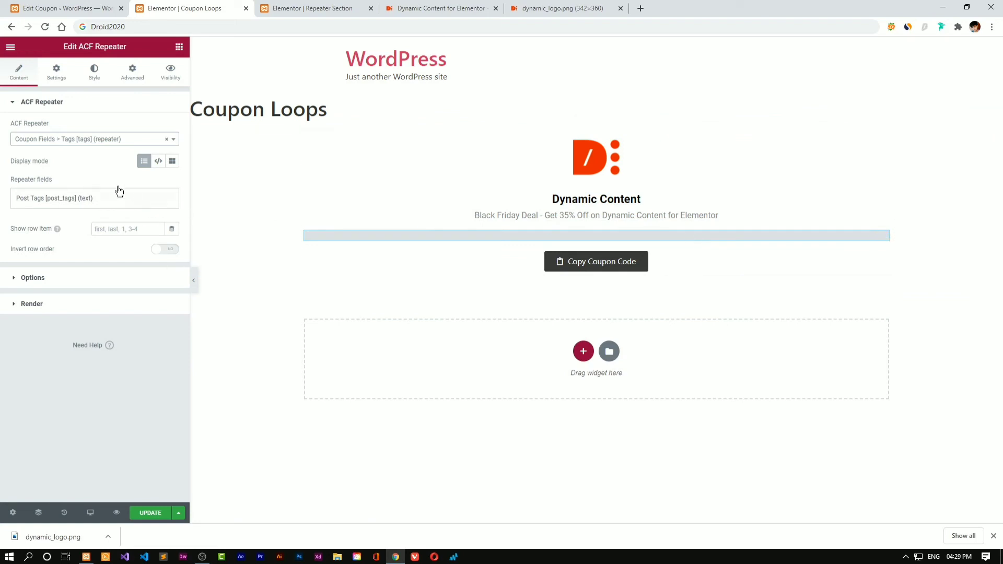
pyautogui.click(171, 164)
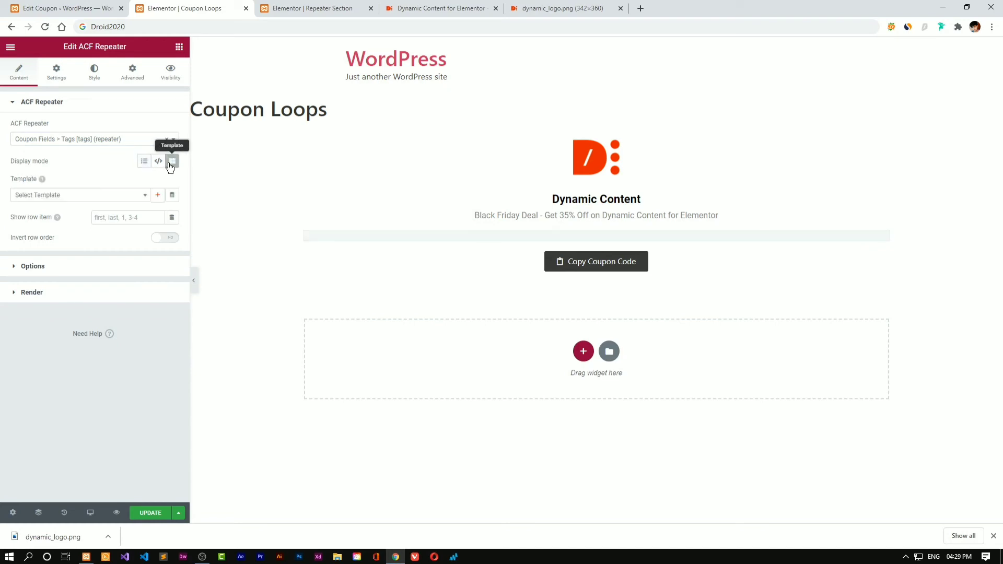
pyautogui.click(115, 197)
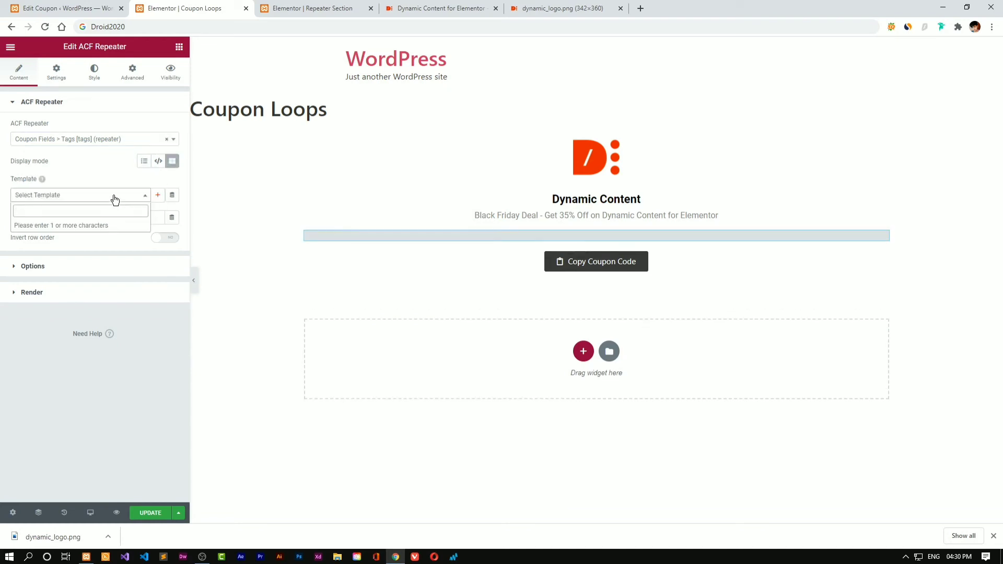
pyautogui.write('re')
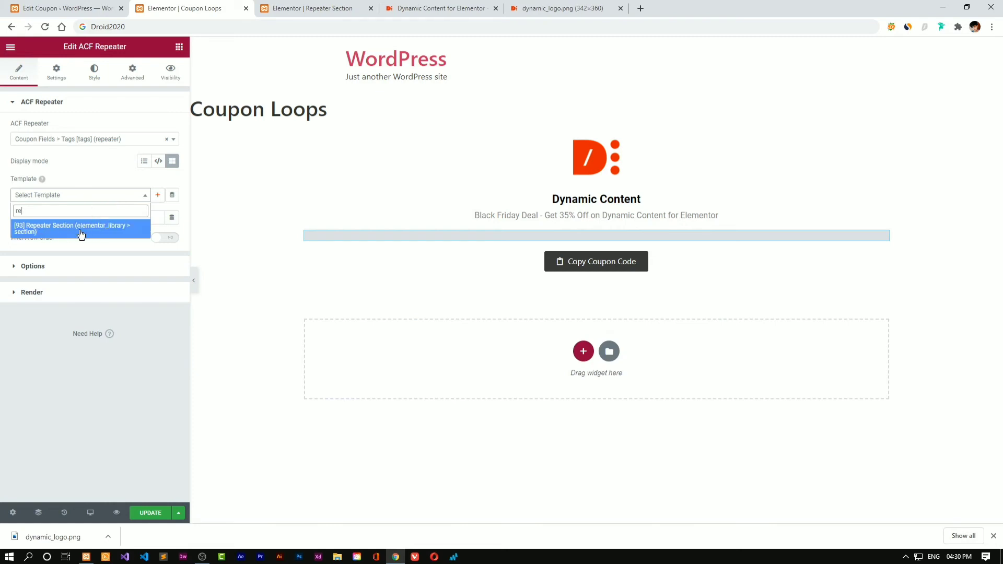
pyautogui.click(81, 230)
pyautogui.hotkey('ctrl', 'Tab')
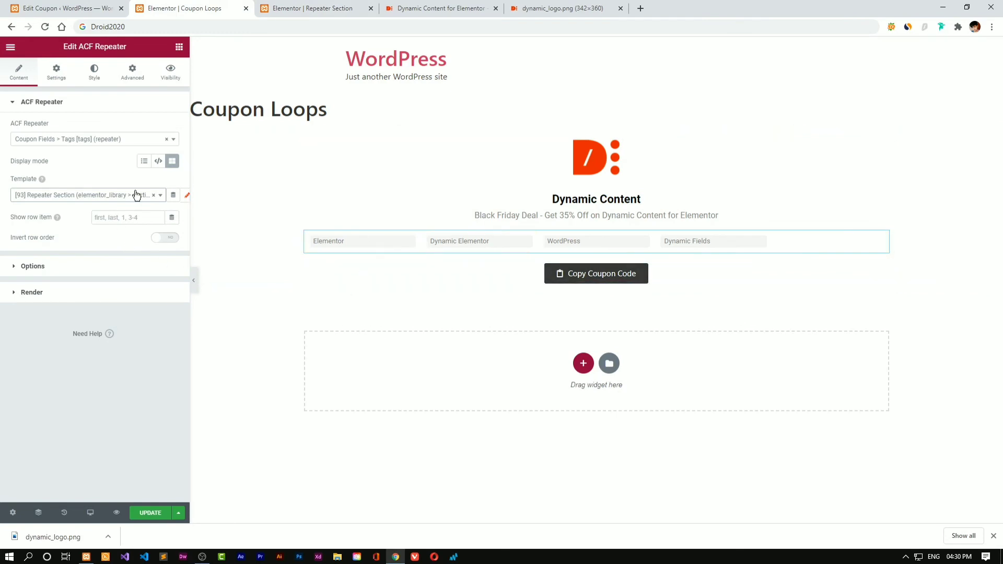
pyautogui.click(120, 268)
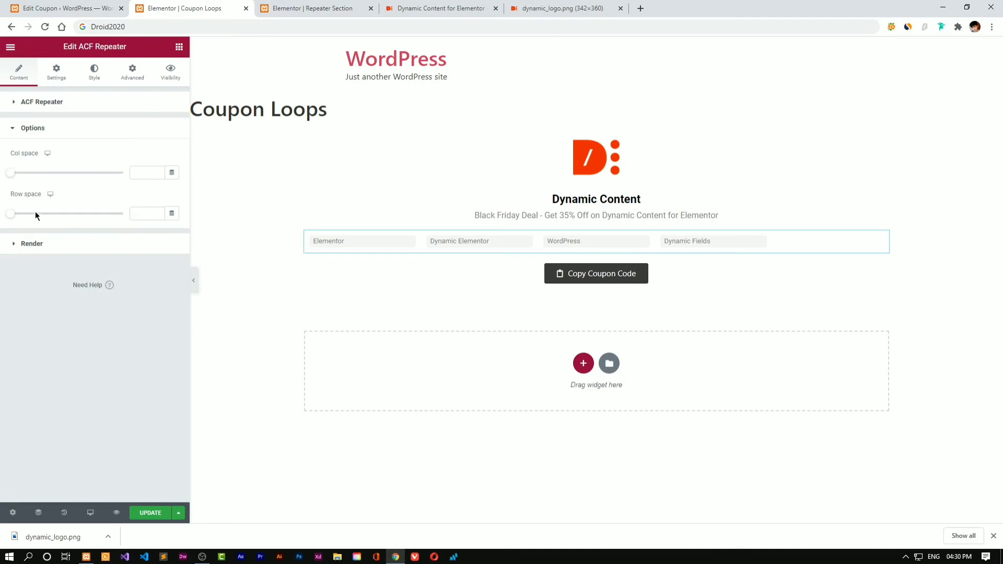
# Clear the tag grid's column and row spacing values
pyautogui.moveTo(17, 218)
pyautogui.mouseDown()
pyautogui.moveTo(49, 217)
pyautogui.moveTo(17, 215)
pyautogui.mouseUp()
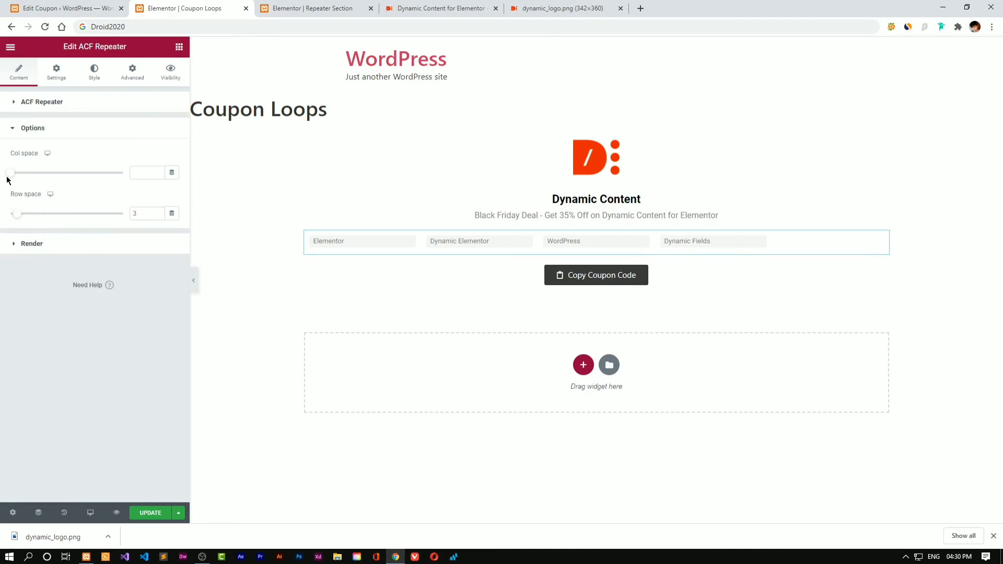
pyautogui.moveTo(10, 173)
pyautogui.mouseDown()
pyautogui.moveTo(112, 173)
pyautogui.moveTo(5, 174)
pyautogui.mouseUp()
pyautogui.press('BackSpace')
pyautogui.click(149, 211)
pyautogui.press('BackSpace')
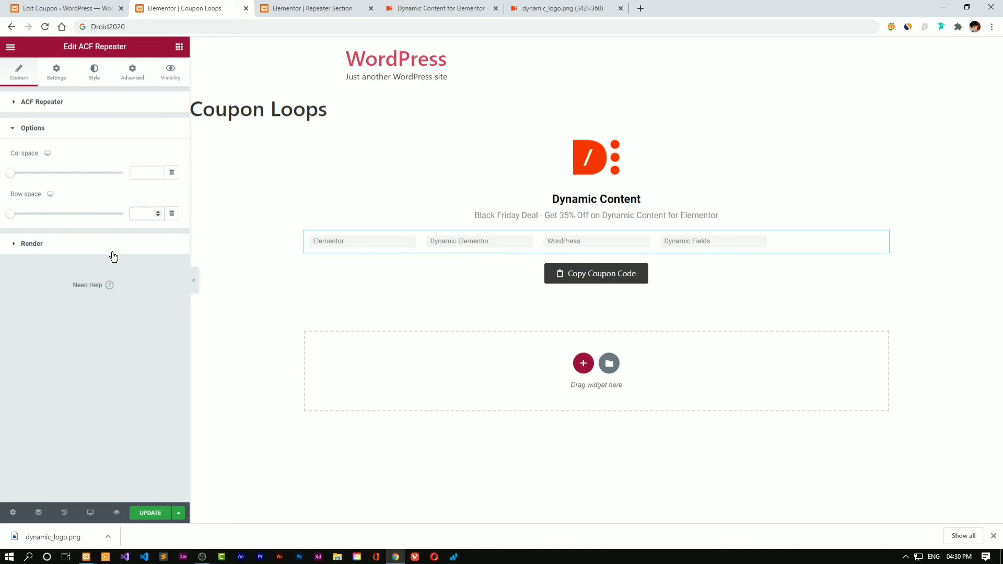
# Turn off flex grow, set grid alignment to Center and vertical alignment to Middle
pyautogui.click(112, 252)
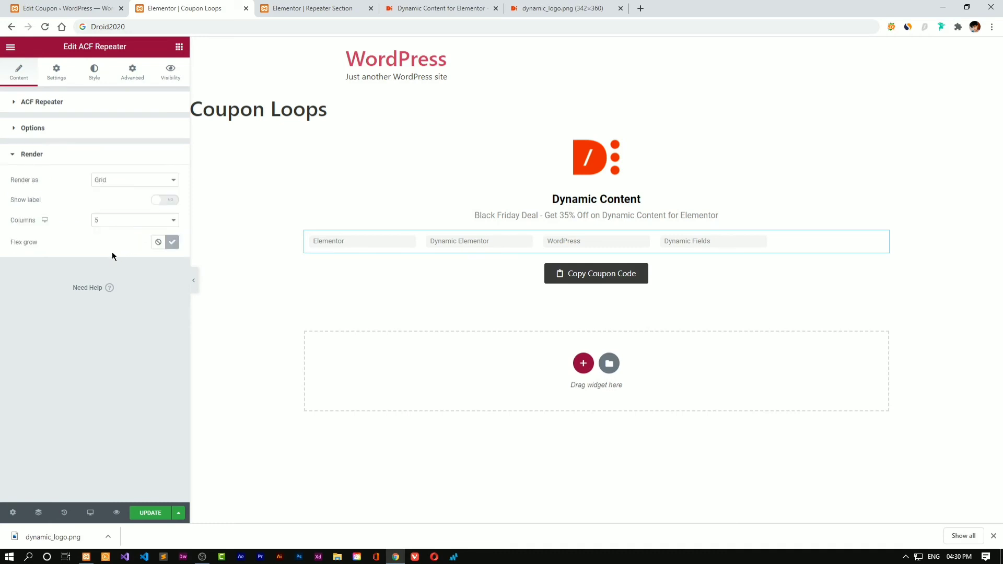
pyautogui.click(108, 220)
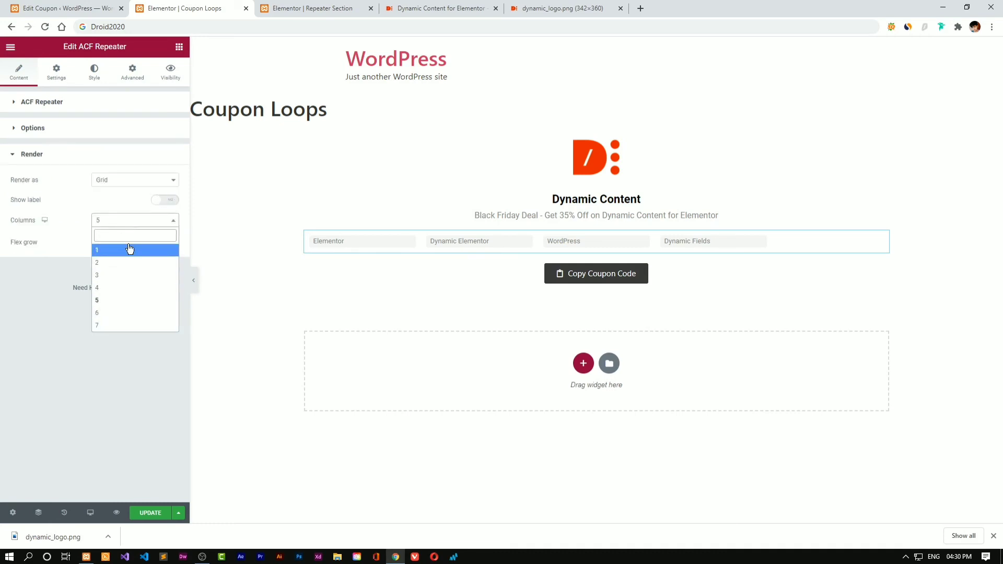
pyautogui.click(144, 224)
pyautogui.click(143, 225)
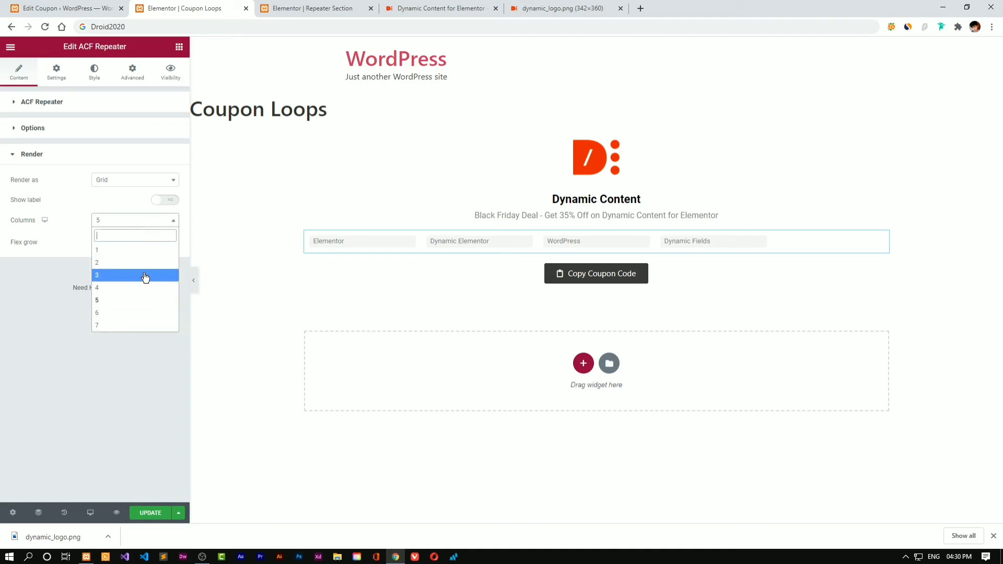
pyautogui.click(134, 325)
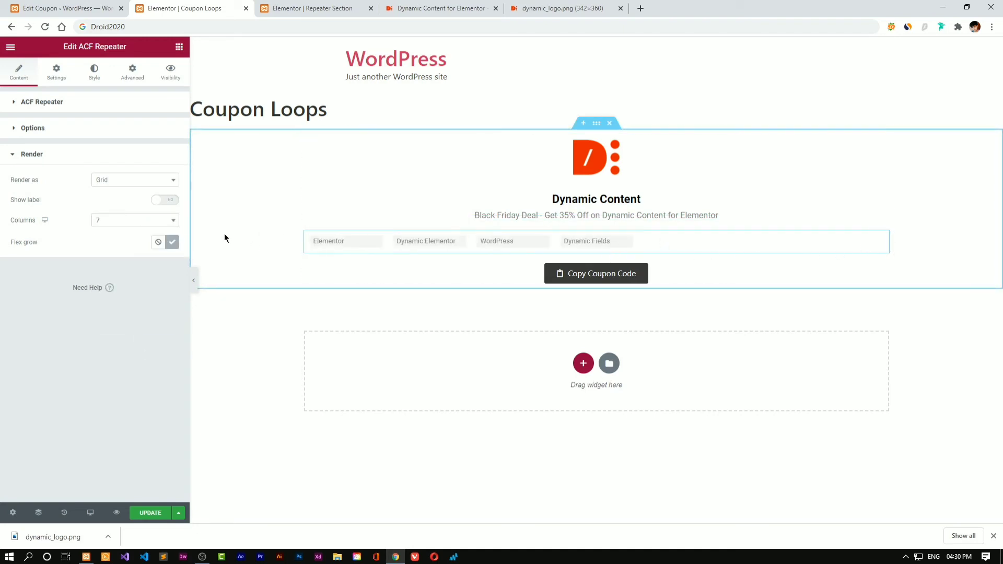
pyautogui.click(159, 242)
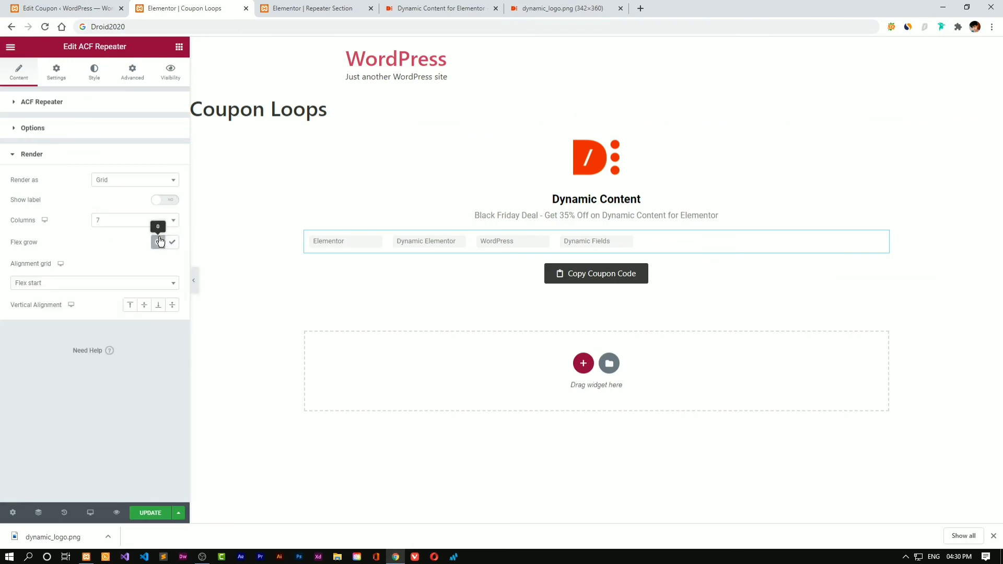
pyautogui.click(156, 282)
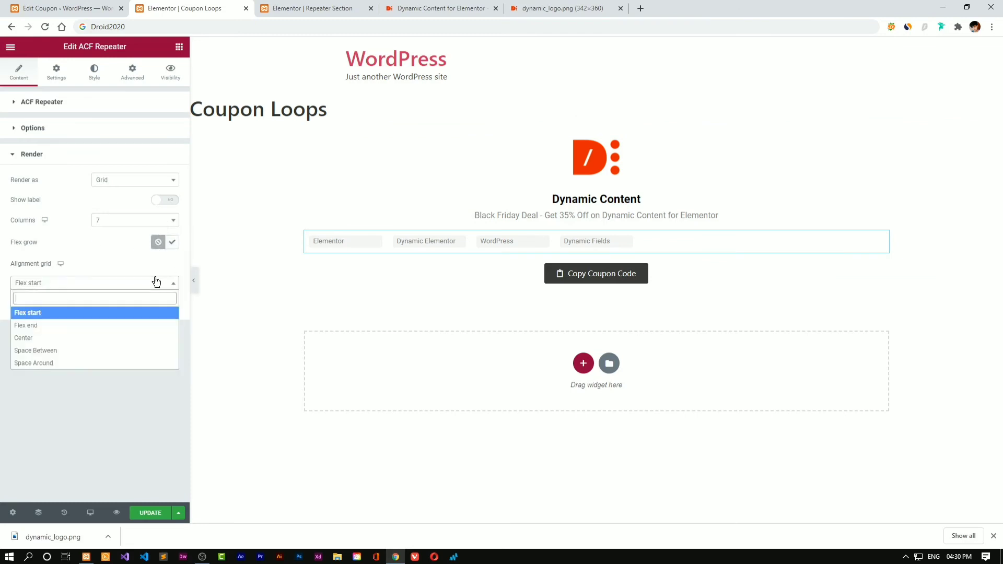
pyautogui.click(128, 338)
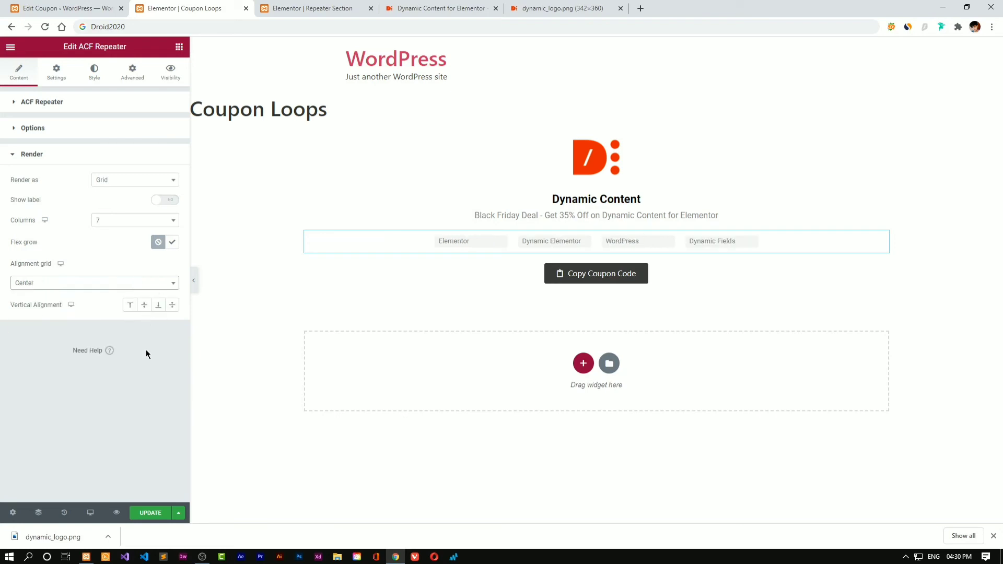
pyautogui.click(145, 307)
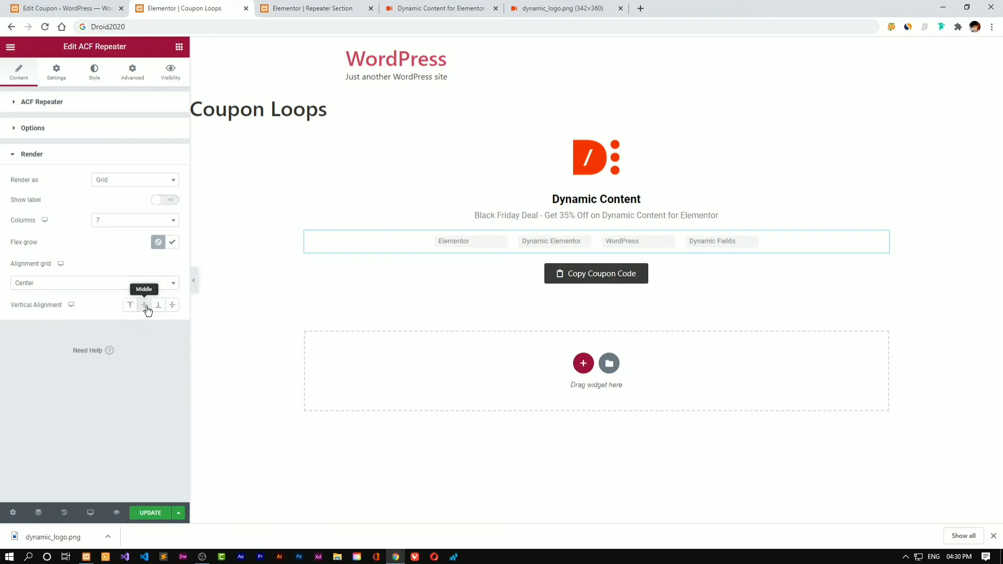
# After trying 1 and 5 columns, set the tag grid to 2 columns
pyautogui.click(106, 225)
pyautogui.write('0')
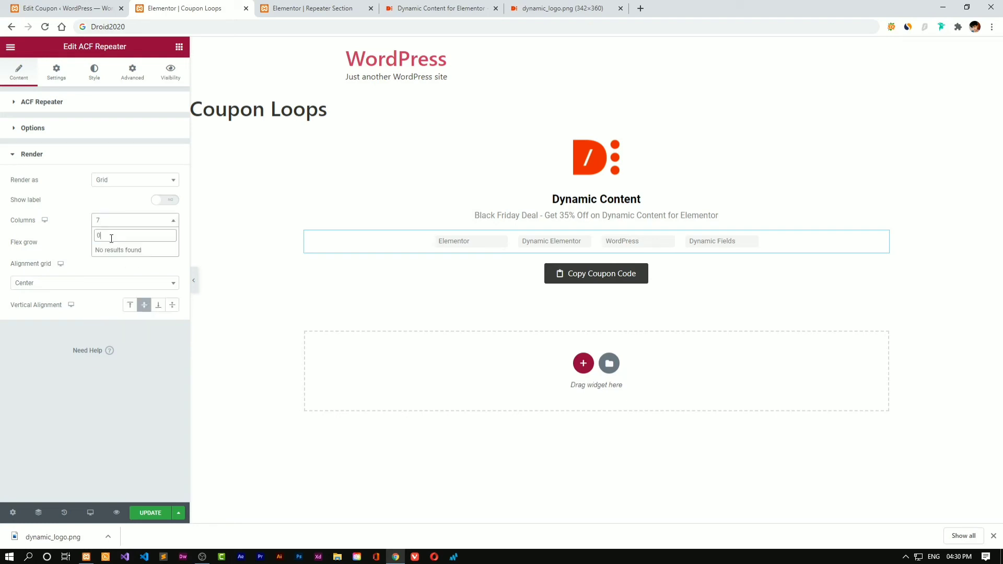
pyautogui.click(140, 364)
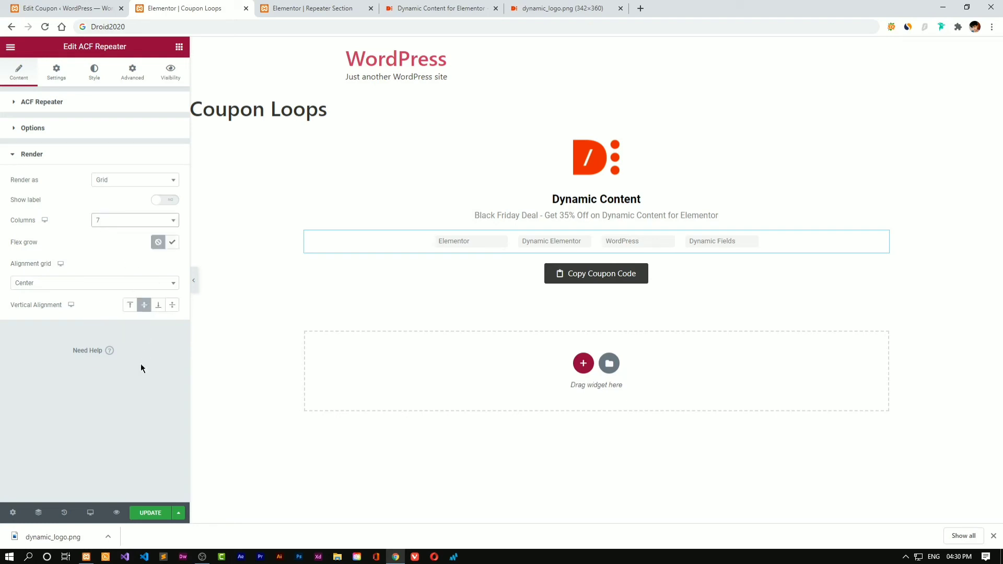
pyautogui.click(117, 219)
pyautogui.click(114, 250)
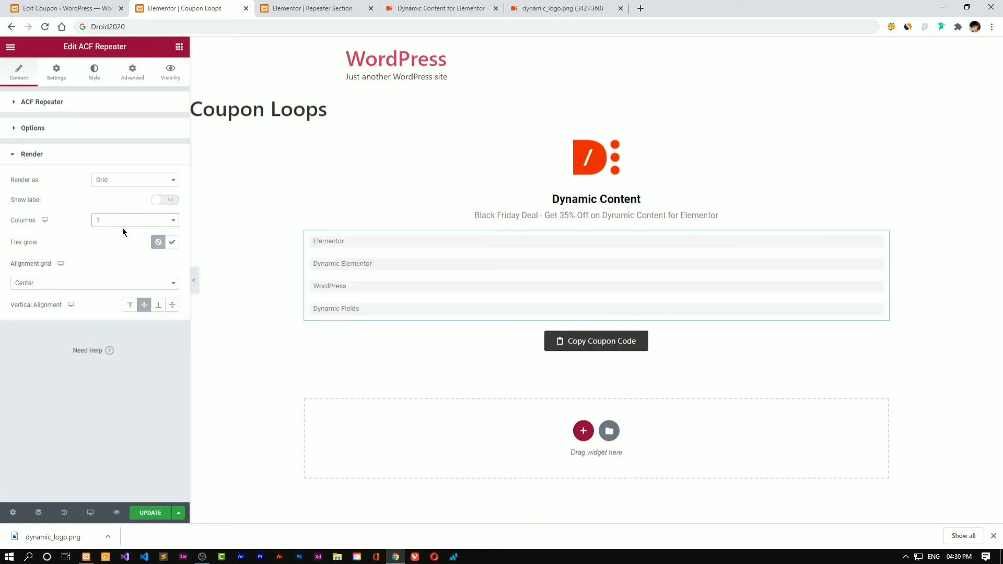
pyautogui.click(117, 226)
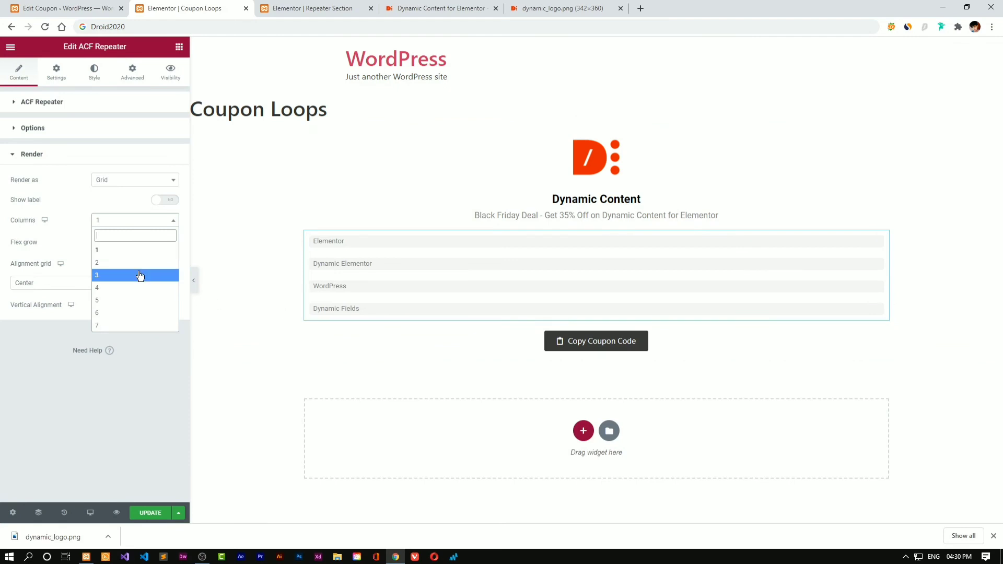
pyautogui.click(124, 305)
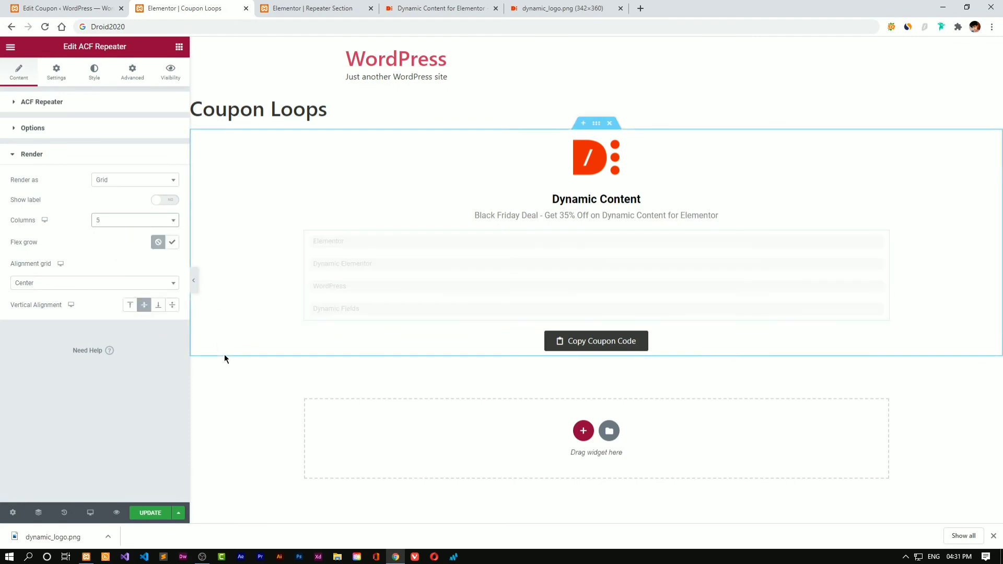
pyautogui.click(139, 222)
pyautogui.click(133, 263)
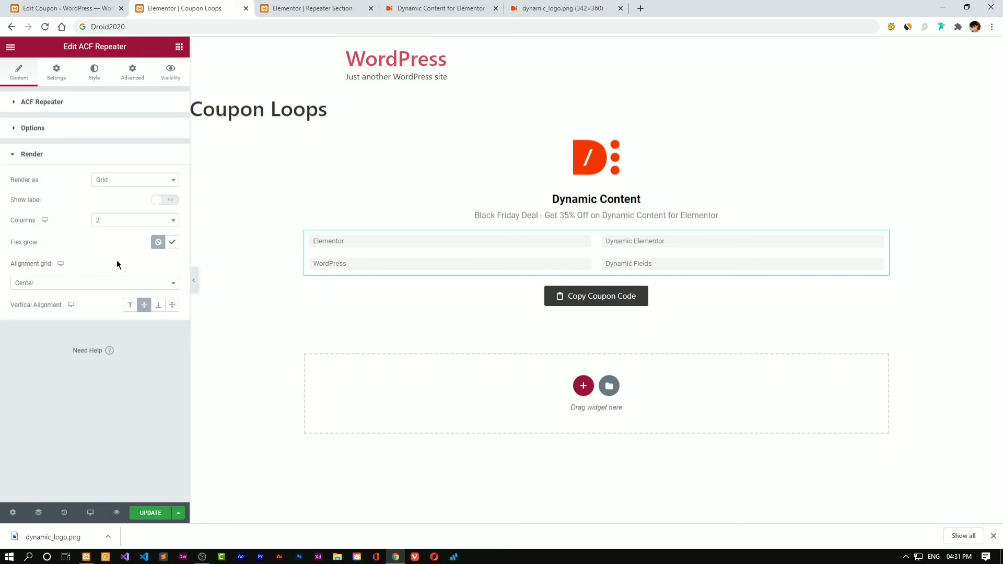
pyautogui.click(134, 179)
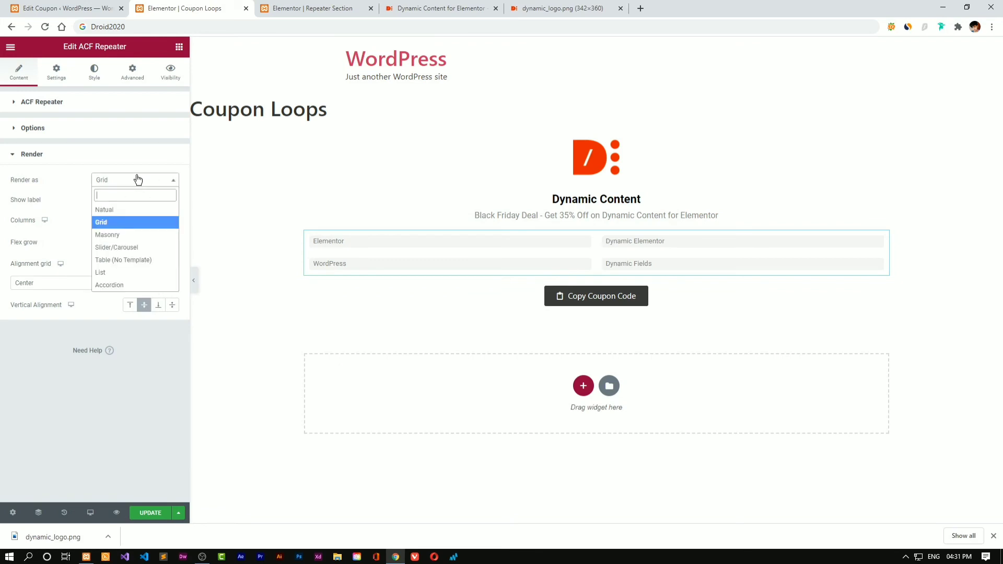
# Try slider, list, accordion and natural flow layouts for the tags, then return to grid
pyautogui.click(135, 247)
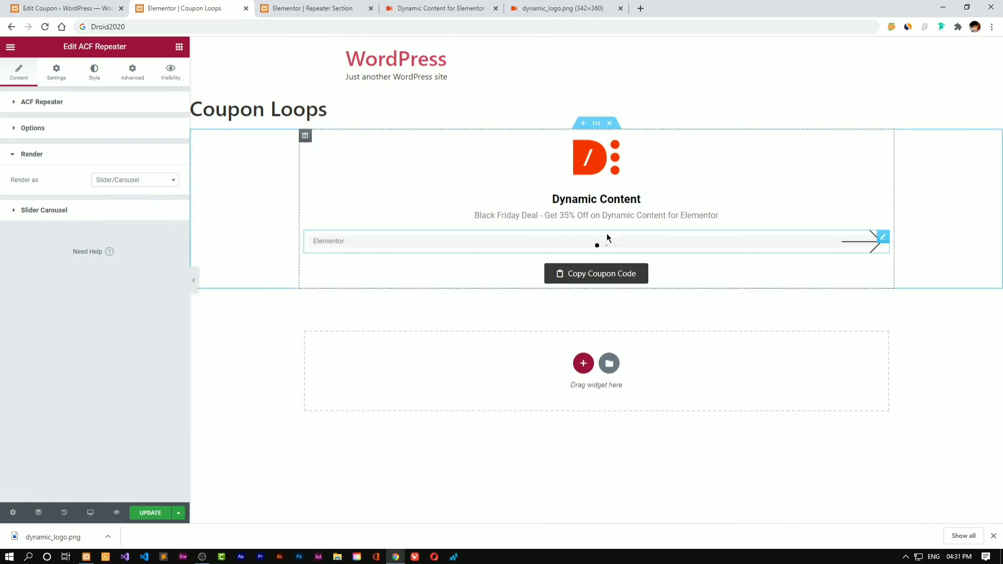
pyautogui.click(105, 183)
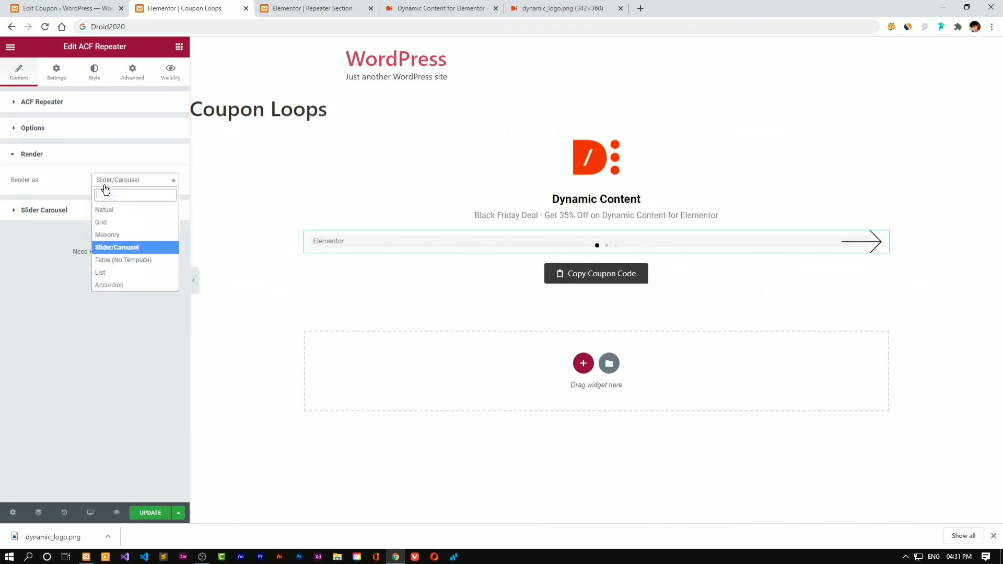
pyautogui.click(127, 272)
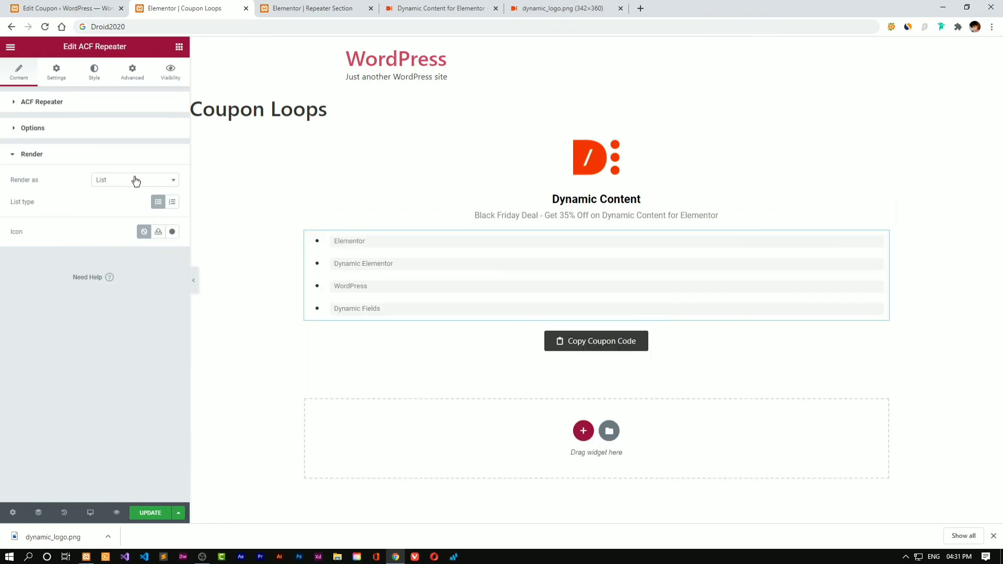
pyautogui.click(132, 180)
pyautogui.click(128, 285)
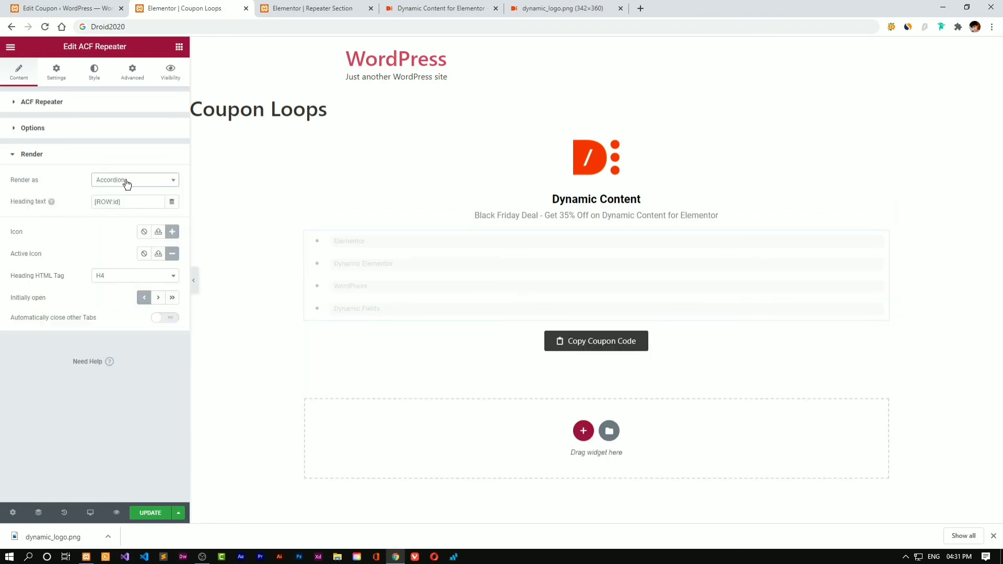
pyautogui.click(127, 180)
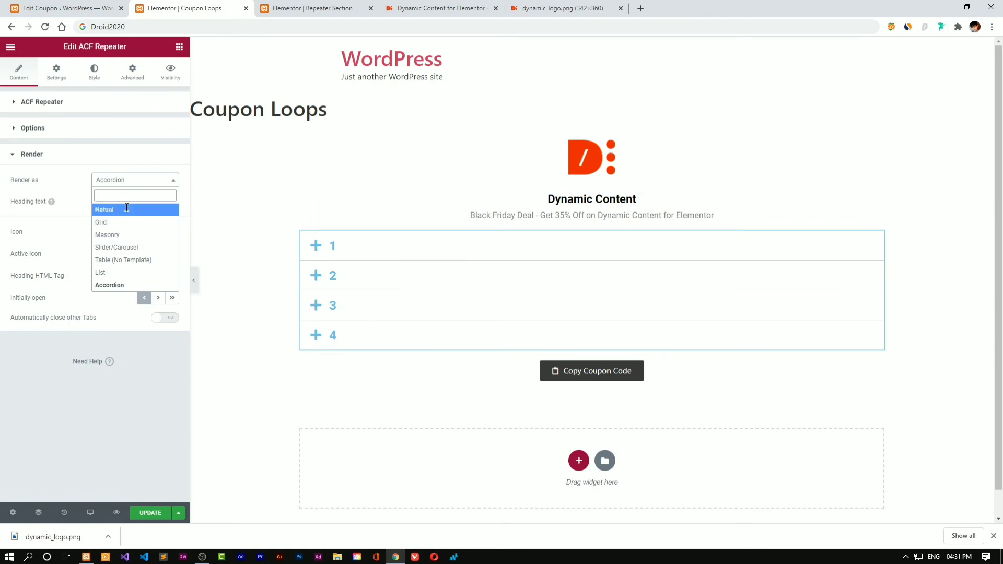
pyautogui.click(127, 209)
pyautogui.click(140, 187)
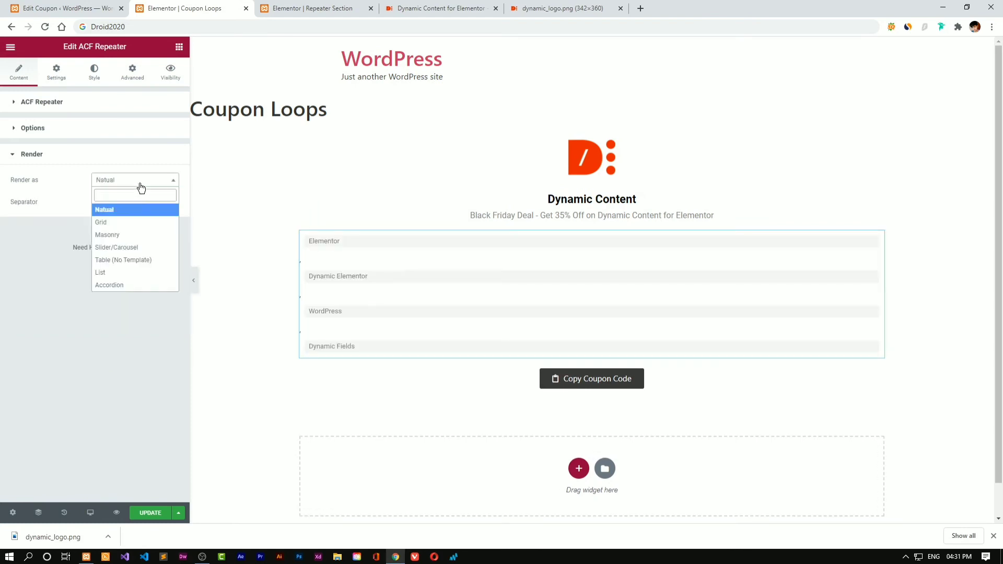
pyautogui.click(128, 221)
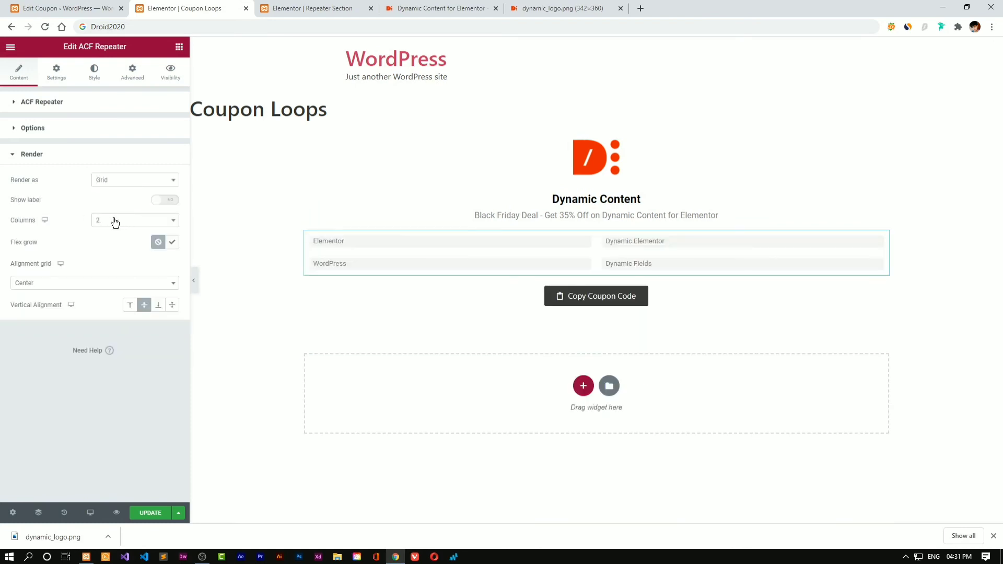
# Go back to the 'Edit Coupon' tab for the Dynamic Content for Elementor coupon
pyautogui.click(81, 128)
pyautogui.click(100, 106)
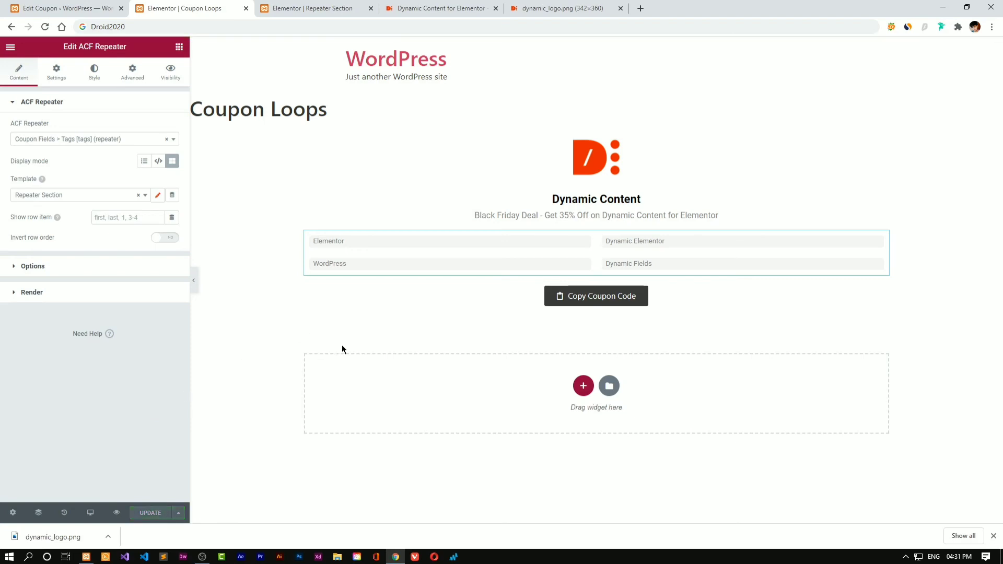
pyautogui.click(66, 8)
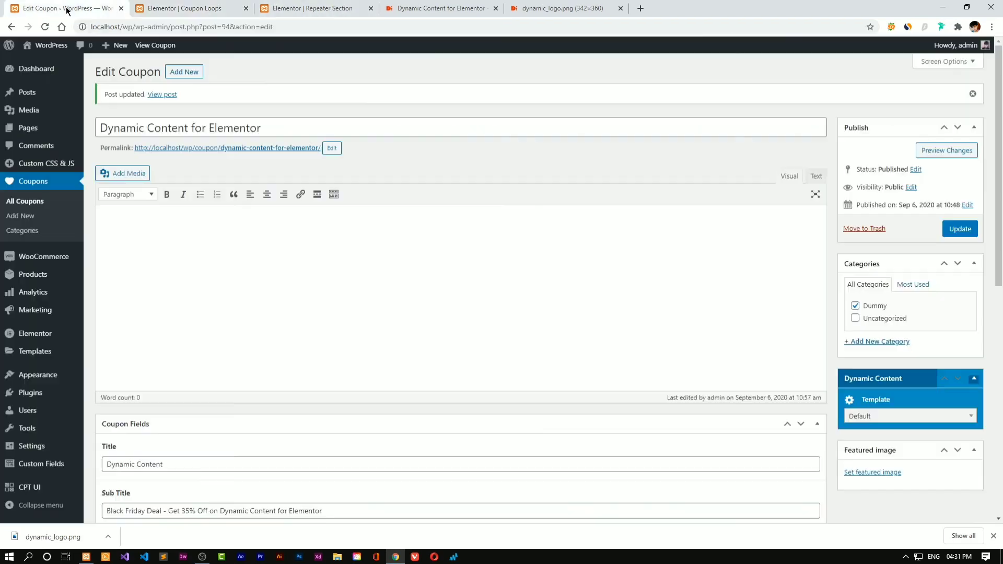
# From All Pages, add a new page titled 'Coupons' and launch Edit with Elementor
pyautogui.moveTo(58, 135)
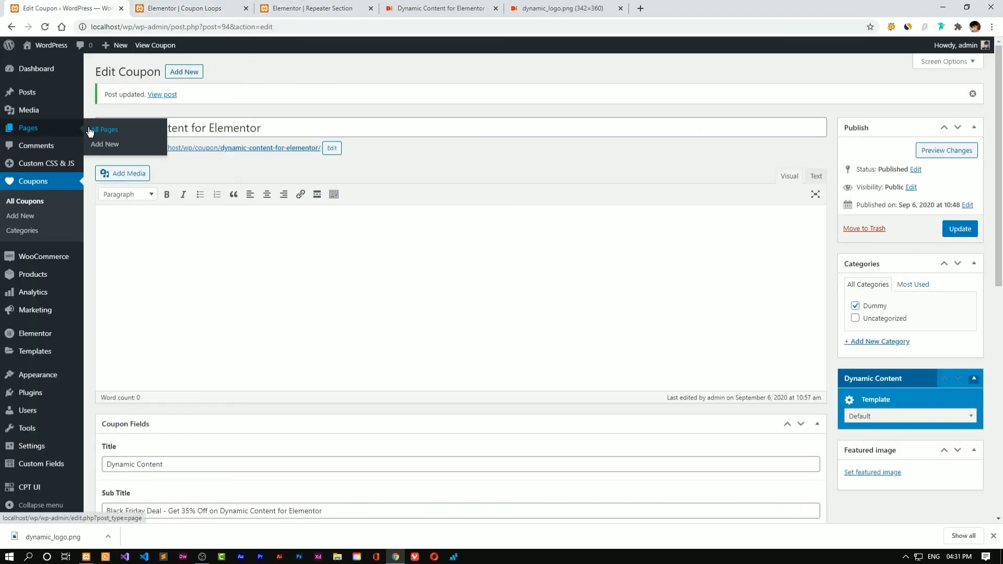
pyautogui.click(90, 131)
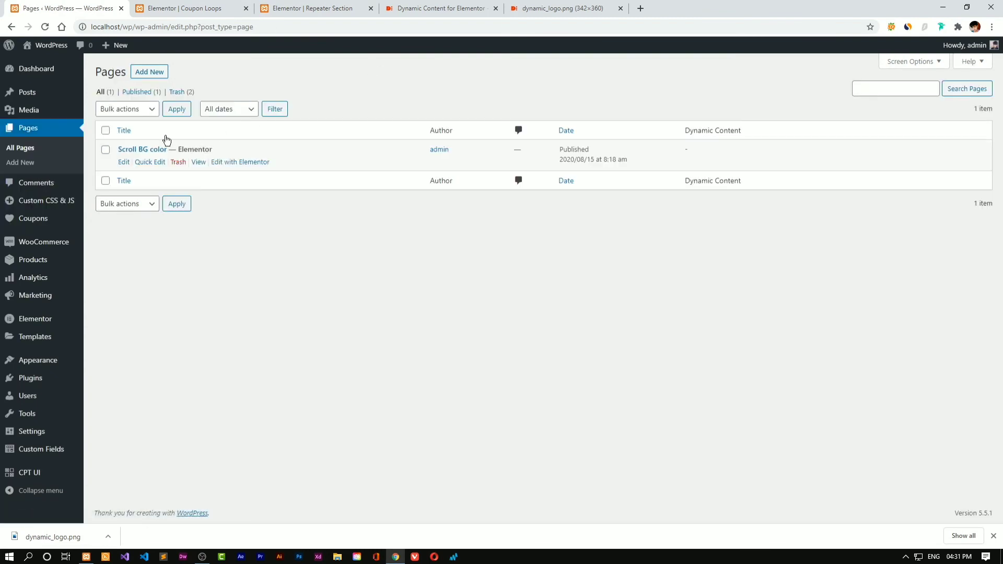
pyautogui.click(149, 72)
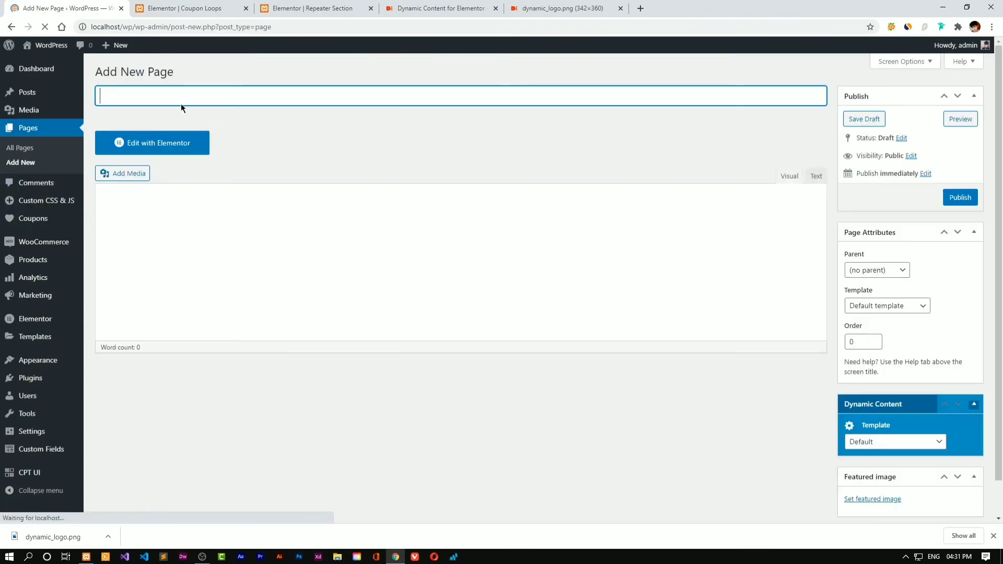
pyautogui.write('Cou')
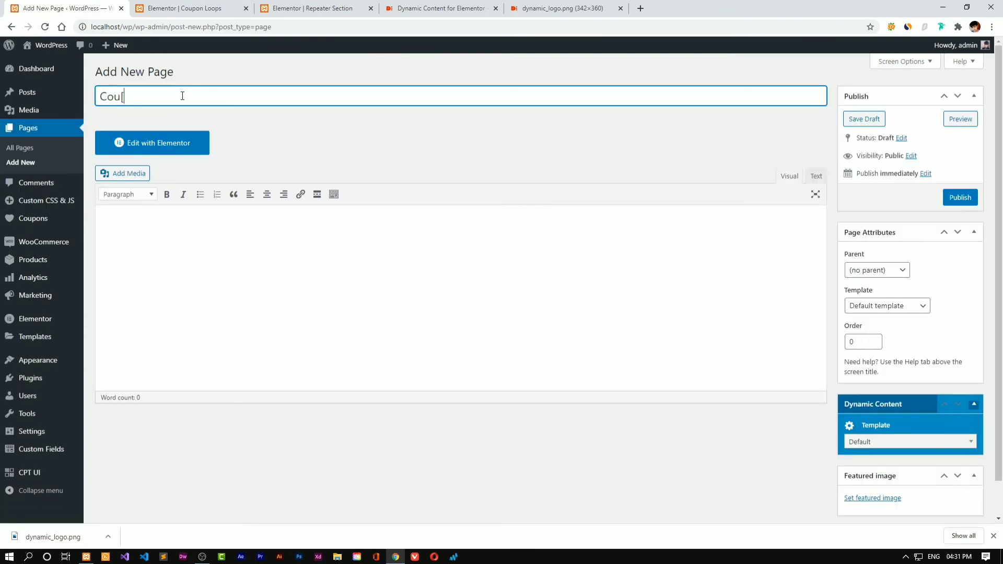
pyautogui.write('pons')
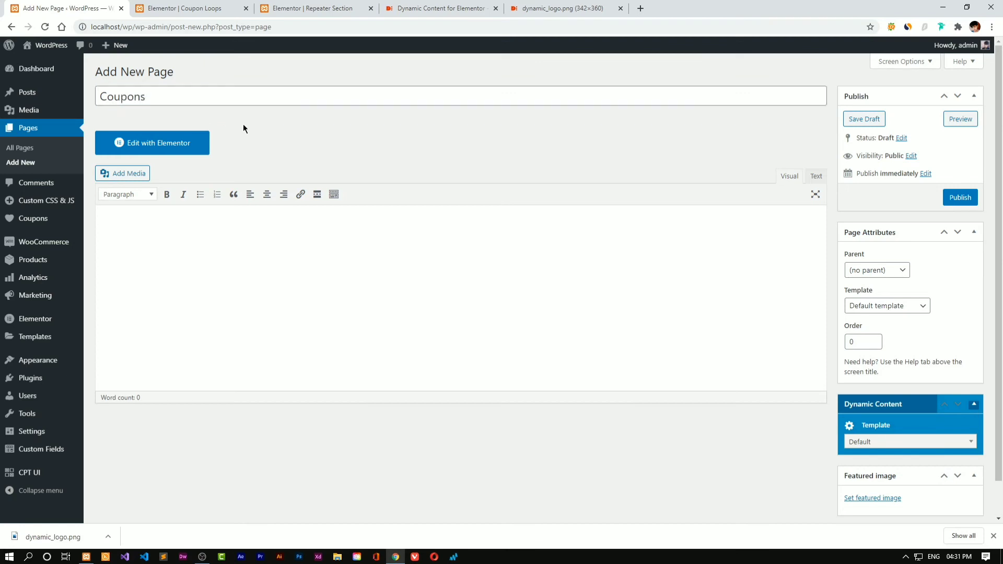
pyautogui.click(193, 144)
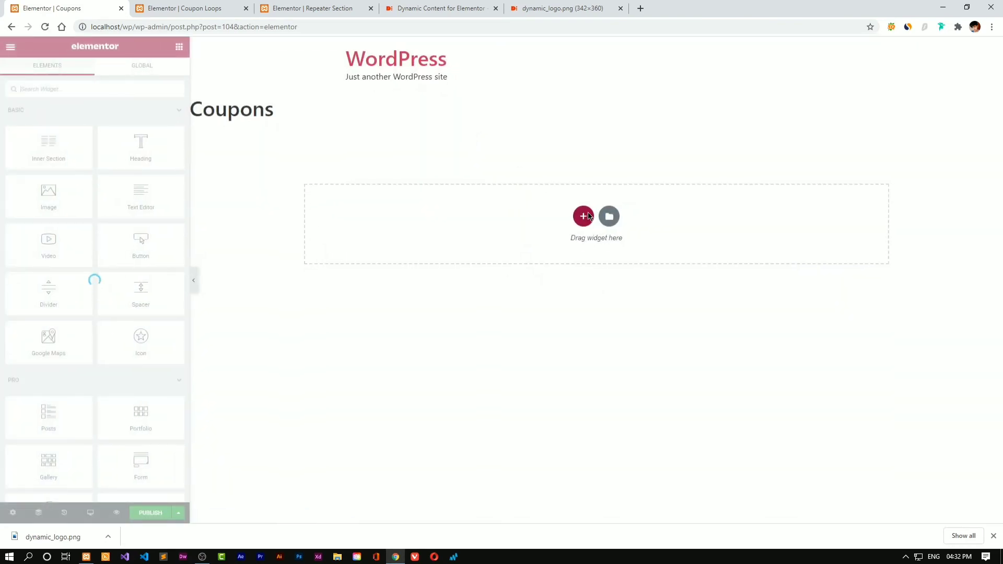
# Add a one-column section and drop the Dynamic Posts widget into it
pyautogui.click(585, 216)
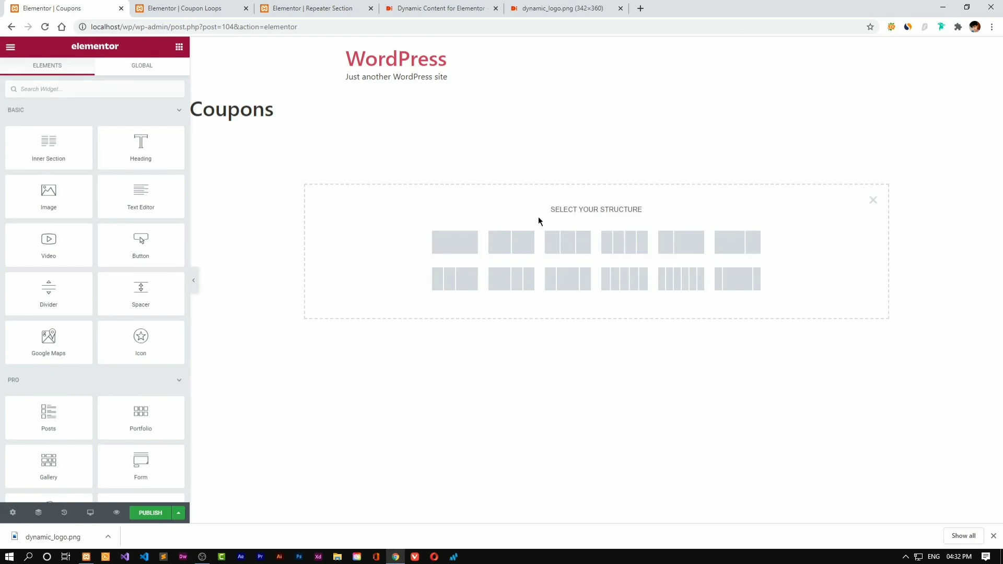
pyautogui.click(467, 245)
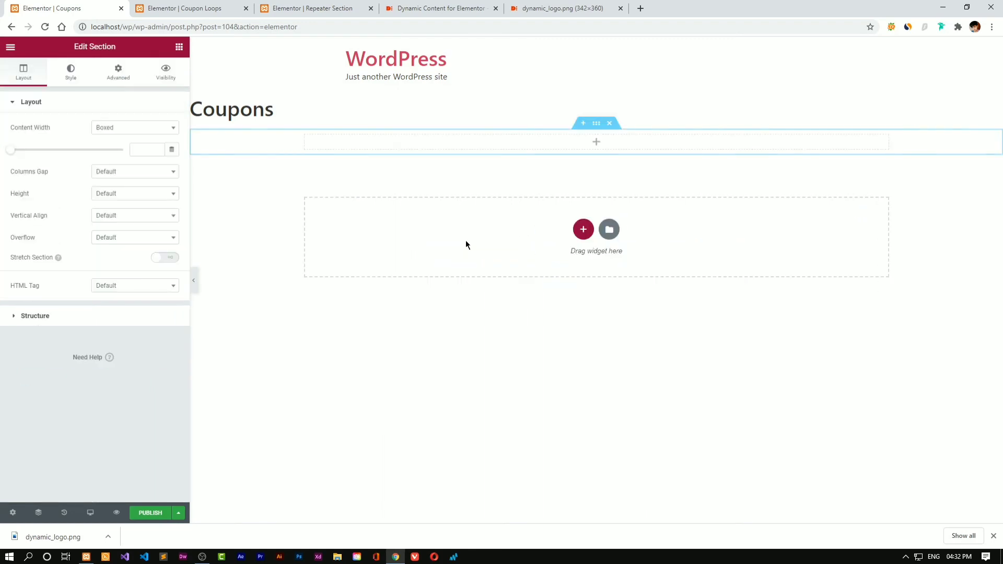
pyautogui.click(180, 47)
pyautogui.write('dyn')
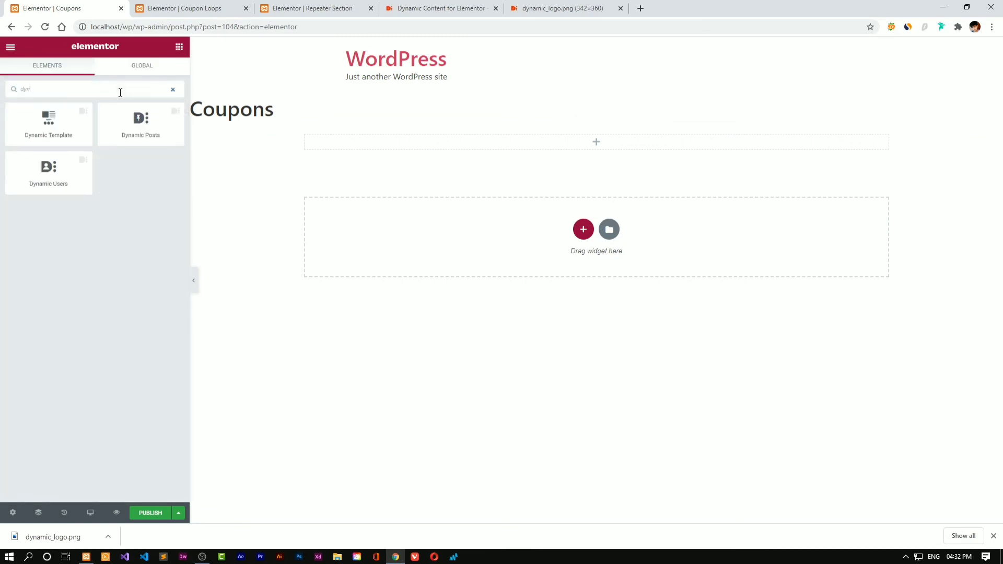
pyautogui.write('a')
pyautogui.moveTo(141, 123); pyautogui.dragTo(414, 139)
# Set the widget's listed post type to Coupons instead of Posts
pyautogui.click(43, 162)
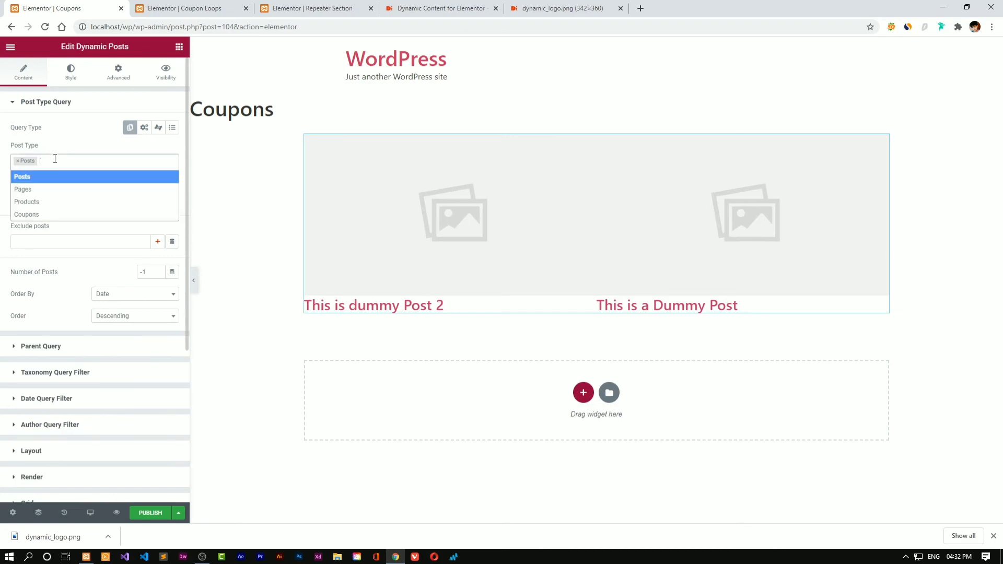
pyautogui.click(41, 212)
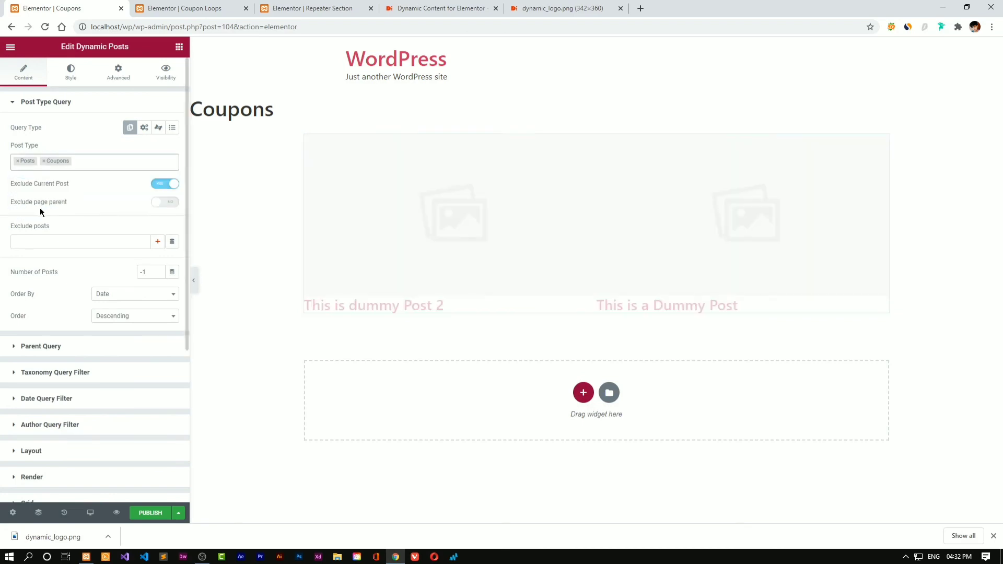
pyautogui.click(18, 161)
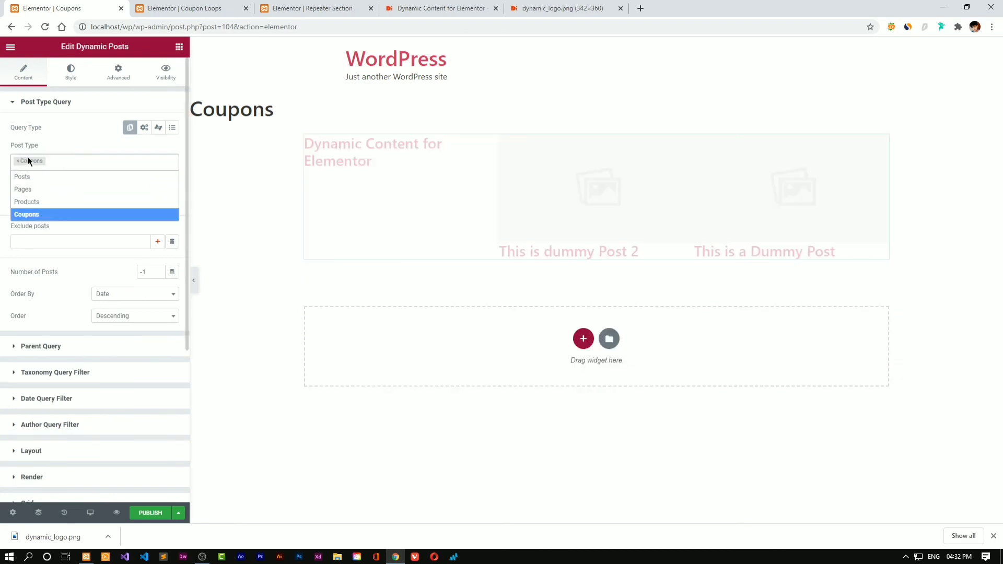
pyautogui.click(61, 143)
# In Dynamic Content, enable Template and choose the Coupon Loops template
pyautogui.scroll(-4, 108, 256)
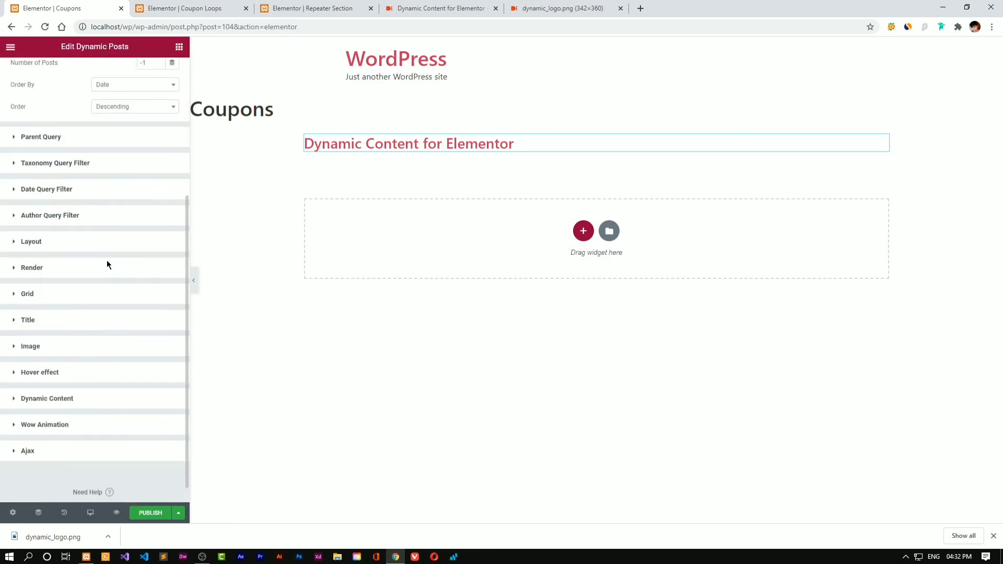
pyautogui.click(95, 377)
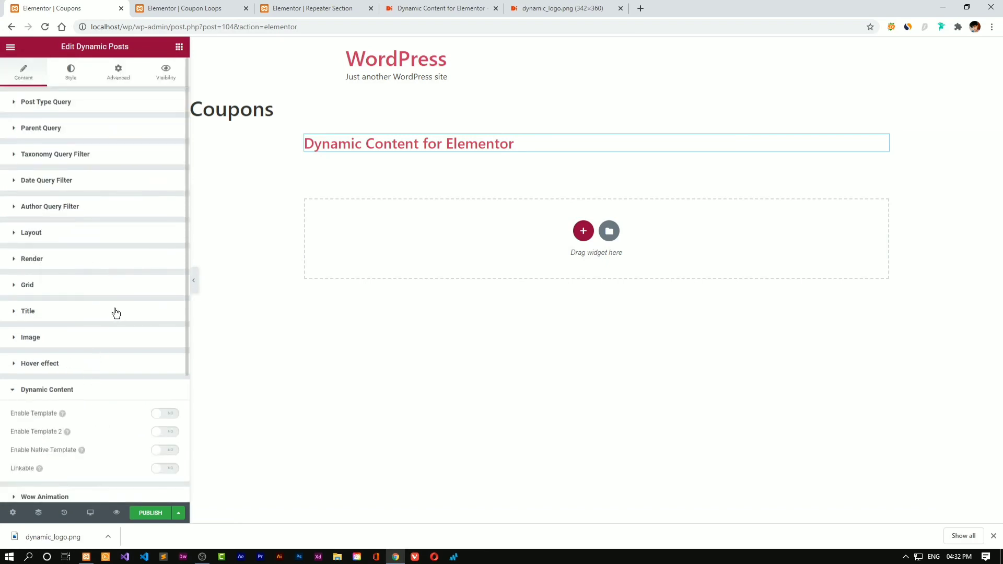
pyautogui.scroll(-3, 117, 392)
pyautogui.click(159, 321)
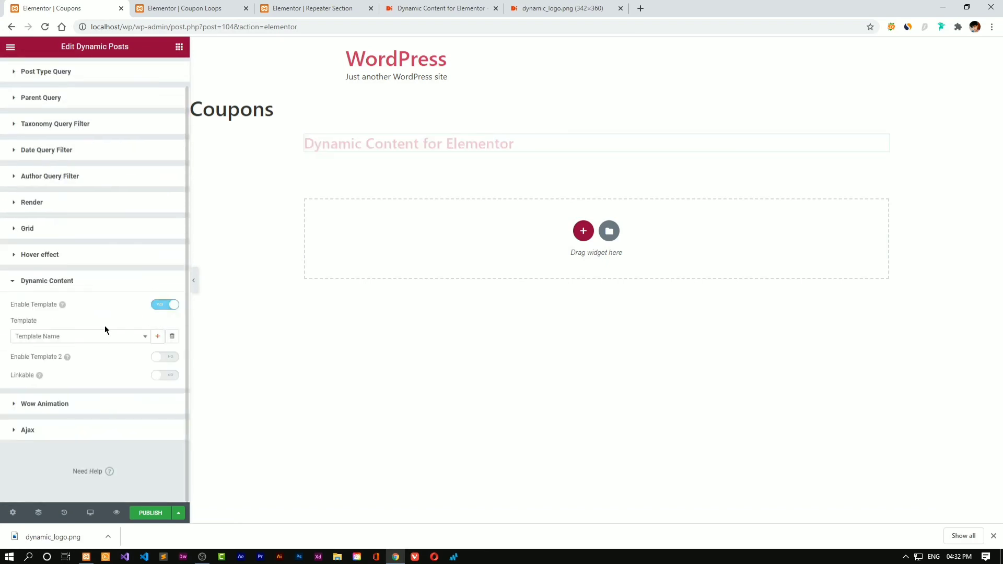
pyautogui.click(79, 336)
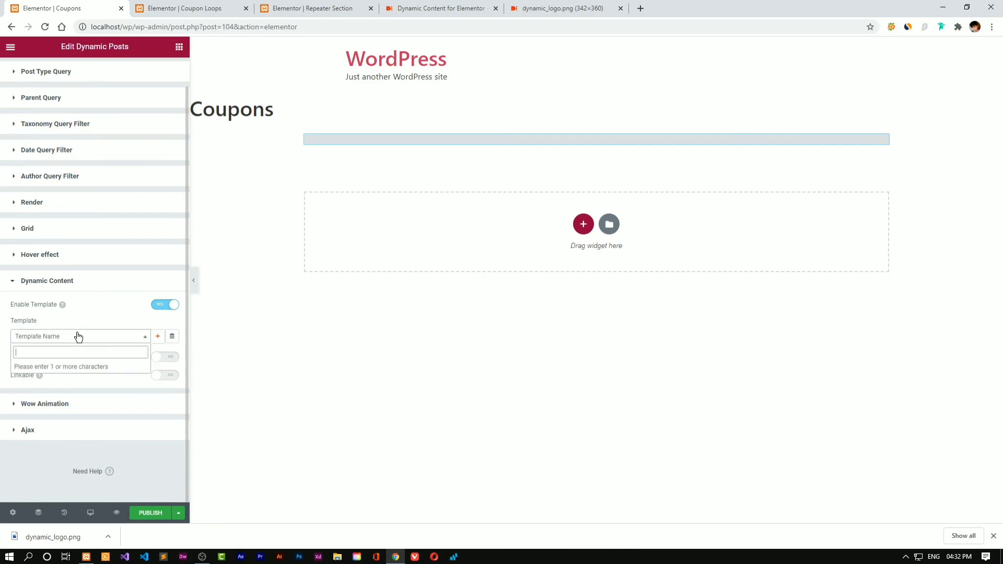
pyautogui.write('loo')
pyautogui.click(80, 367)
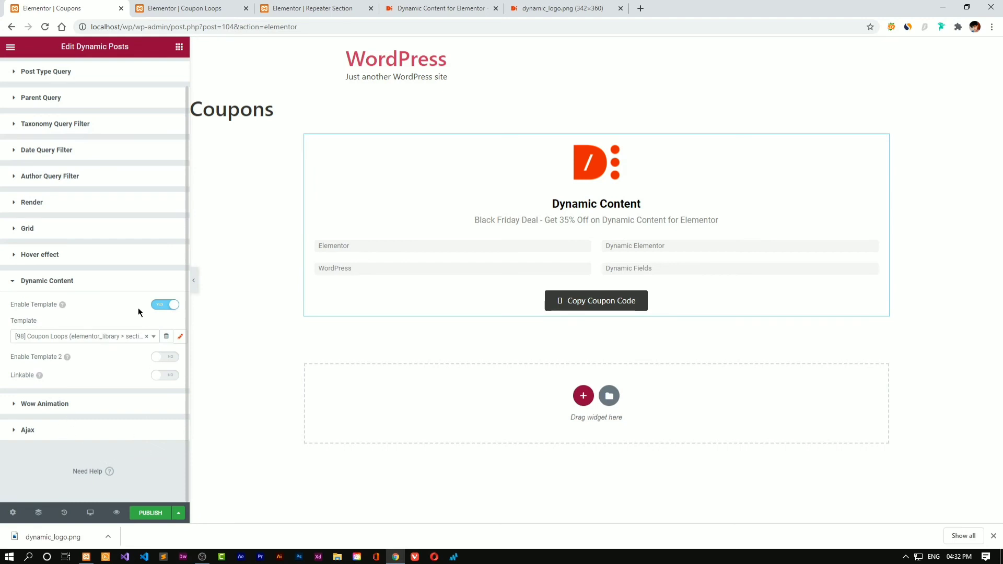
pyautogui.scroll(1, 138, 312)
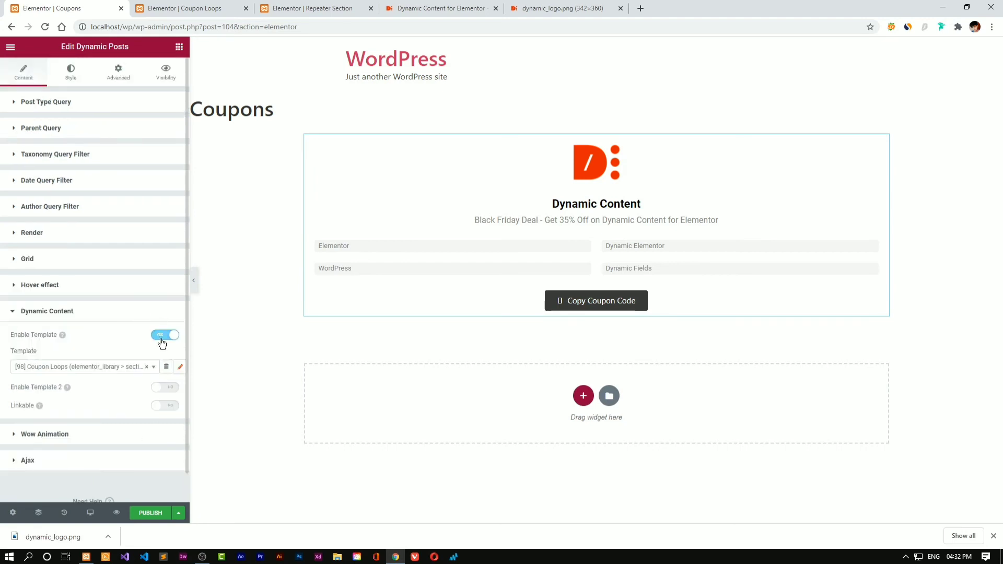
# Clear the -1 Number of Posts value in the Post Type Query settings
pyautogui.click(74, 290)
pyautogui.click(101, 232)
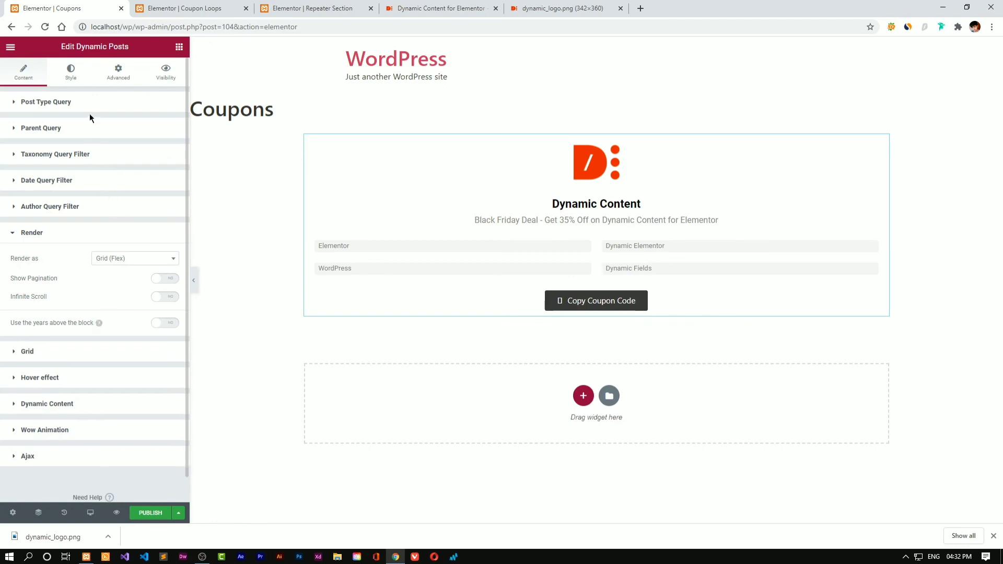
pyautogui.click(89, 128)
pyautogui.click(102, 108)
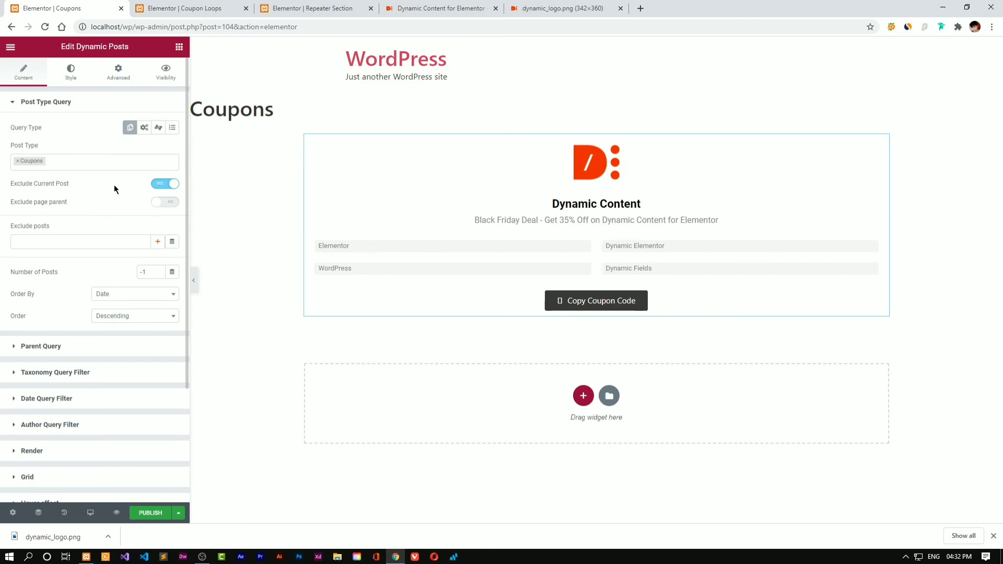
pyautogui.moveTo(148, 279); pyautogui.dragTo(92, 271)
pyautogui.press('BackSpace')
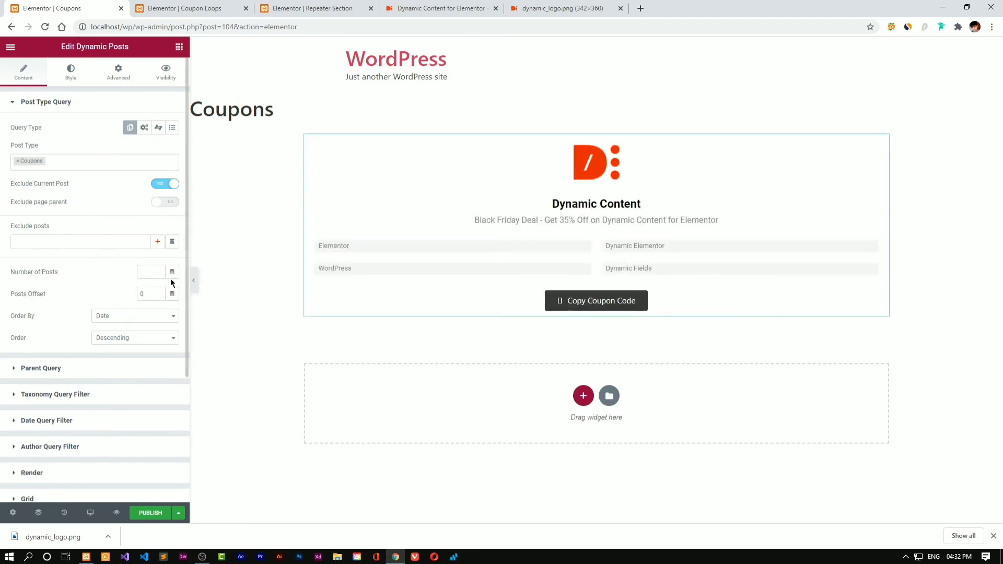
pyautogui.click(148, 275)
pyautogui.click(99, 306)
# Publish the Coupons page and open its page settings
pyautogui.click(77, 369)
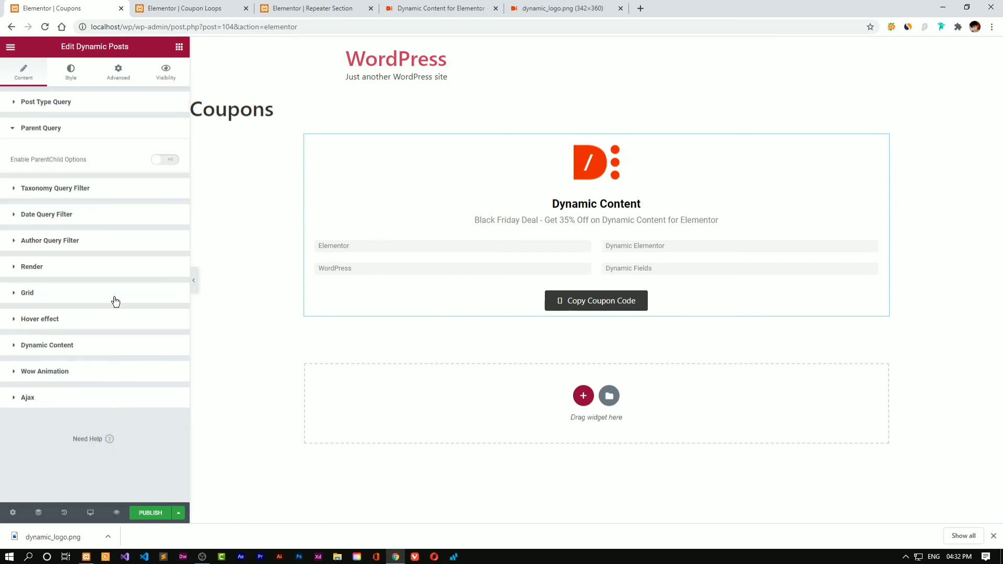
pyautogui.click(153, 515)
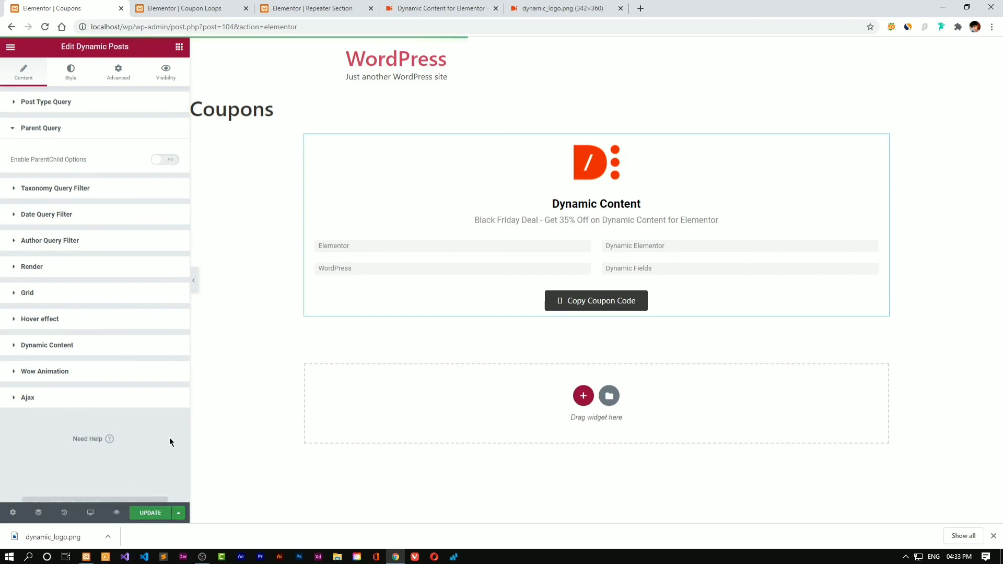
pyautogui.click(13, 512)
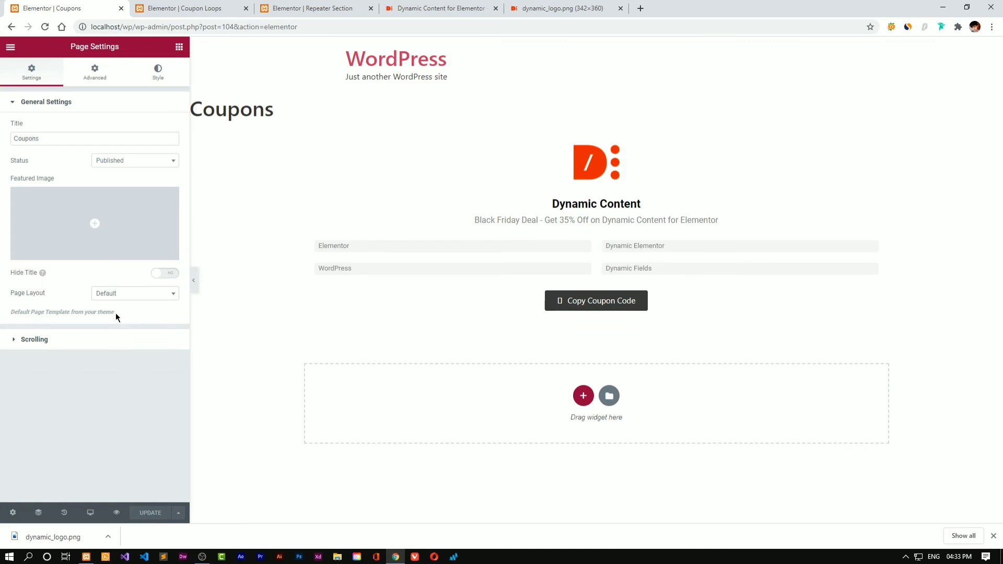
# Set the Coupons page layout to Elementor Full Width and save
pyautogui.click(131, 296)
pyautogui.click(129, 348)
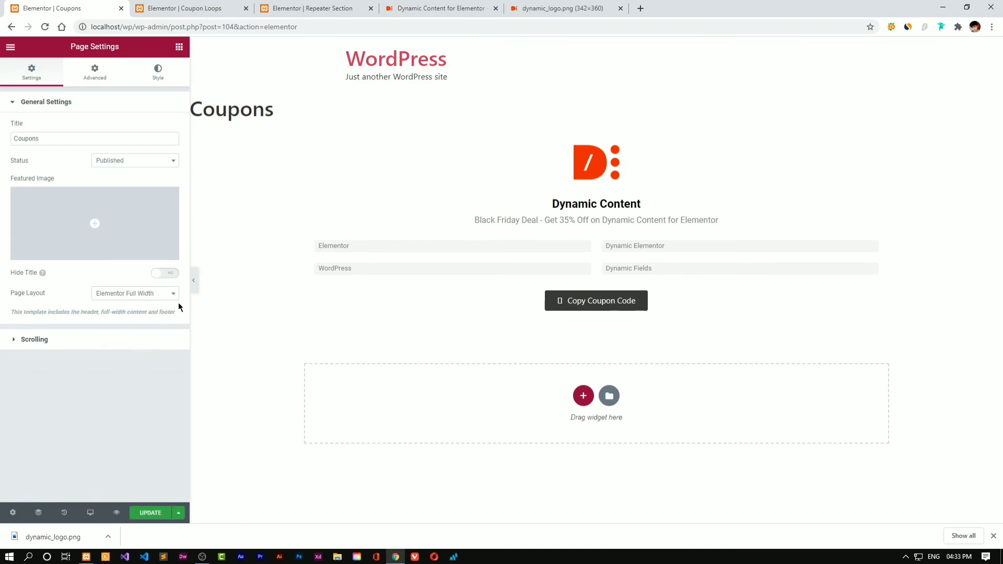
pyautogui.click(150, 512)
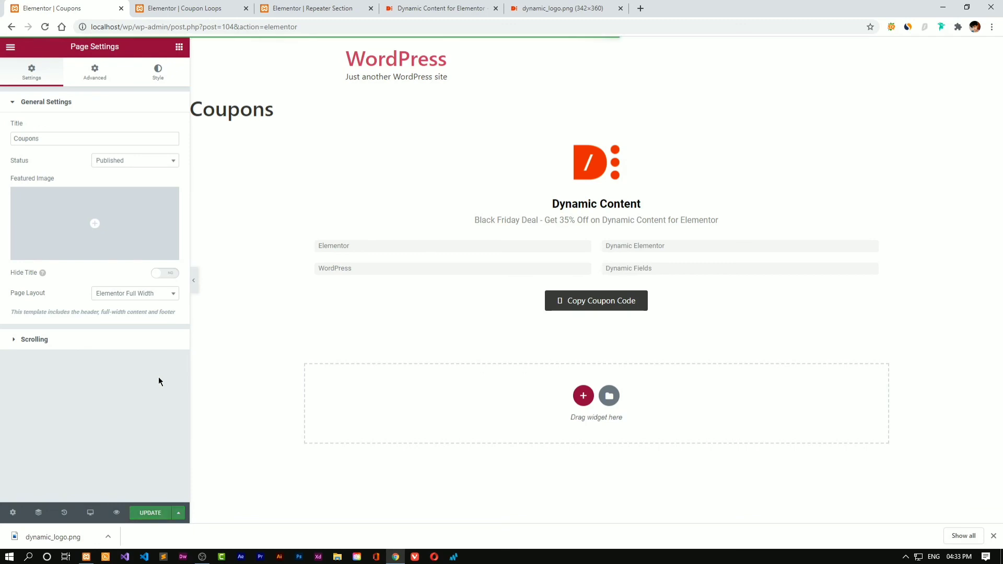
# Go to the WordPress admin Coupons screen and open a new blank tab beside it
pyautogui.moveTo(176, 26); pyautogui.dragTo(585, 28)
pyautogui.write('p')
pyautogui.press('BackSpace')
pyautogui.press('Return')
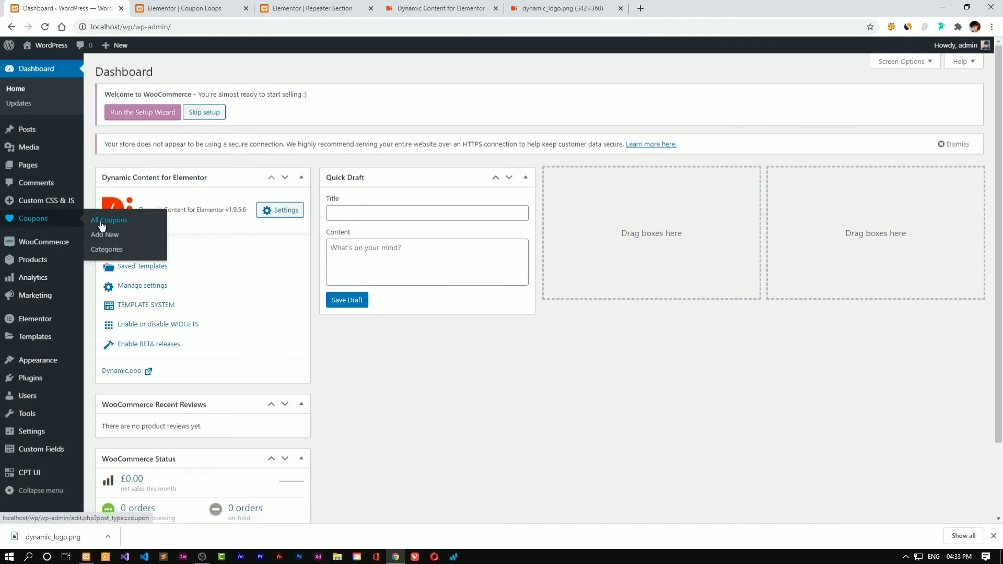
pyautogui.click(103, 234)
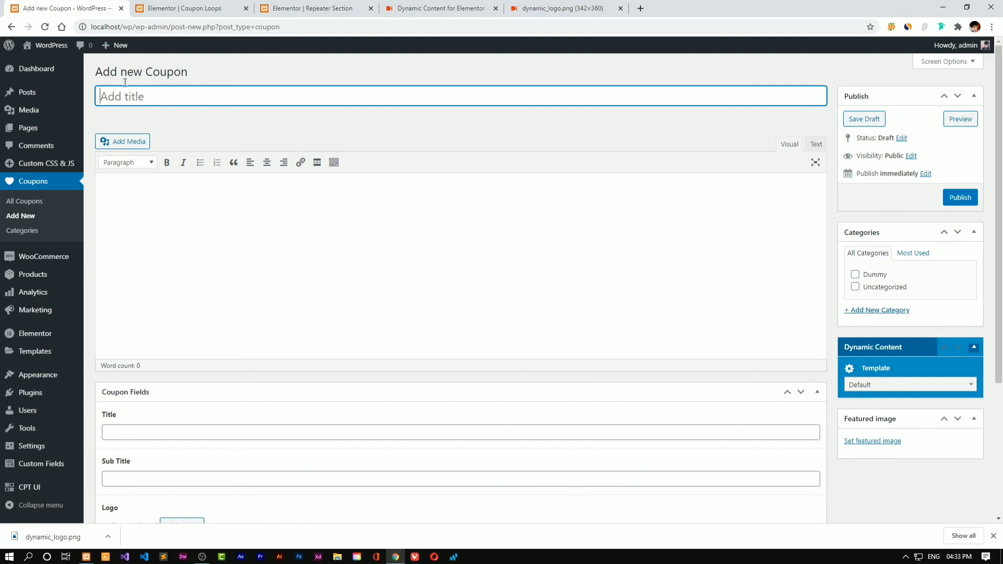
pyautogui.rightClick(107, 10)
pyautogui.click(109, 11)
# Search Google Images for 'elementor pro logo'
pyautogui.write('rel')
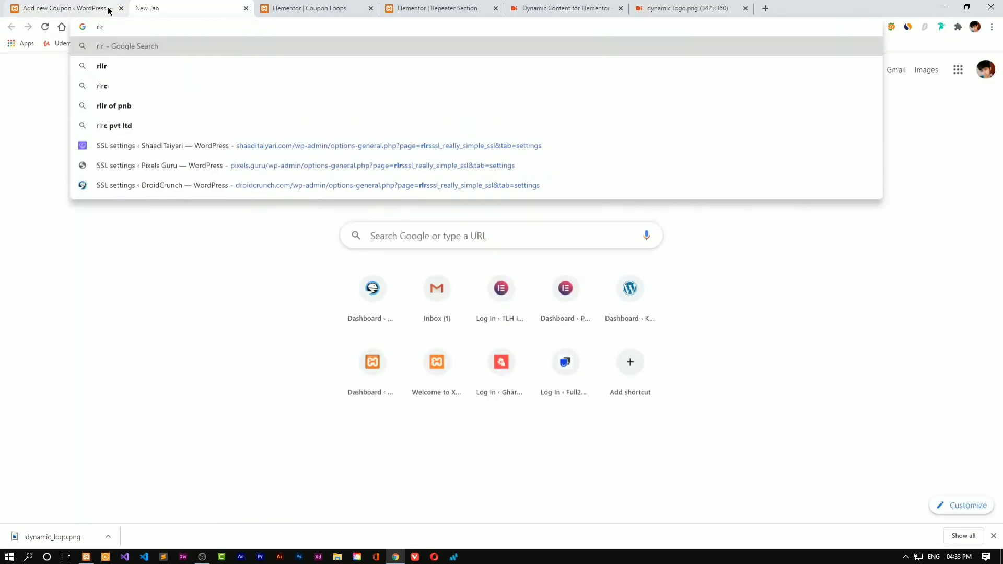
pyautogui.press('BackSpace')
pyautogui.press('BackSpace')
pyautogui.press('BackSpace')
pyautogui.write('el')
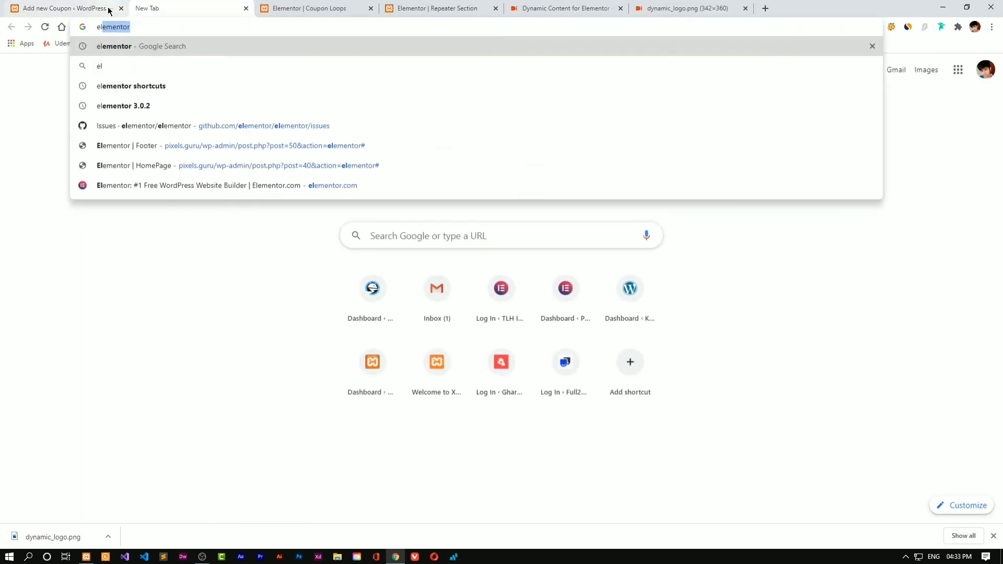
pyautogui.write('ementor pro logo')
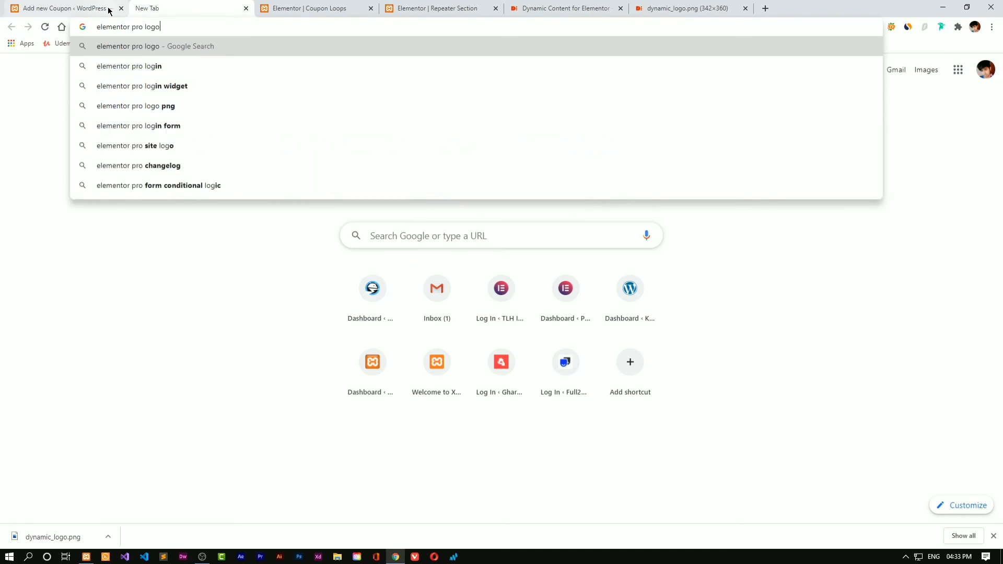
pyautogui.press('Return')
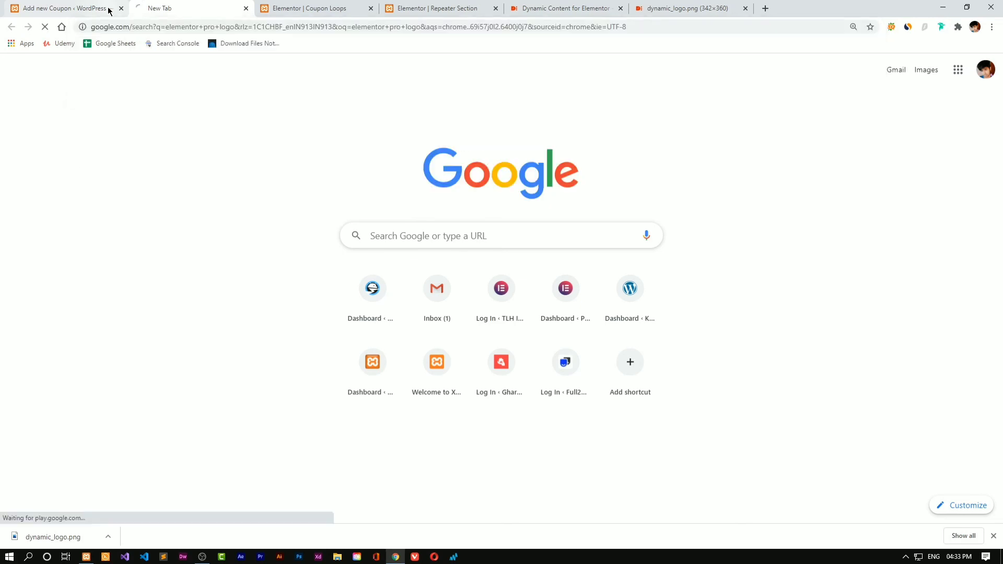
pyautogui.click(134, 84)
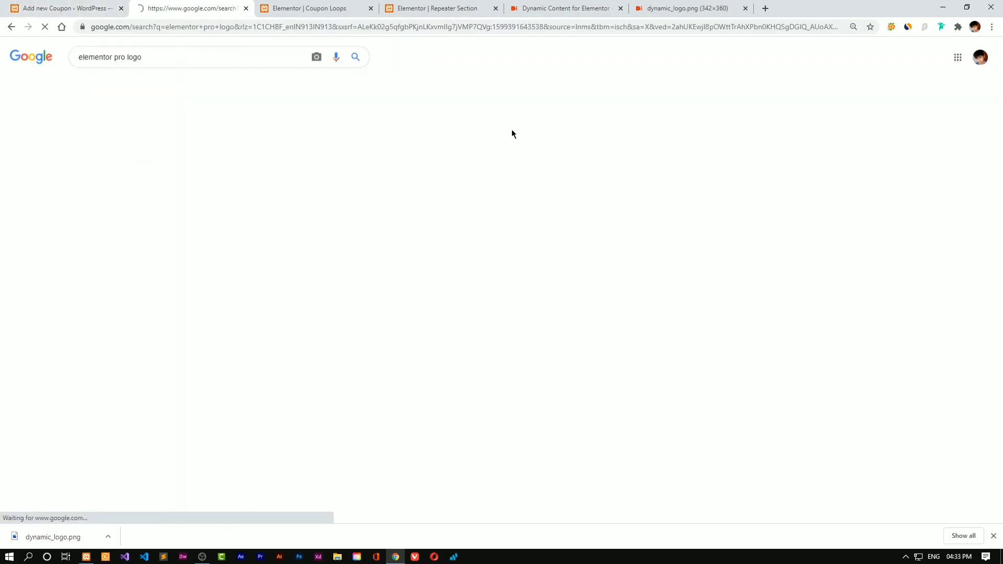
# Save the Elementor Pro logo as elementor-pro.png and return to the Add new Coupon tab
pyautogui.click(947, 168)
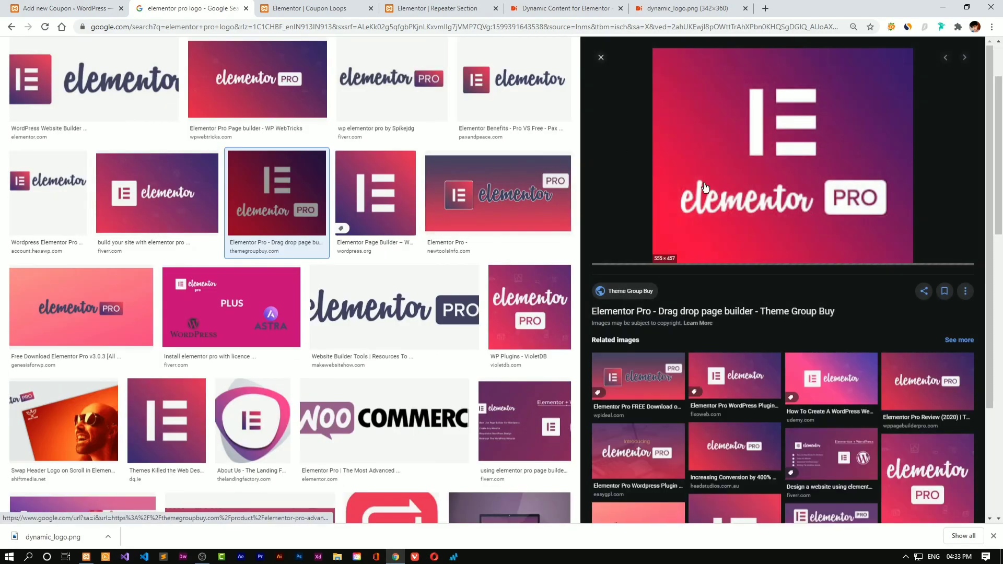
pyautogui.rightClick(708, 170)
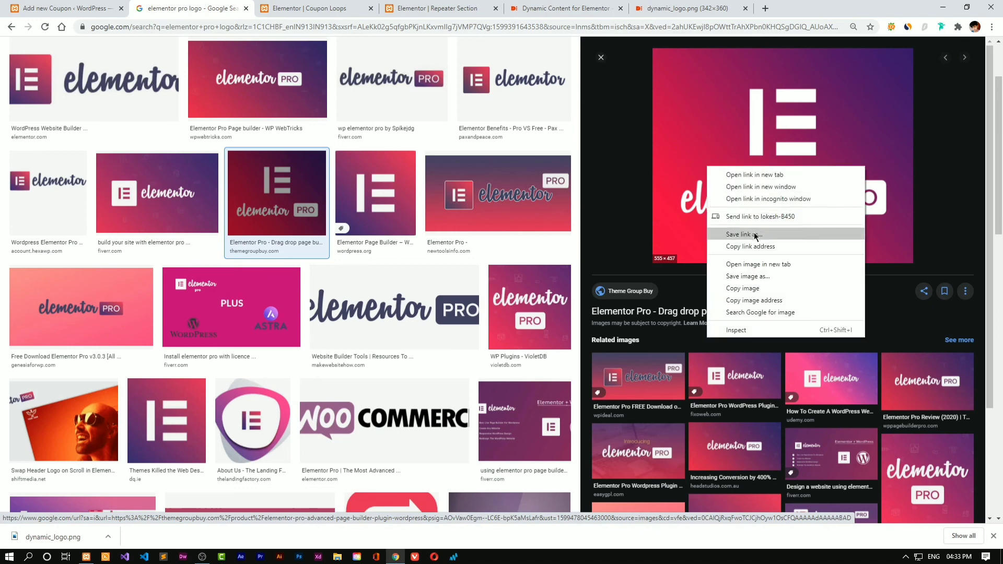
pyautogui.click(783, 265)
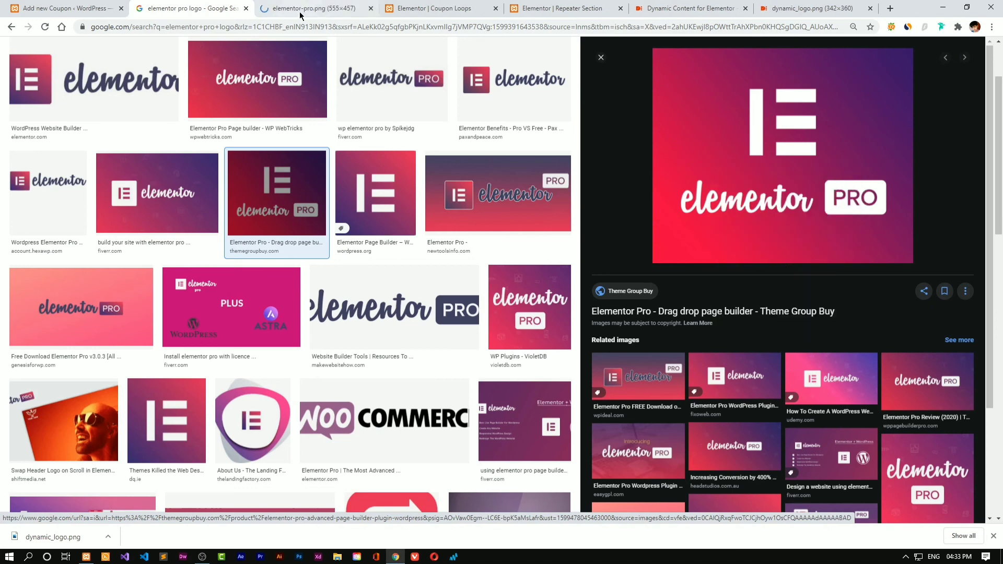
pyautogui.click(314, 7)
pyautogui.rightClick(444, 251)
pyautogui.click(490, 273)
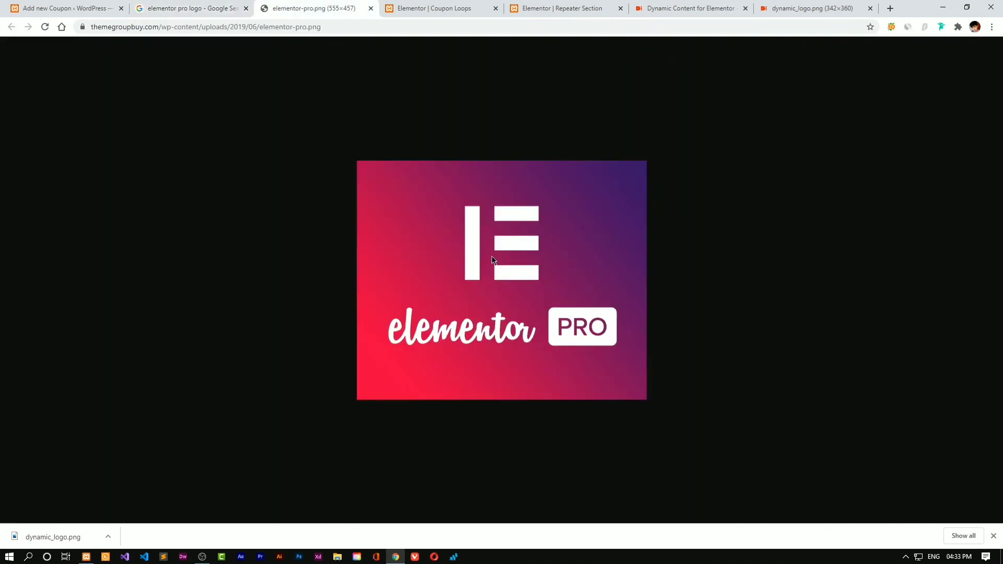
pyautogui.click(407, 265)
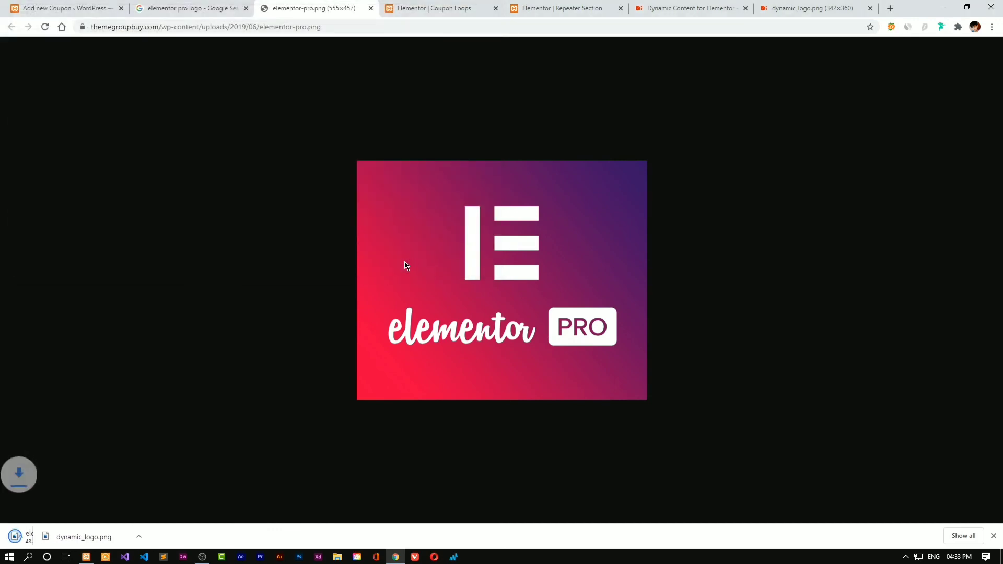
pyautogui.click(370, 8)
pyautogui.click(72, 6)
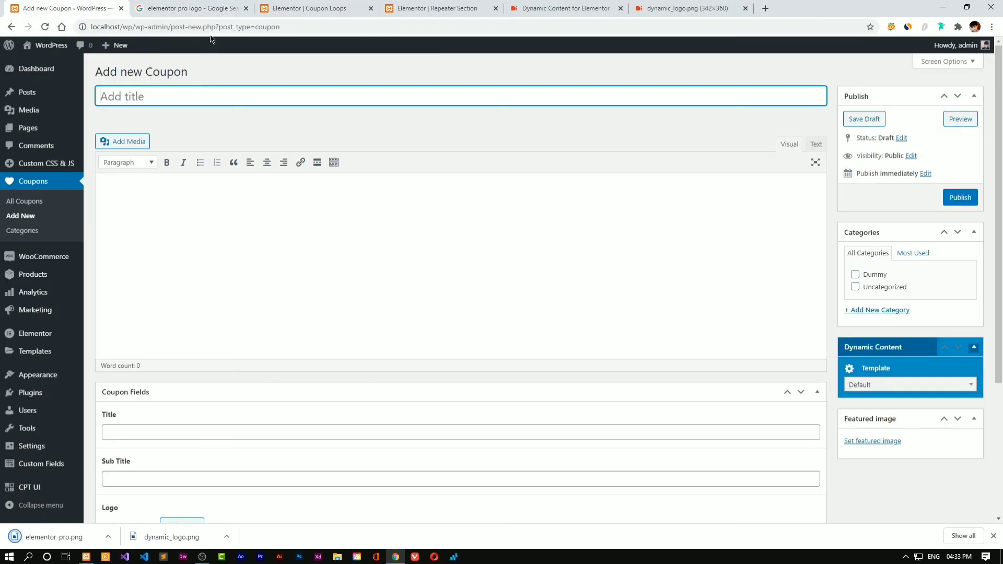
# Title the coupon post 'Elementor Pro'
pyautogui.write('Elementor Pro')
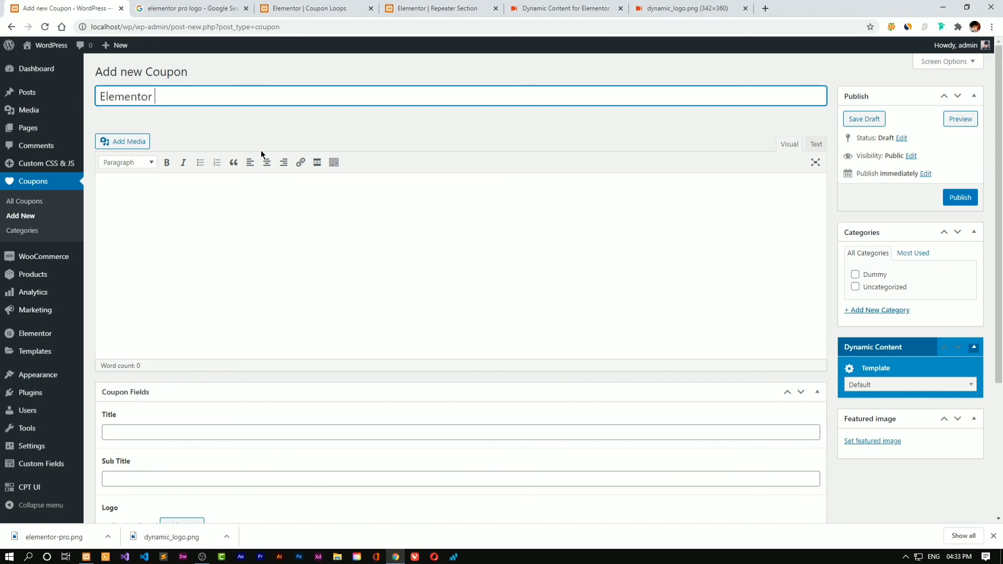
pyautogui.press('Tab')
# Fill Coupon Fields Title 'Elementor Pro' and Sub Title 'Summer Sales - Get 40% off on Elementor Pro'
pyautogui.scroll(-3, 190, 262)
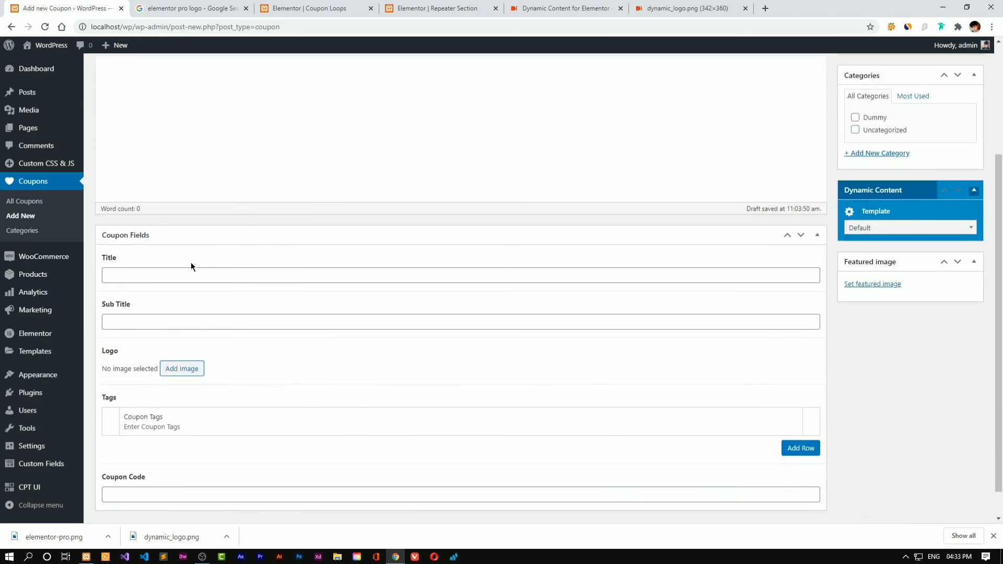
pyautogui.click(192, 270)
pyautogui.write('Elementor Pro')
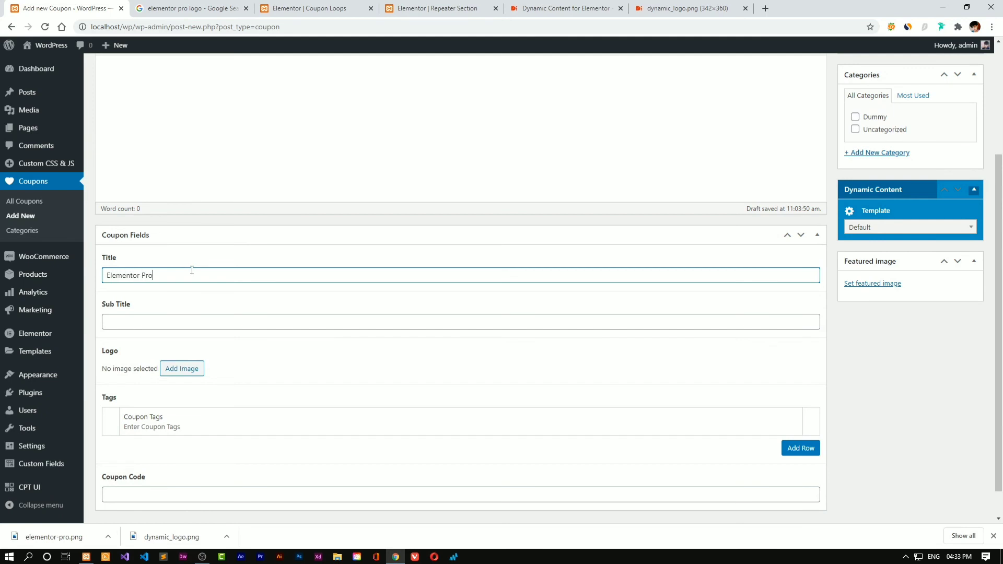
pyautogui.press('Tab')
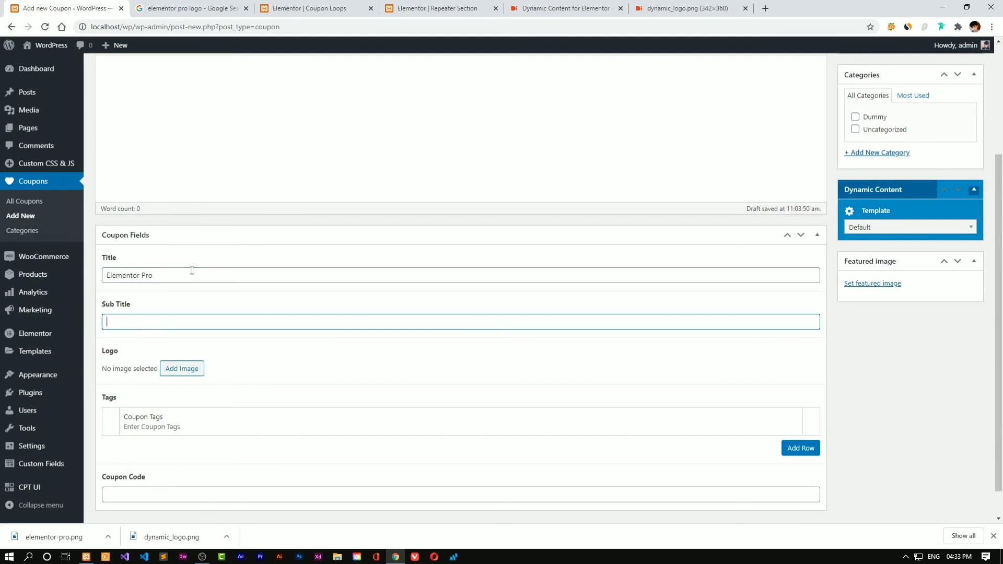
pyautogui.write('Summer Sales - Get 40% off on')
pyautogui.write('Elementor Pro')
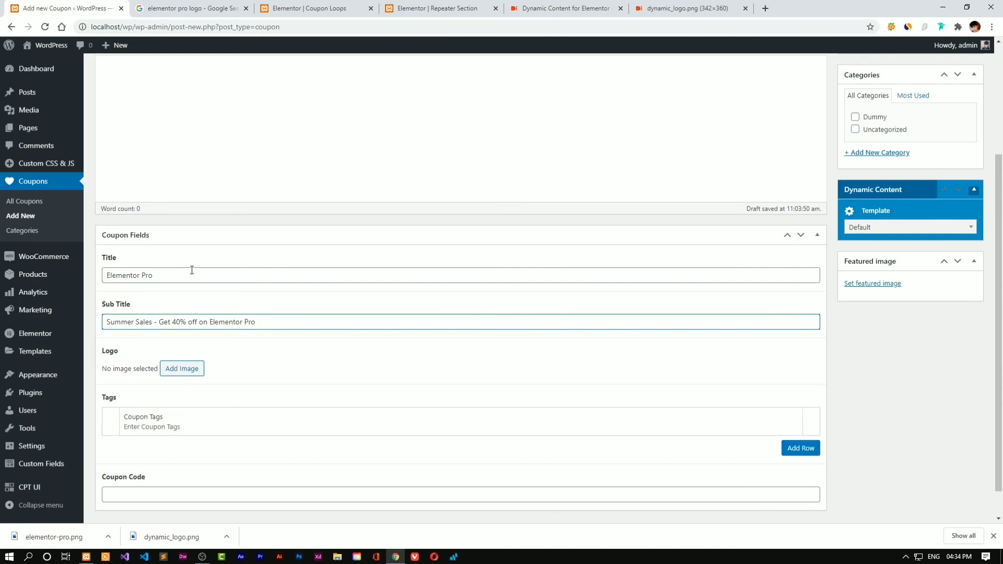
# Upload elementor-pro.png and use it as the coupon logo
pyautogui.scroll(-1, 192, 270)
pyautogui.click(181, 338)
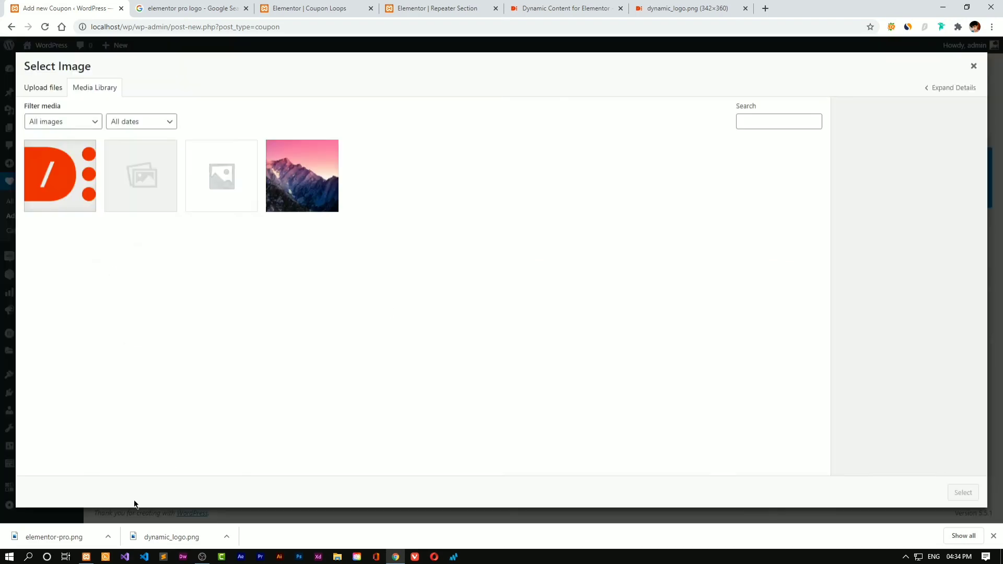
pyautogui.moveTo(74, 537); pyautogui.dragTo(691, 303)
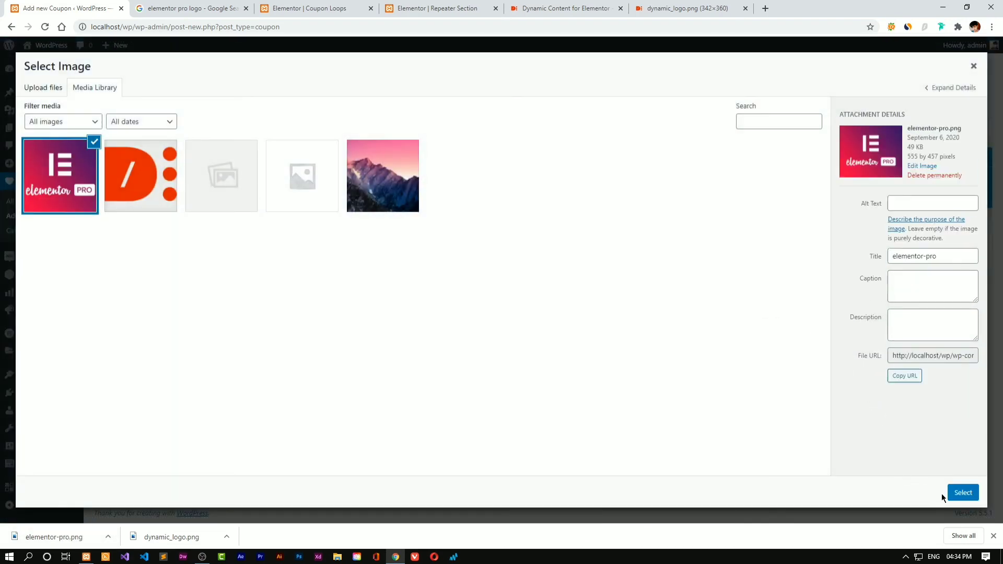
pyautogui.click(956, 493)
# Add four tag rows: WordPress, Elementor, Visual Builder and WordPress Design
pyautogui.scroll(-2, 343, 376)
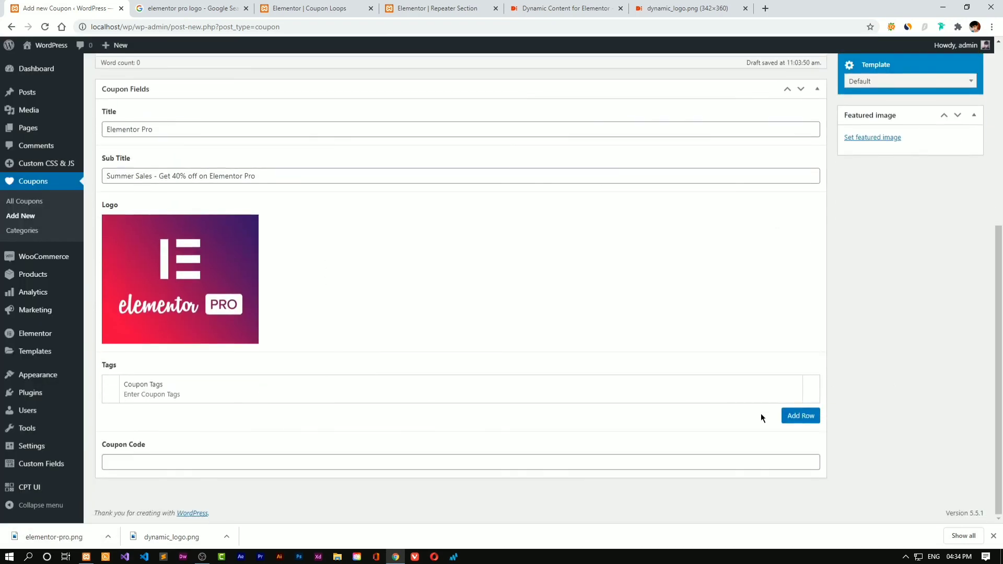
pyautogui.click(801, 415)
pyautogui.click(278, 393)
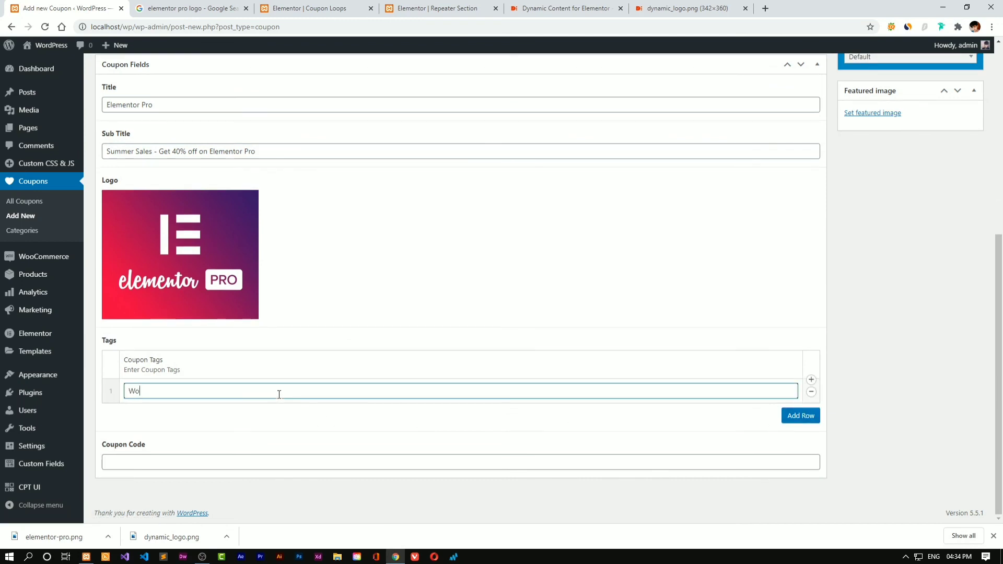
pyautogui.write('Wordpres')
pyautogui.write('Pres')
pyautogui.write('s')
pyautogui.click(801, 415)
pyautogui.click(396, 391)
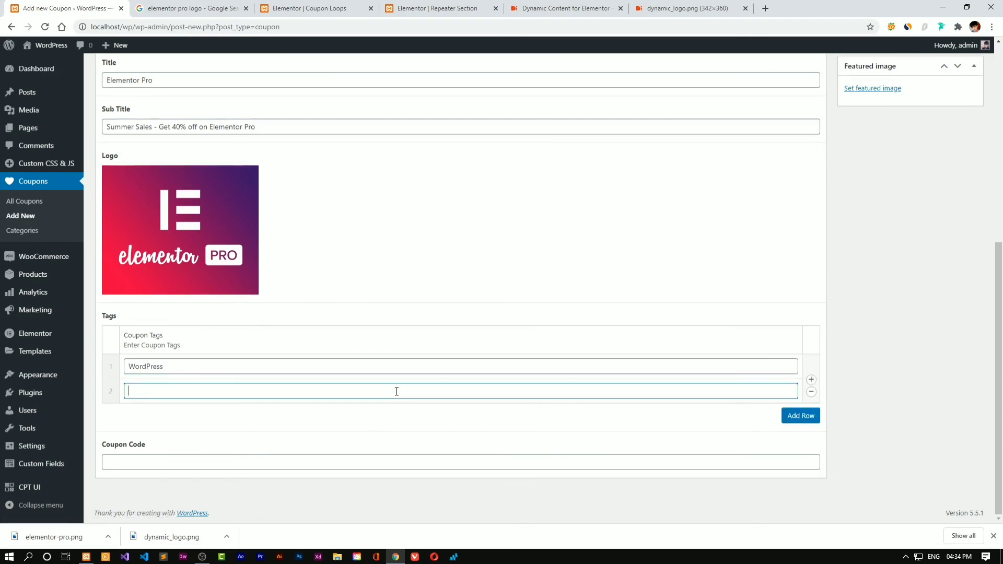
pyautogui.write('Elementor')
pyautogui.click(801, 417)
pyautogui.click(653, 395)
pyautogui.write('V')
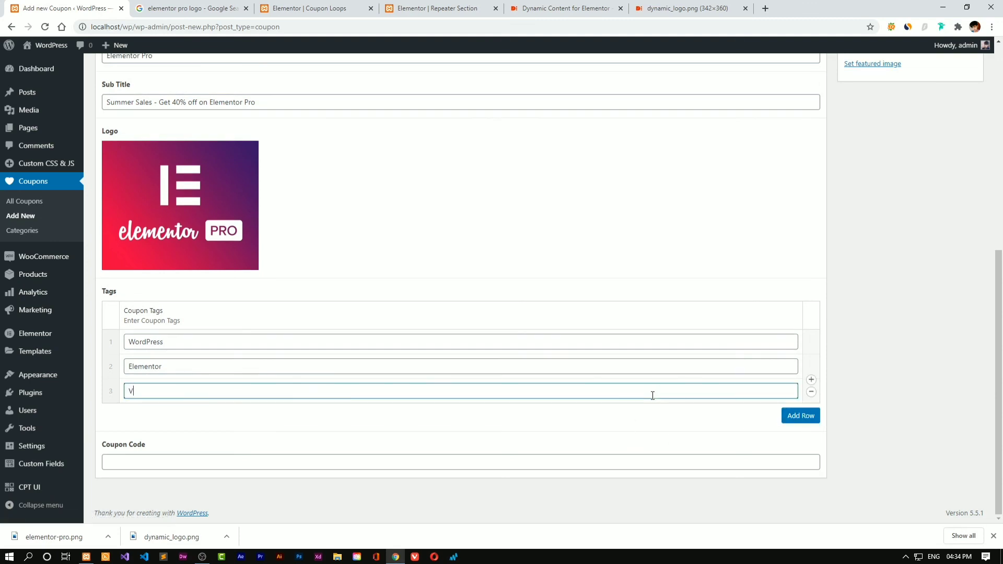
pyautogui.write('isual Builder')
pyautogui.click(801, 416)
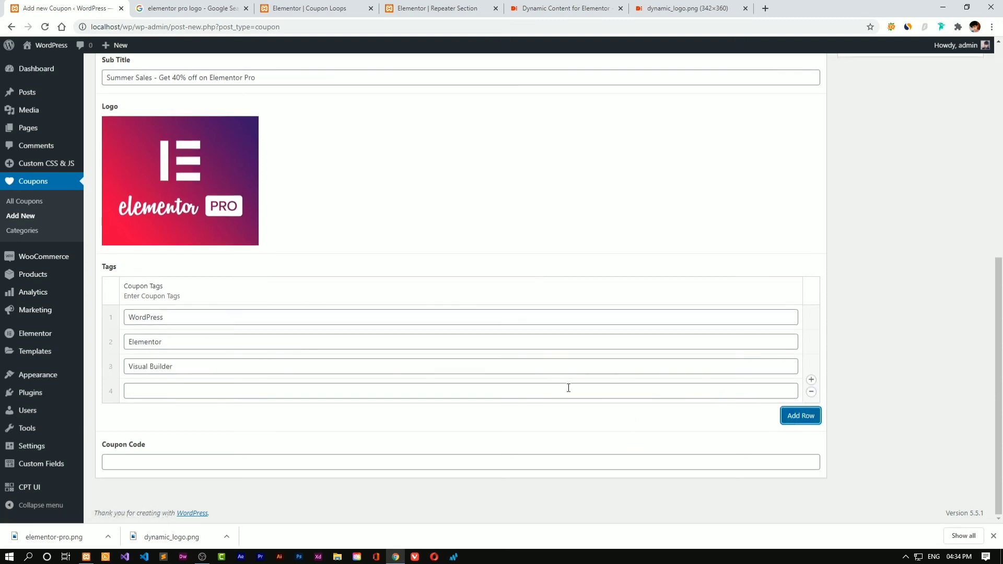
pyautogui.click(553, 390)
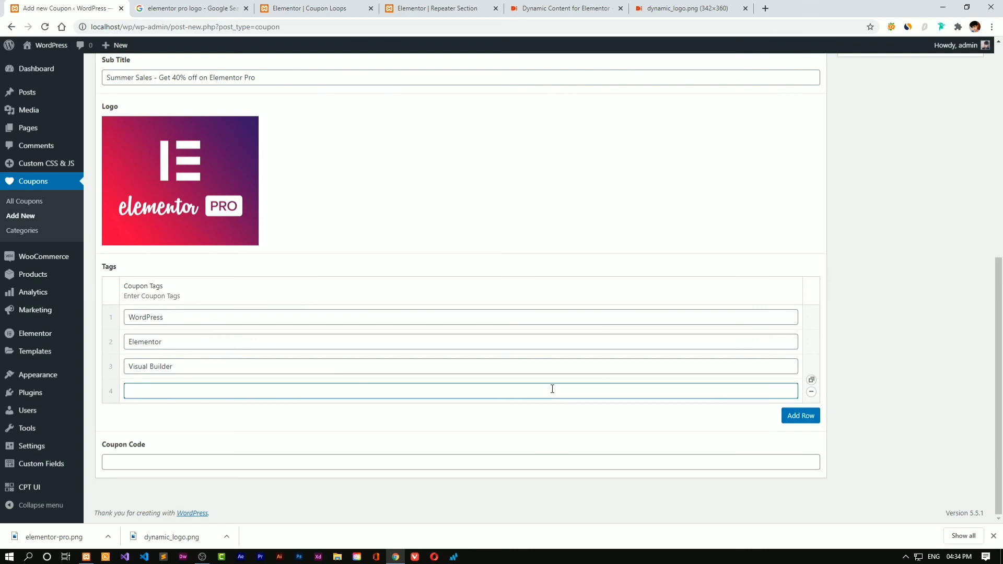
pyautogui.write('WordPress Designer')
# Publish the Elementor Pro coupon, enter coupon code Elementor2, and update the post
pyautogui.scroll(7, 987, 342)
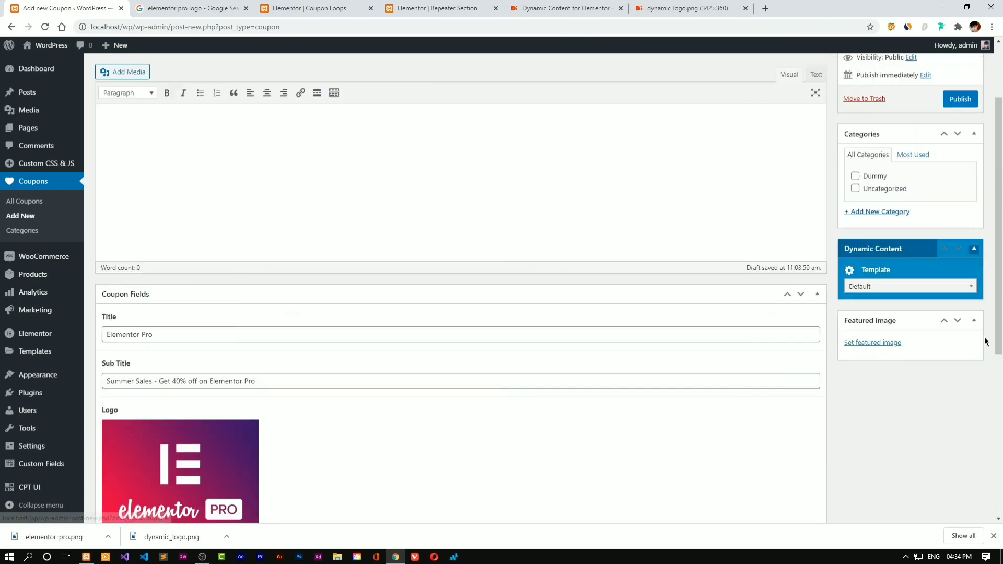
pyautogui.click(960, 187)
pyautogui.scroll(-5, 464, 342)
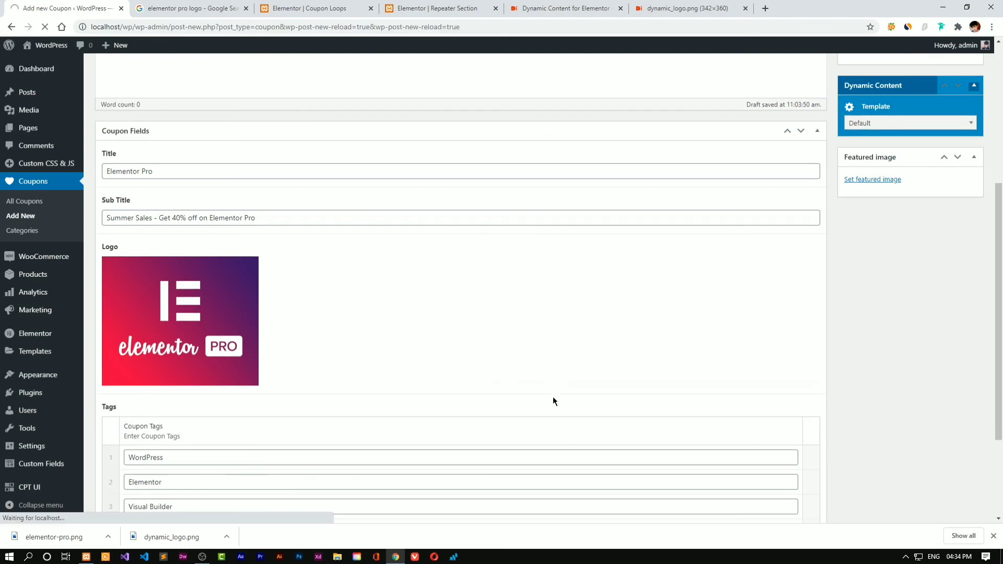
pyautogui.scroll(-2, 555, 401)
pyautogui.scroll(-5, 555, 402)
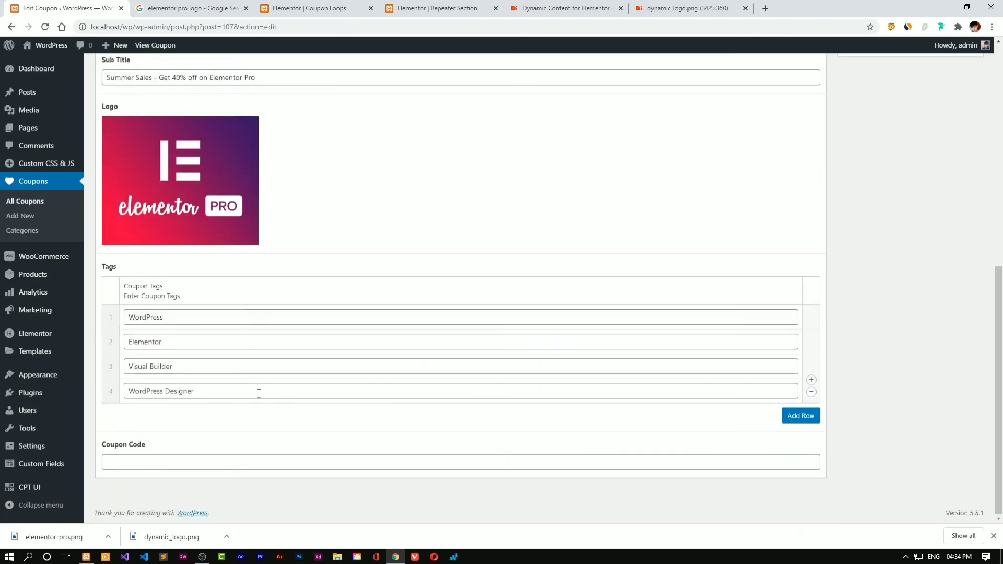
pyautogui.click(189, 458)
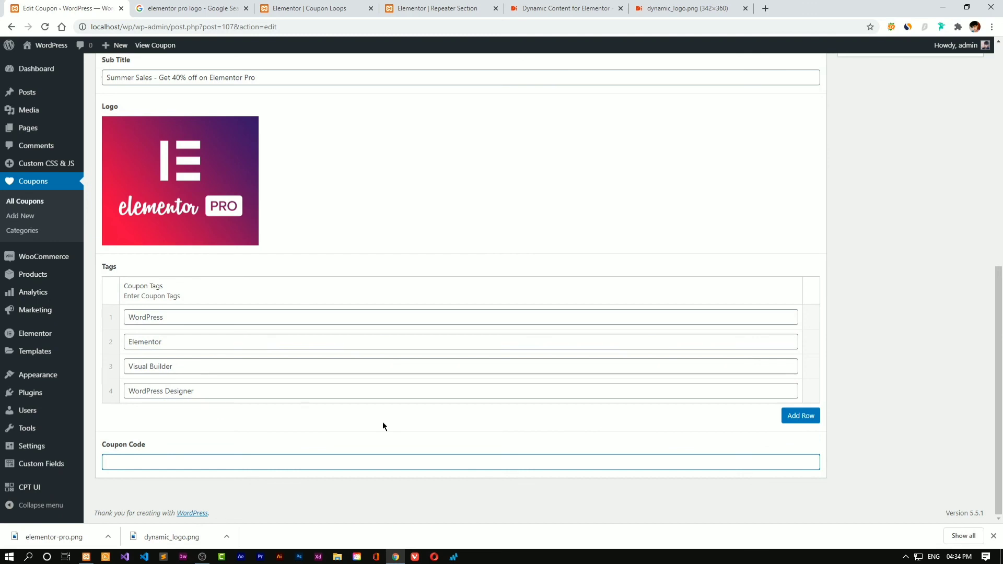
pyautogui.write('Elementor')
pyautogui.moveTo(998, 408); pyautogui.dragTo(999, 180)
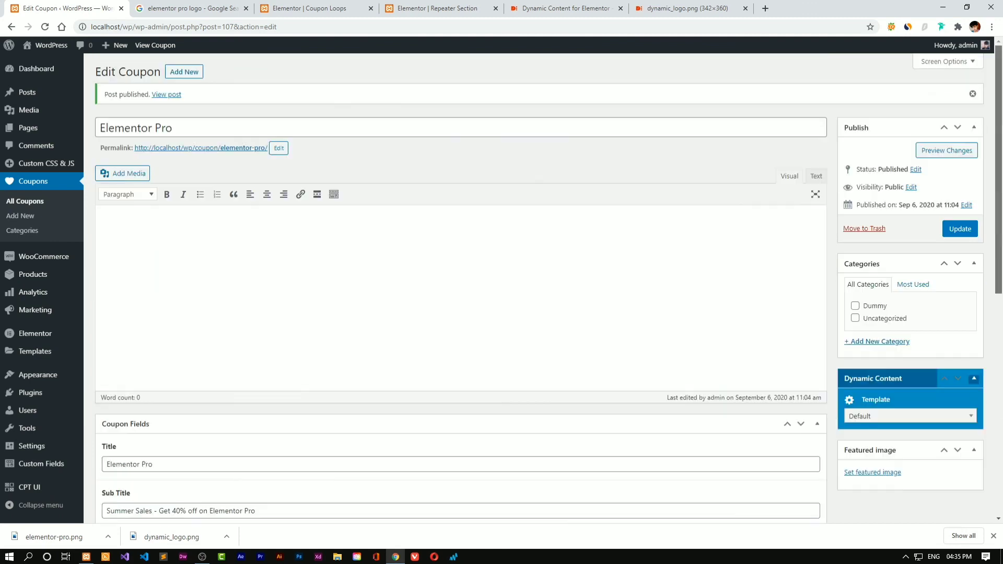
pyautogui.click(960, 228)
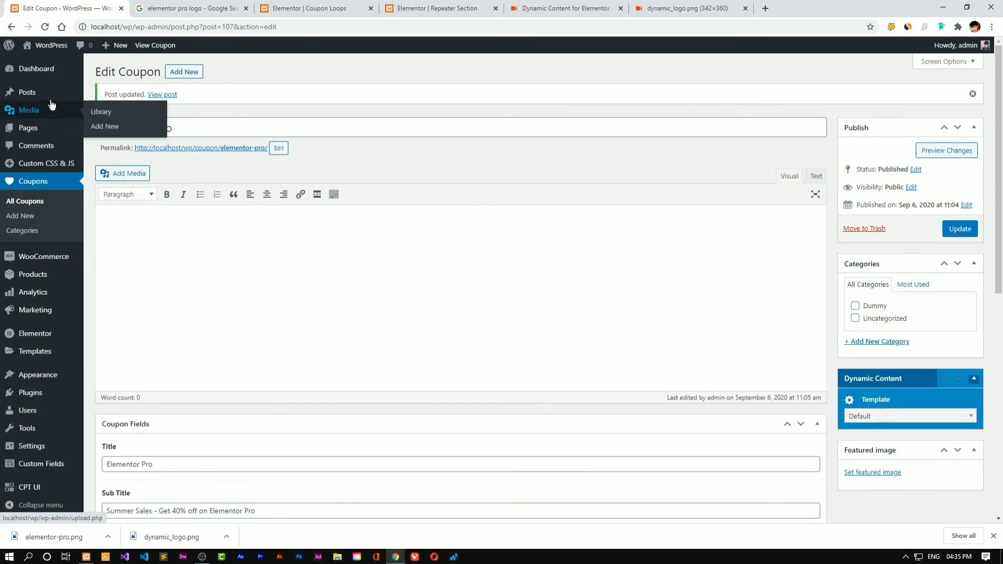
# From the Pages list, open the live Coupons page in a new tab and switch to it
pyautogui.click(75, 131)
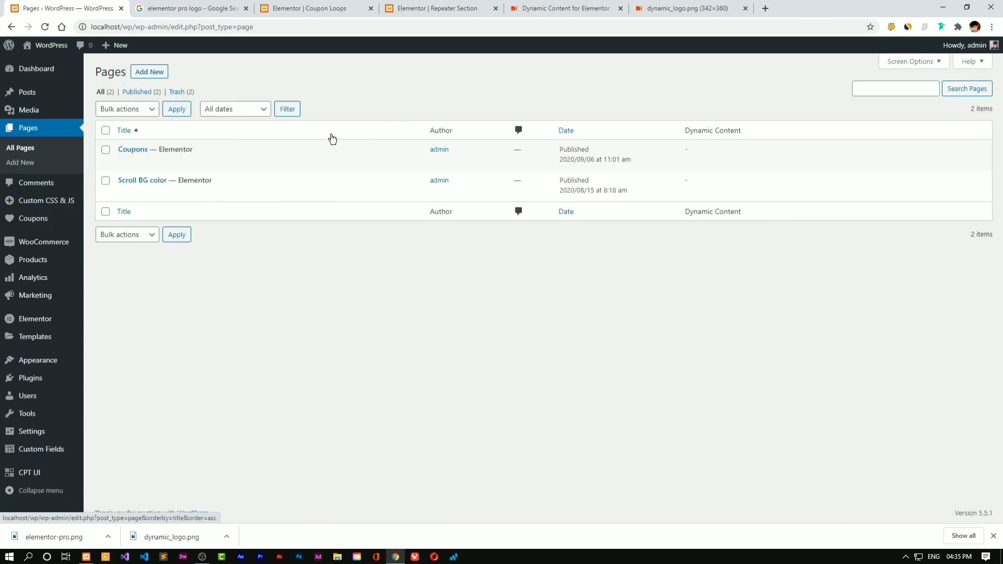
pyautogui.moveTo(142, 166)
pyautogui.rightClick(199, 162)
pyautogui.click(229, 171)
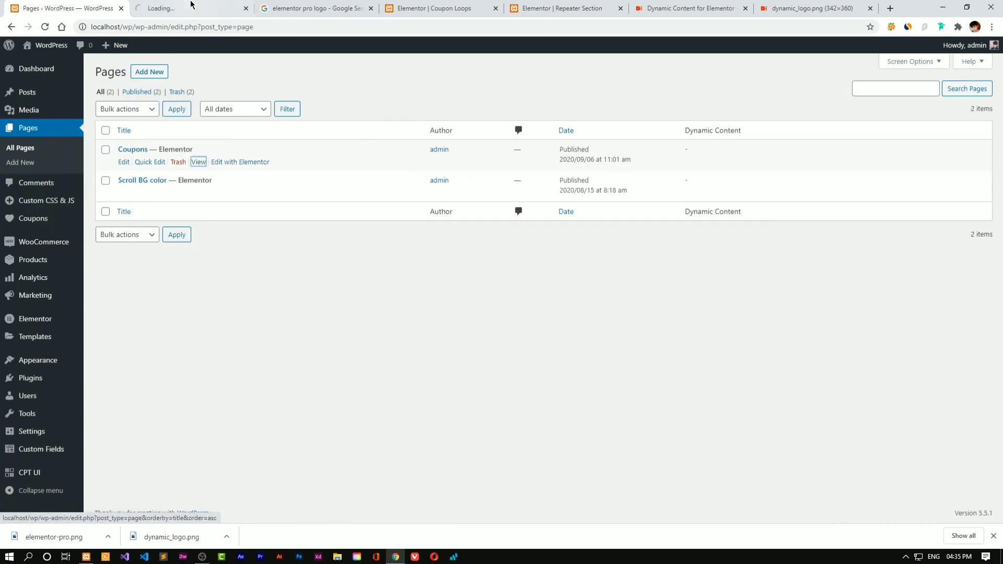
pyautogui.click(191, 8)
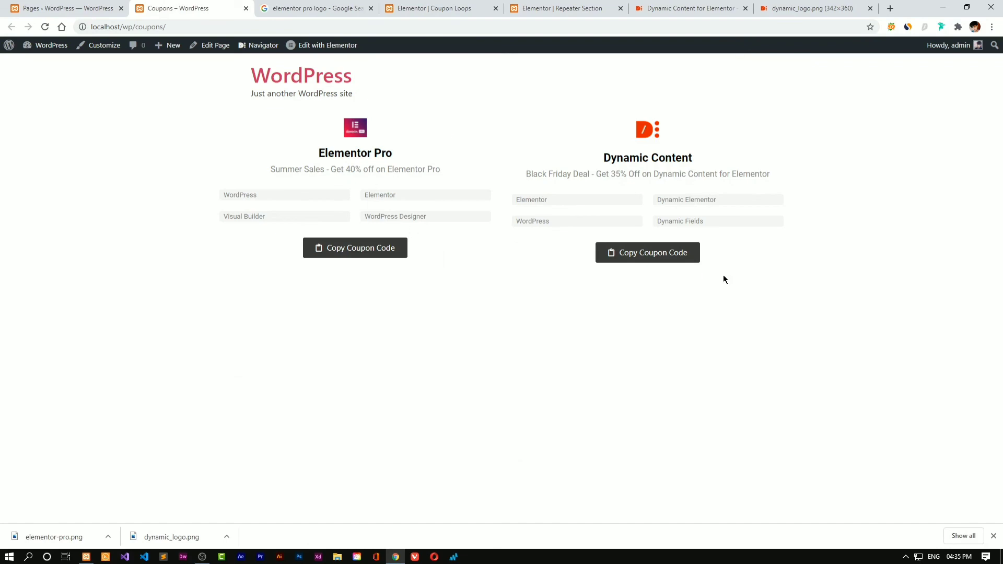
# In Coupon Loops, give the card column a classic grey #D8D8D8 background
pyautogui.click(321, 9)
pyautogui.click(439, 8)
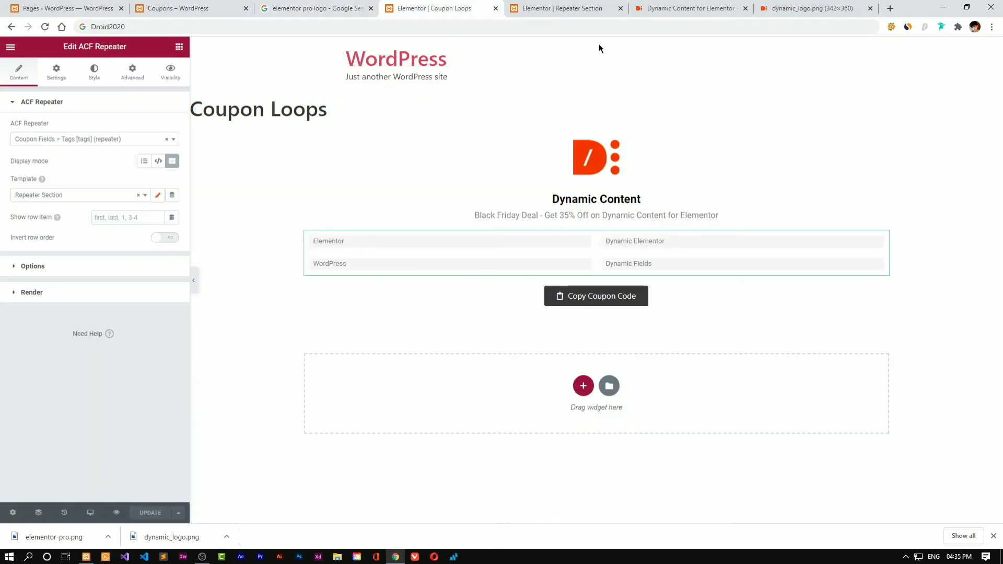
pyautogui.click(394, 150)
pyautogui.click(70, 73)
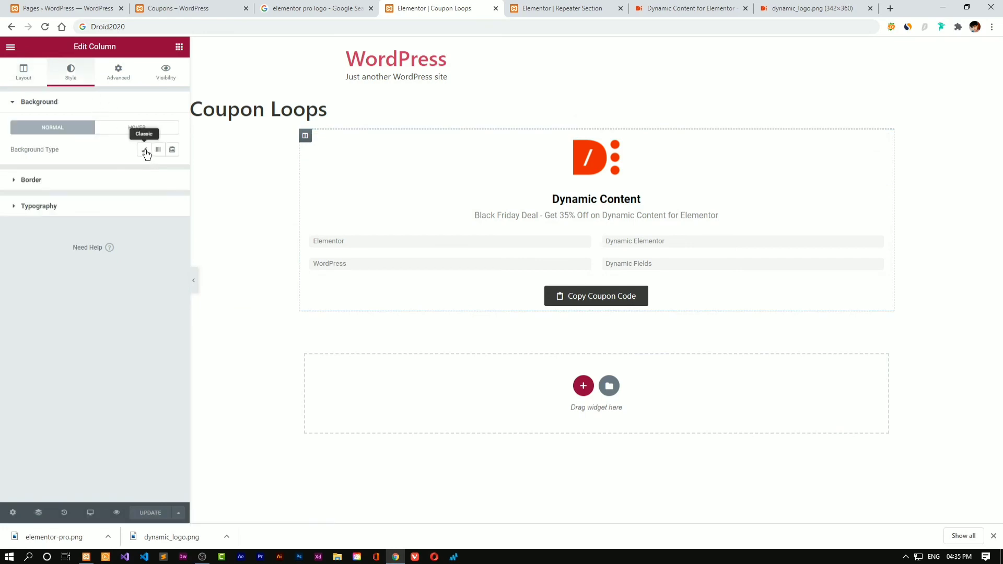
pyautogui.click(143, 149)
pyautogui.click(171, 173)
pyautogui.write('#EFEFEF')
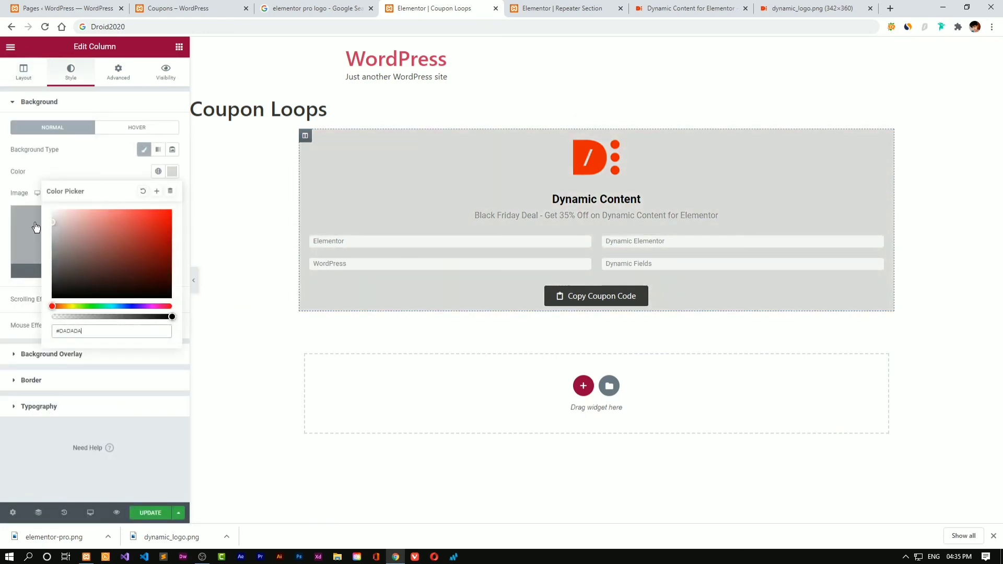
pyautogui.moveTo(32, 215); pyautogui.dragTo(31, 223)
pyautogui.click(106, 155)
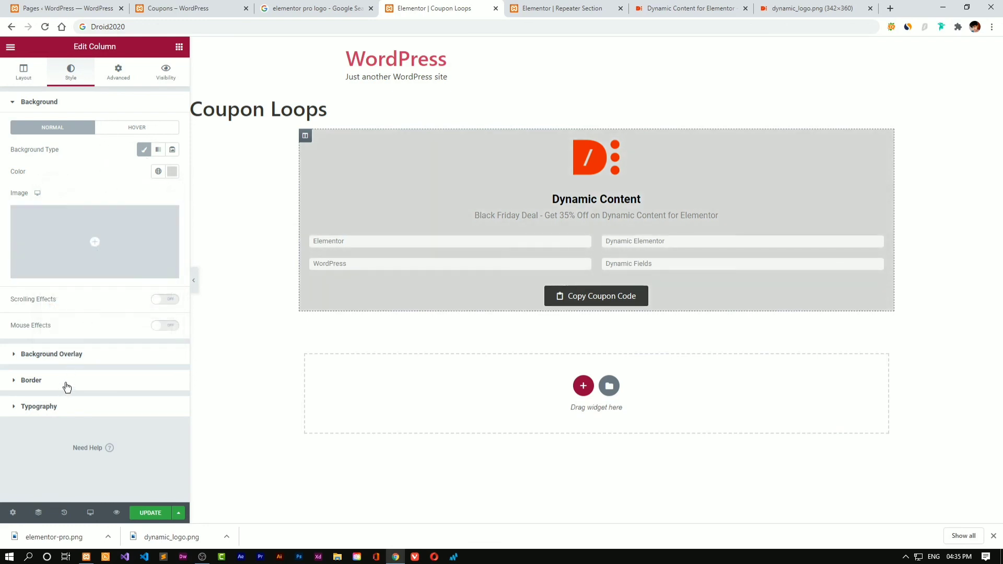
# Round the column's corners with an 8px border radius and save the template
pyautogui.click(65, 382)
pyautogui.click(141, 243)
pyautogui.write('-4')
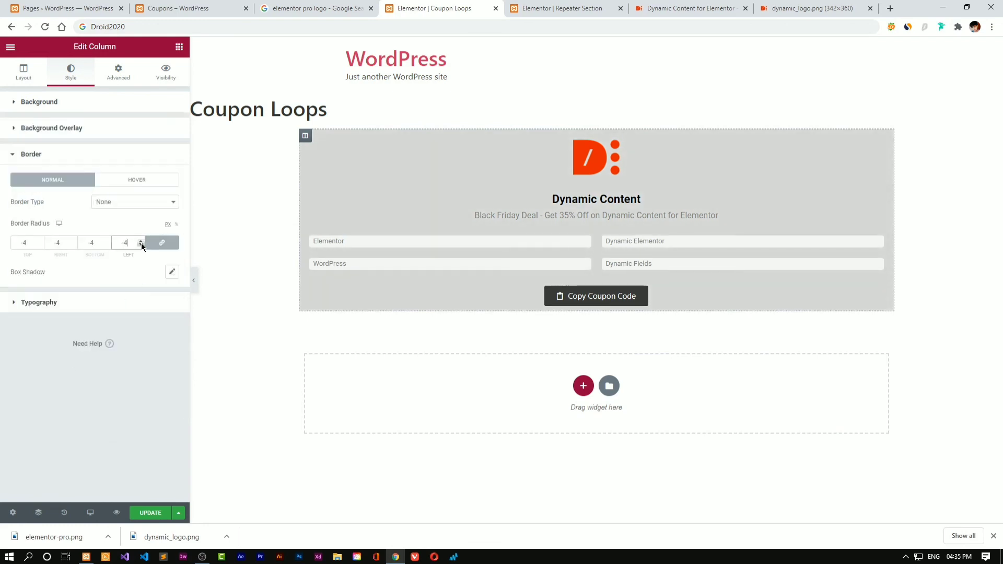
pyautogui.click(141, 242)
pyautogui.click(141, 245)
pyautogui.click(192, 279)
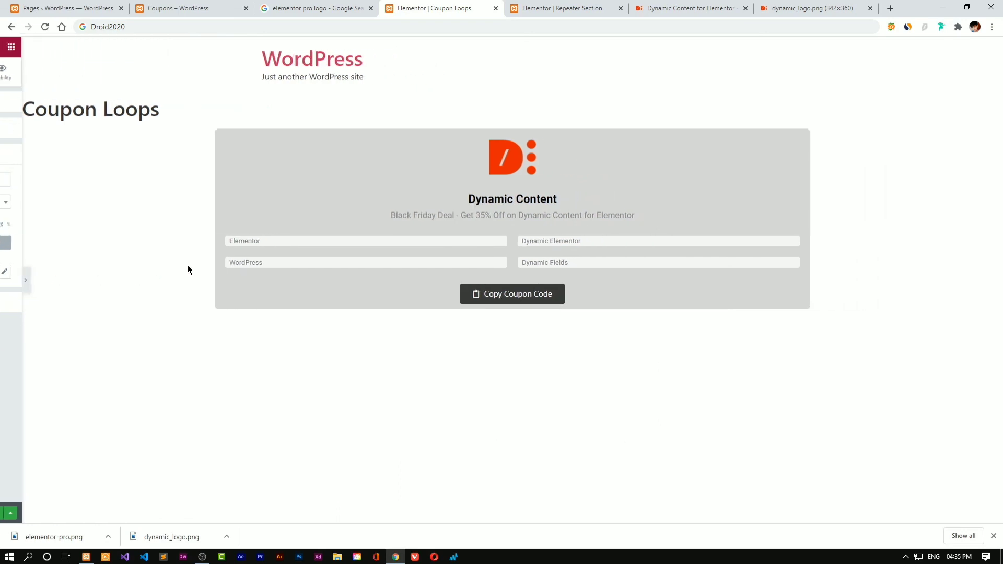
pyautogui.click(2, 282)
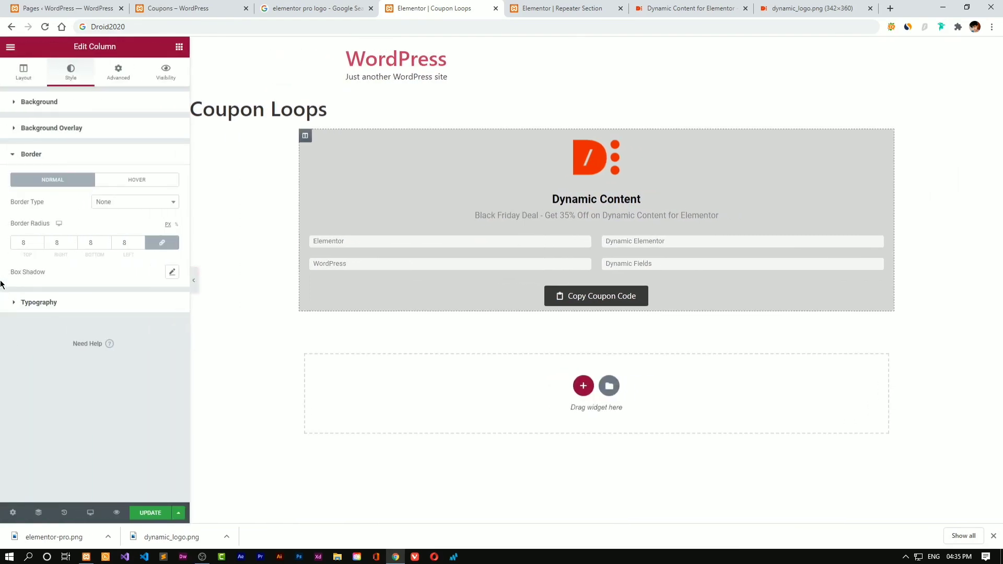
pyautogui.hotkey('ctrl', 's')
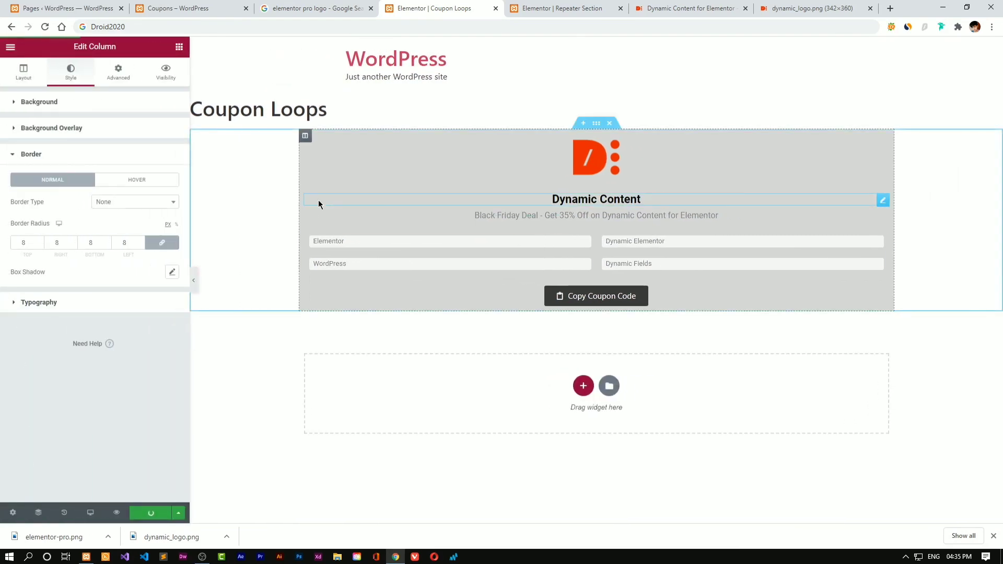
# Move the live Coupons page into its own window and reload it to preview the cards
pyautogui.click(195, 9)
pyautogui.rightClick(218, 8)
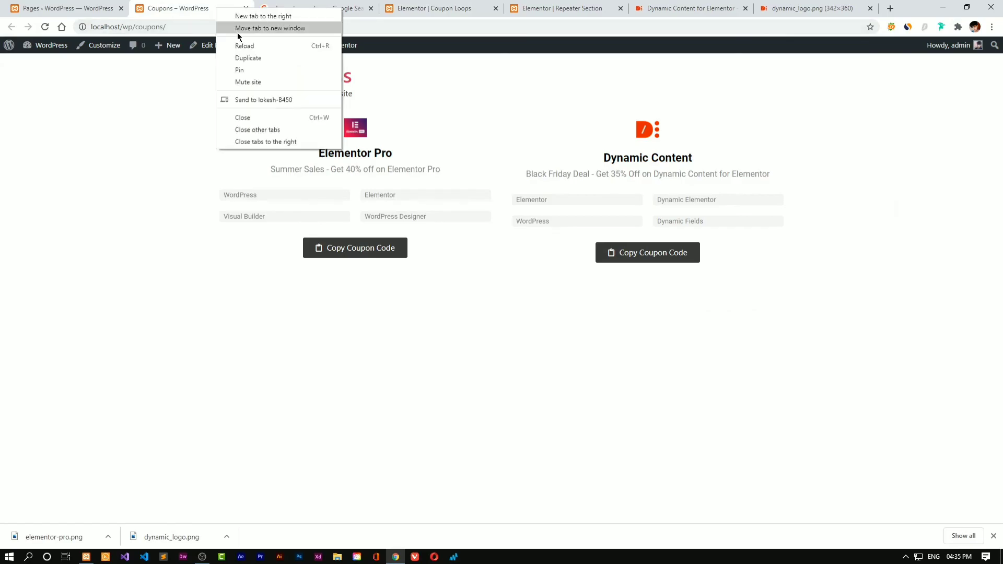
pyautogui.click(237, 31)
pyautogui.press('Return')
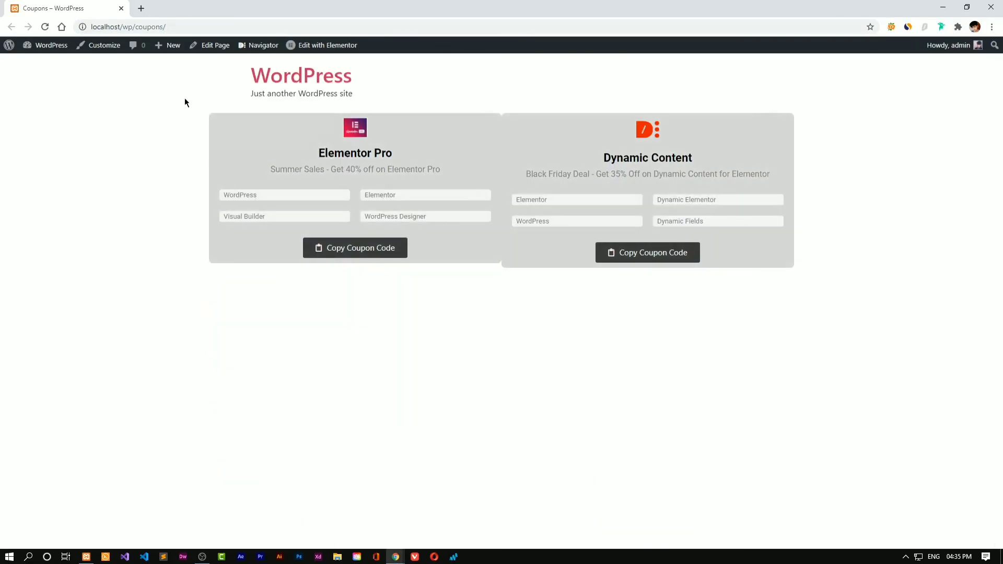
pyautogui.hotkey('alt', 'Tab')
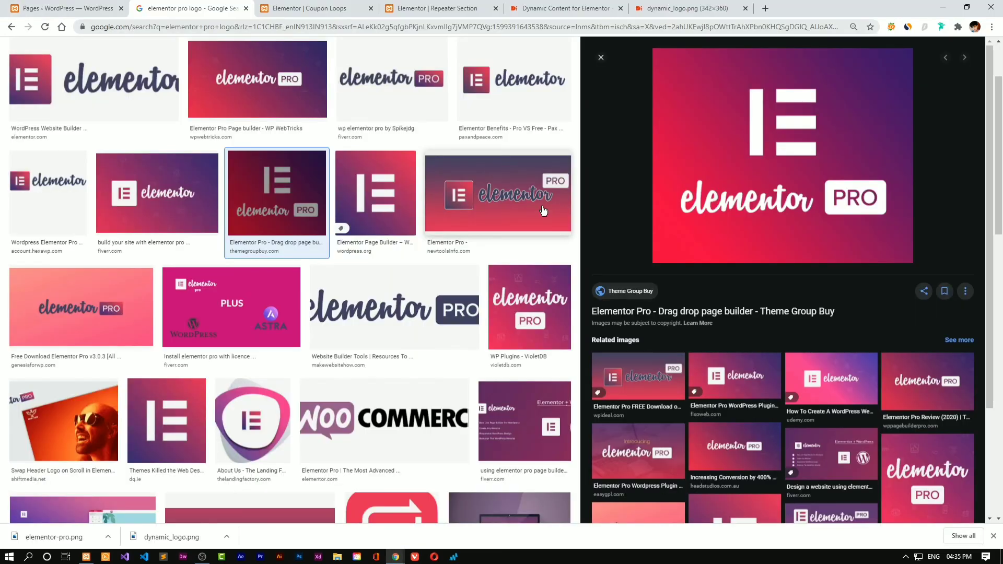
pyautogui.click(314, 8)
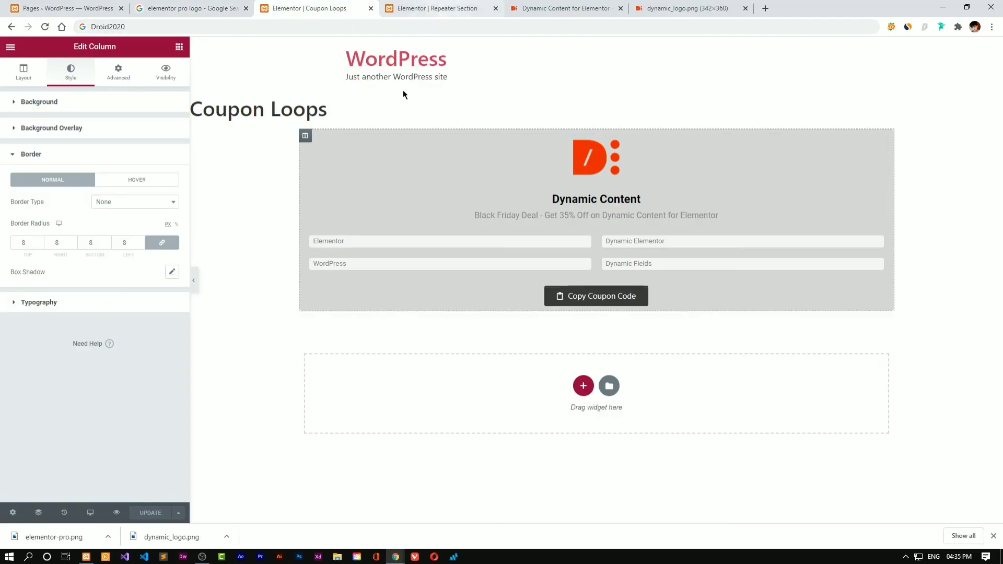
# Give the card column a linked 15px margin and update the template
pyautogui.click(313, 139)
pyautogui.click(306, 136)
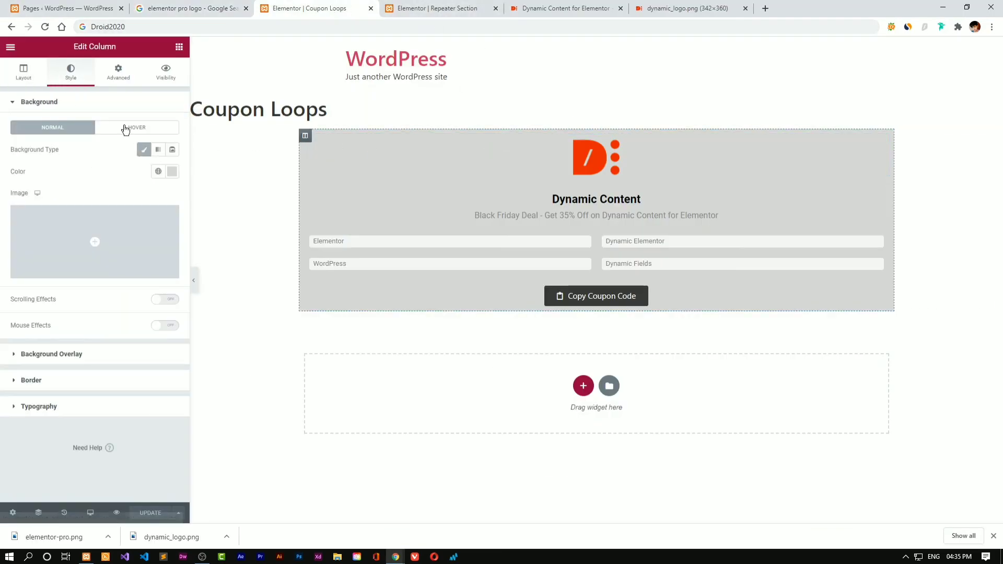
pyautogui.click(124, 72)
pyautogui.click(135, 147)
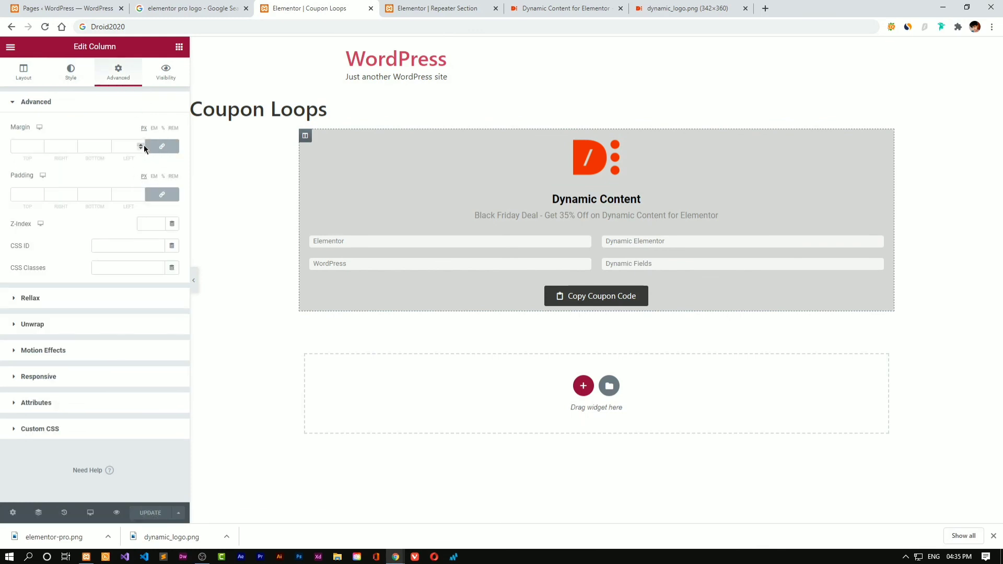
pyautogui.write('14')
pyautogui.click(141, 144)
pyautogui.click(141, 144)
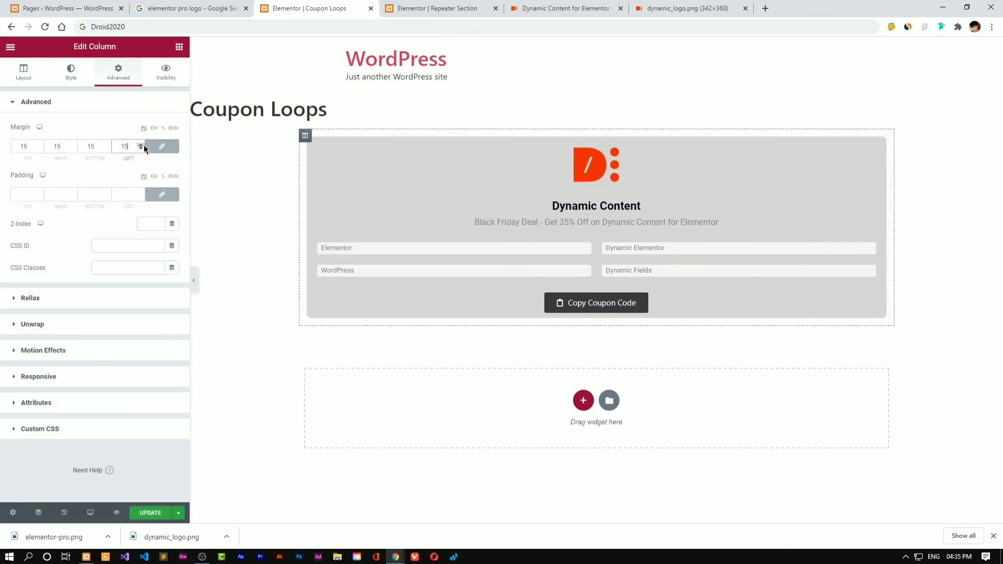
pyautogui.click(141, 144)
pyautogui.click(141, 144)
pyautogui.click(155, 513)
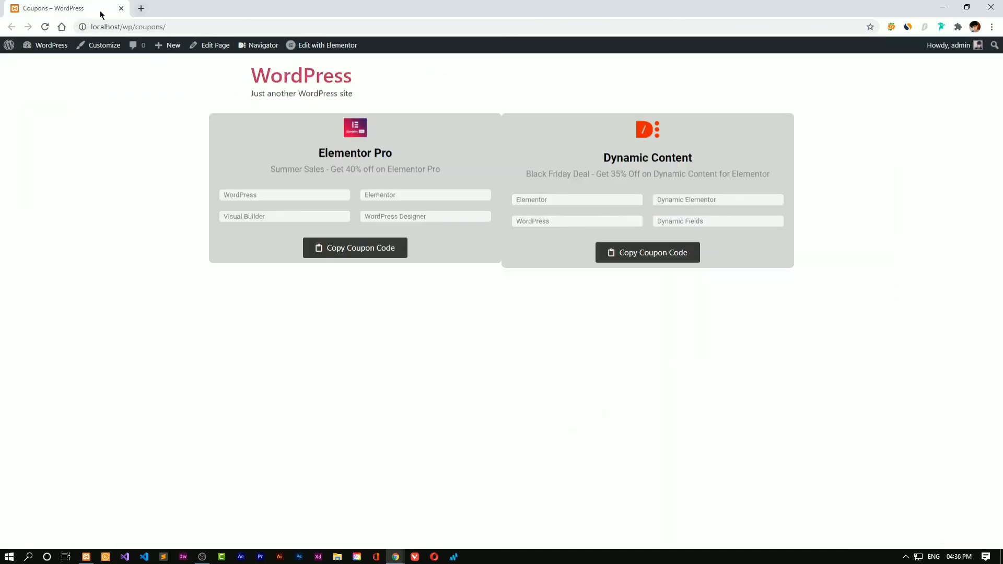
# Bring the Coupons page back into the main window and reload it to see the updated cards
pyautogui.moveTo(100, 14); pyautogui.dragTo(279, 14)
pyautogui.rightClick(279, 14)
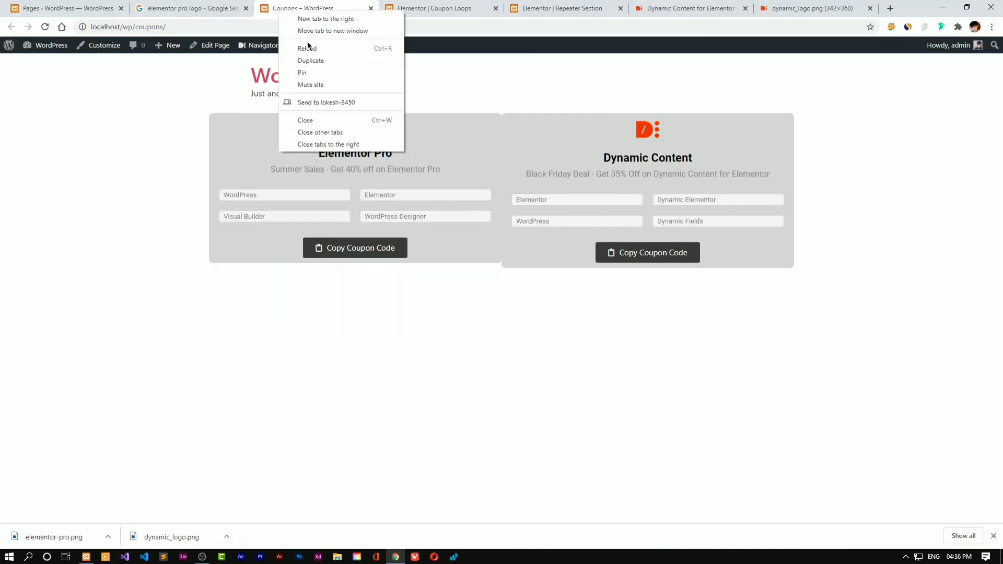
pyautogui.click(309, 46)
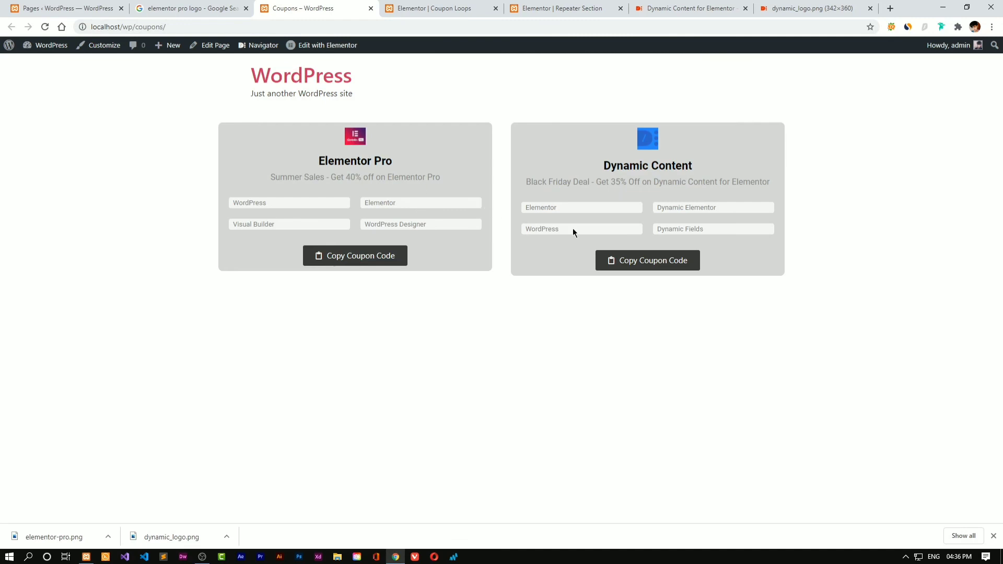
pyautogui.moveTo(240, 101); pyautogui.dragTo(916, 387)
pyautogui.click(919, 399)
# Paste each card's copied coupon code into the address bar to verify both copy buttons
pyautogui.click(434, 28)
pyautogui.rightClick(435, 28)
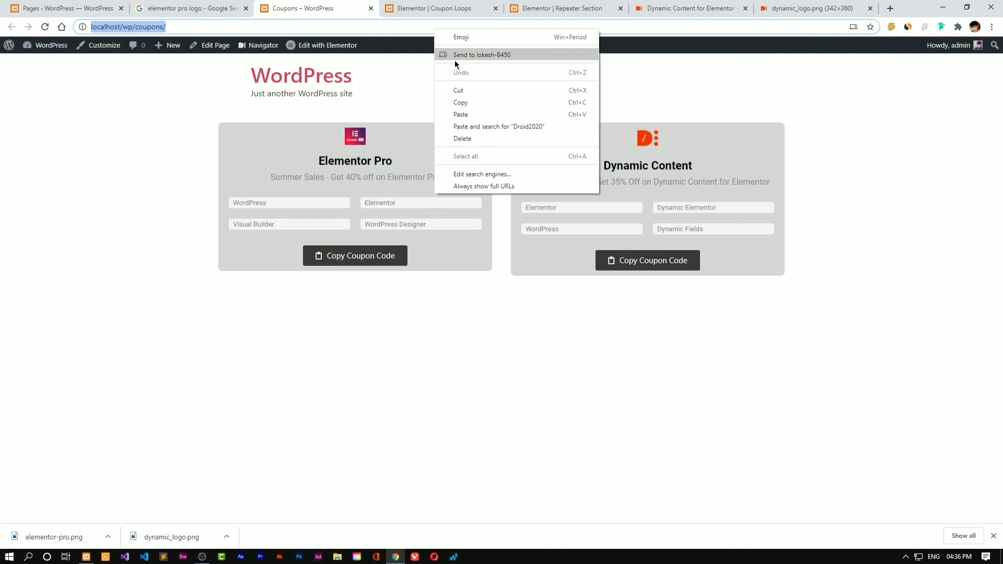
pyautogui.click(472, 114)
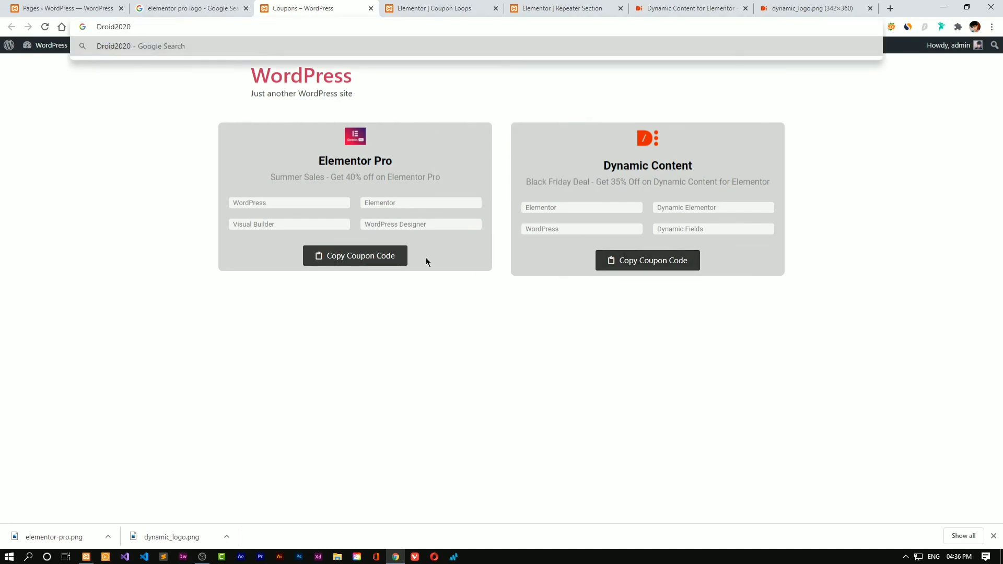
pyautogui.click(389, 259)
pyautogui.click(190, 30)
pyautogui.rightClick(180, 27)
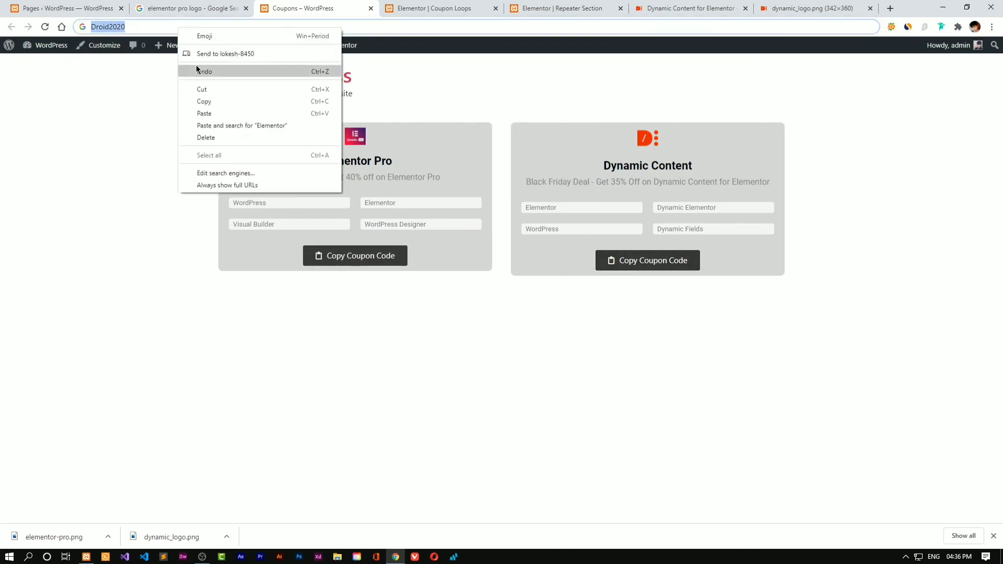
pyautogui.click(206, 105)
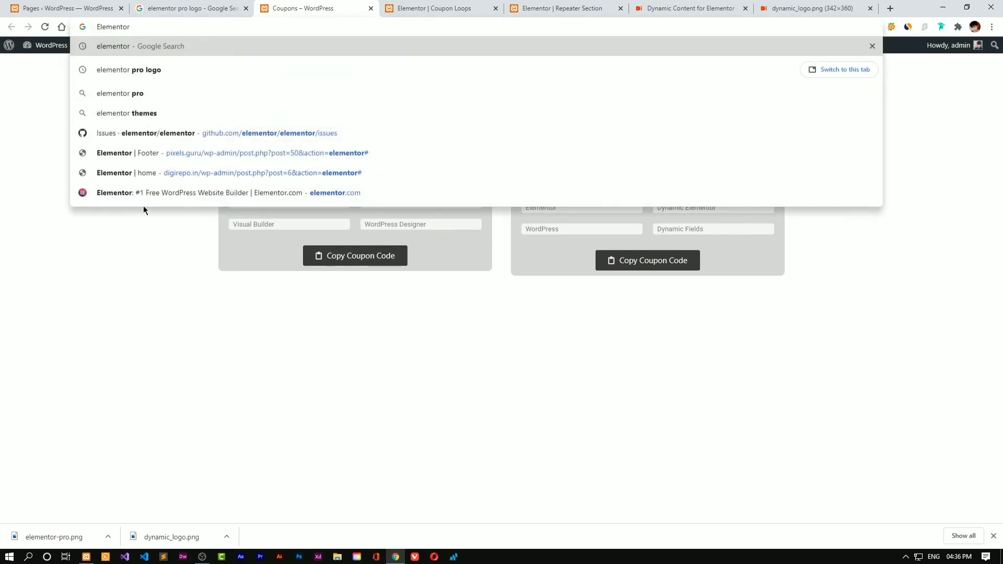
pyautogui.click(145, 266)
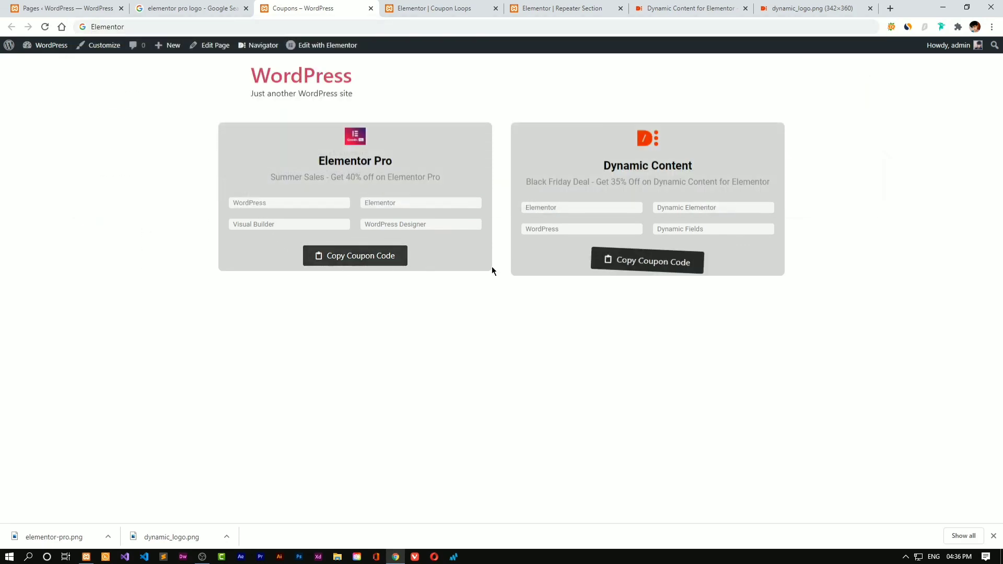
pyautogui.click(58, 3)
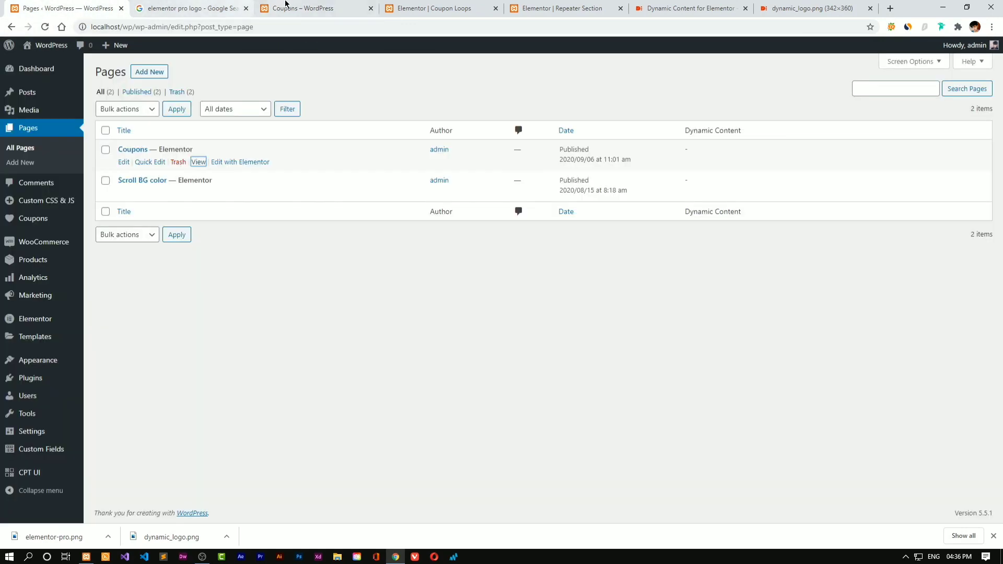